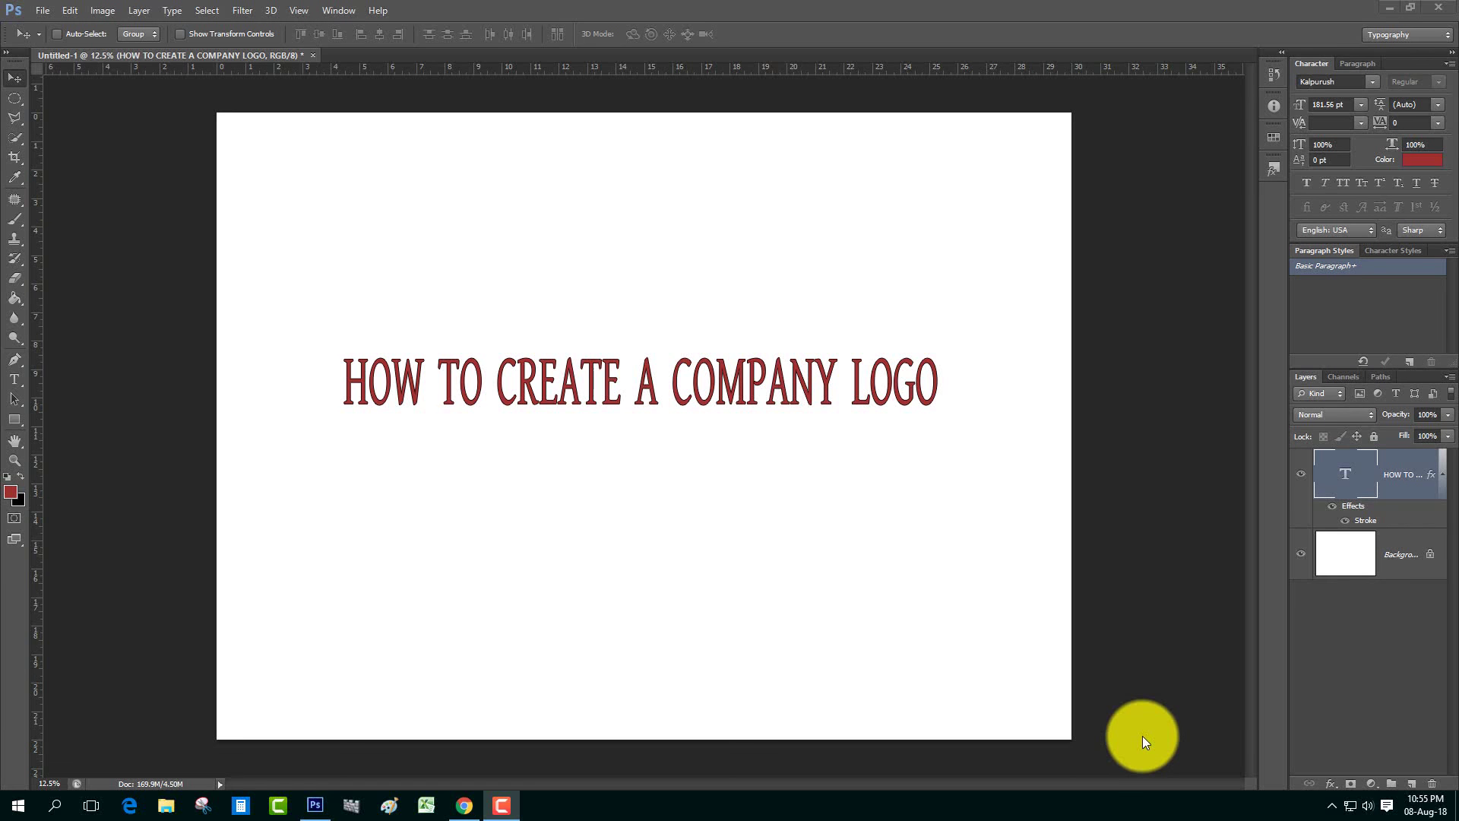
Step: Close the intro title-card document from its tab
left_click(502, 804)
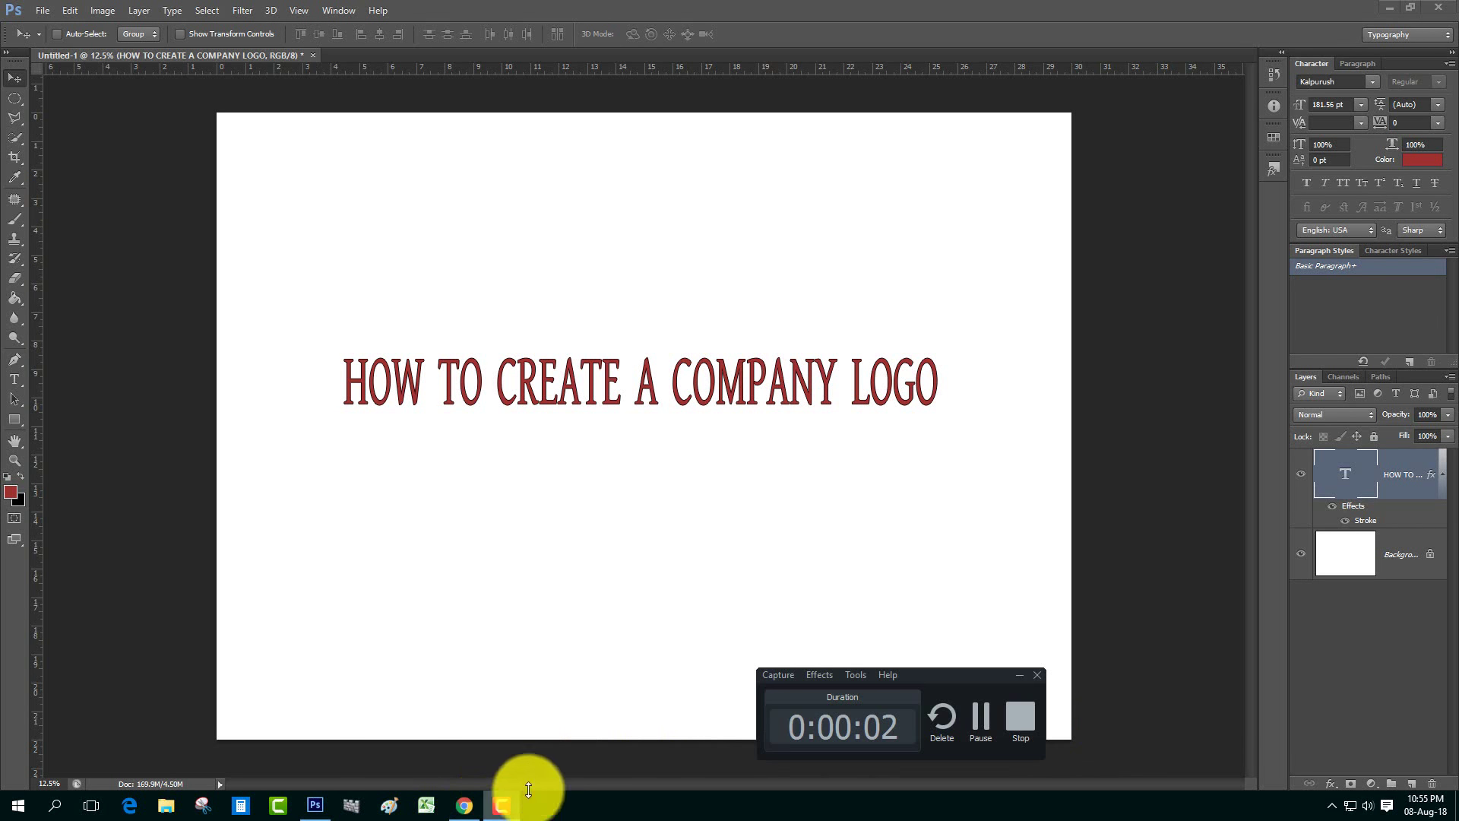
left_click_drag(975, 676, 1376, 684)
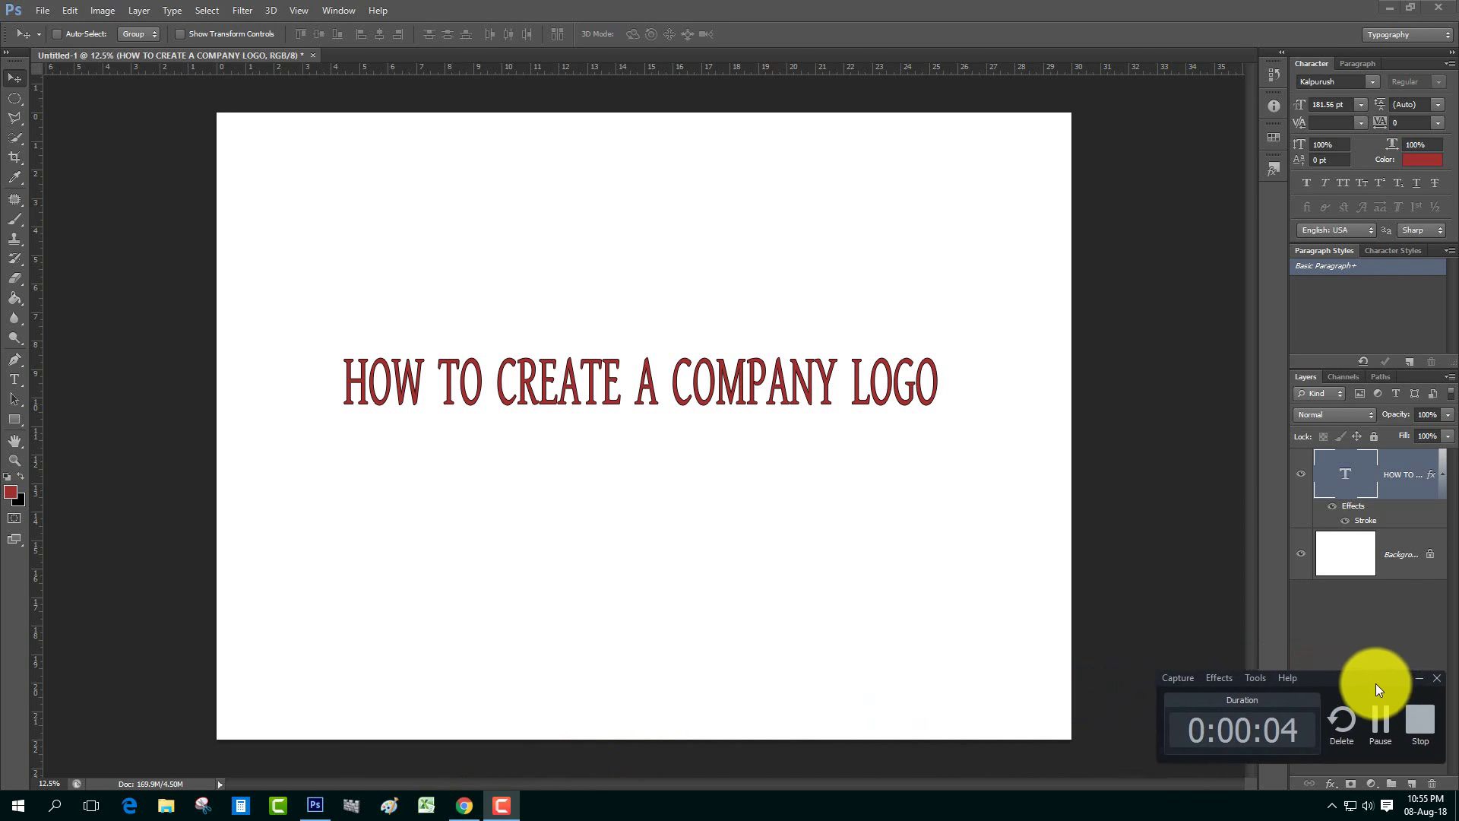
left_click(1419, 678)
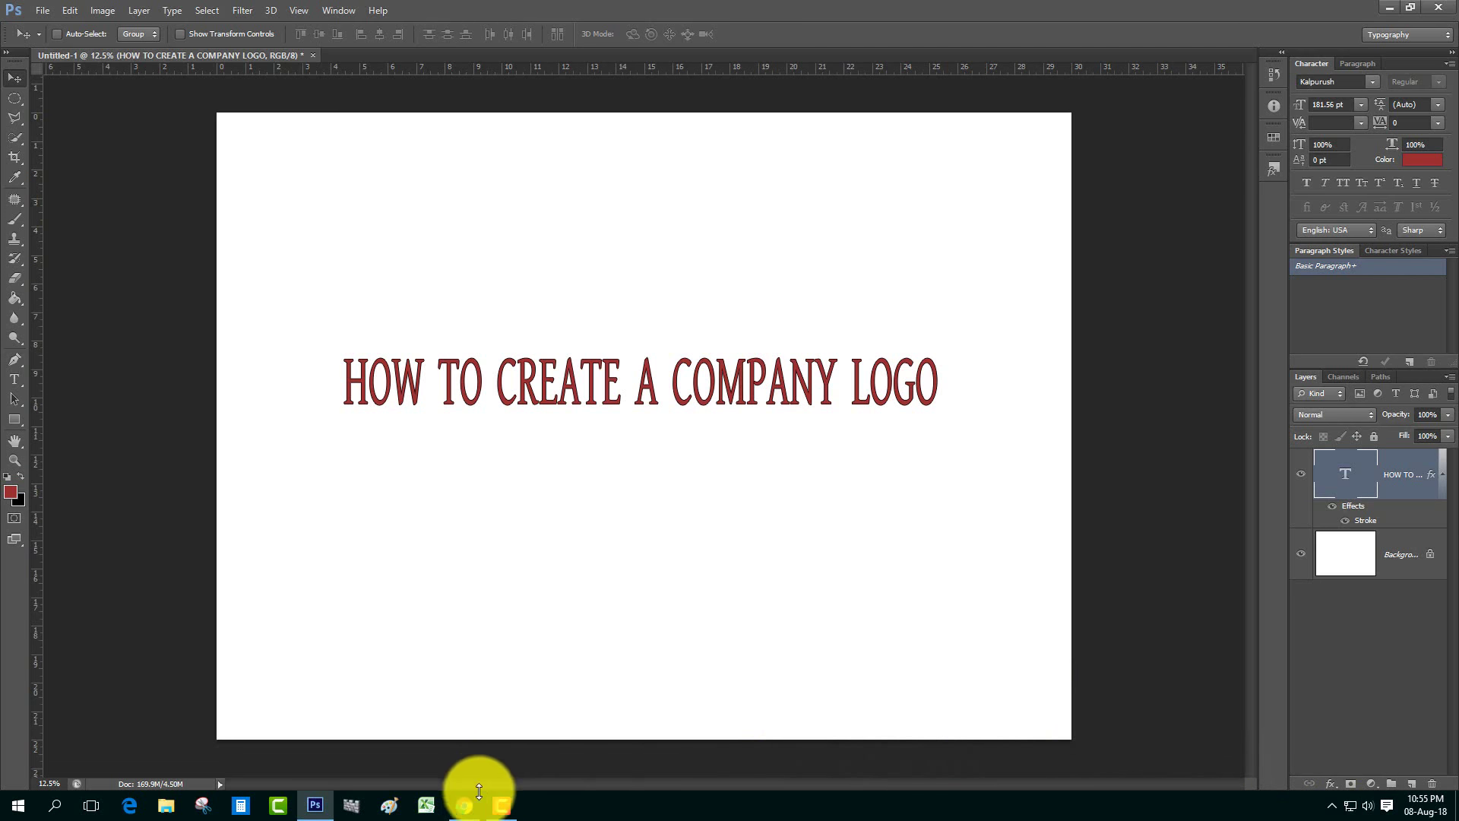
left_click(501, 804)
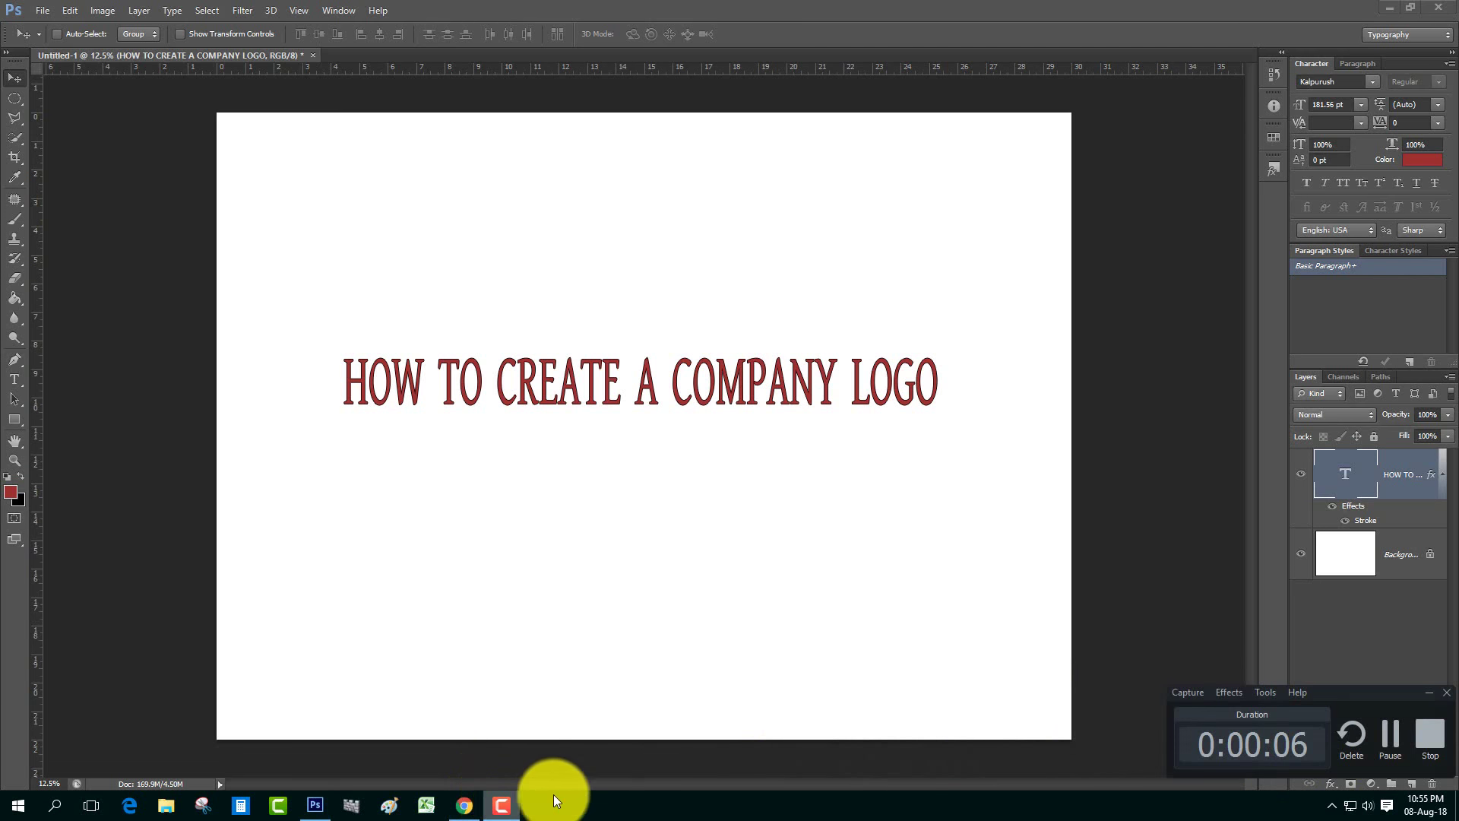
left_click(313, 57)
Step: Discard the title card, then create 'HOW TO CREATE A COMPANY LOGO' at 30×22 in, 300 ppi
left_click(700, 303)
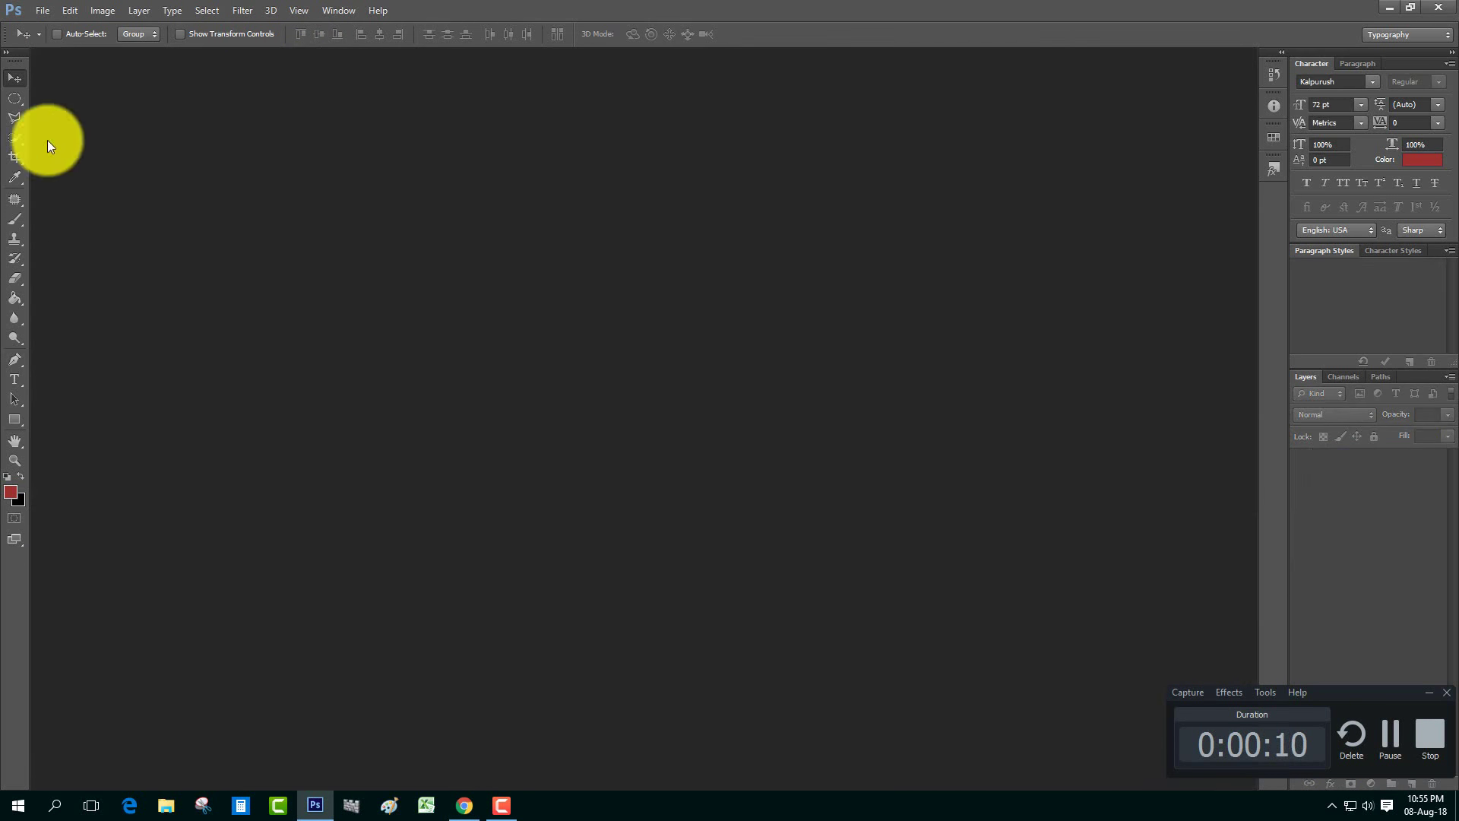
left_click(43, 11)
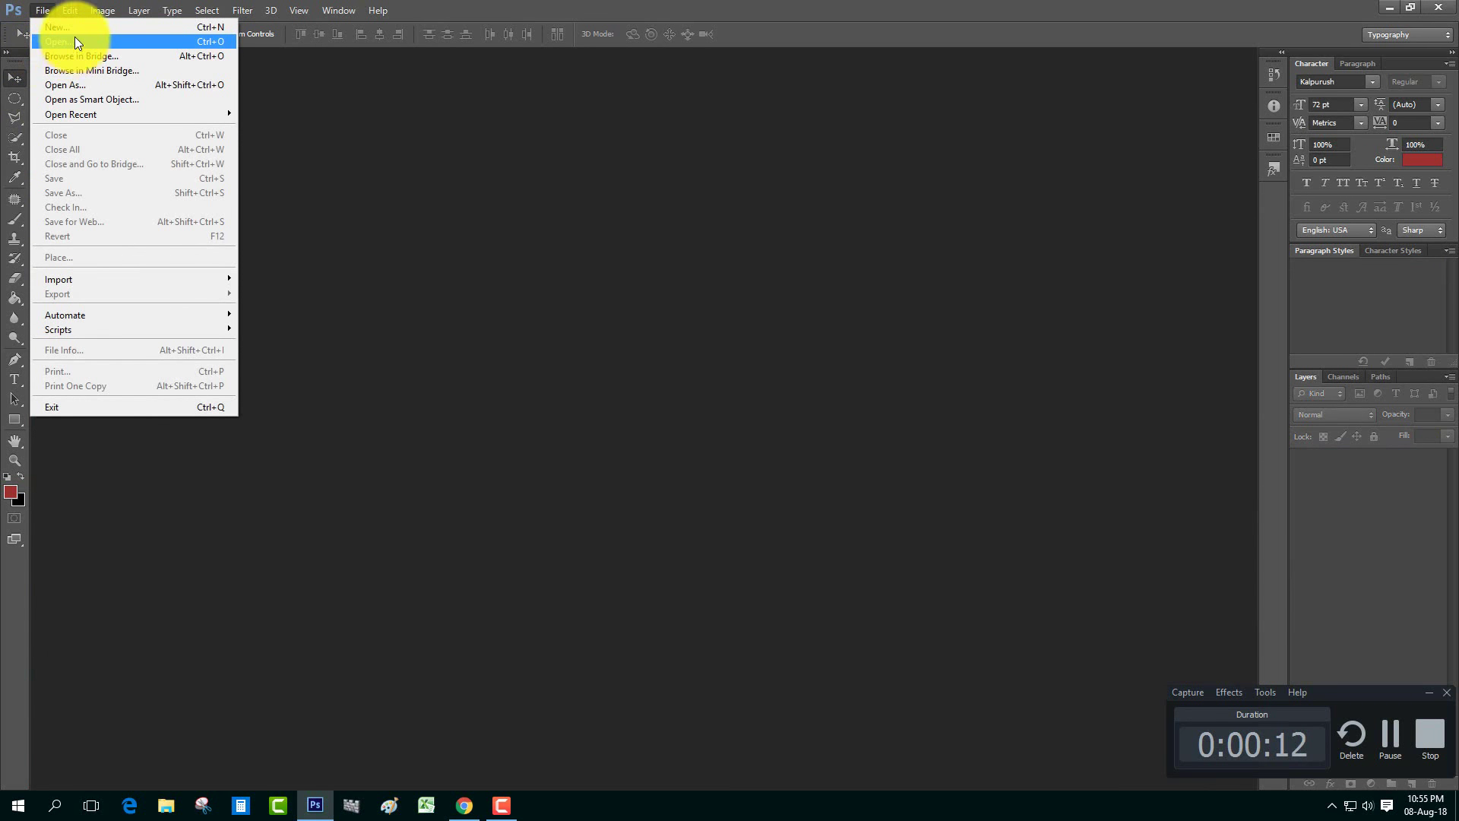
left_click(74, 29)
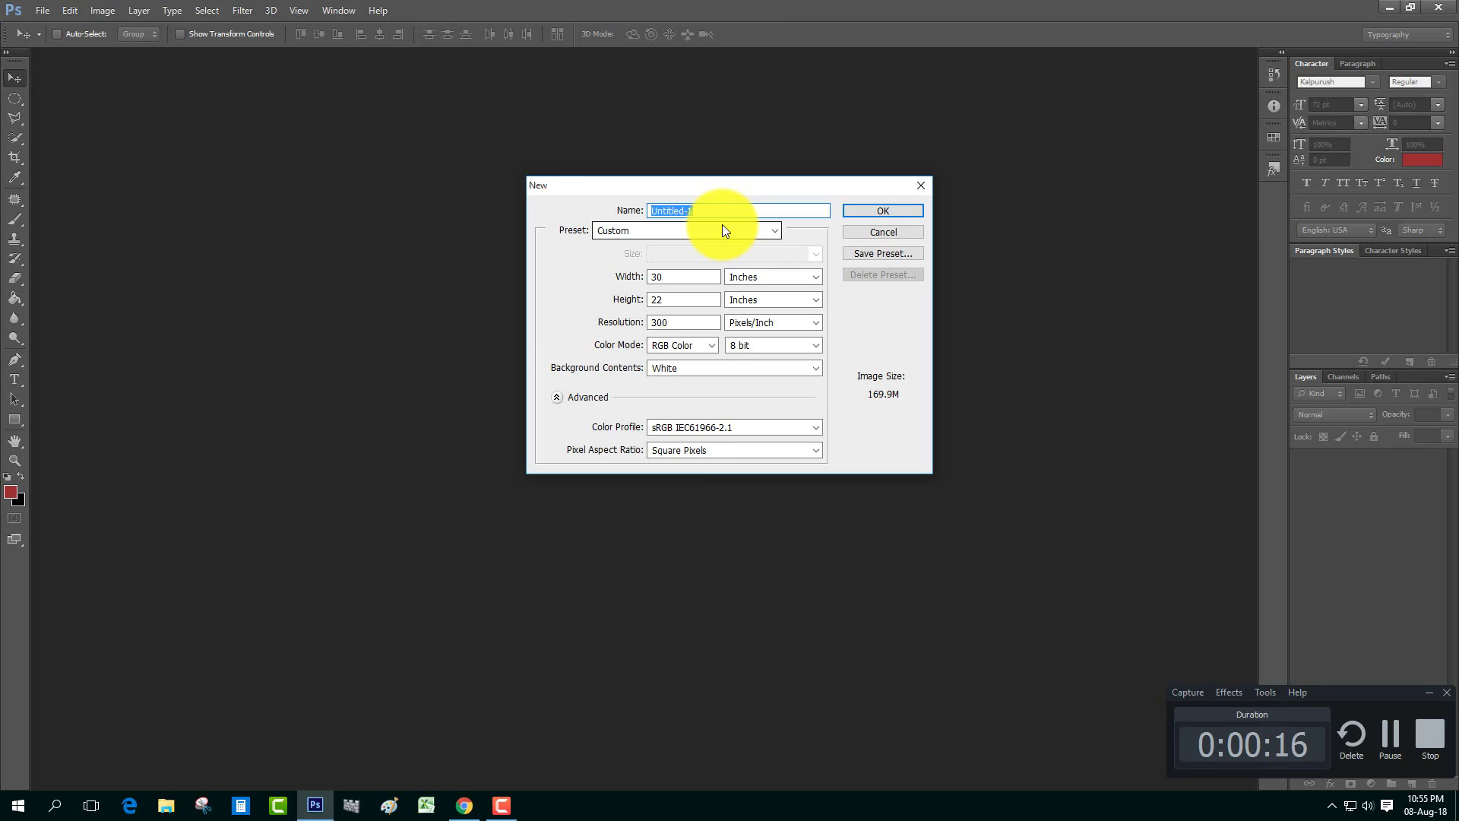
type("HOW TO CREATE A COMP")
type("ANY")
type(" LO")
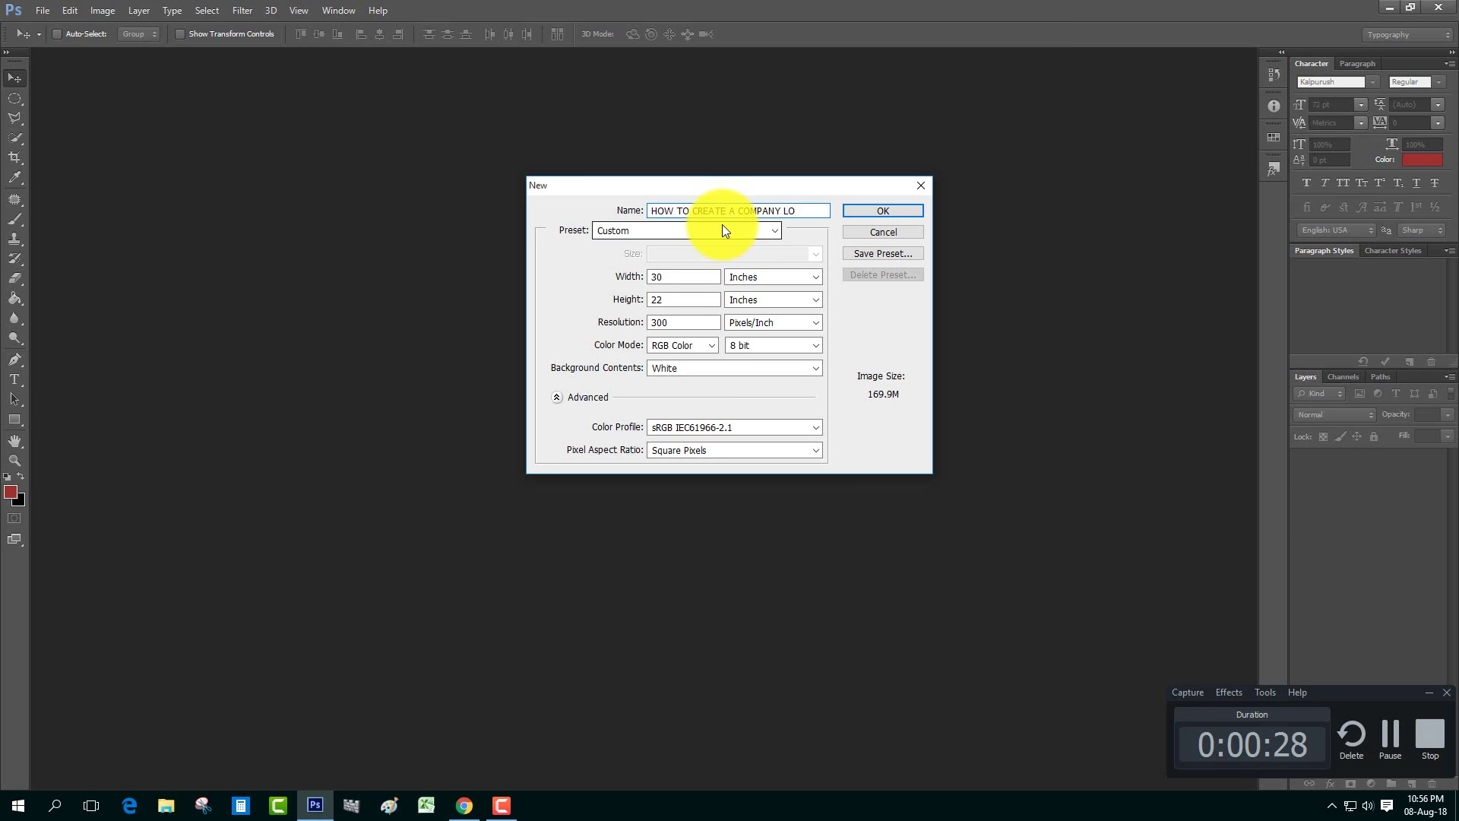
type("GO")
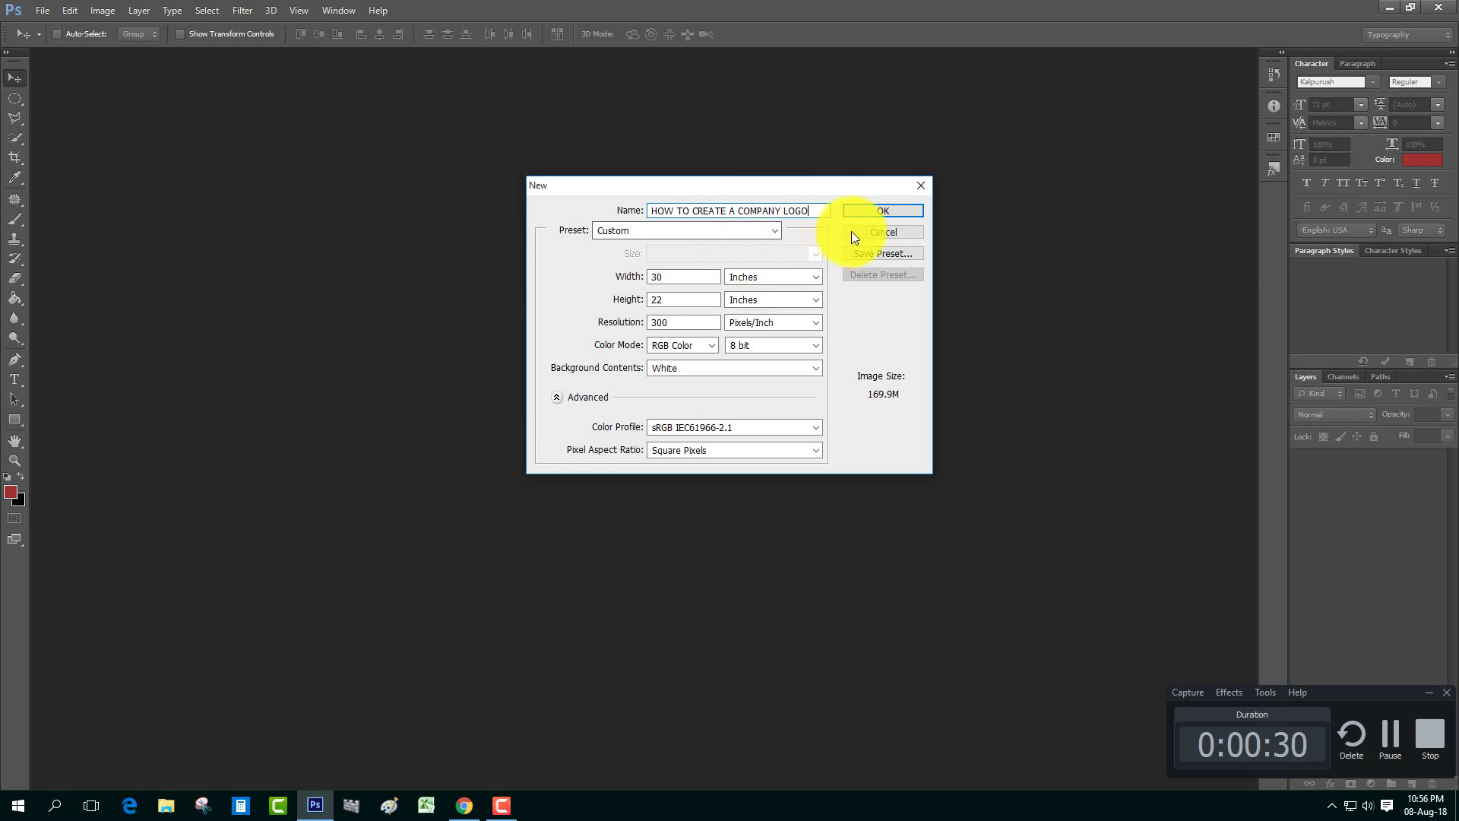
left_click(877, 212)
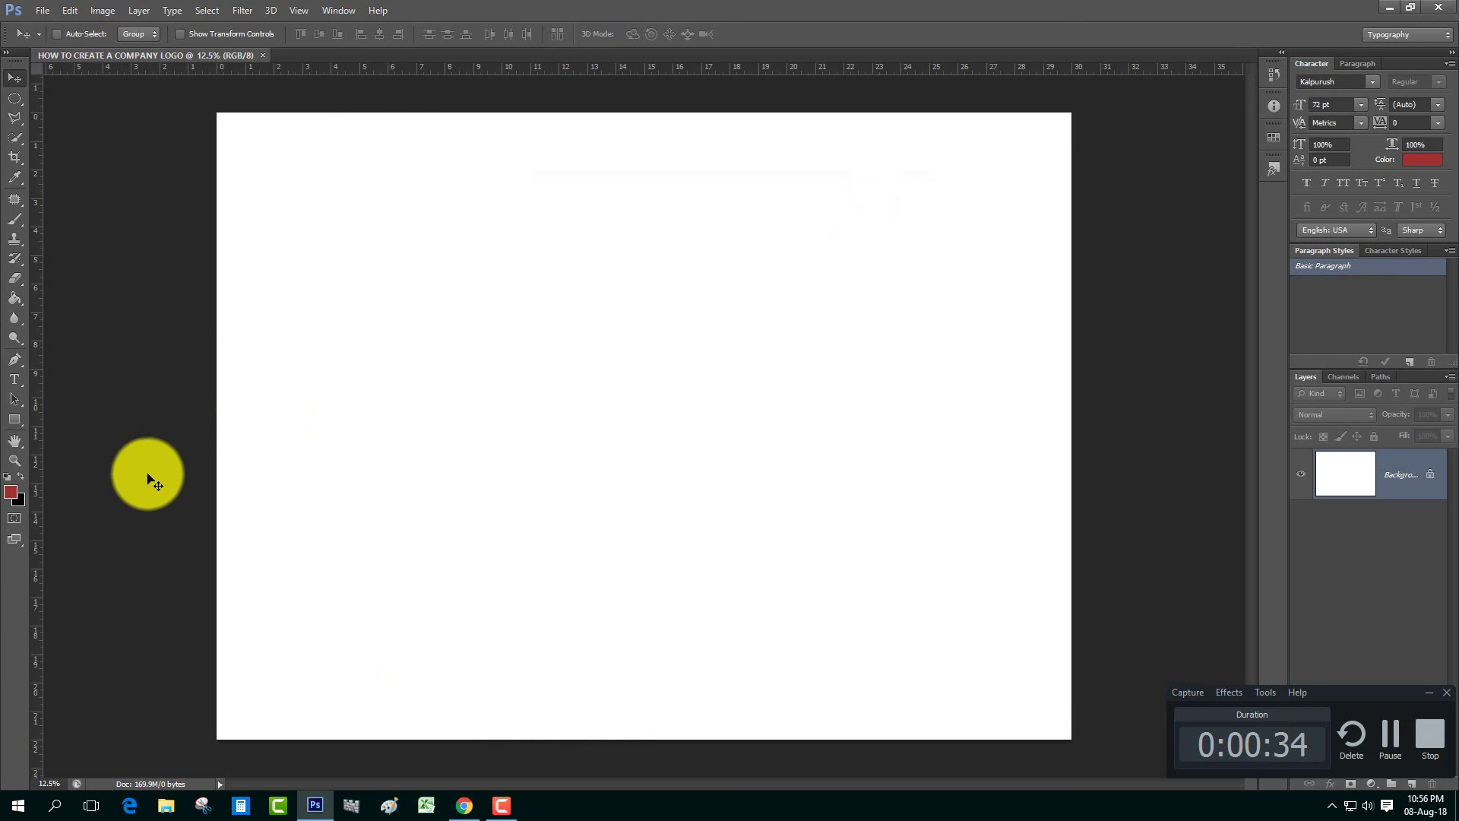
Step: Create a small red five-sided polygon with the Polygon Tool
left_click(16, 420)
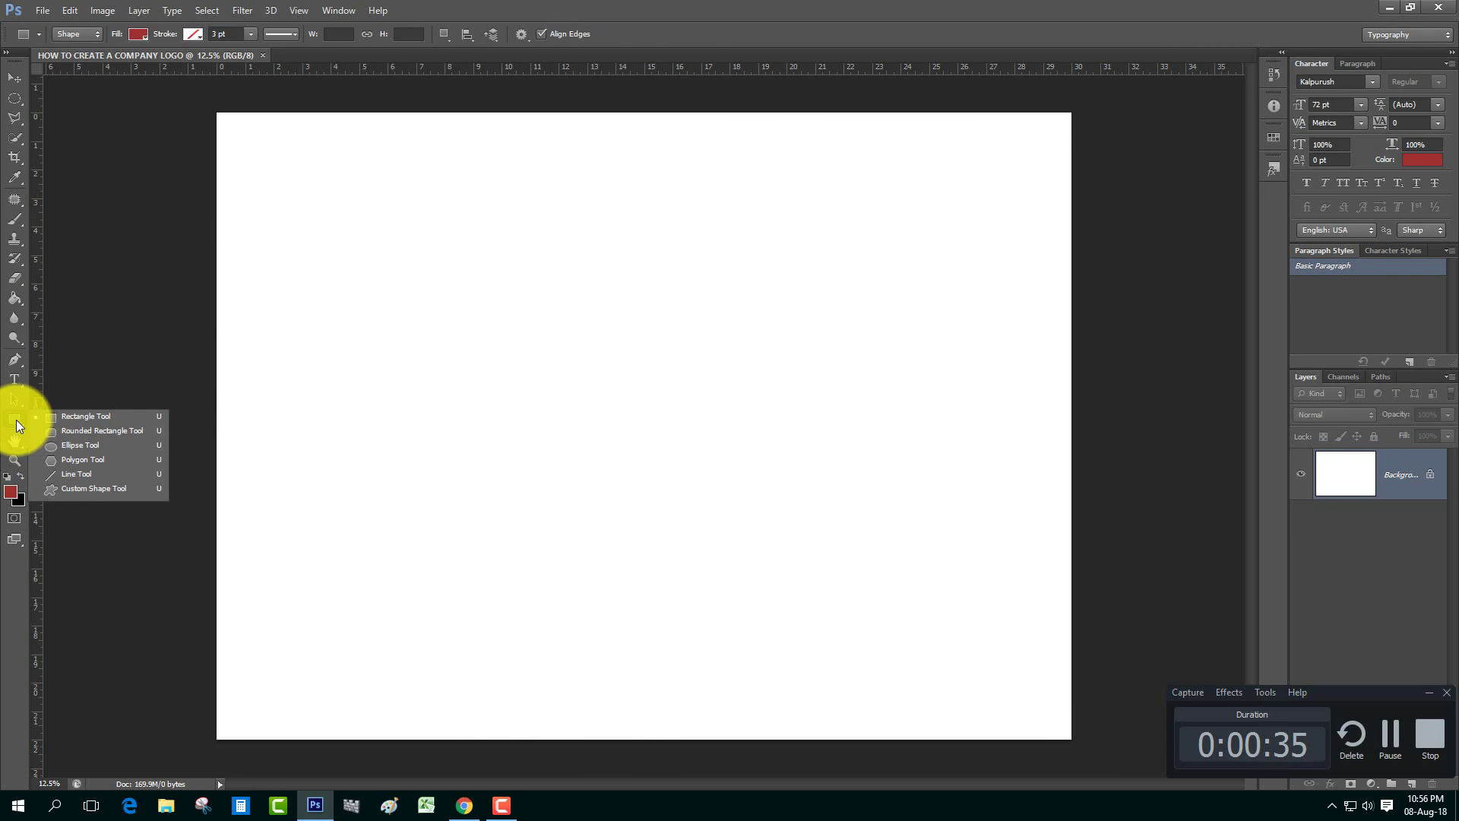
left_click(87, 458)
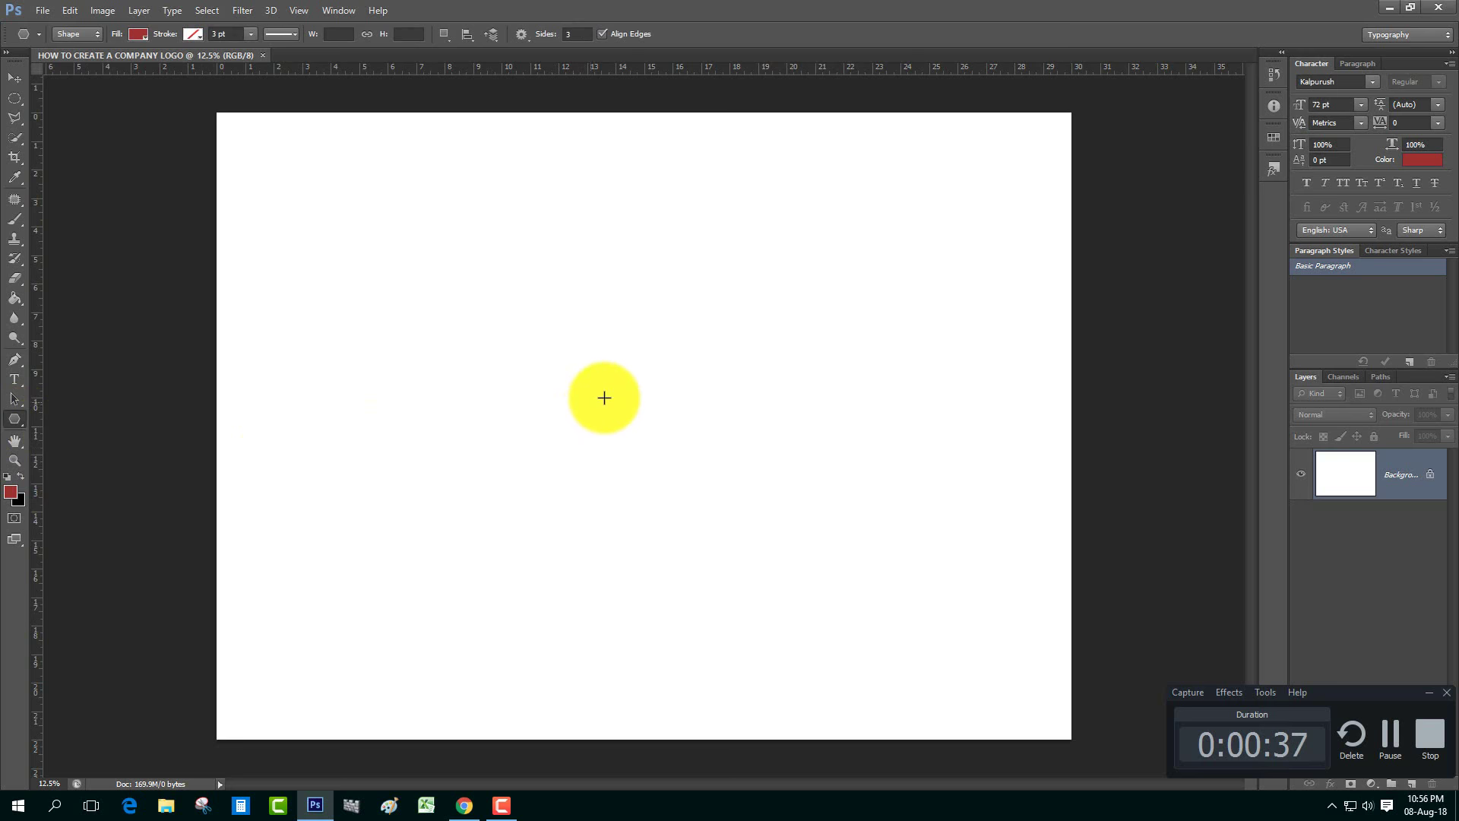
left_click(535, 370)
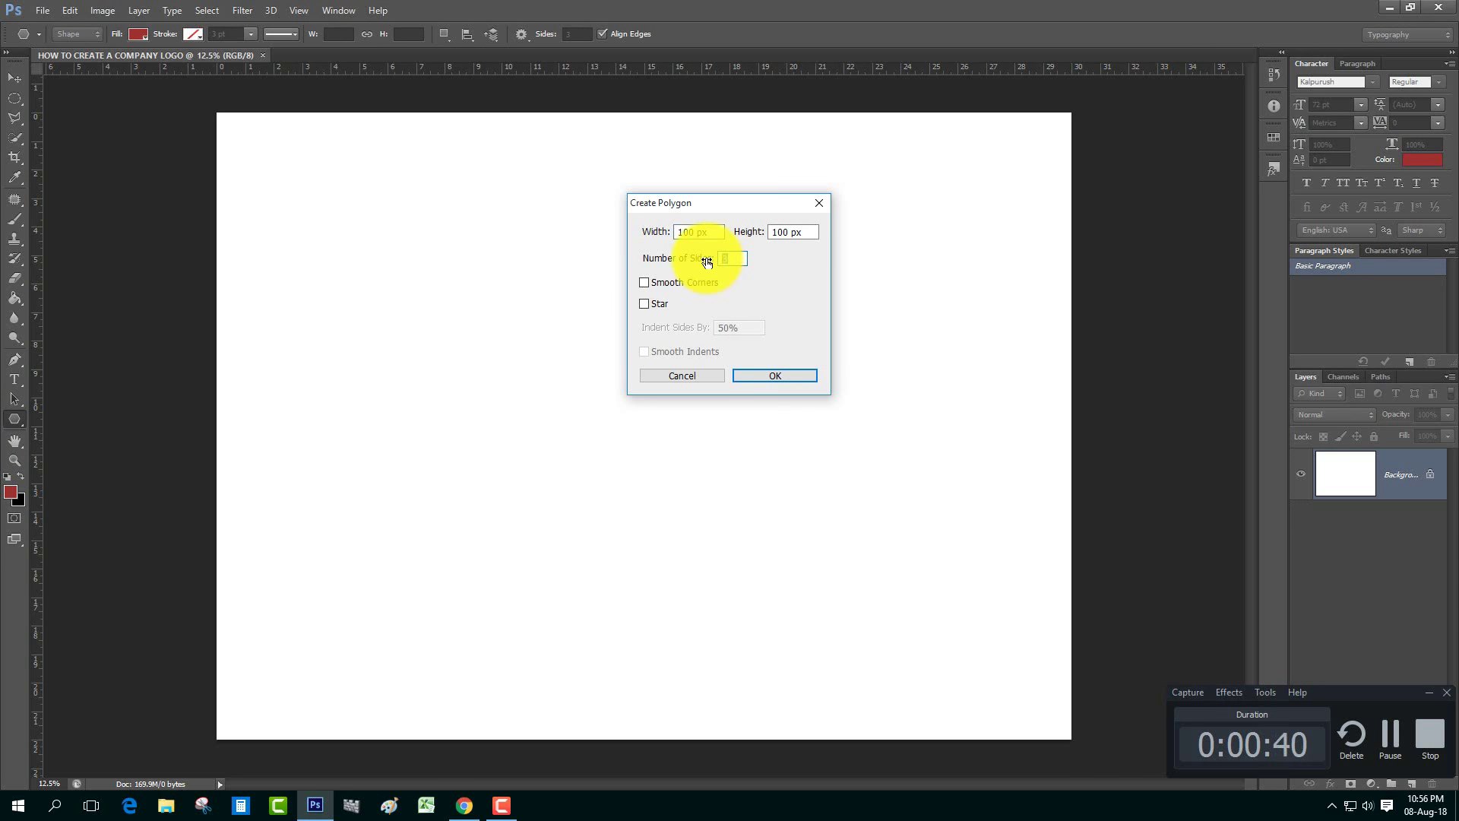
left_click(807, 374)
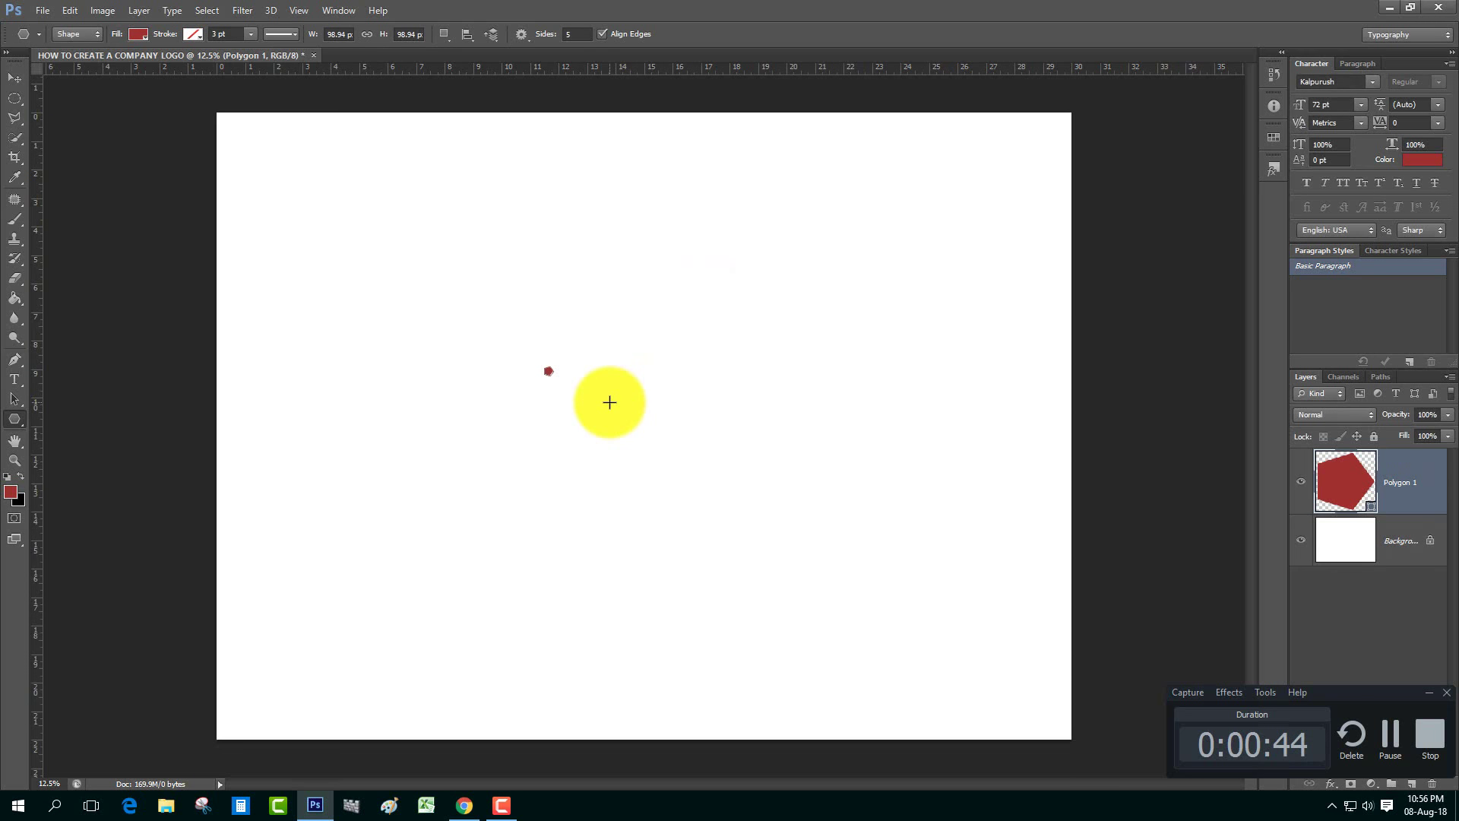
Step: Enlarge the pentagon, place it right of centre and rotate it about 8°
key("ctrl+t")
left_click_drag(553, 367, 722, 271)
left_click_drag(668, 349, 724, 491)
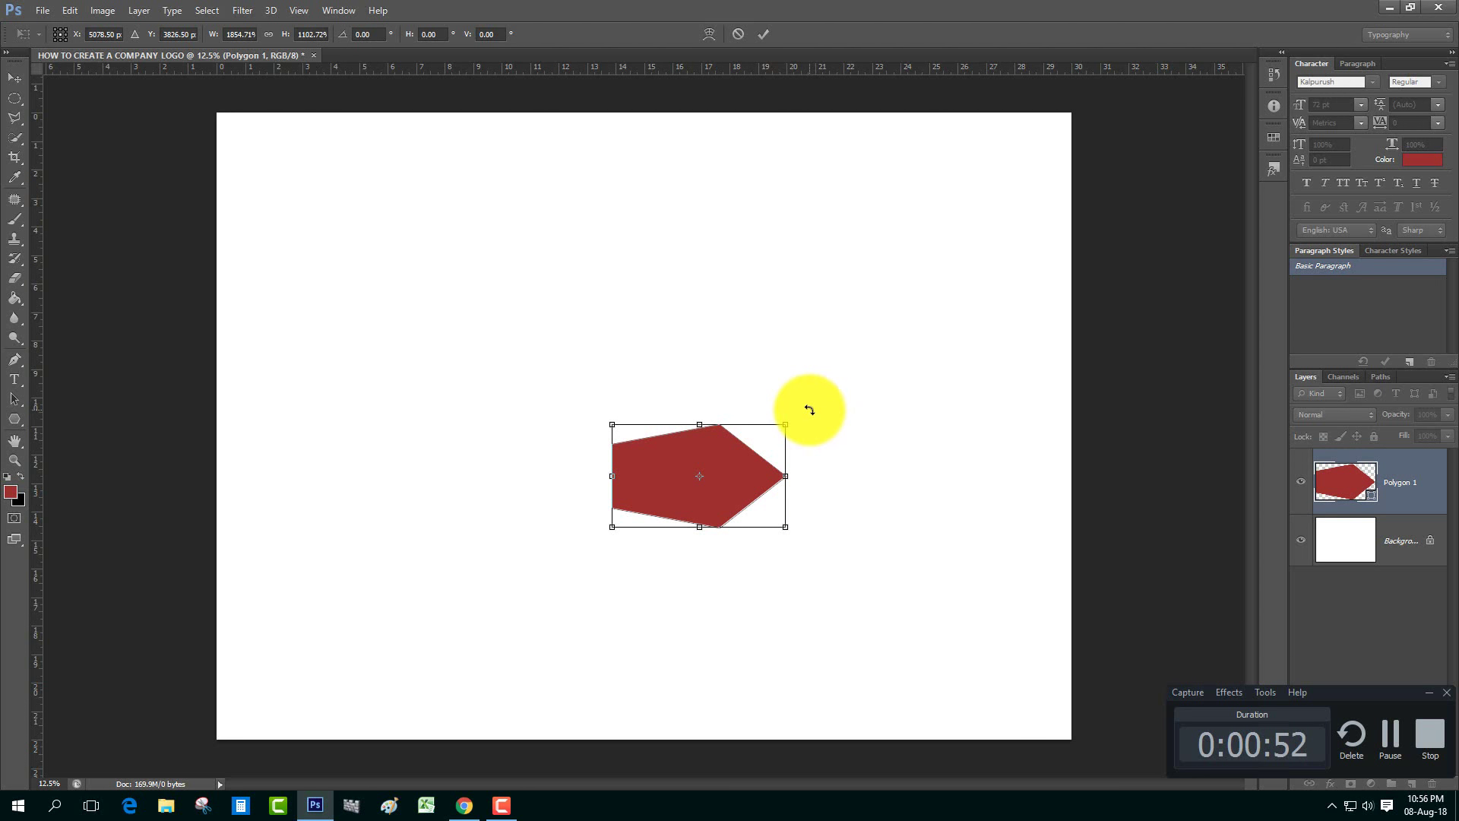
left_click_drag(809, 410, 819, 427)
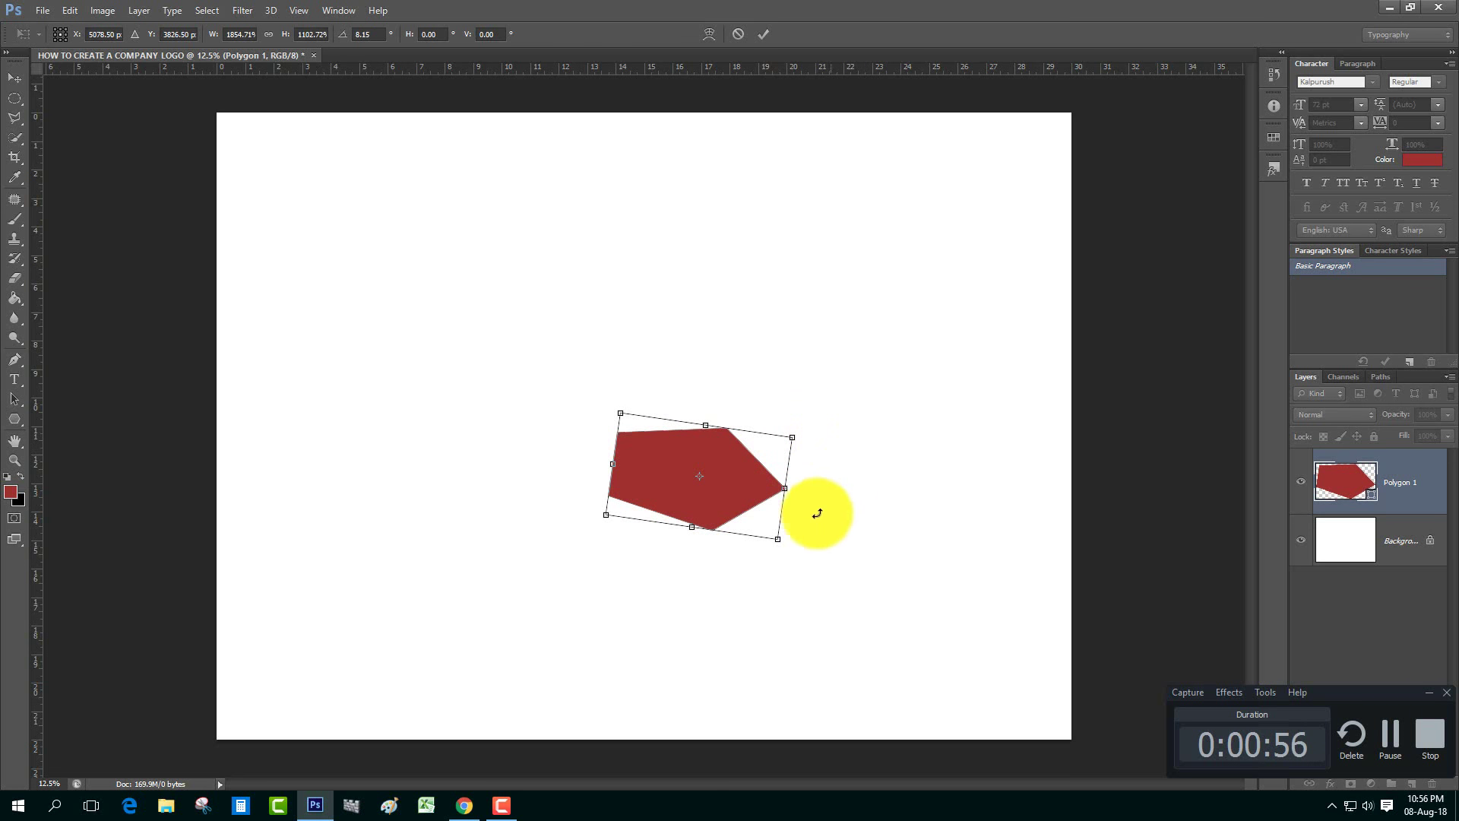
left_click_drag(794, 437, 873, 369)
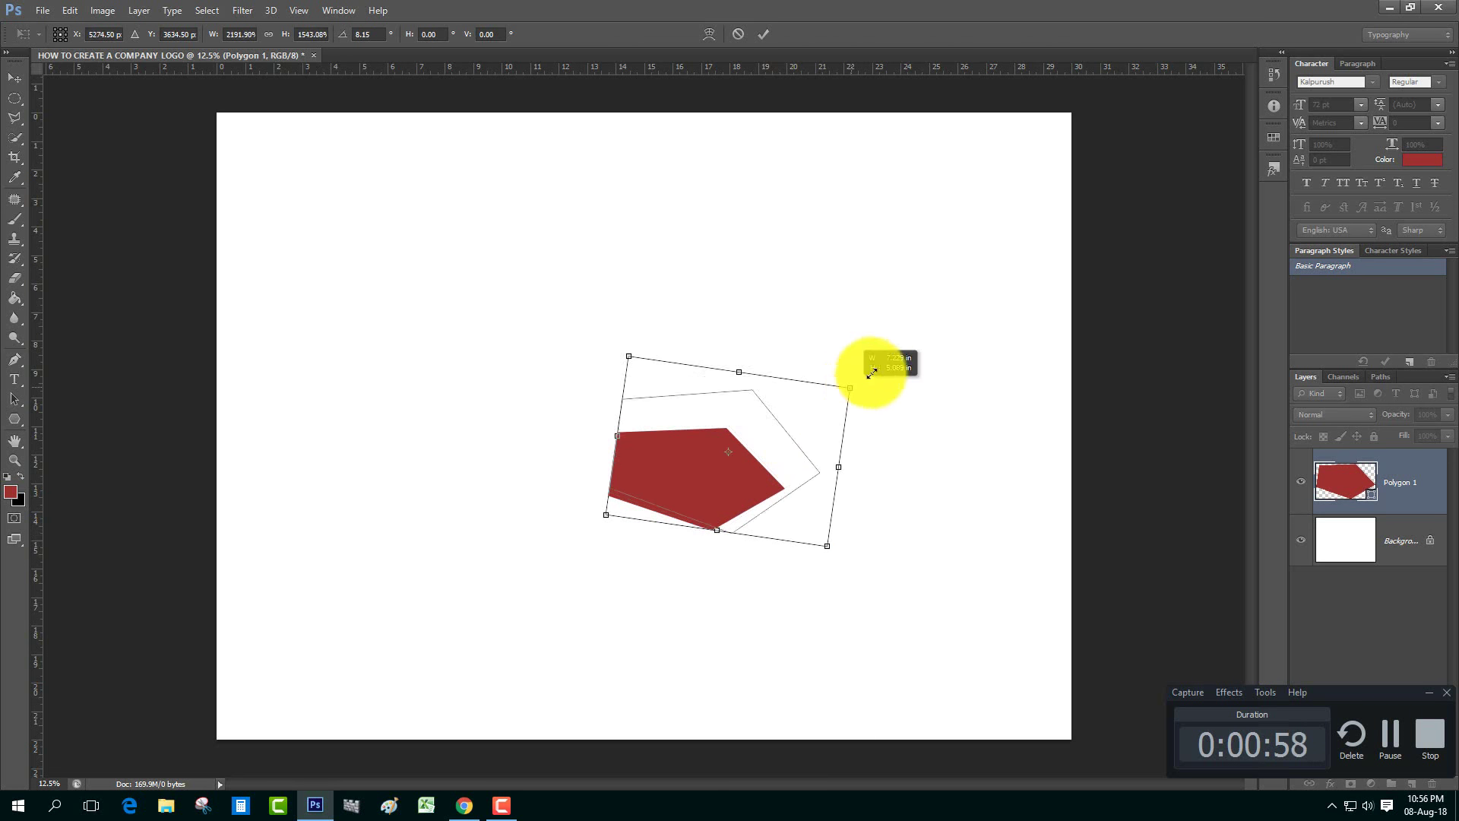
Step: Apply the transform, then add an anchor point and pull the right edge into a curved notch
key("Return")
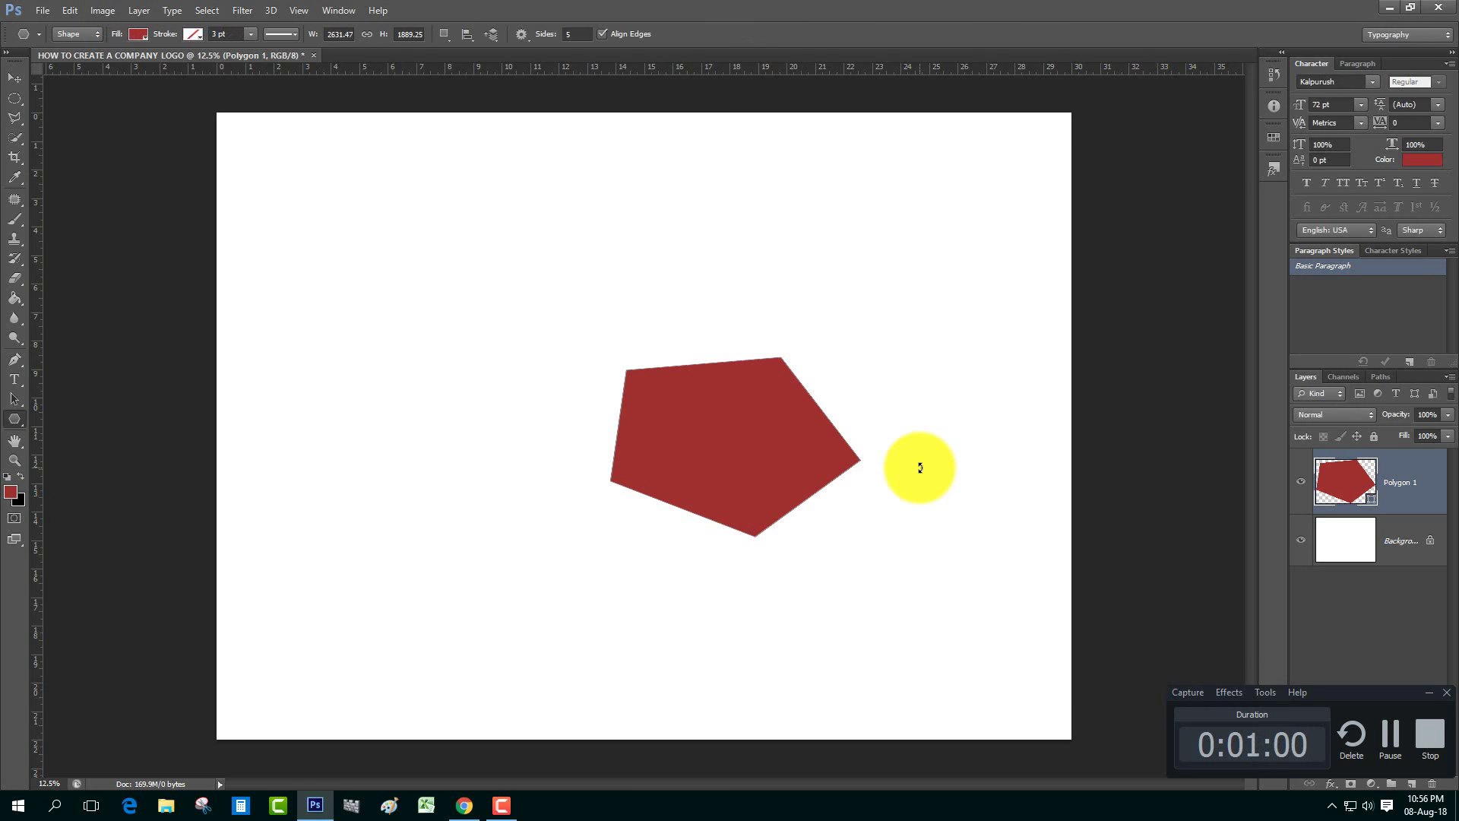
right_click(16, 355)
left_click(88, 385)
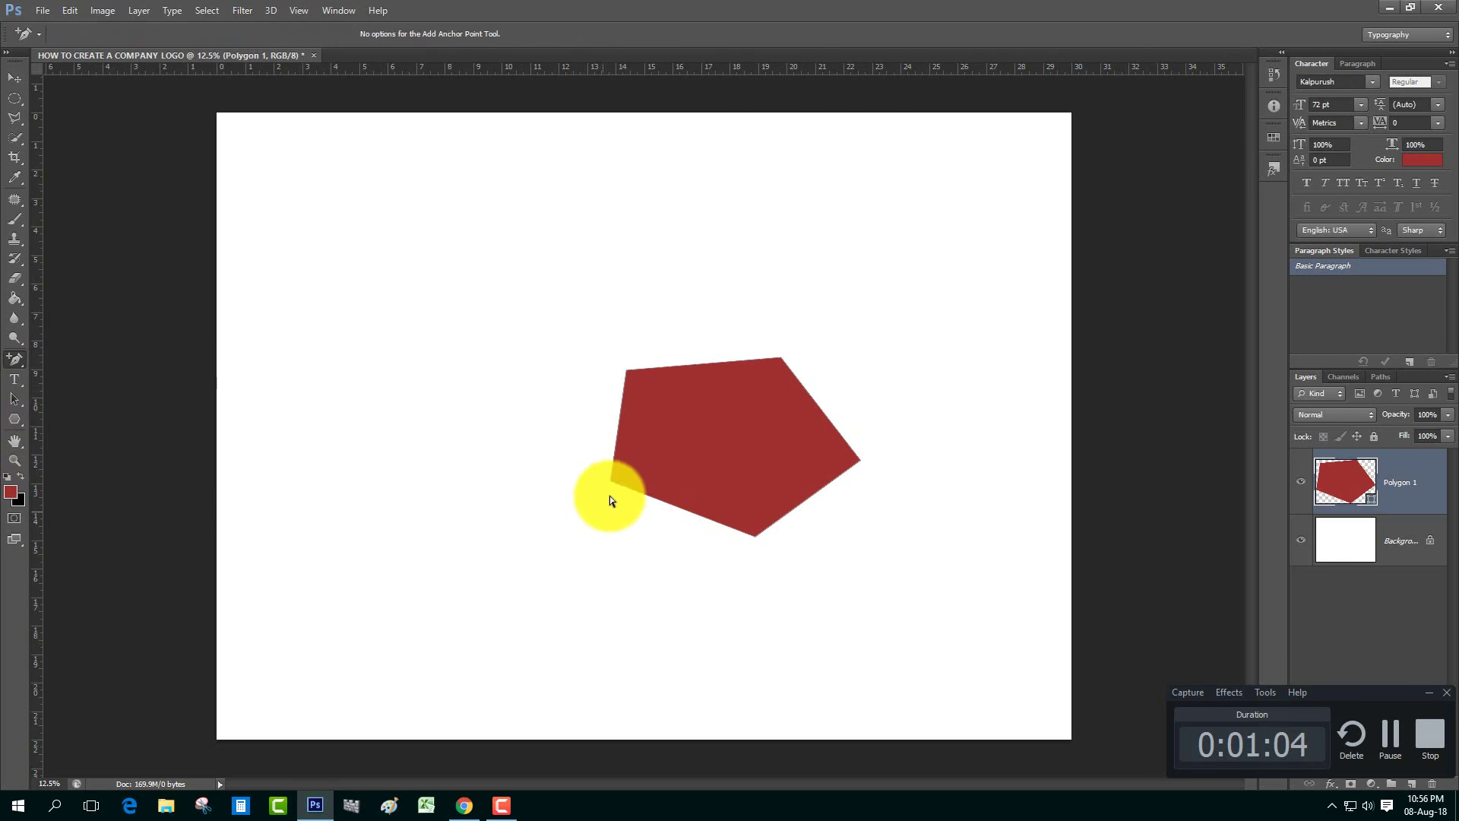
left_click(614, 479)
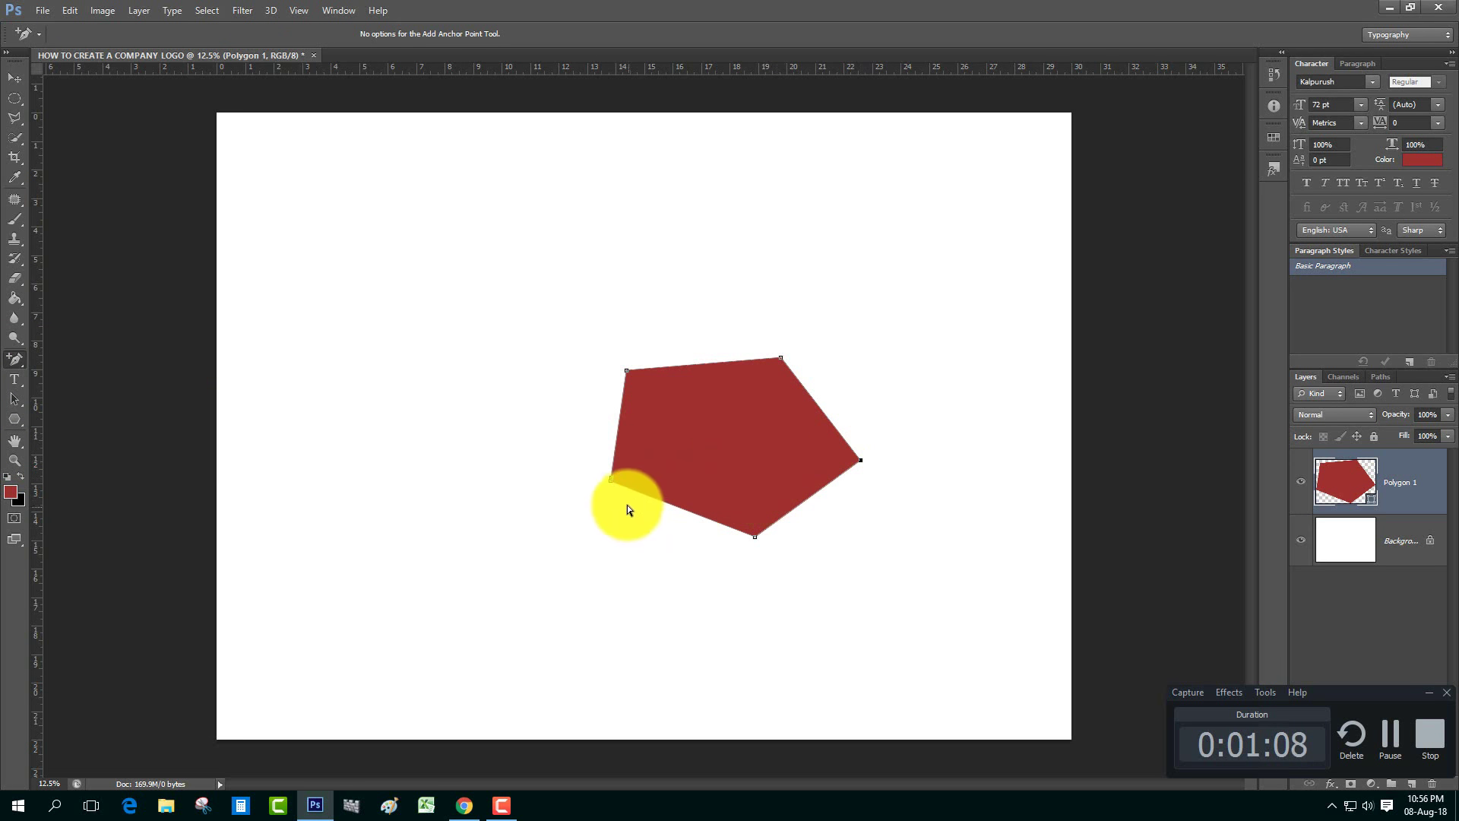
mouse_move(612, 480)
left_mouse_down()
mouse_move(754, 442)
mouse_move(707, 449)
left_mouse_up()
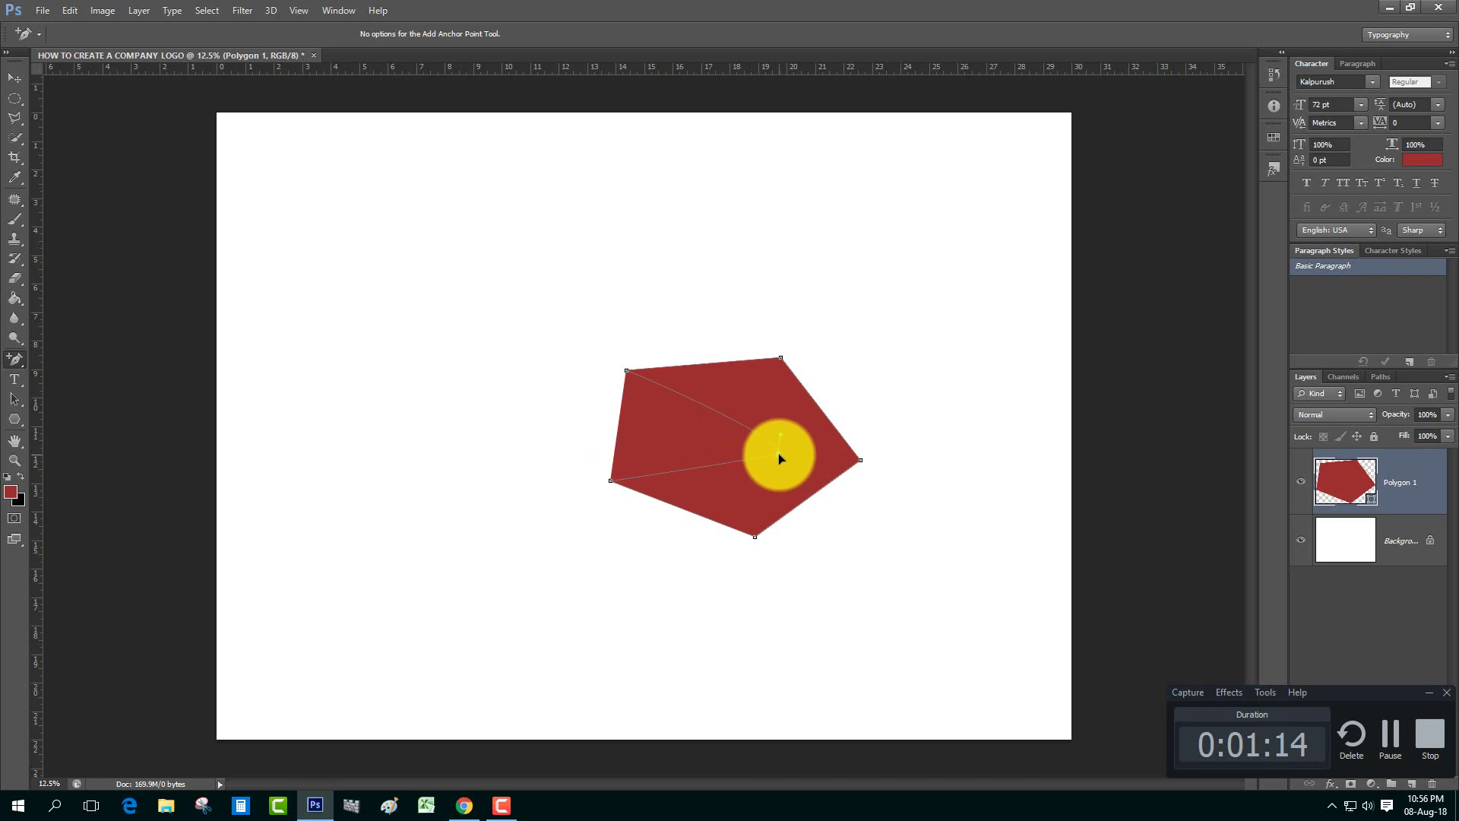
left_click_drag(778, 453, 660, 459)
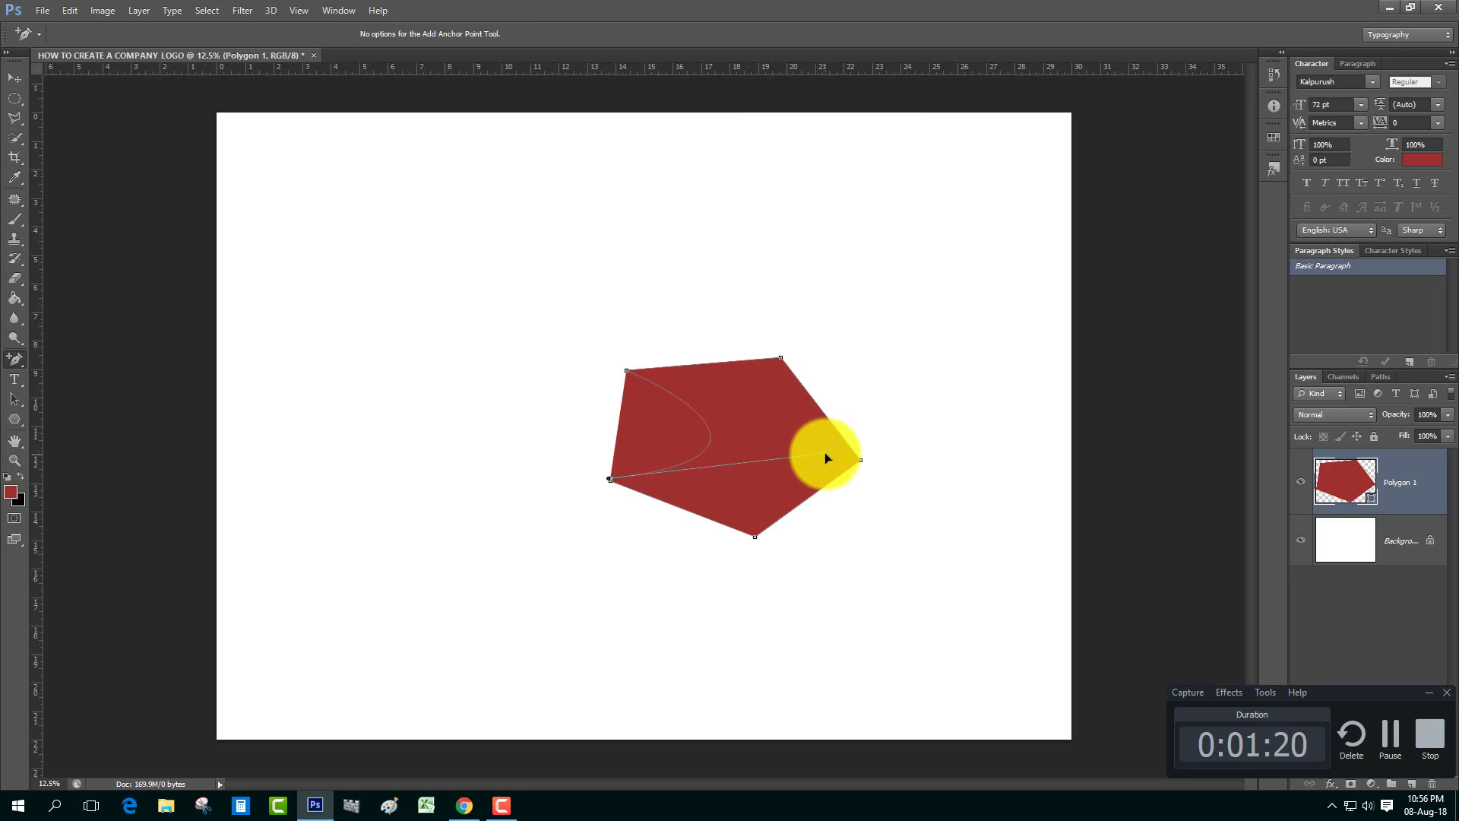
mouse_move(802, 450)
left_mouse_down()
mouse_move(847, 458)
mouse_move(718, 442)
left_mouse_up()
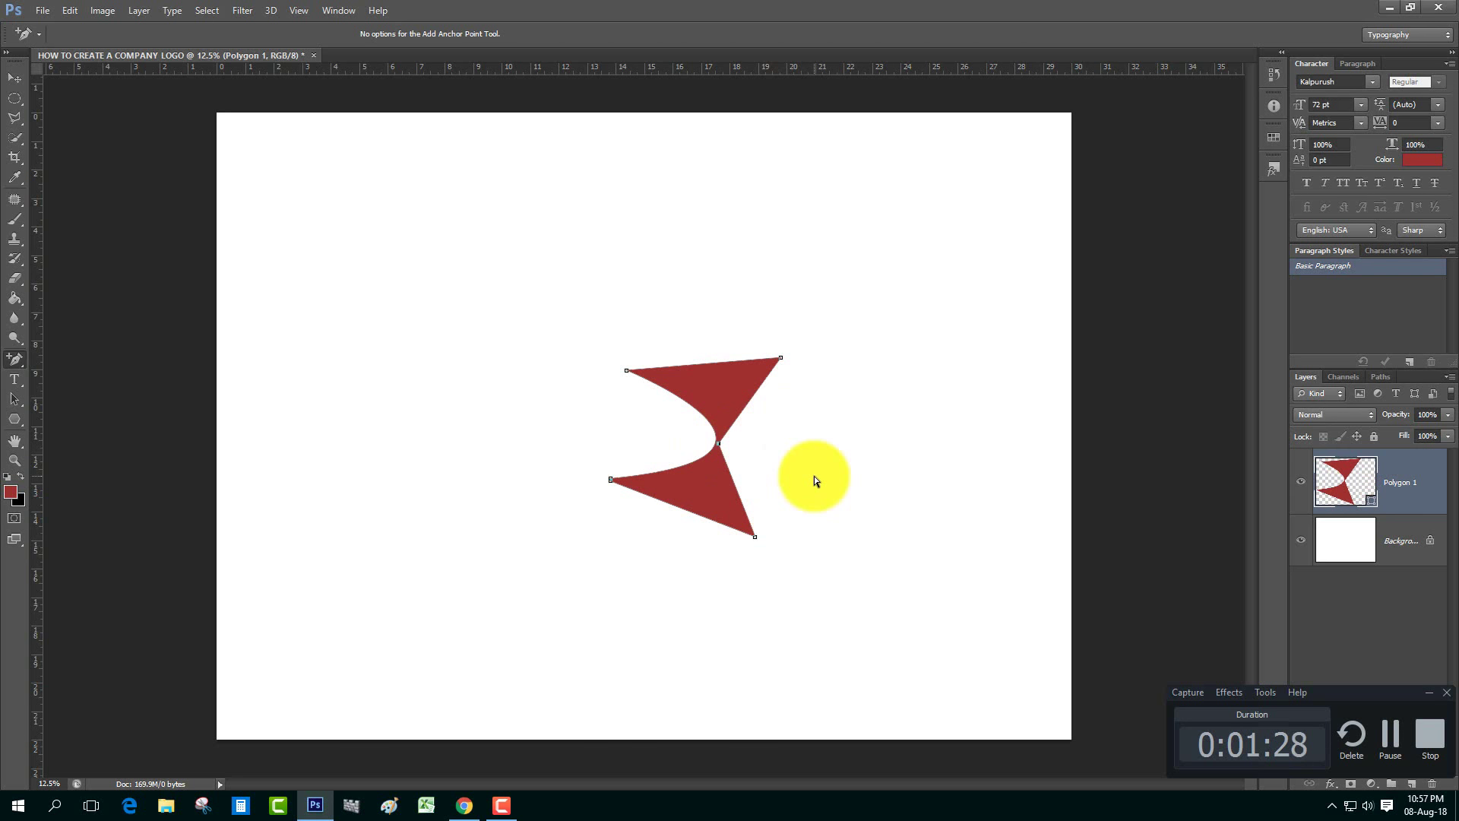
key("Return")
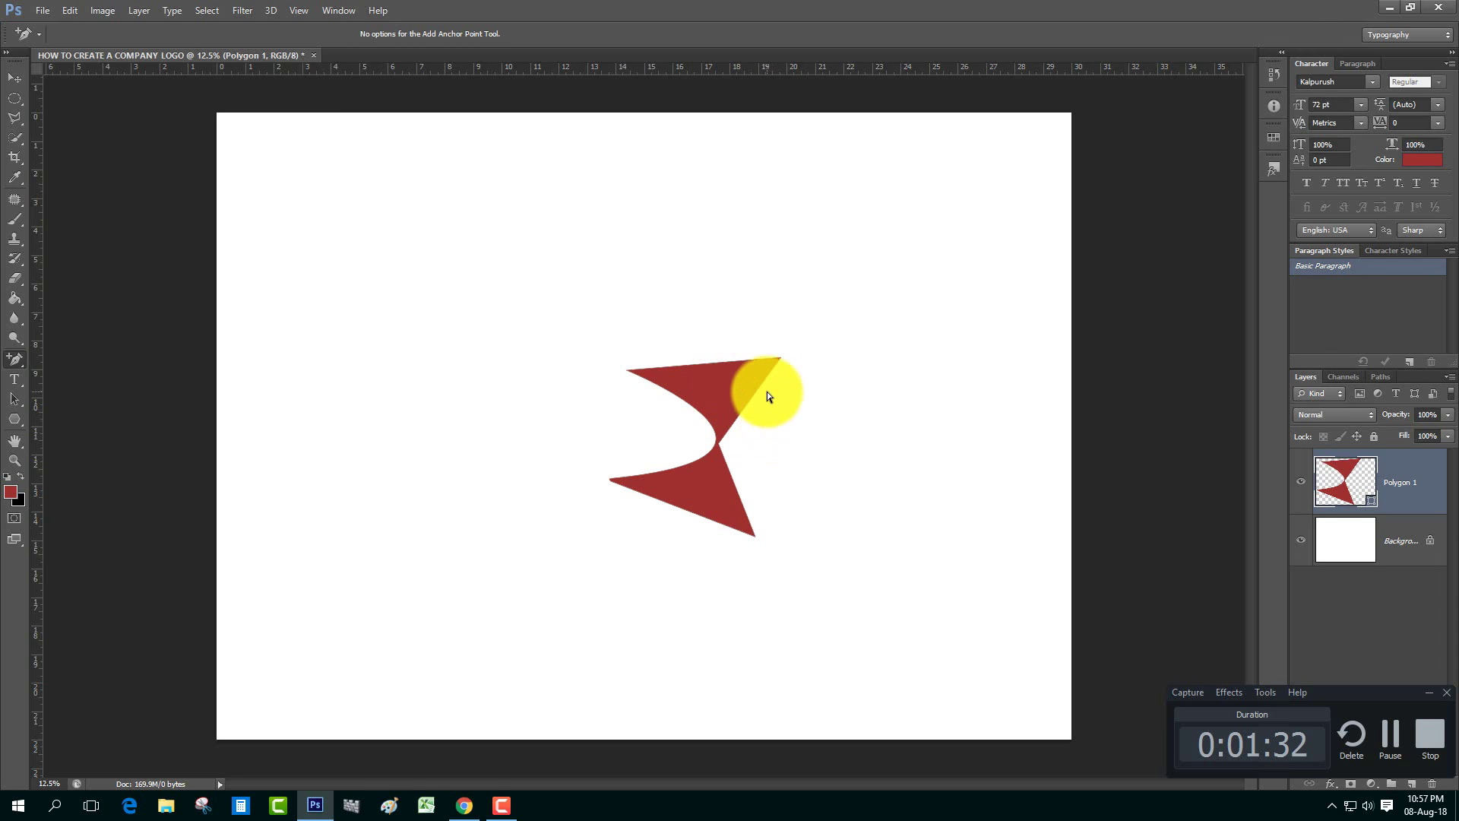
Step: Stretch, rotate about 83° and move the red shape left so it stands upright like an M
key("ctrl+t")
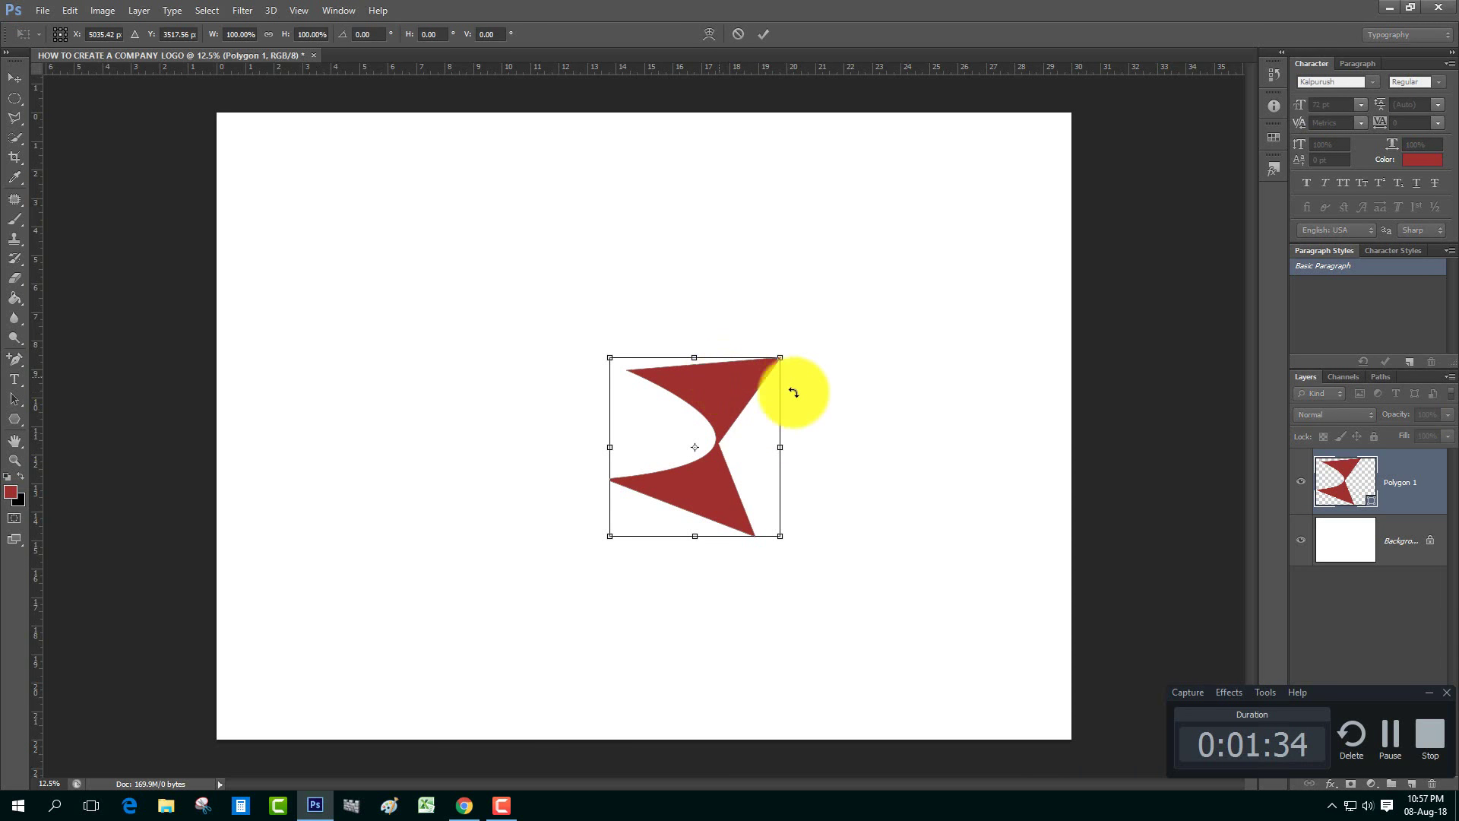
mouse_move(782, 358)
left_mouse_down()
mouse_move(806, 424)
mouse_move(854, 336)
left_mouse_up()
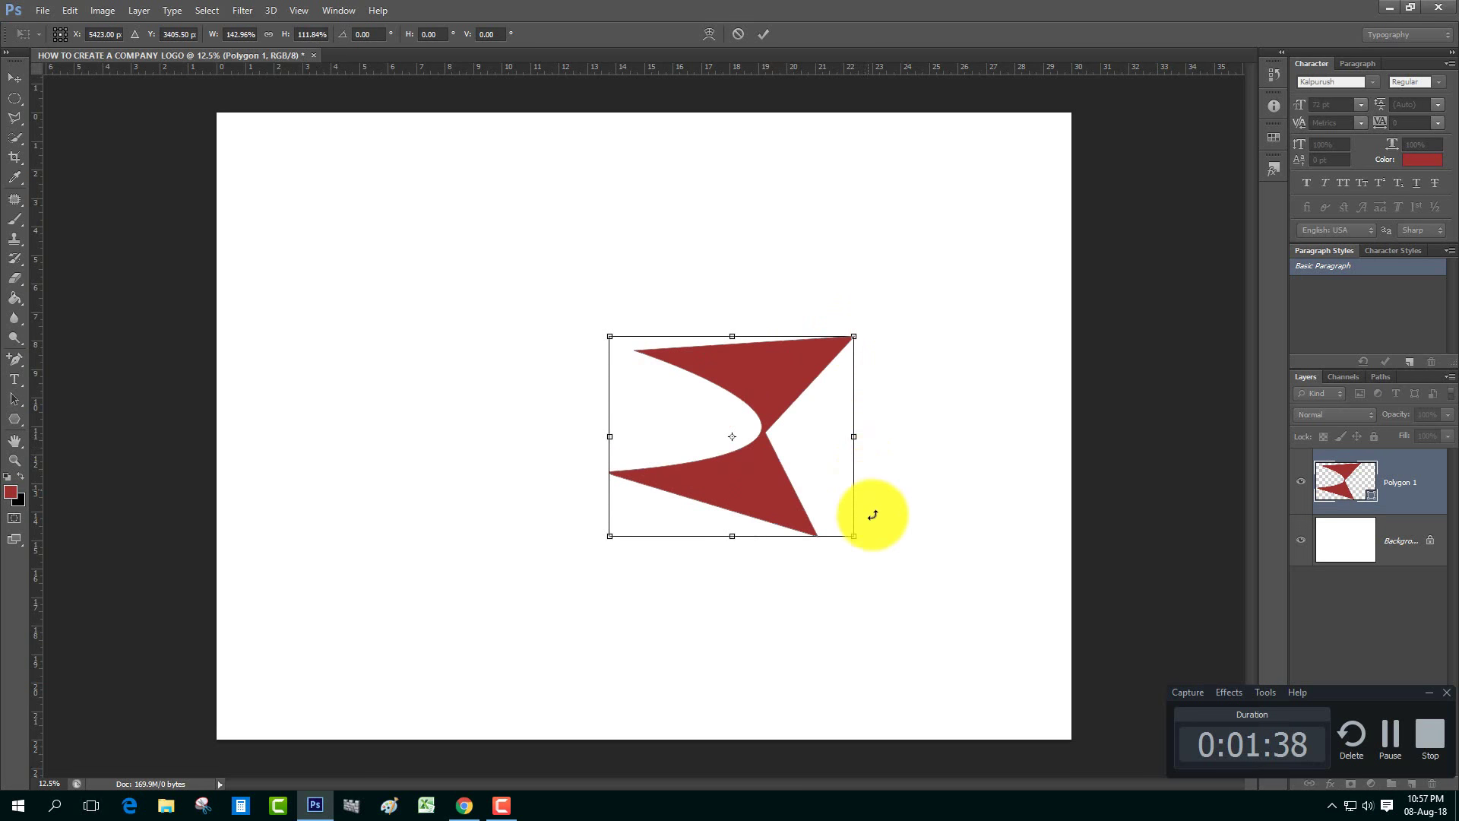
mouse_move(867, 536)
left_mouse_down()
mouse_move(817, 554)
mouse_move(847, 567)
left_mouse_up()
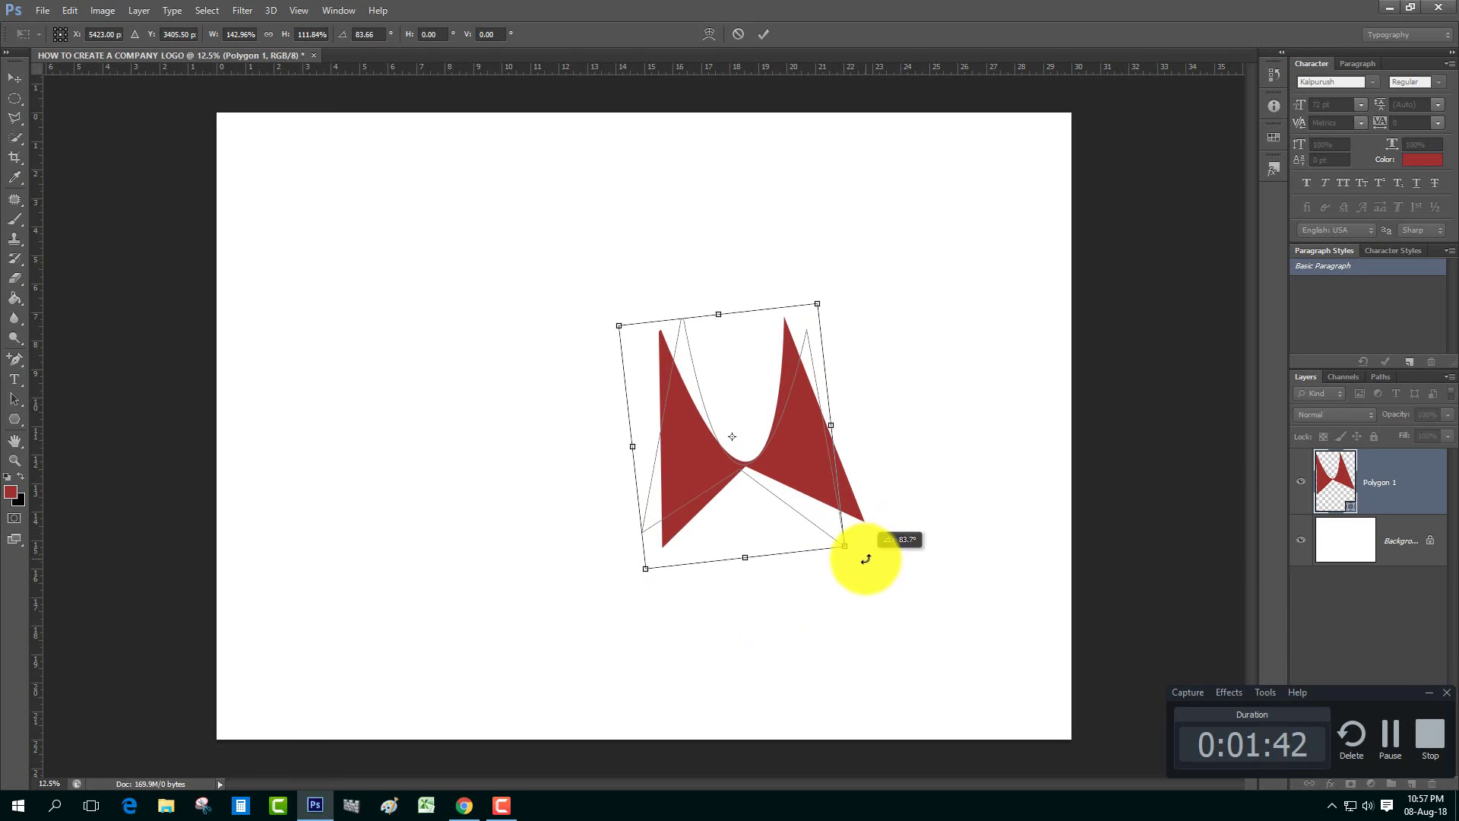
left_click_drag(815, 475, 667, 476)
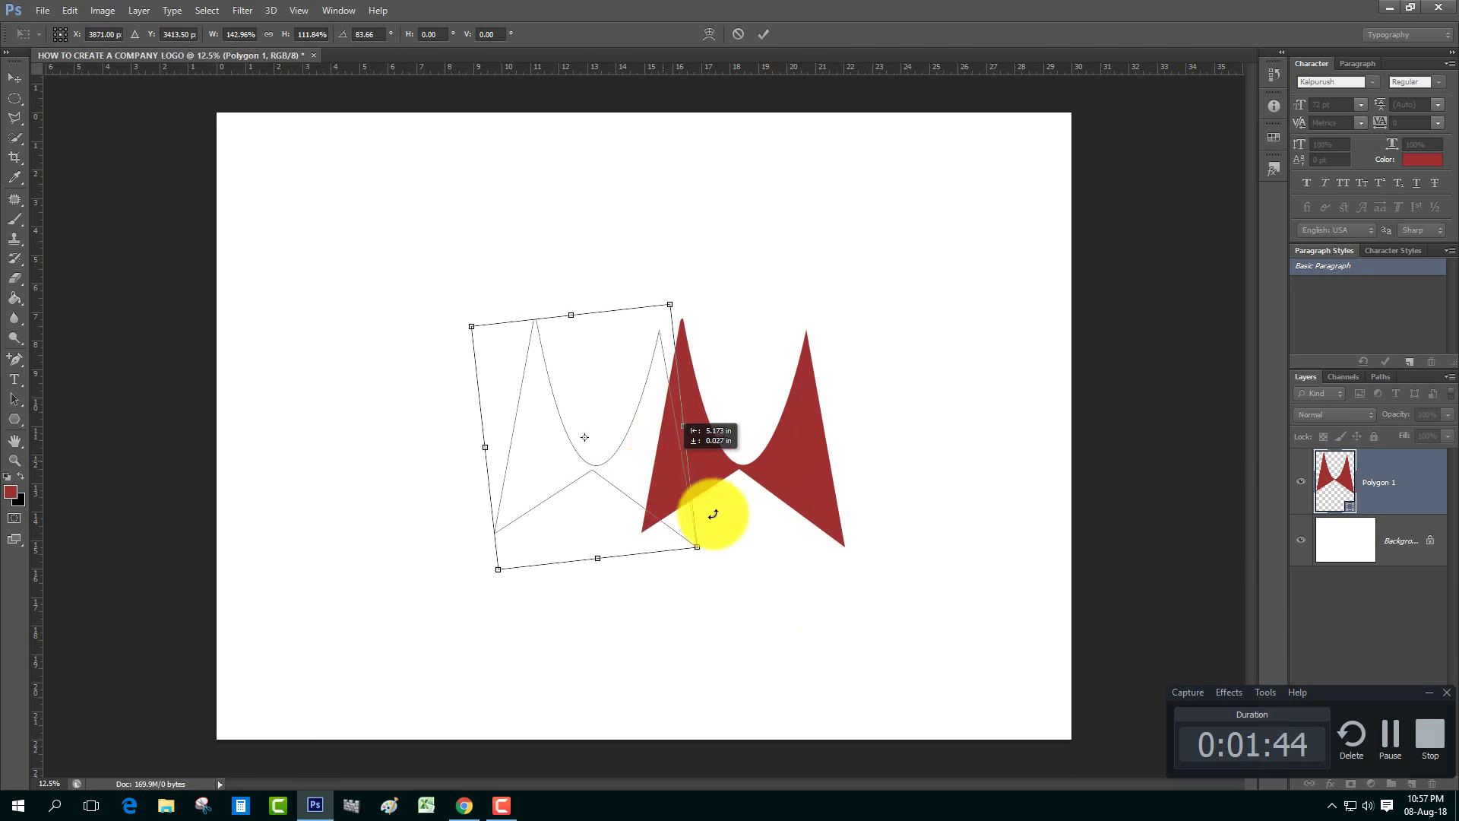
mouse_move(724, 548)
left_mouse_down()
mouse_move(740, 548)
mouse_move(784, 477)
left_mouse_up()
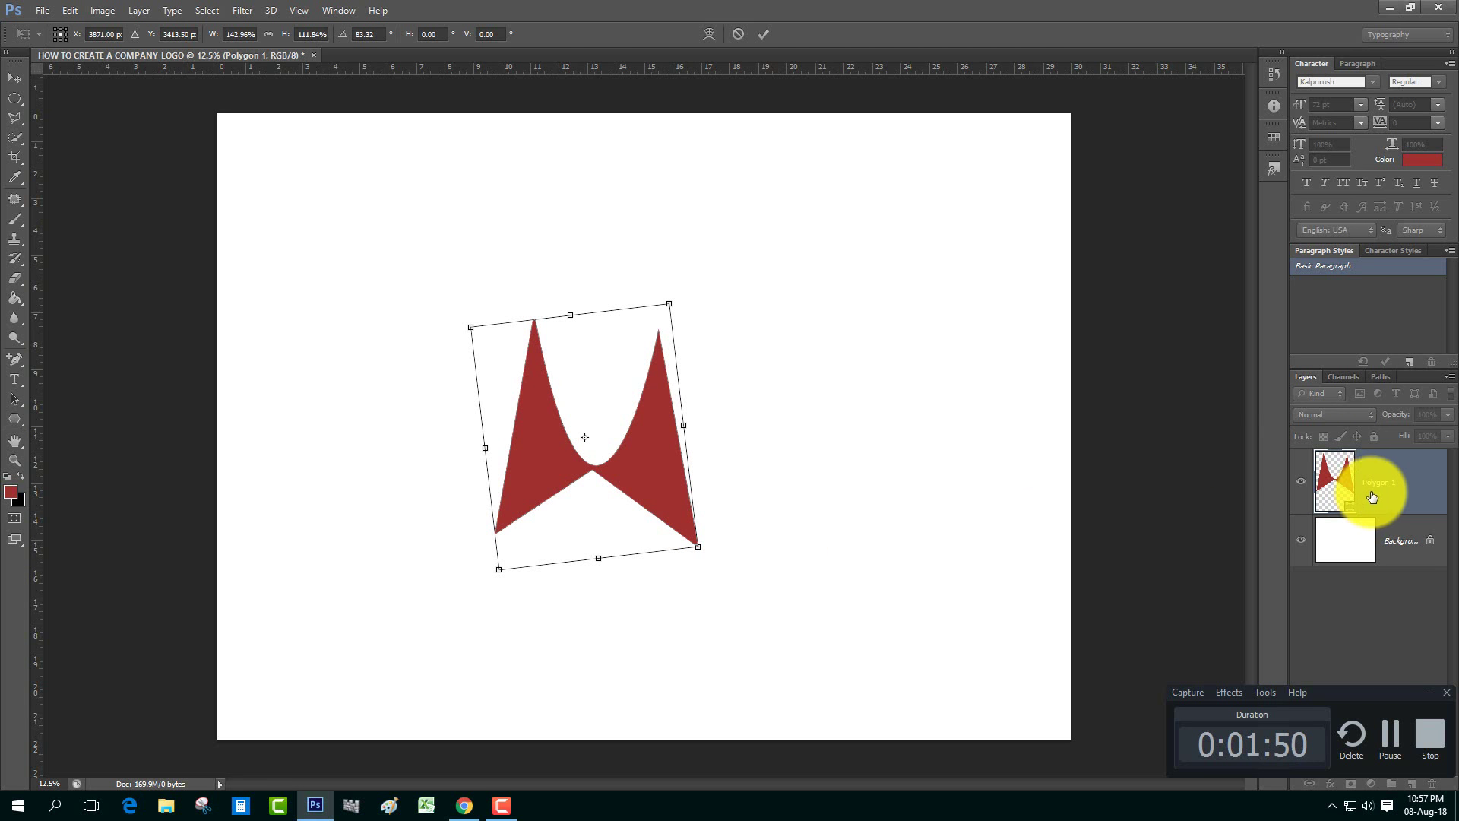
key("Return")
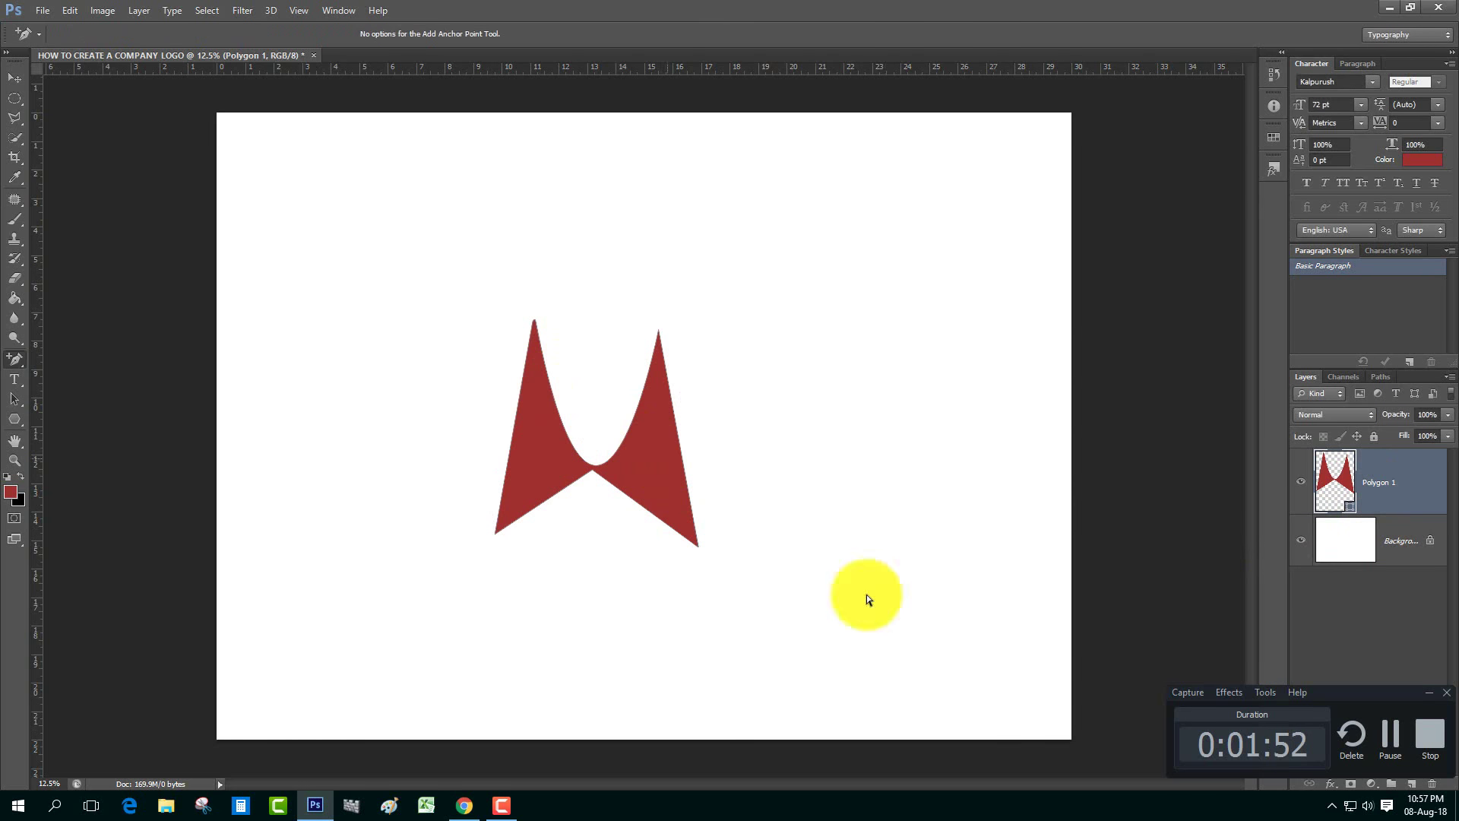
left_click_drag(1344, 697, 1164, 717)
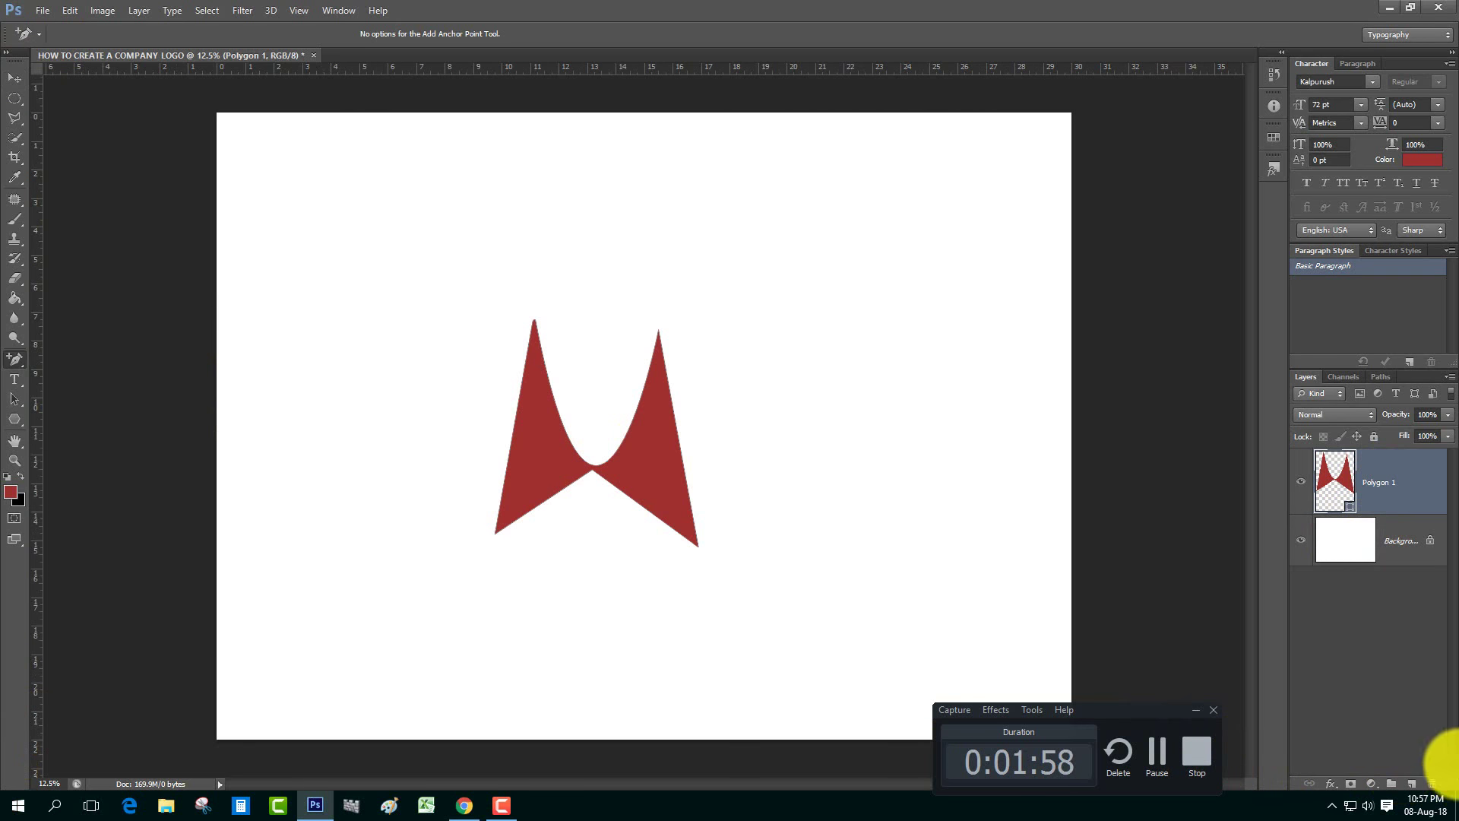
Step: Duplicate Polygon 1, rotate the copy 180° and place it above the original
right_click(1369, 515)
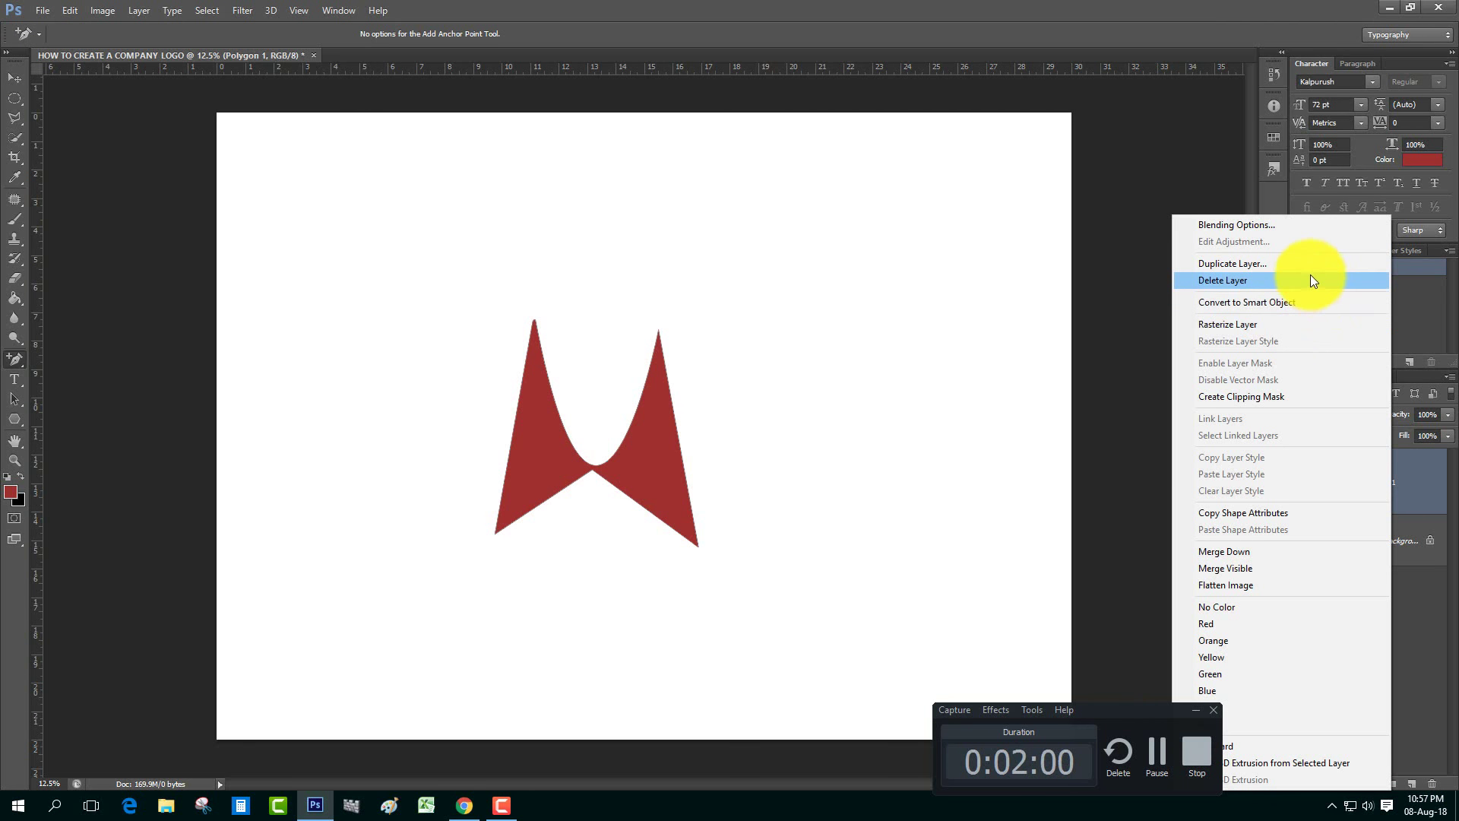
left_click(1301, 263)
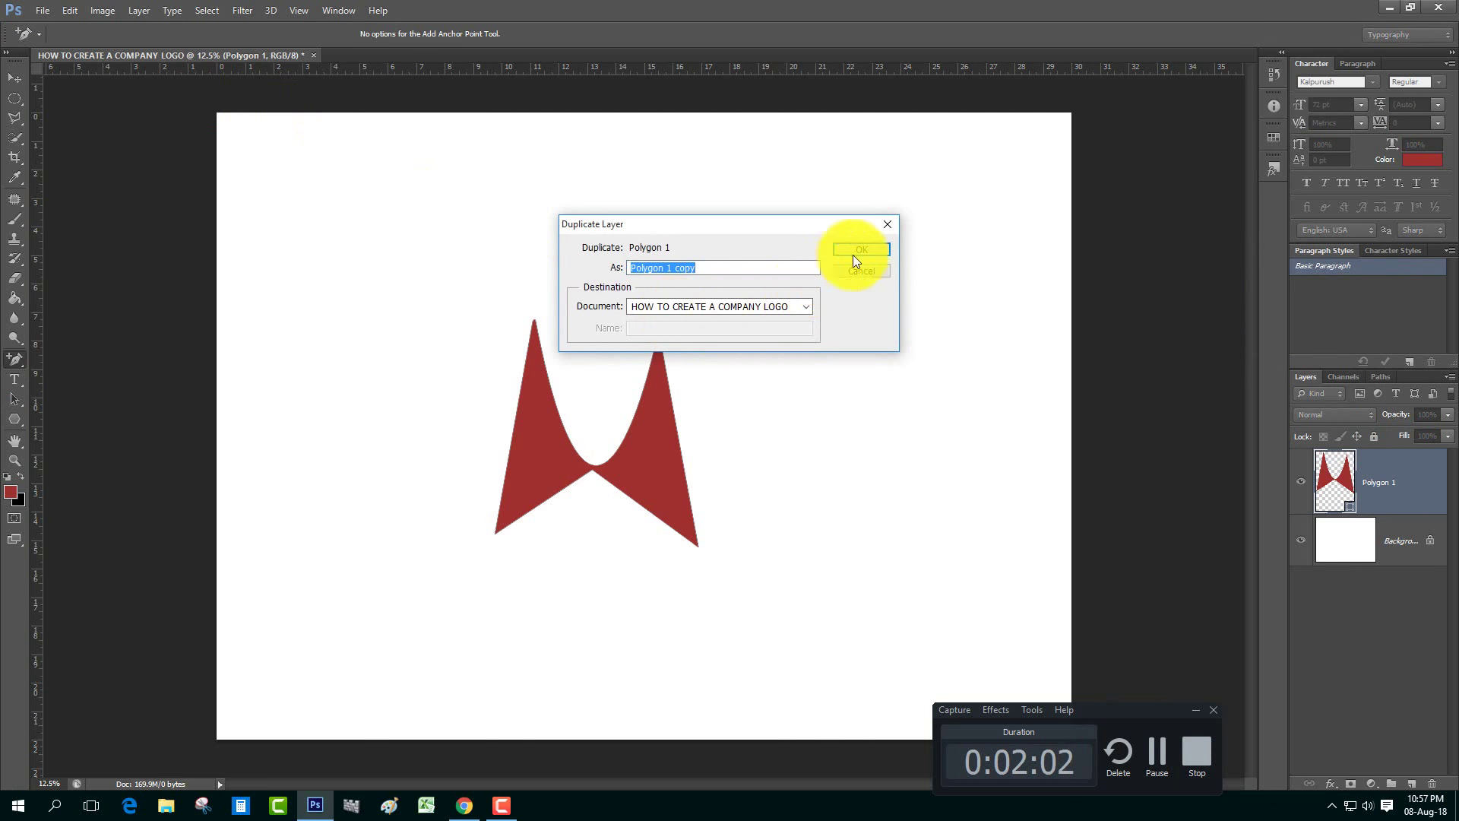
left_click(883, 251)
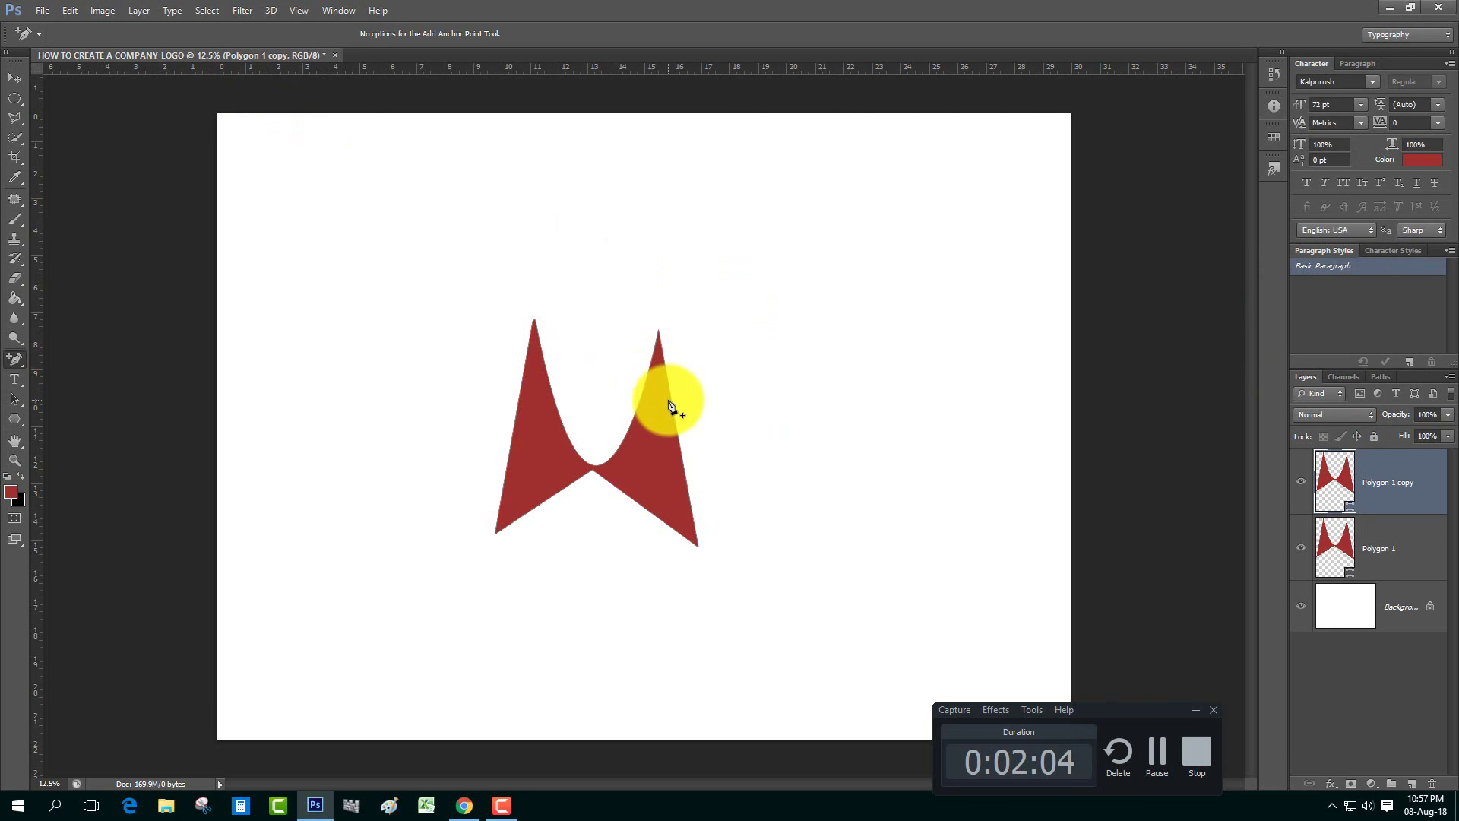
key("ctrl+t")
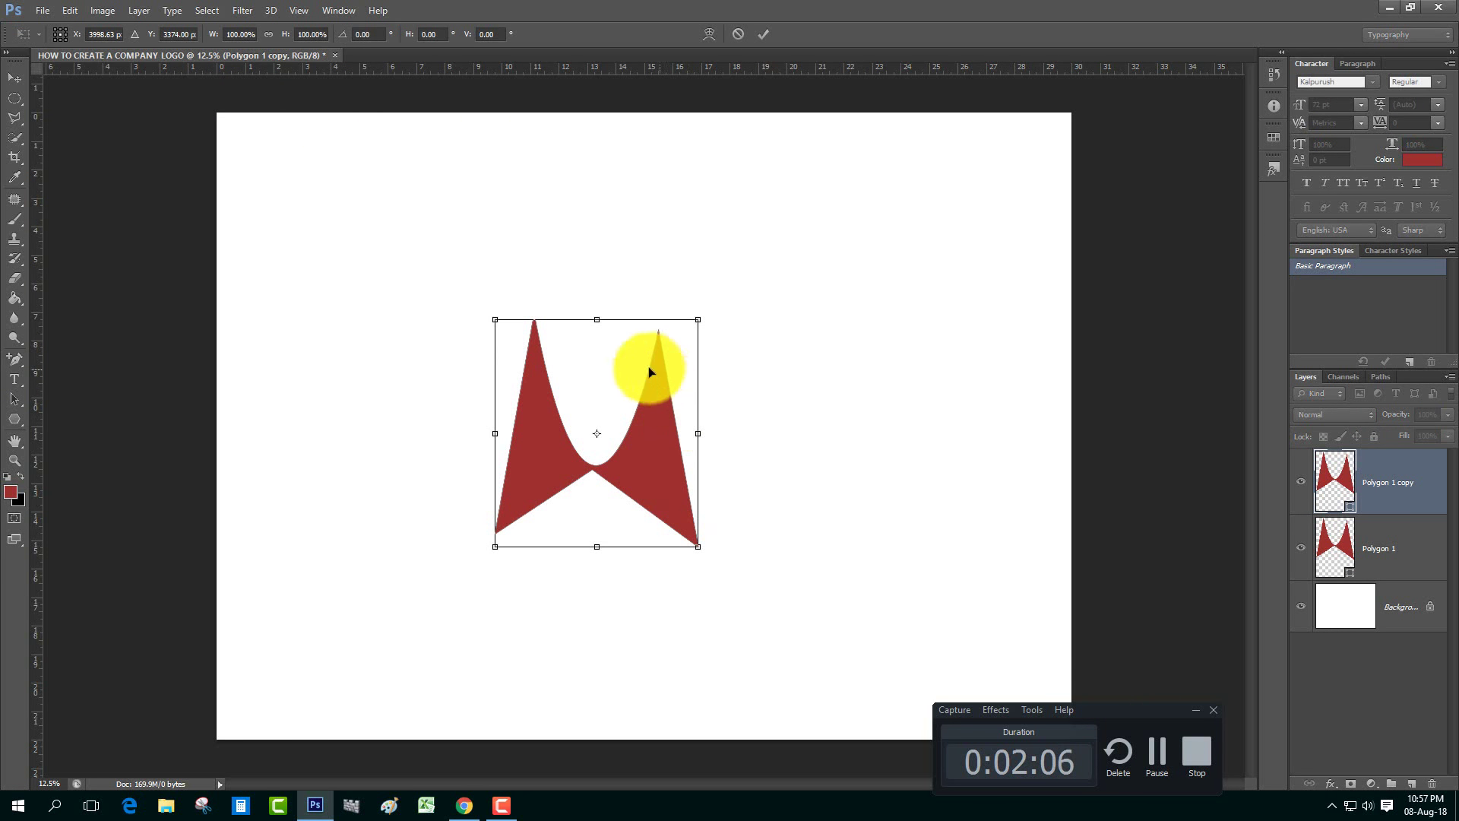
right_click(640, 418)
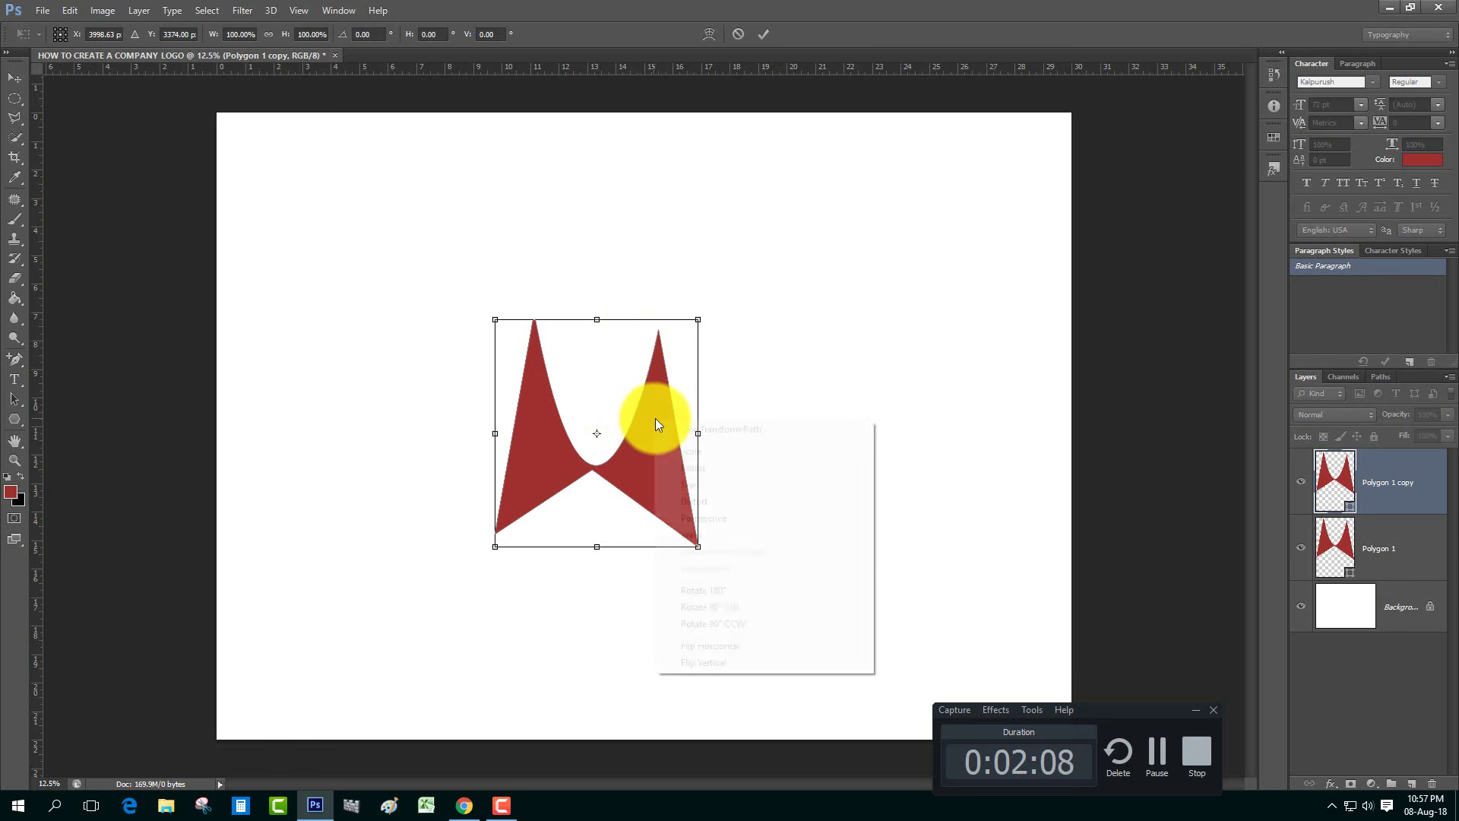
left_click(745, 591)
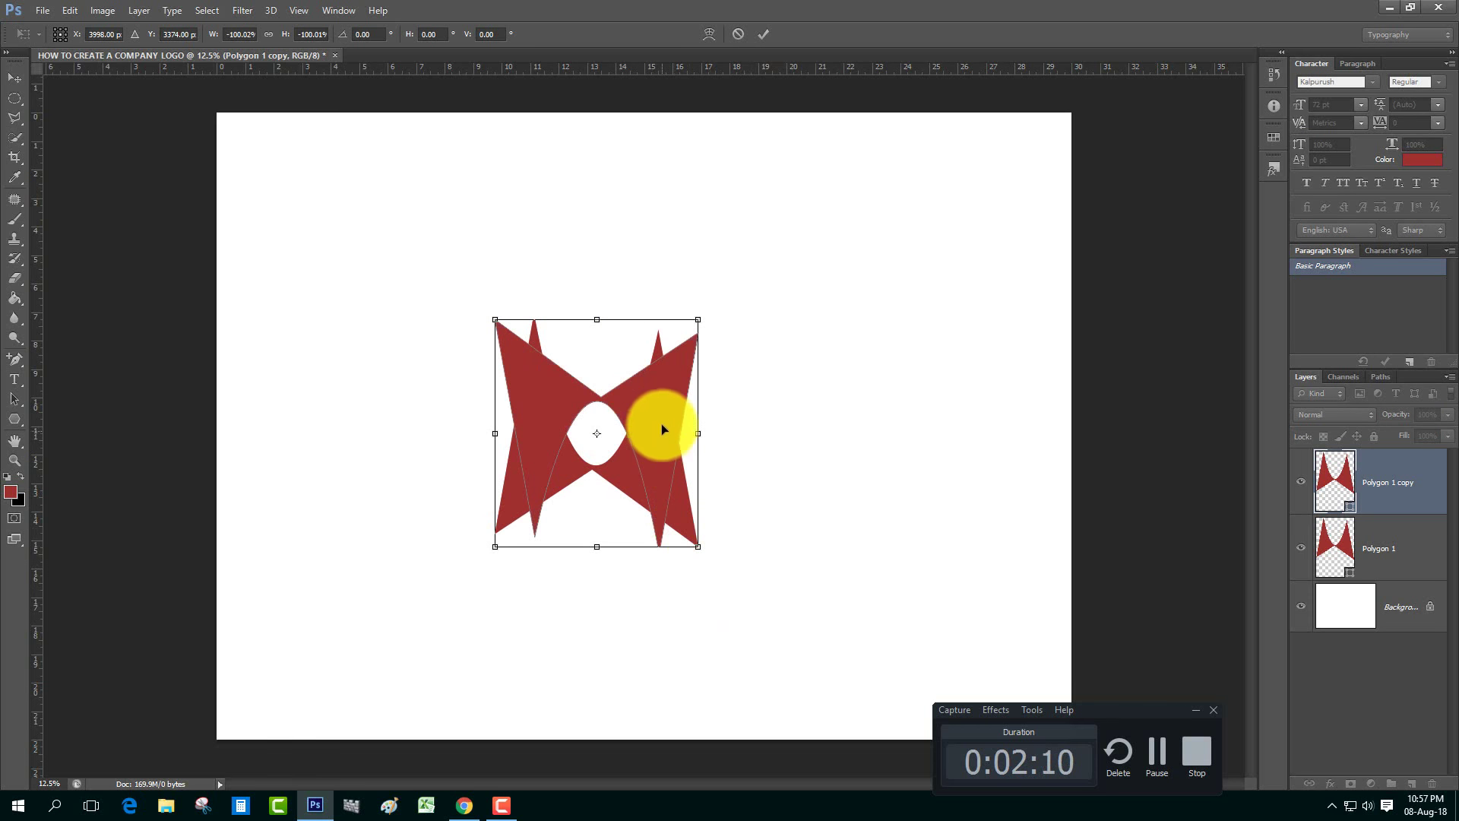
left_click_drag(661, 423, 649, 214)
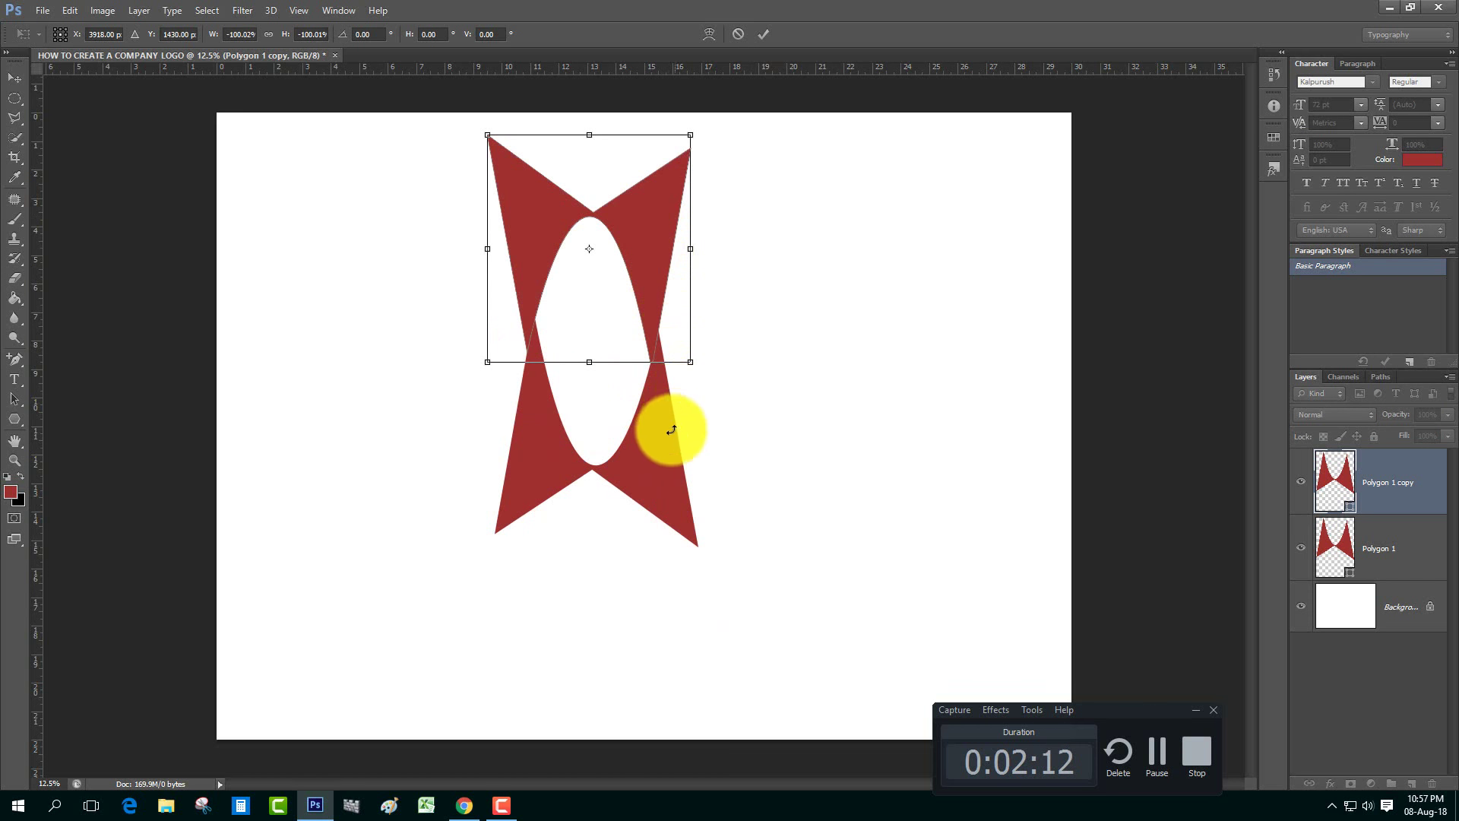
left_click_drag(619, 254, 646, 226)
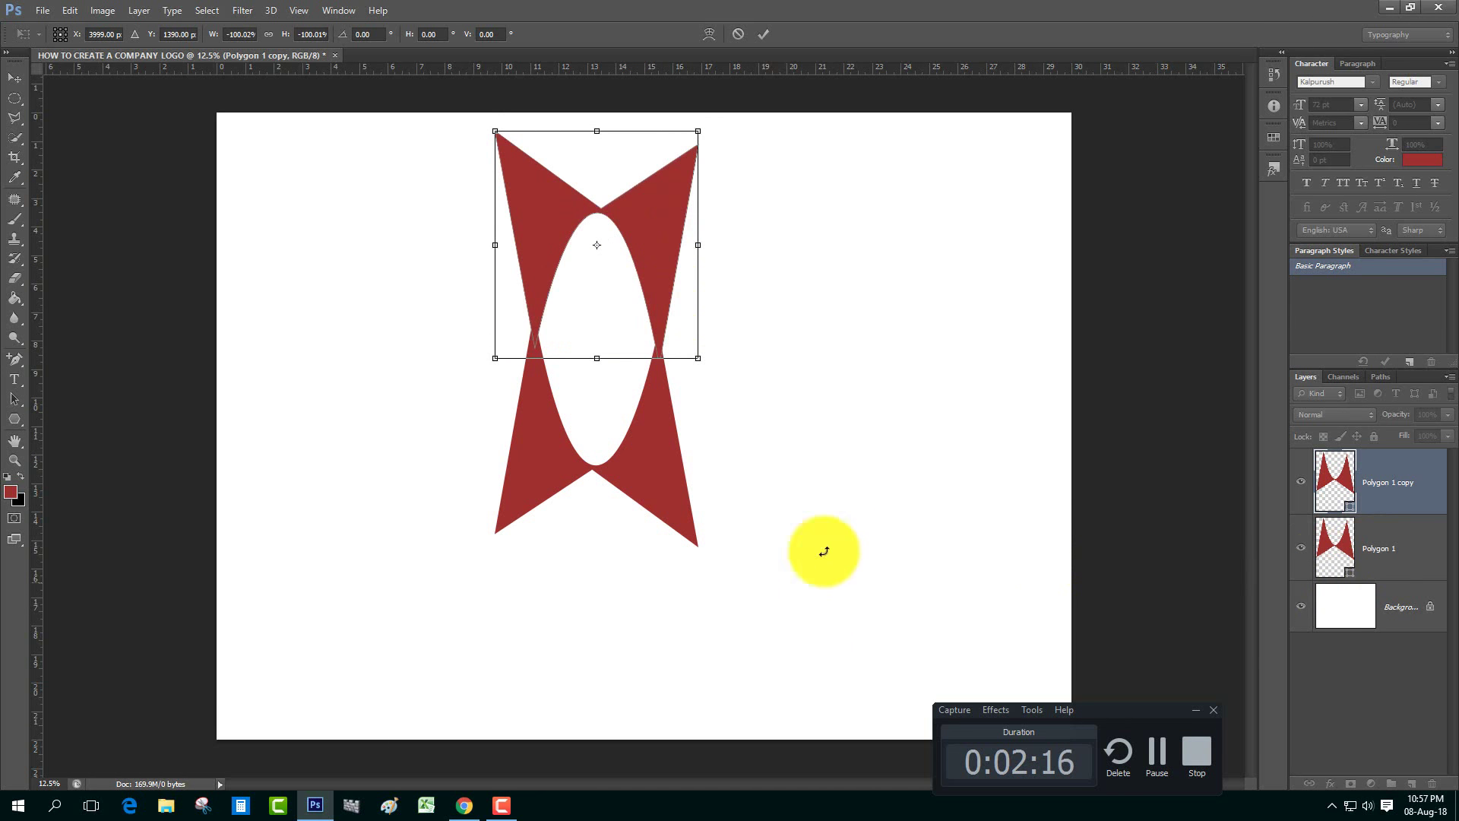
left_click(15, 78)
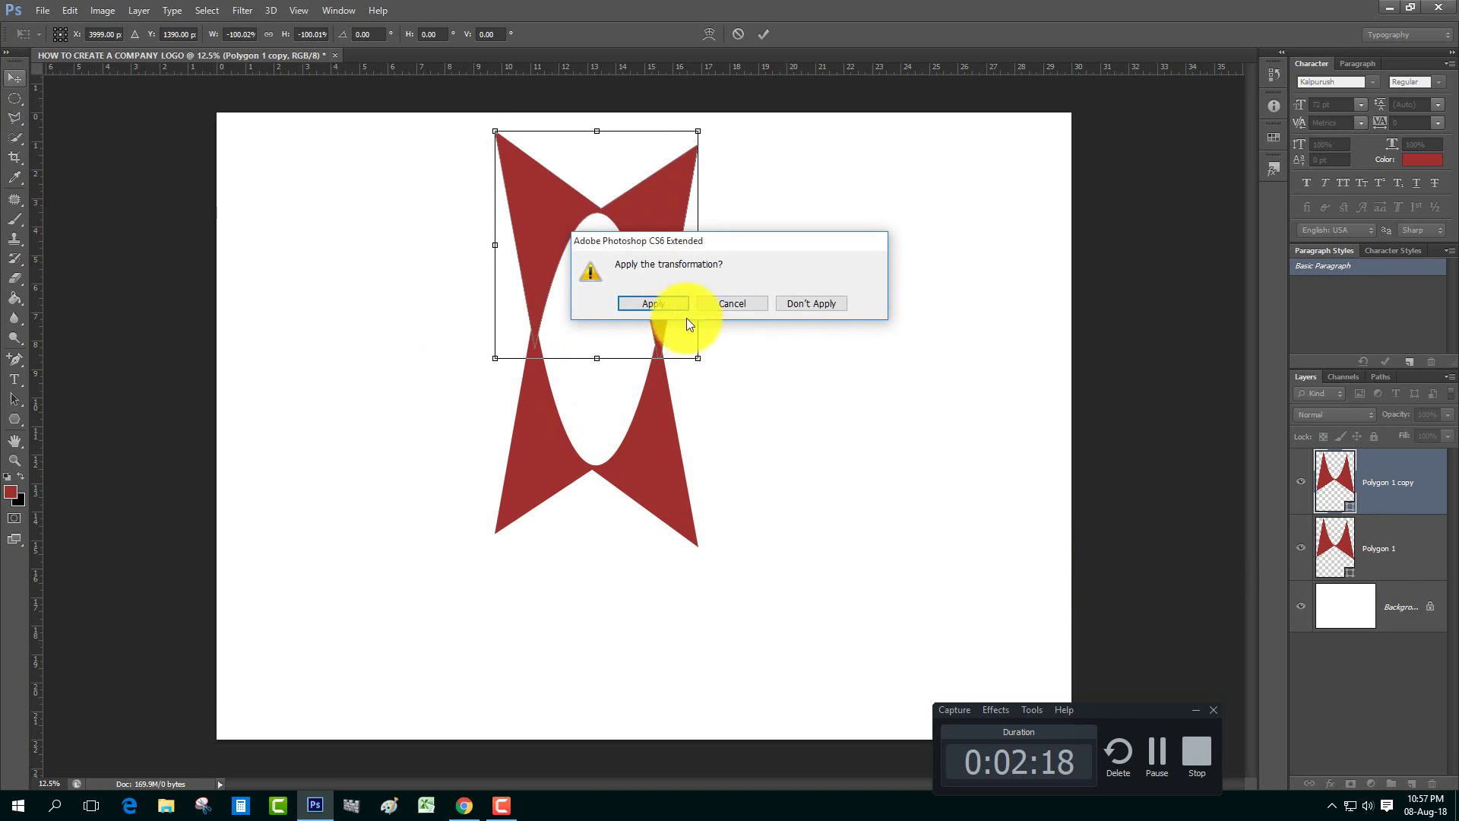
left_click(654, 304)
Step: Move the original down-right and the copy down so the halves enclose a white oval
left_click(1390, 566)
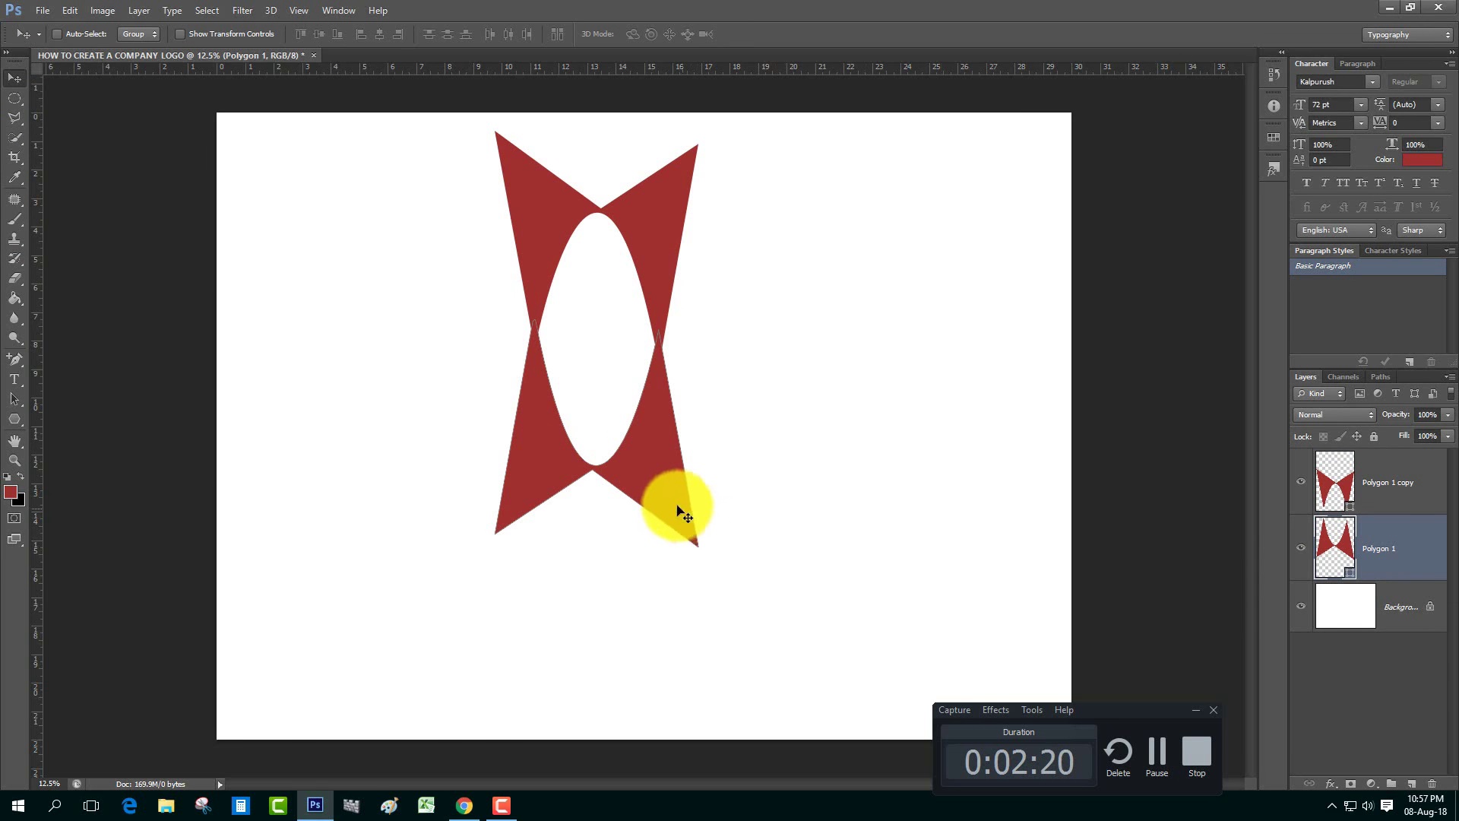
left_click_drag(677, 512, 695, 621)
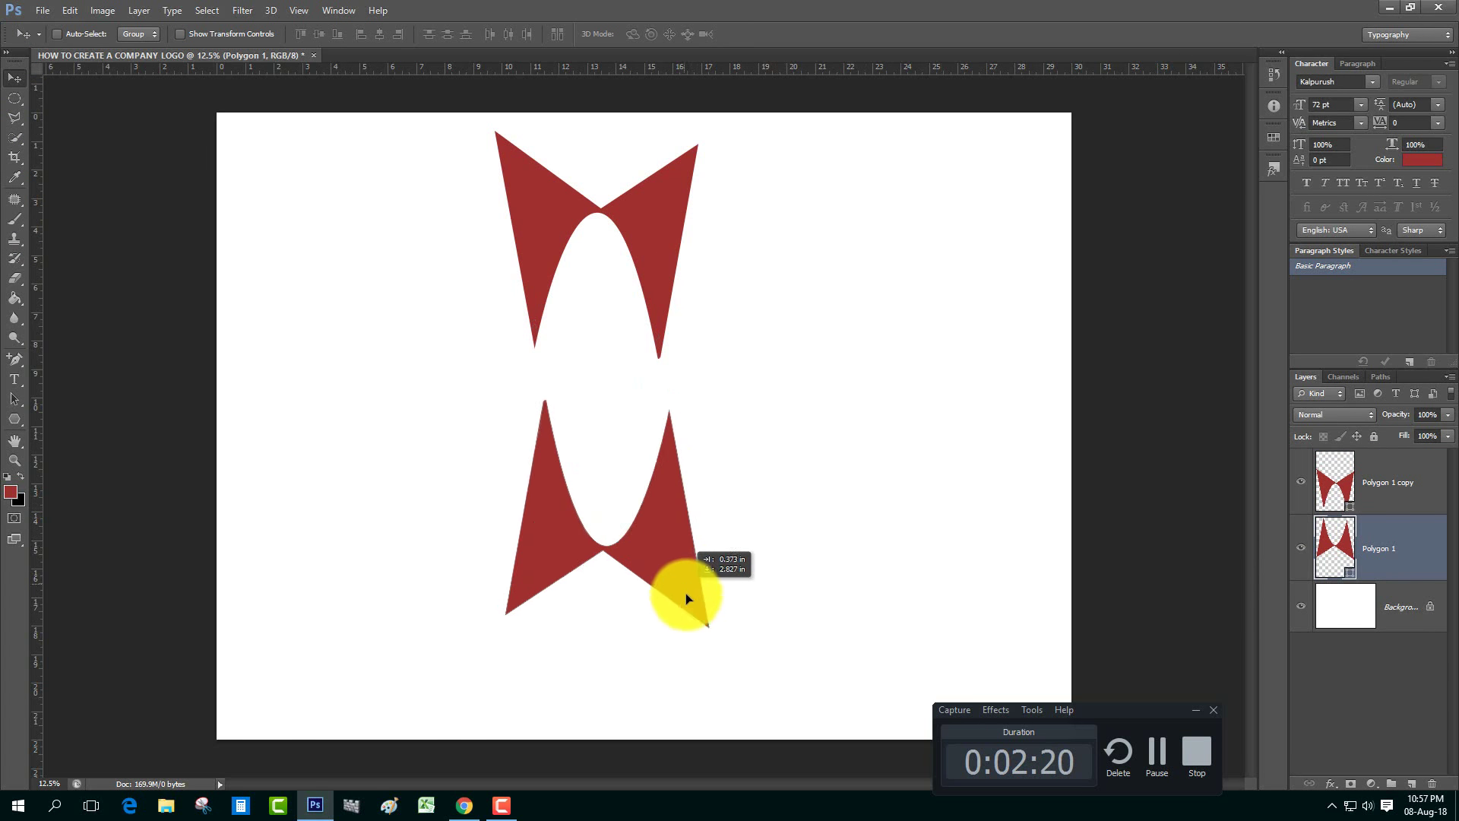
left_click(1380, 491)
mouse_move(655, 250)
left_mouse_down()
mouse_move(693, 299)
mouse_move(679, 333)
left_mouse_up()
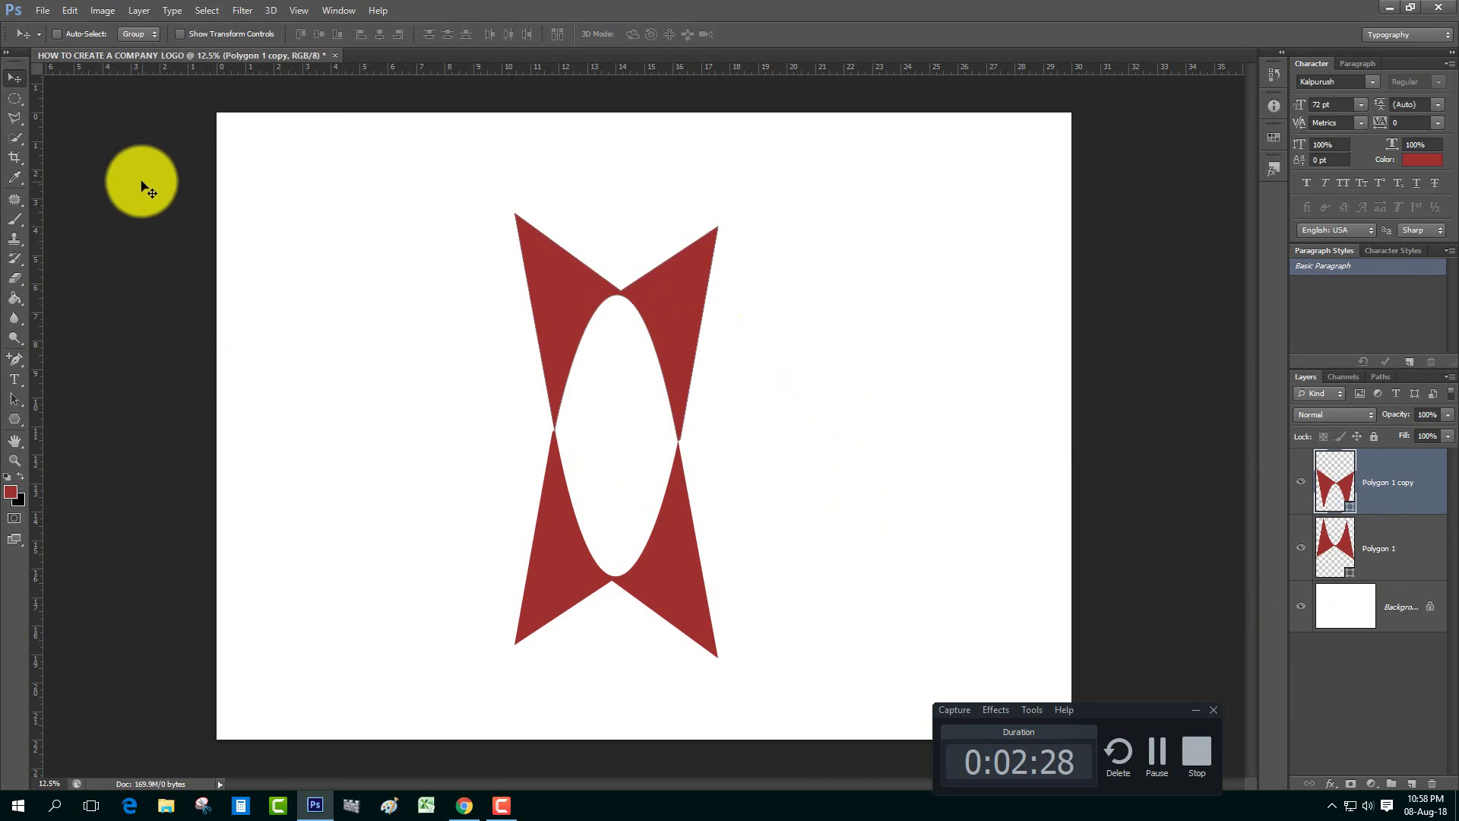
Step: Set the Polygon 1 copy's fill to a purple swatch
left_click(16, 418)
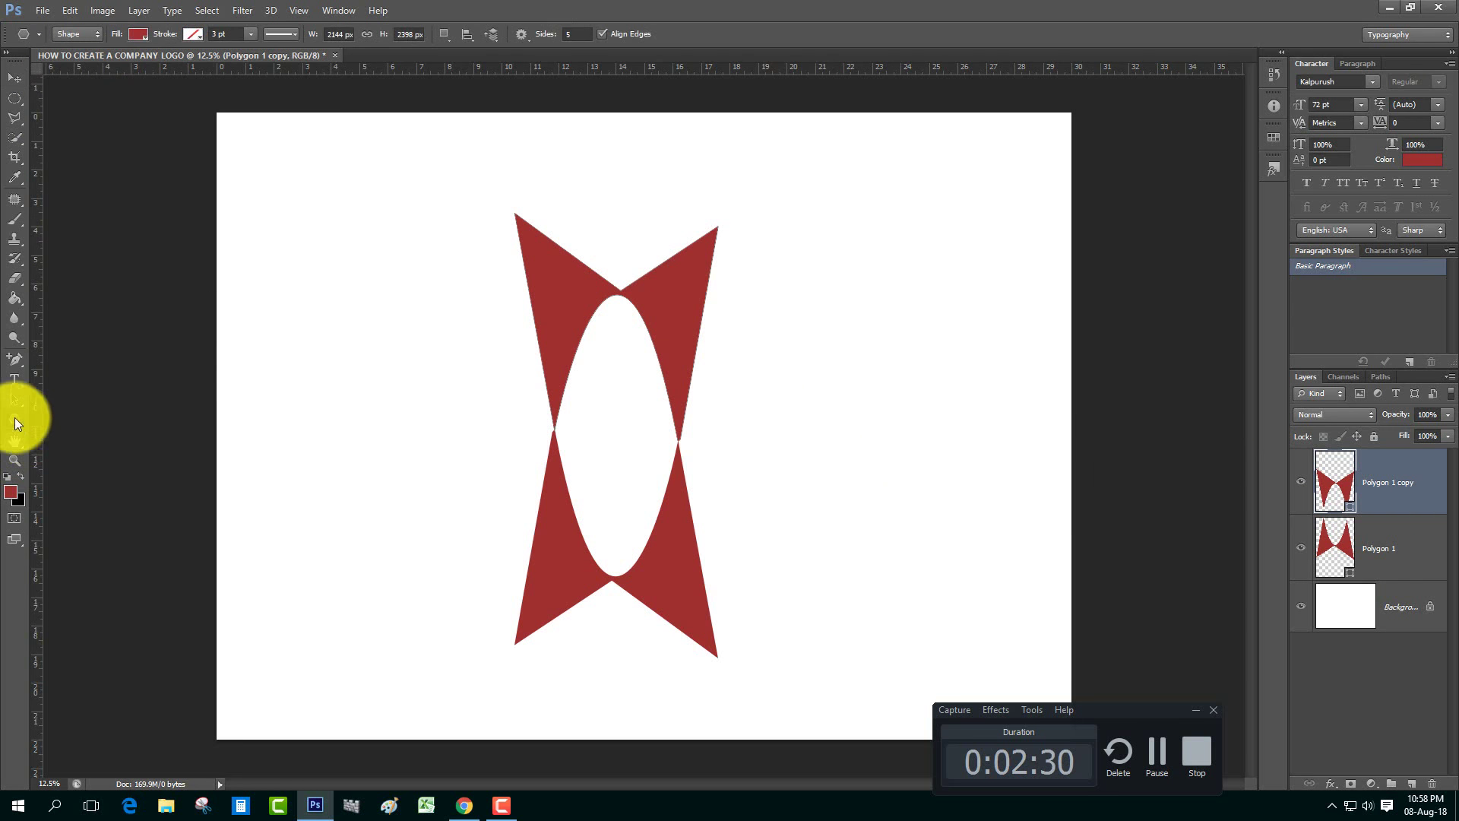
left_click(140, 35)
left_click(134, 148)
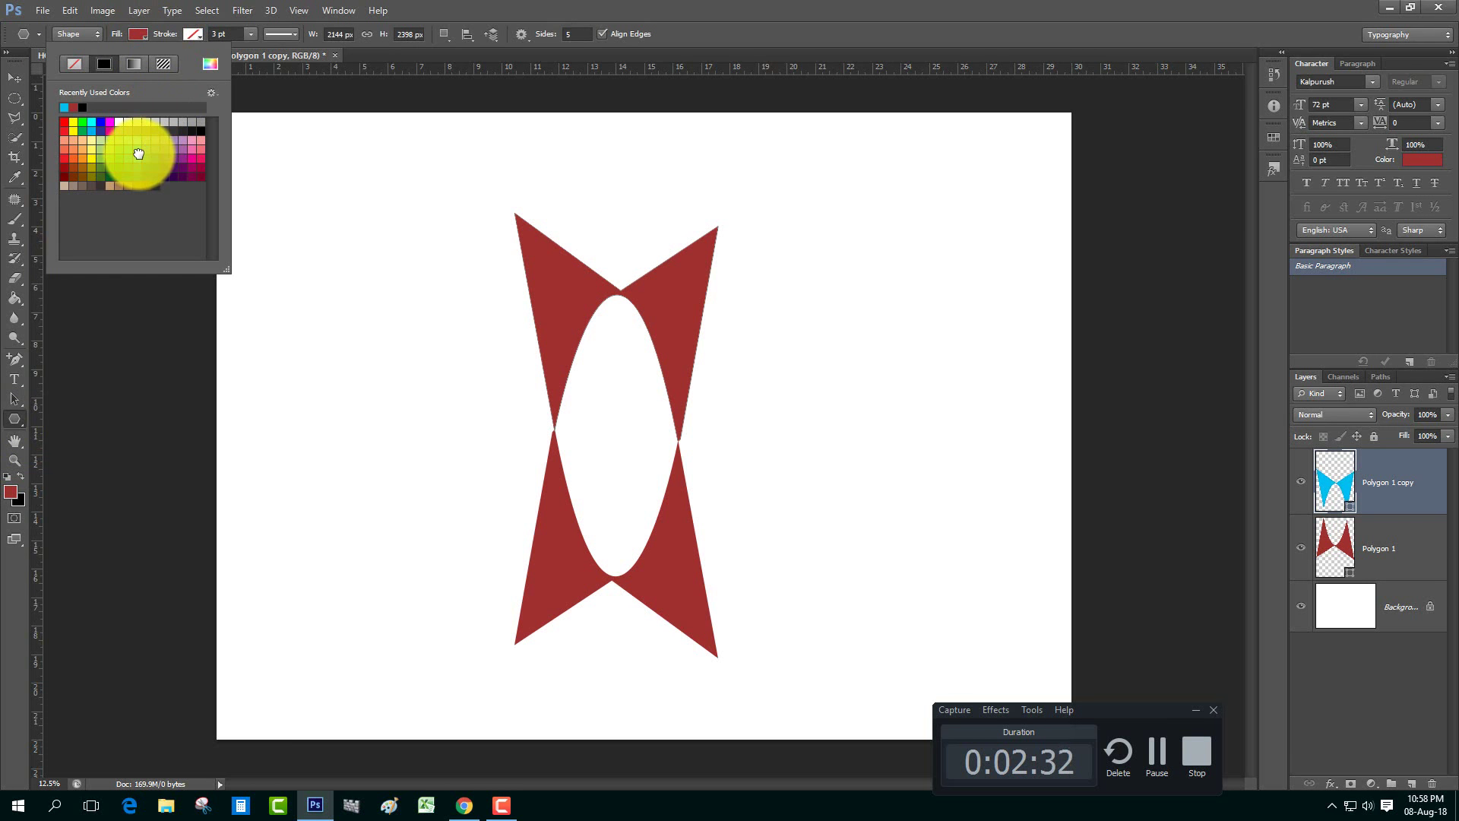
left_click(154, 155)
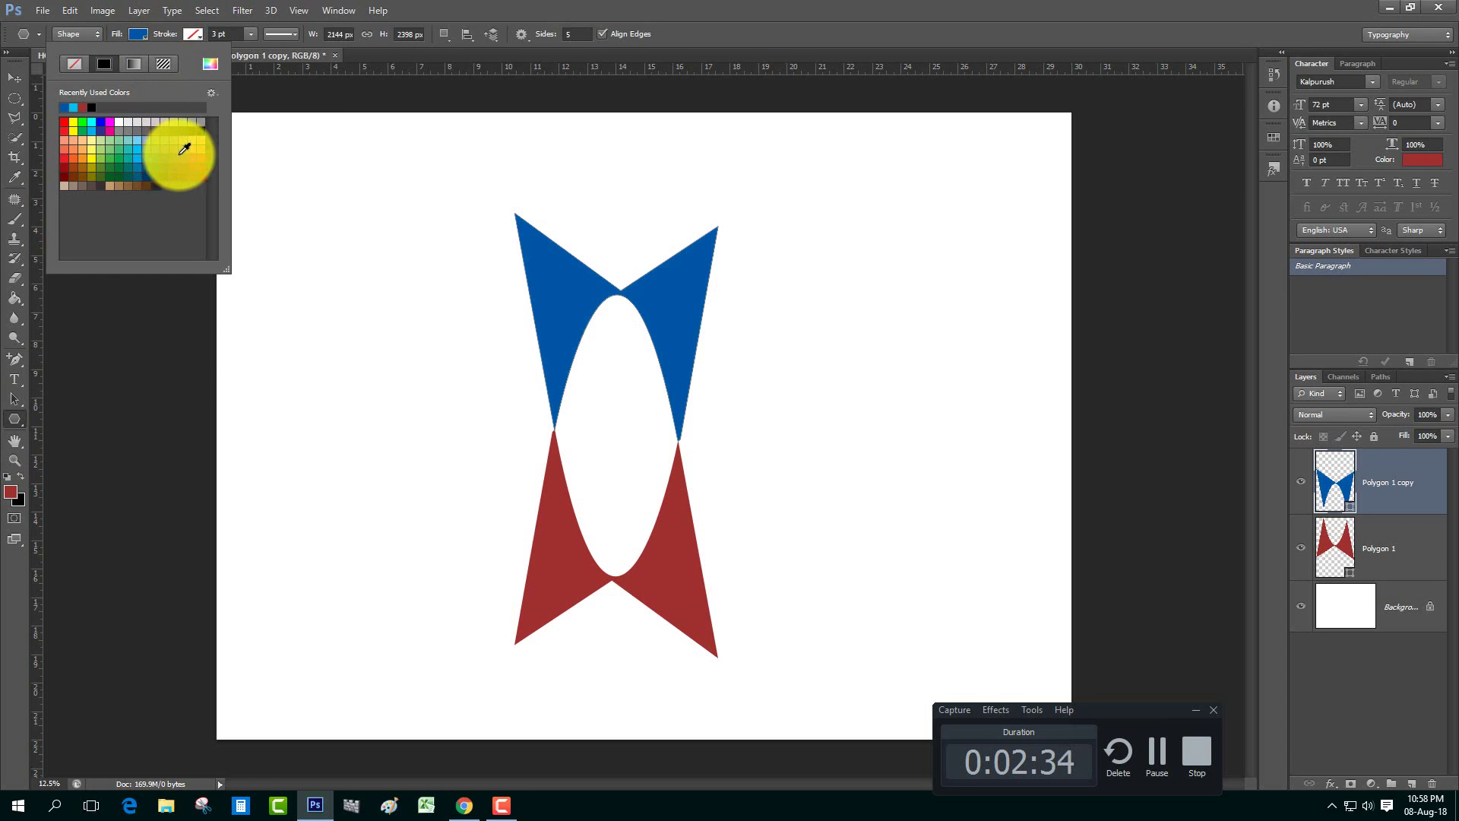
left_click(175, 149)
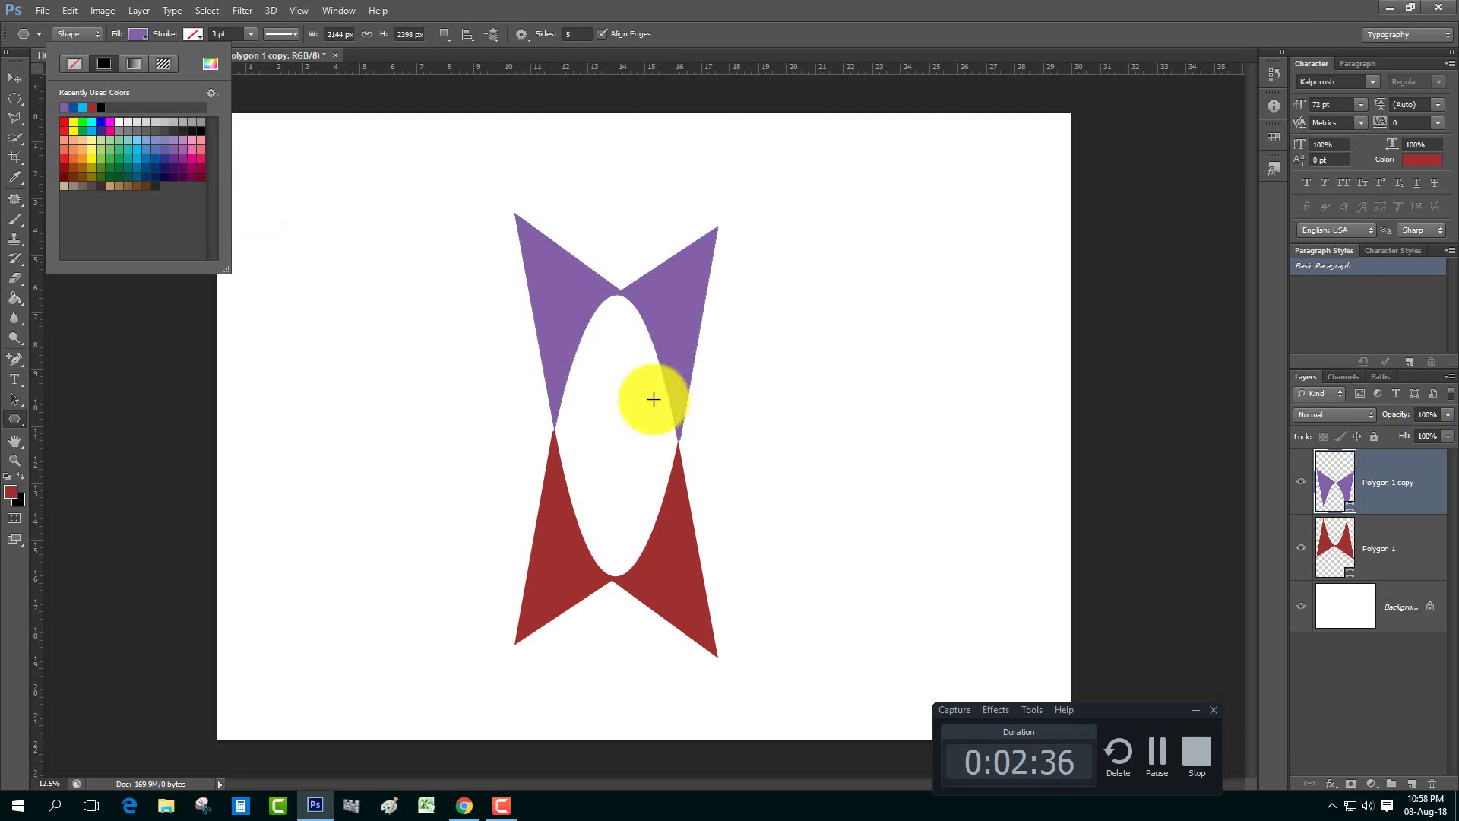
Step: Fill Polygon 1 with the same purple swatch
left_click(1402, 548)
left_click(138, 34)
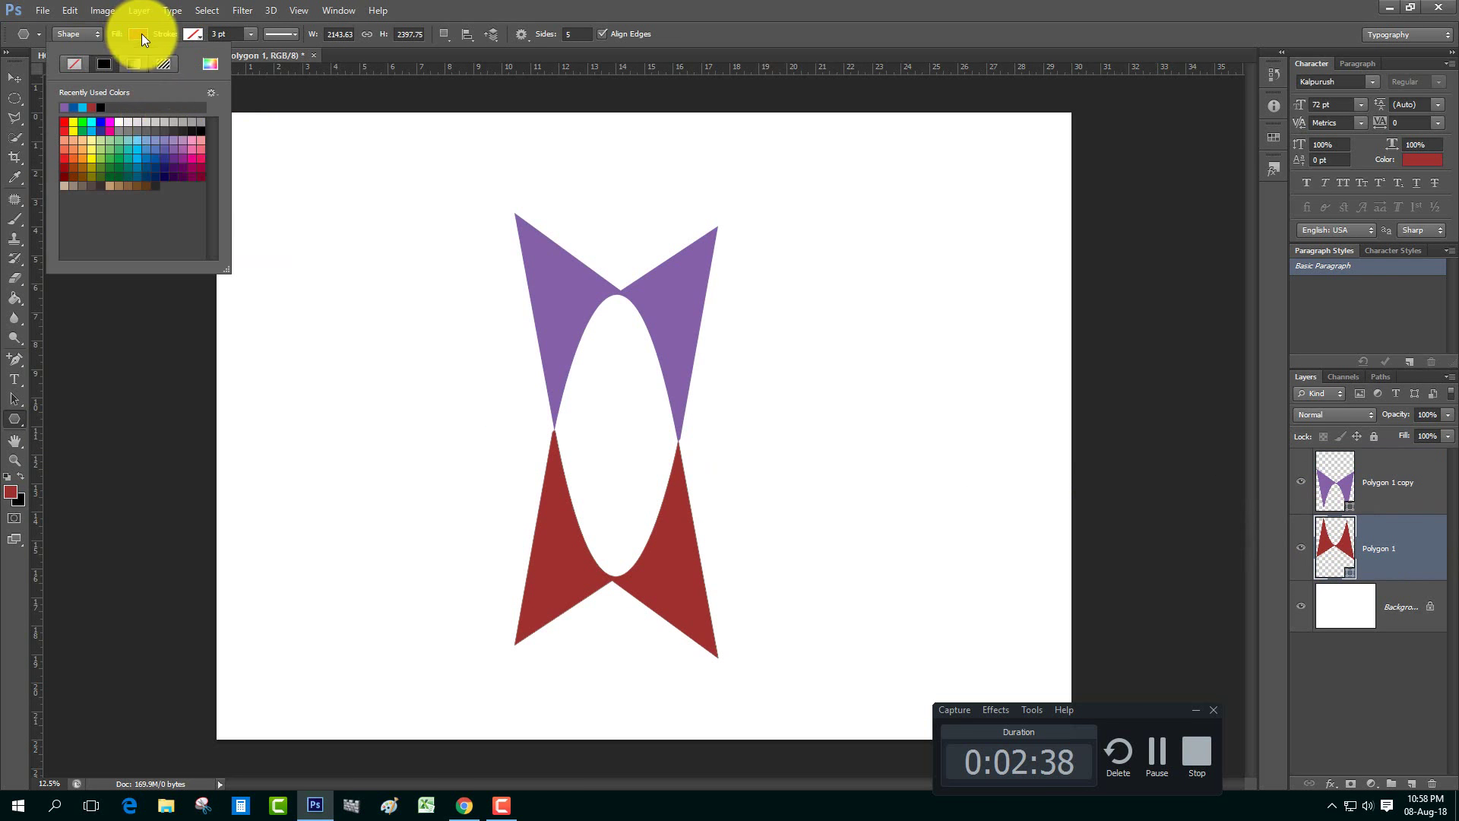
left_click(176, 149)
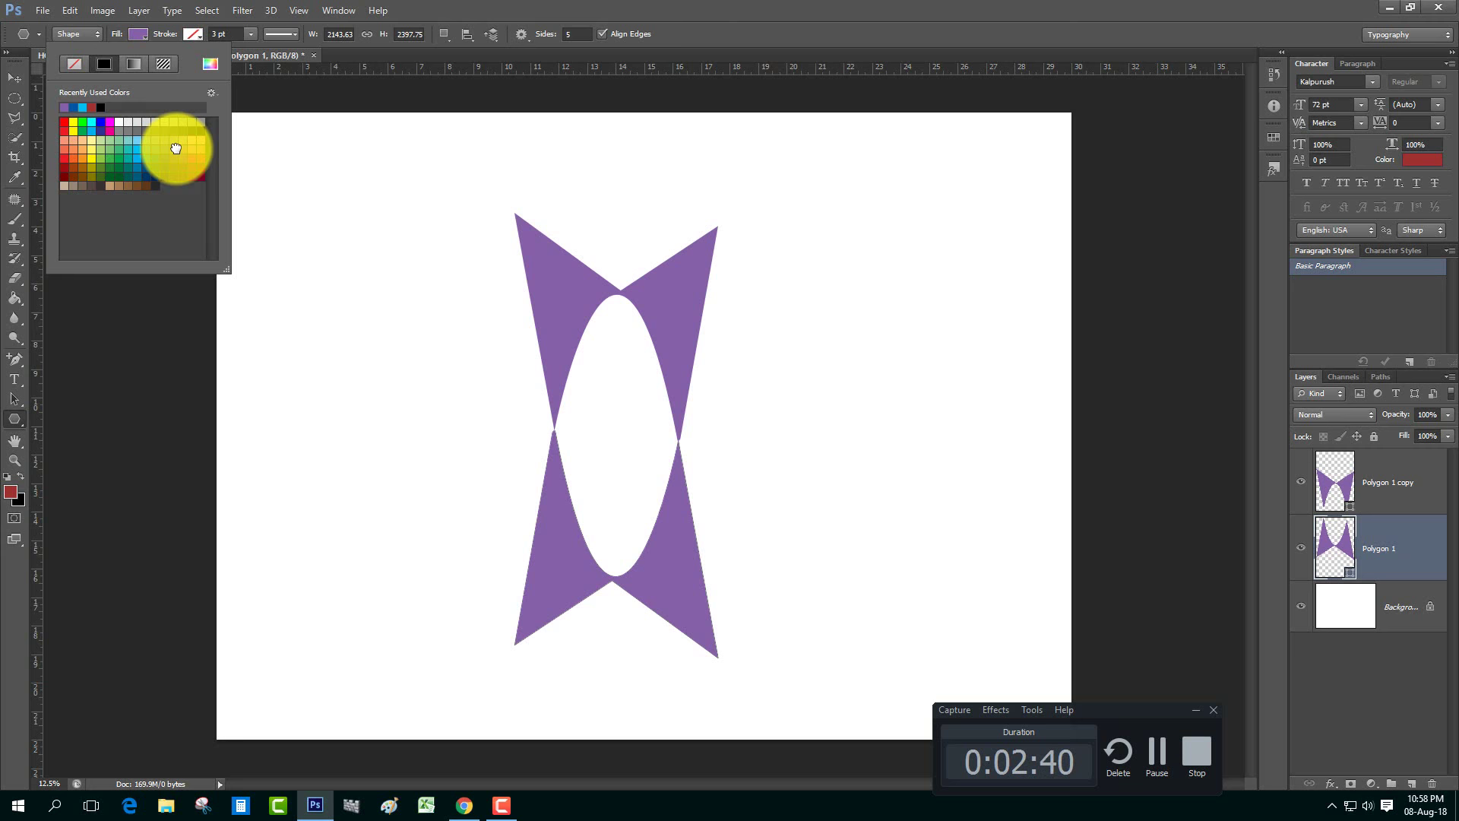
left_click(14, 78)
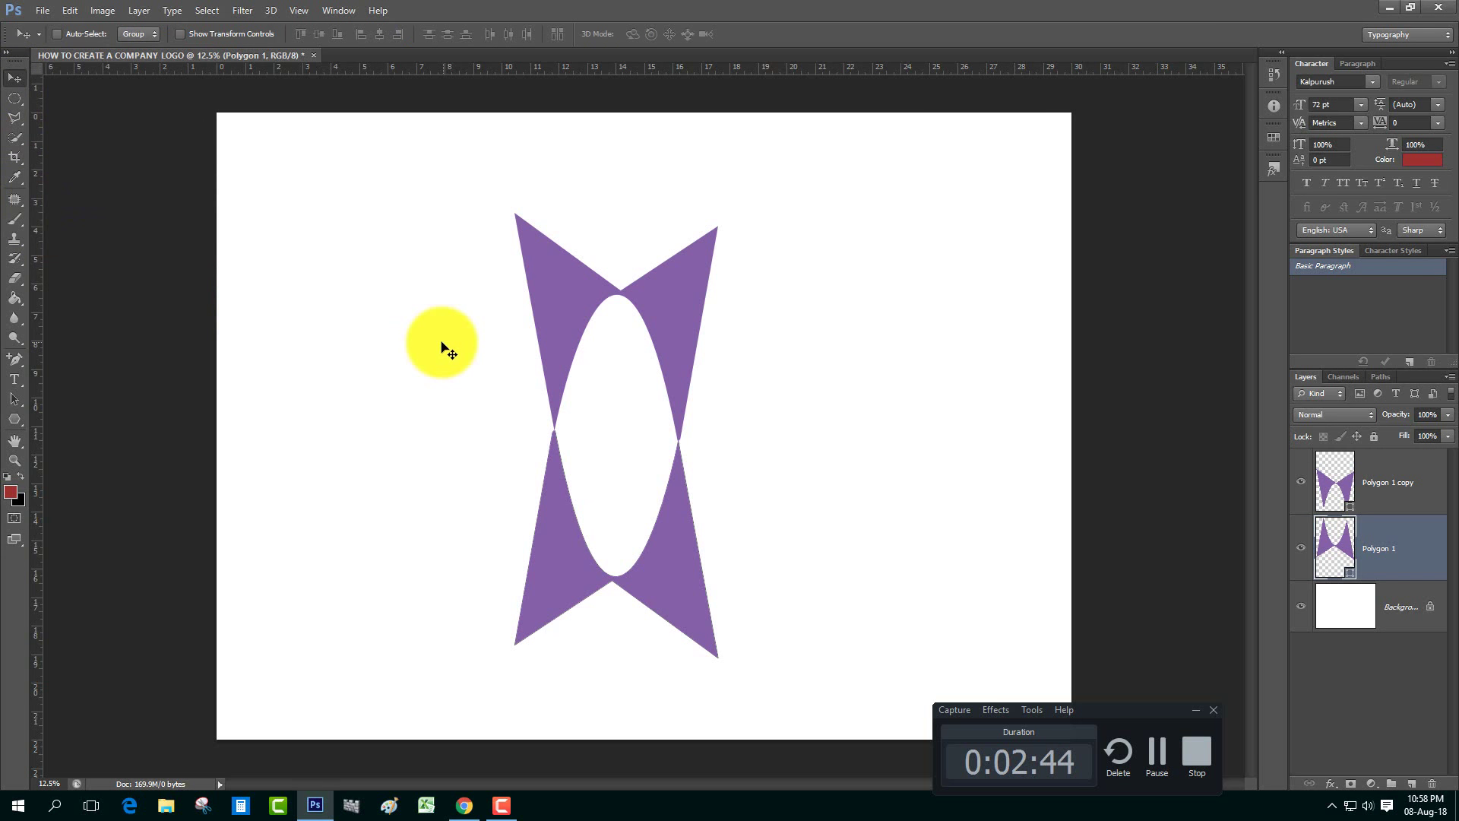
Step: Group both polygon layers into Group 1, shift it slightly right and rotate it about -1.6°
left_click(1364, 485, "shift")
key("ctrl+g")
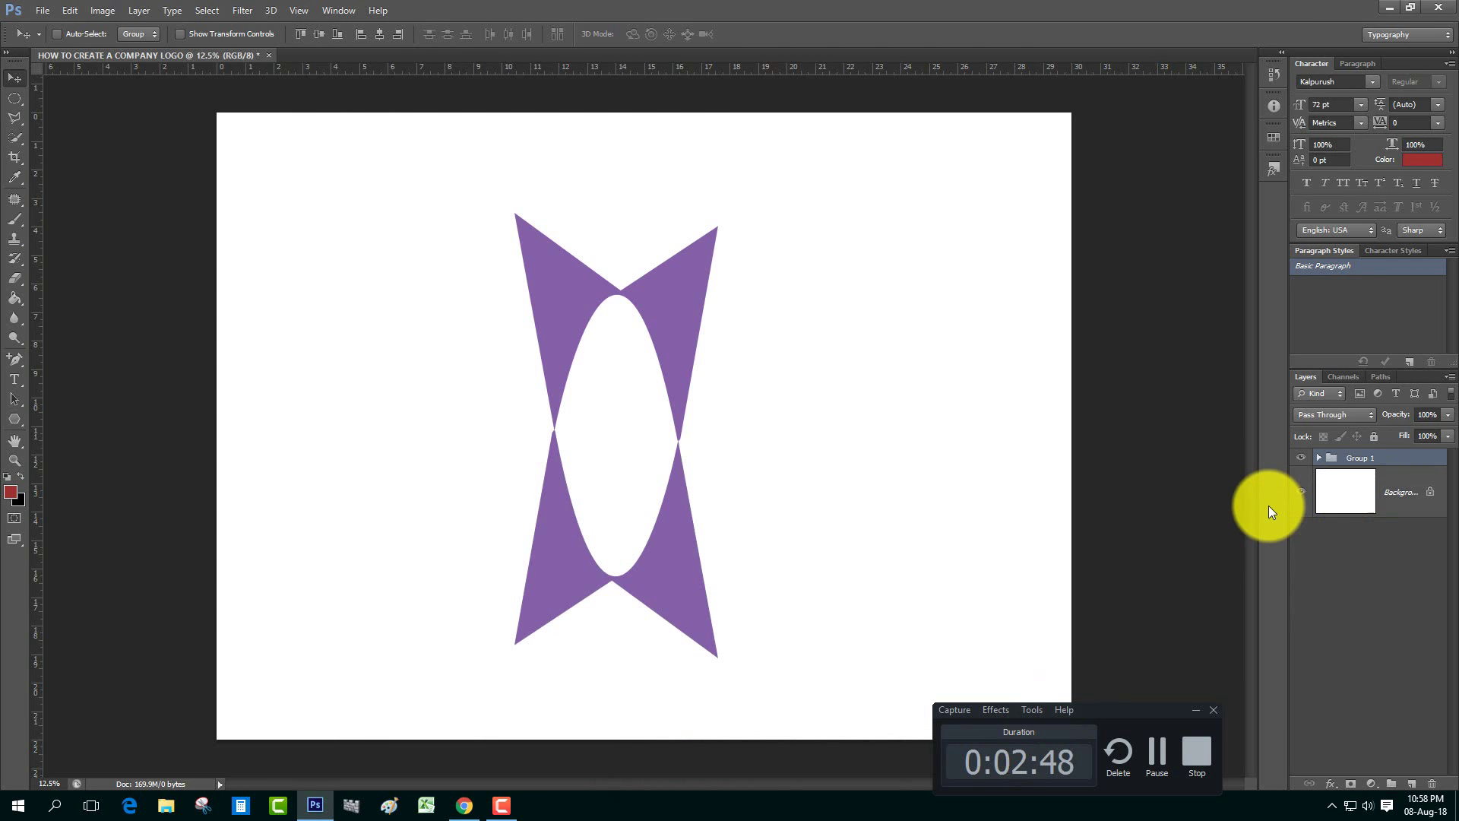
left_click_drag(656, 324, 665, 323)
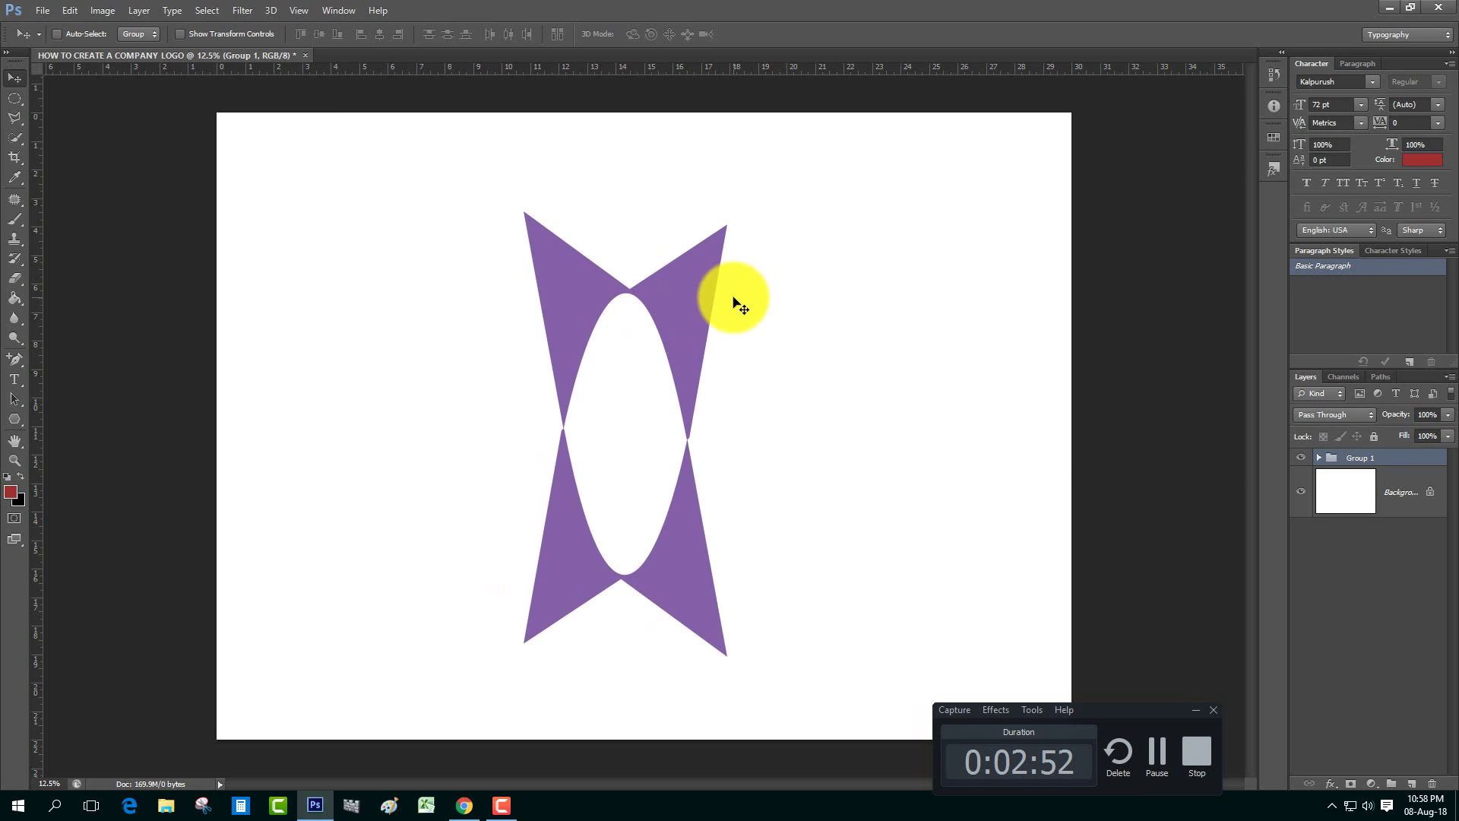
key("ctrl+t")
left_click_drag(767, 210, 762, 206)
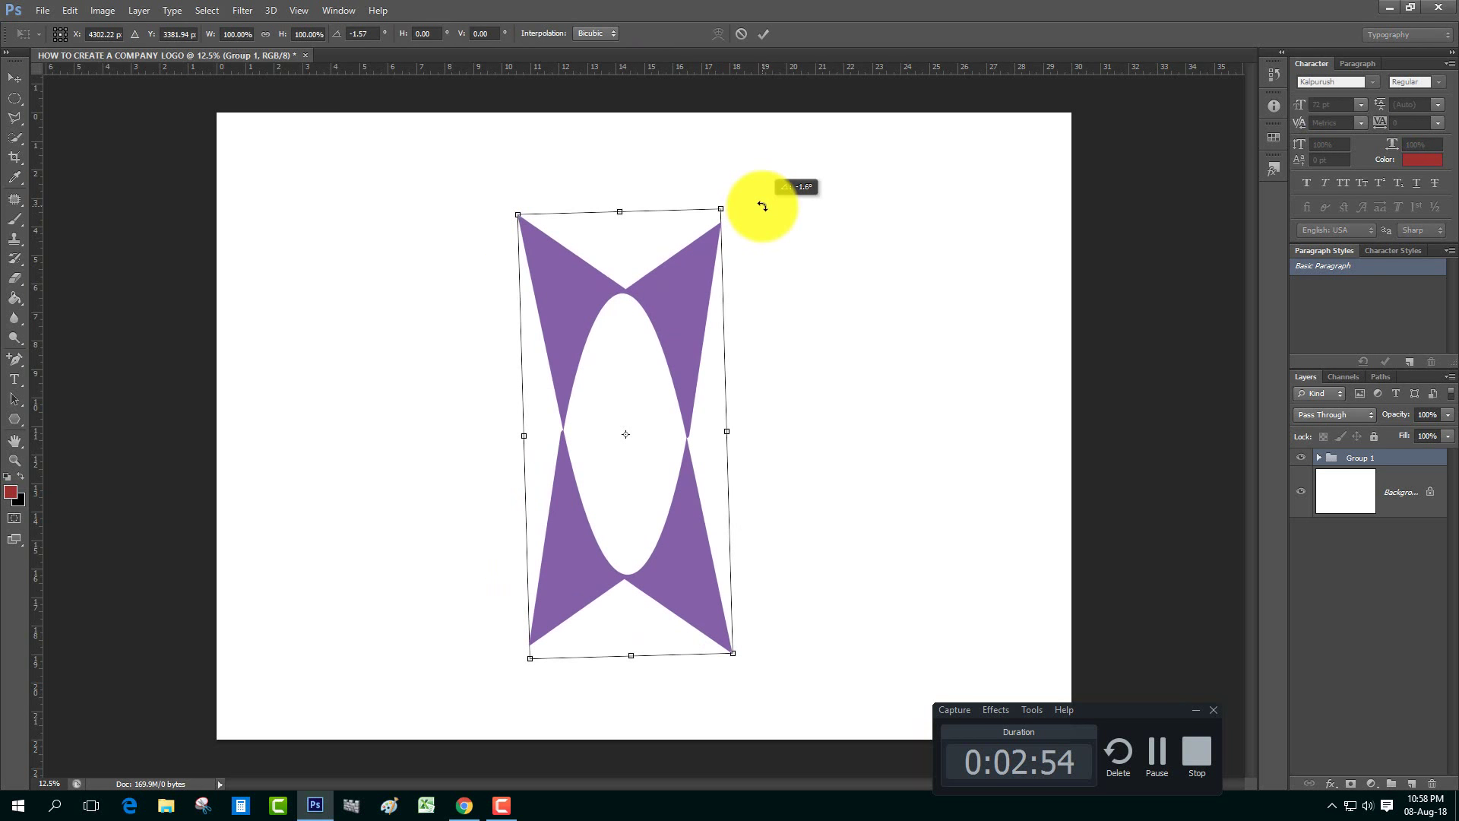
key("Return")
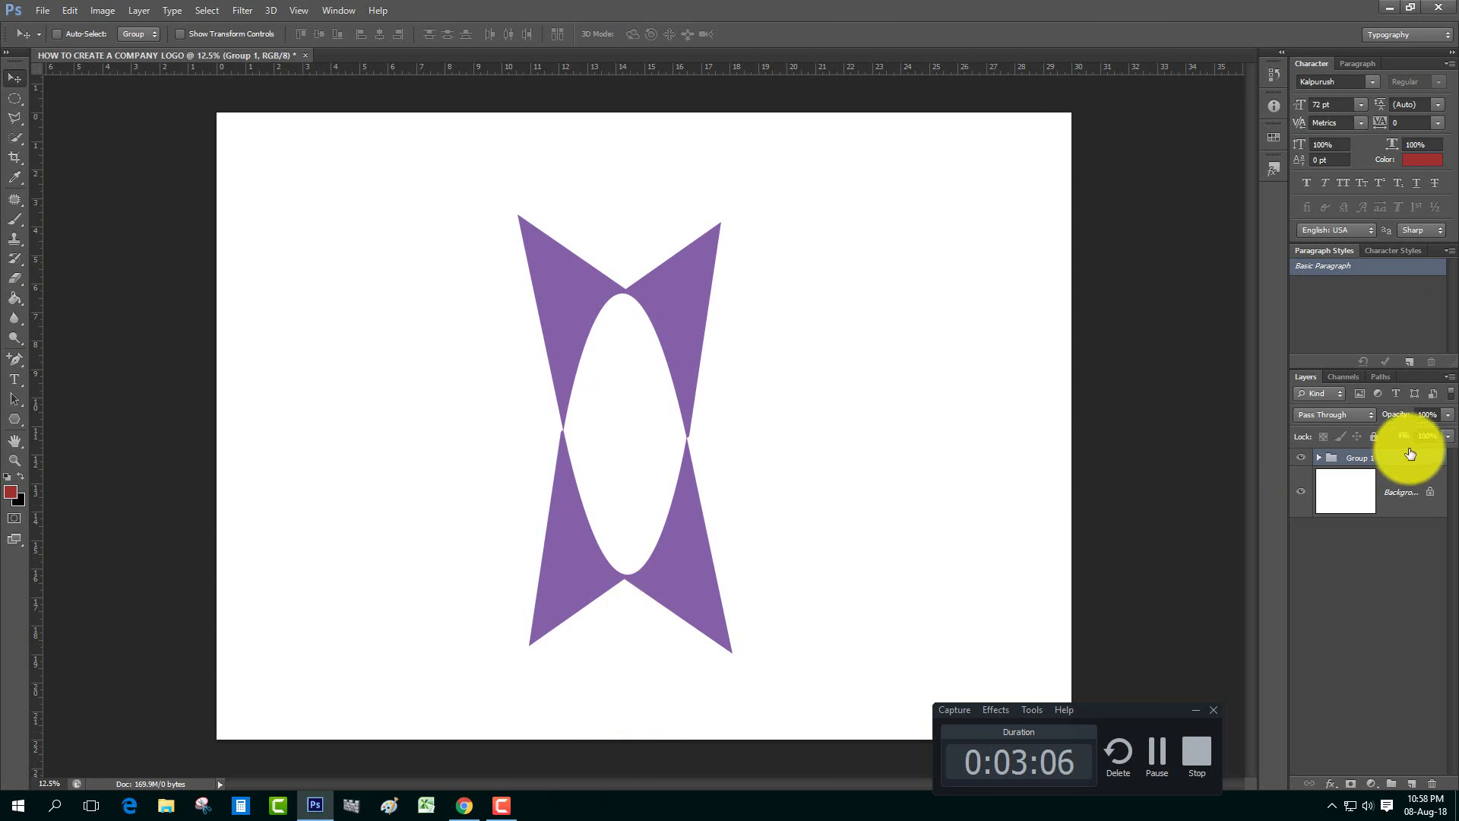
Step: Expand Group 1 and reposition the upper purple half
left_click(1319, 458)
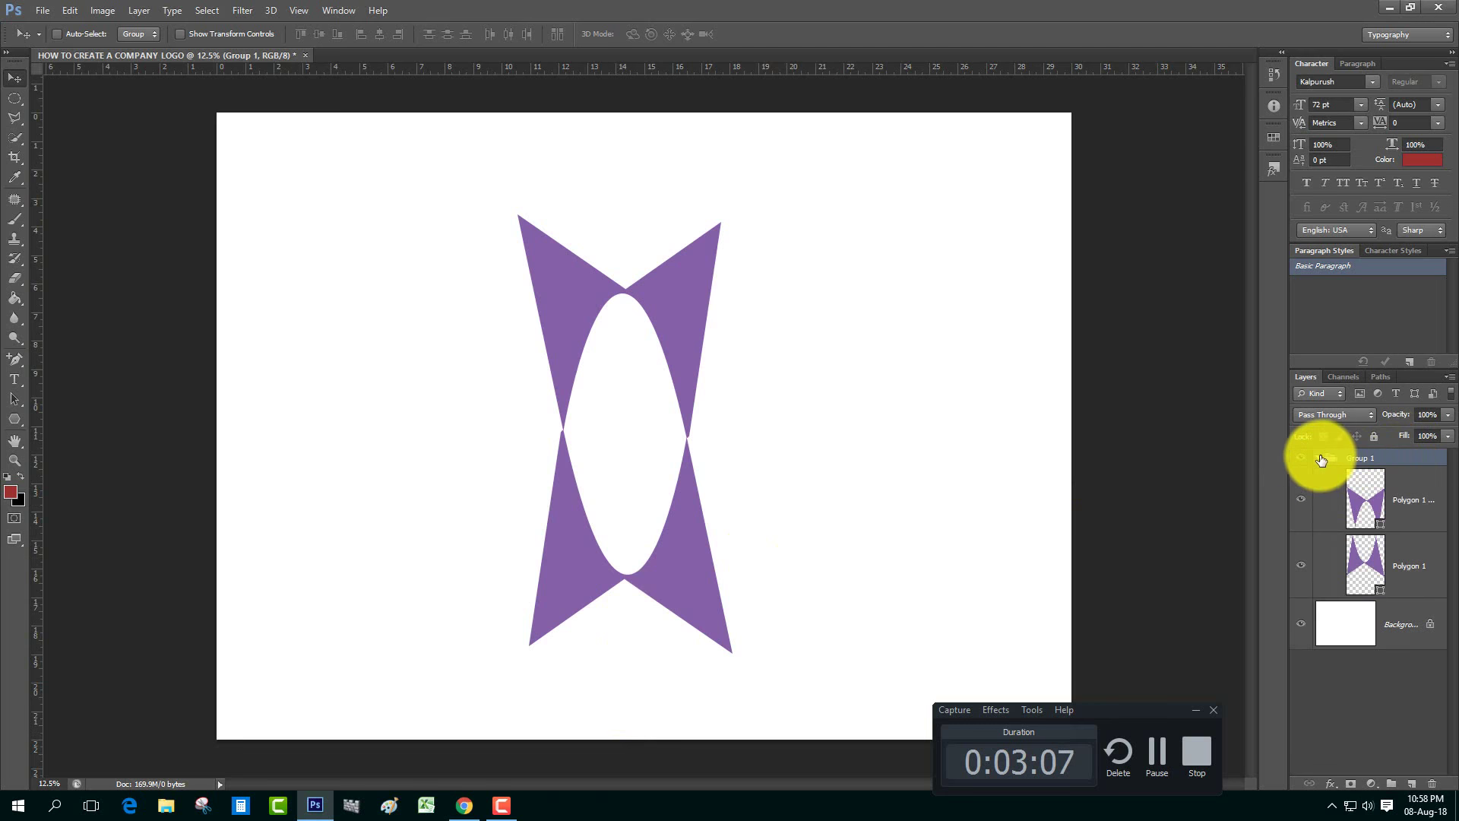
left_click(1334, 501)
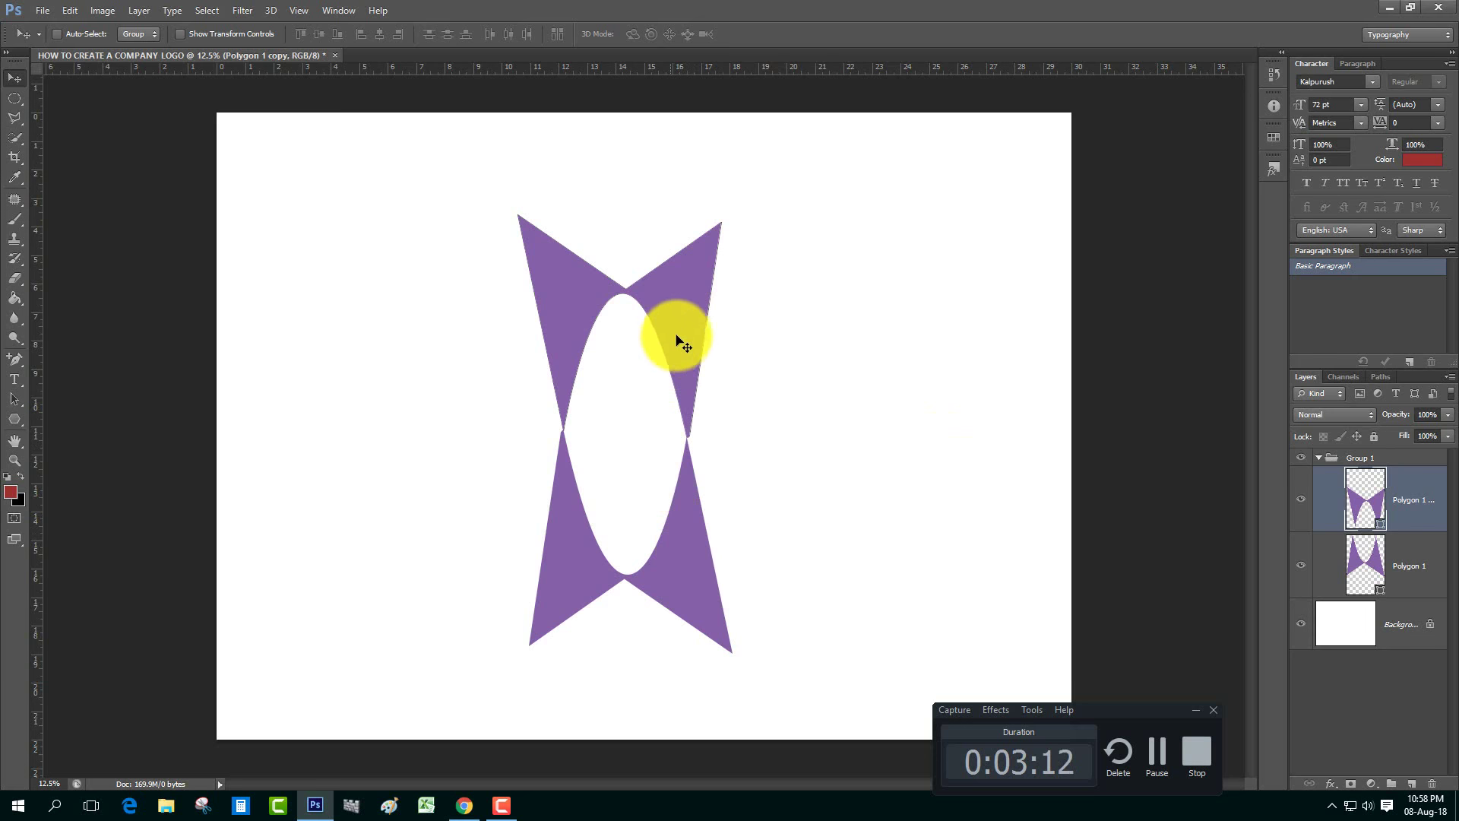
mouse_move(693, 349)
left_mouse_down()
mouse_move(872, 456)
mouse_move(727, 448)
left_mouse_up()
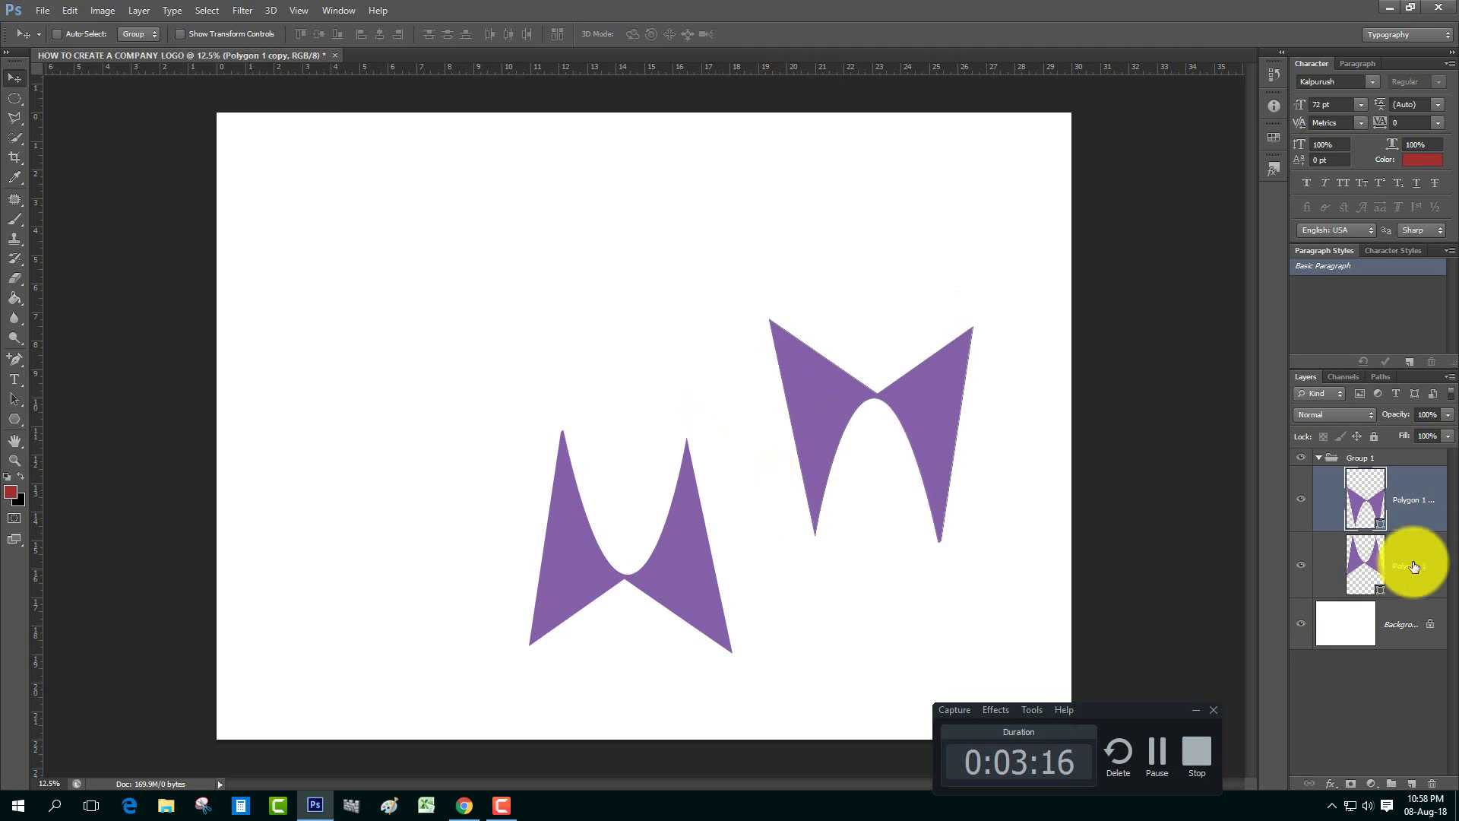
left_click(1316, 563)
mouse_move(755, 605)
left_mouse_down()
mouse_move(700, 511)
mouse_move(658, 513)
left_mouse_up()
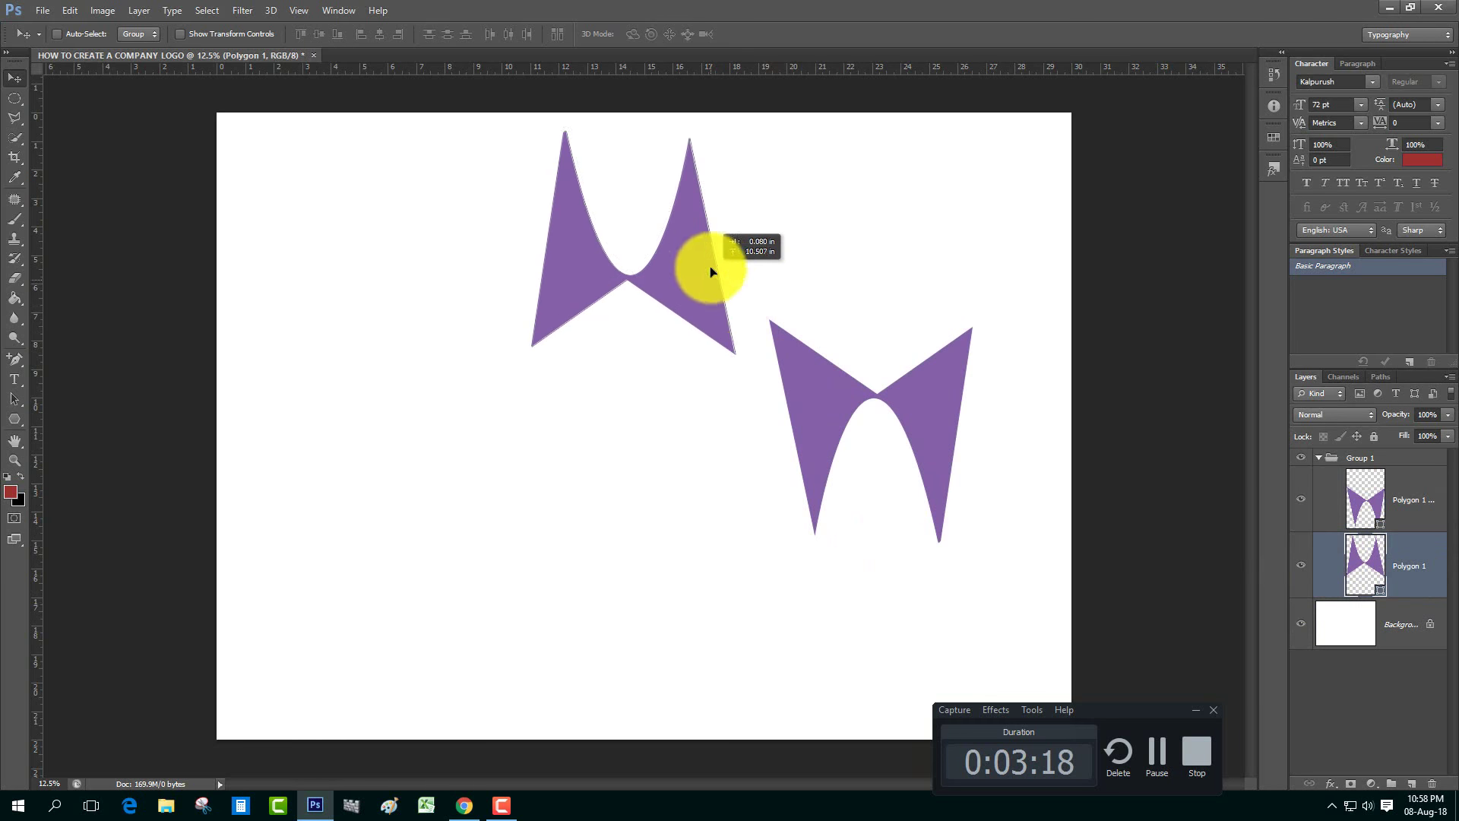
left_click_drag(742, 470, 743, 470)
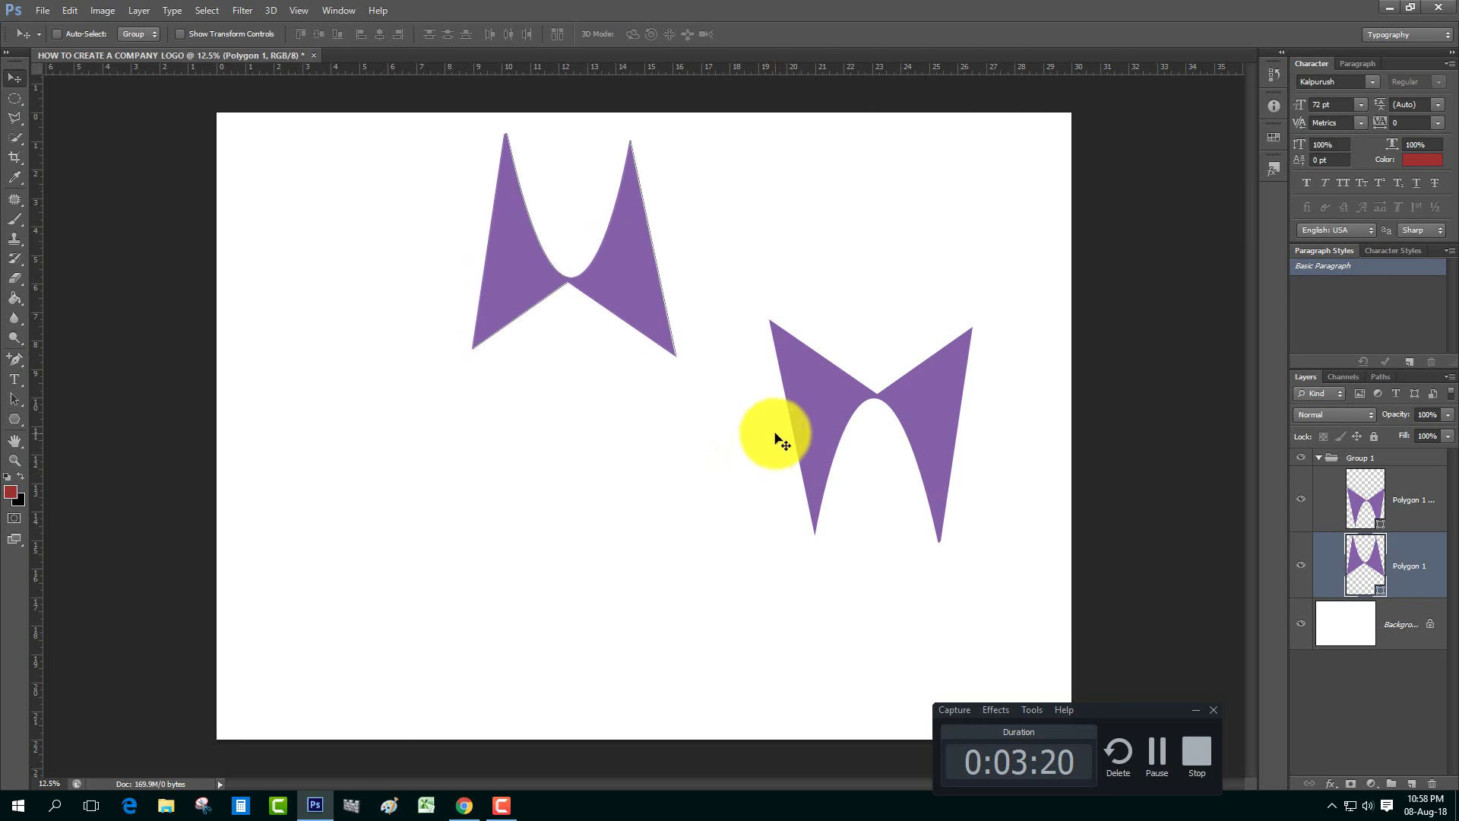
Step: Align the two halves point to point around a white diamond and shift the emblem slightly right
left_click(1346, 497)
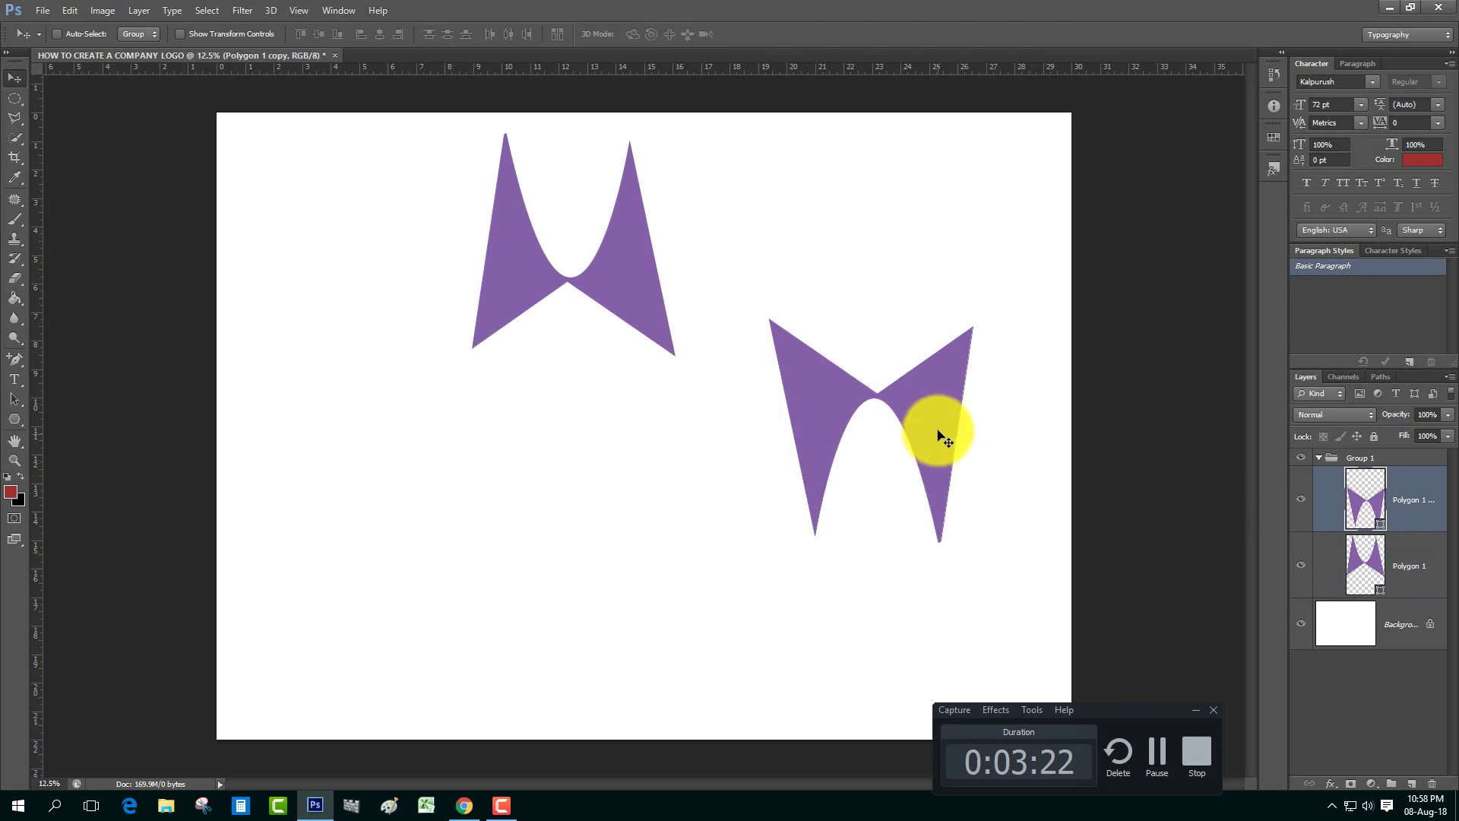
left_click_drag(938, 433, 655, 521)
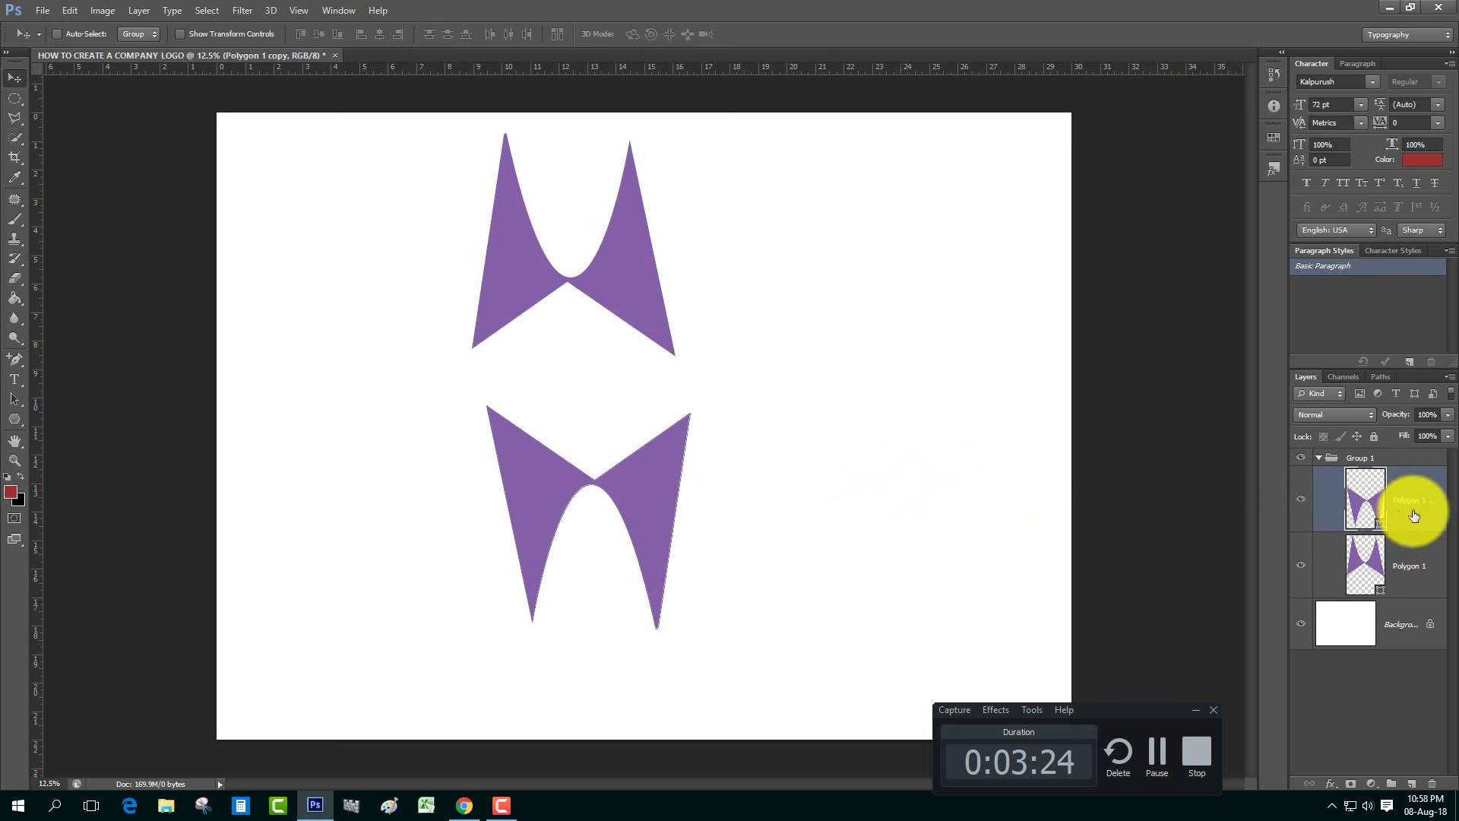
left_click(1404, 558)
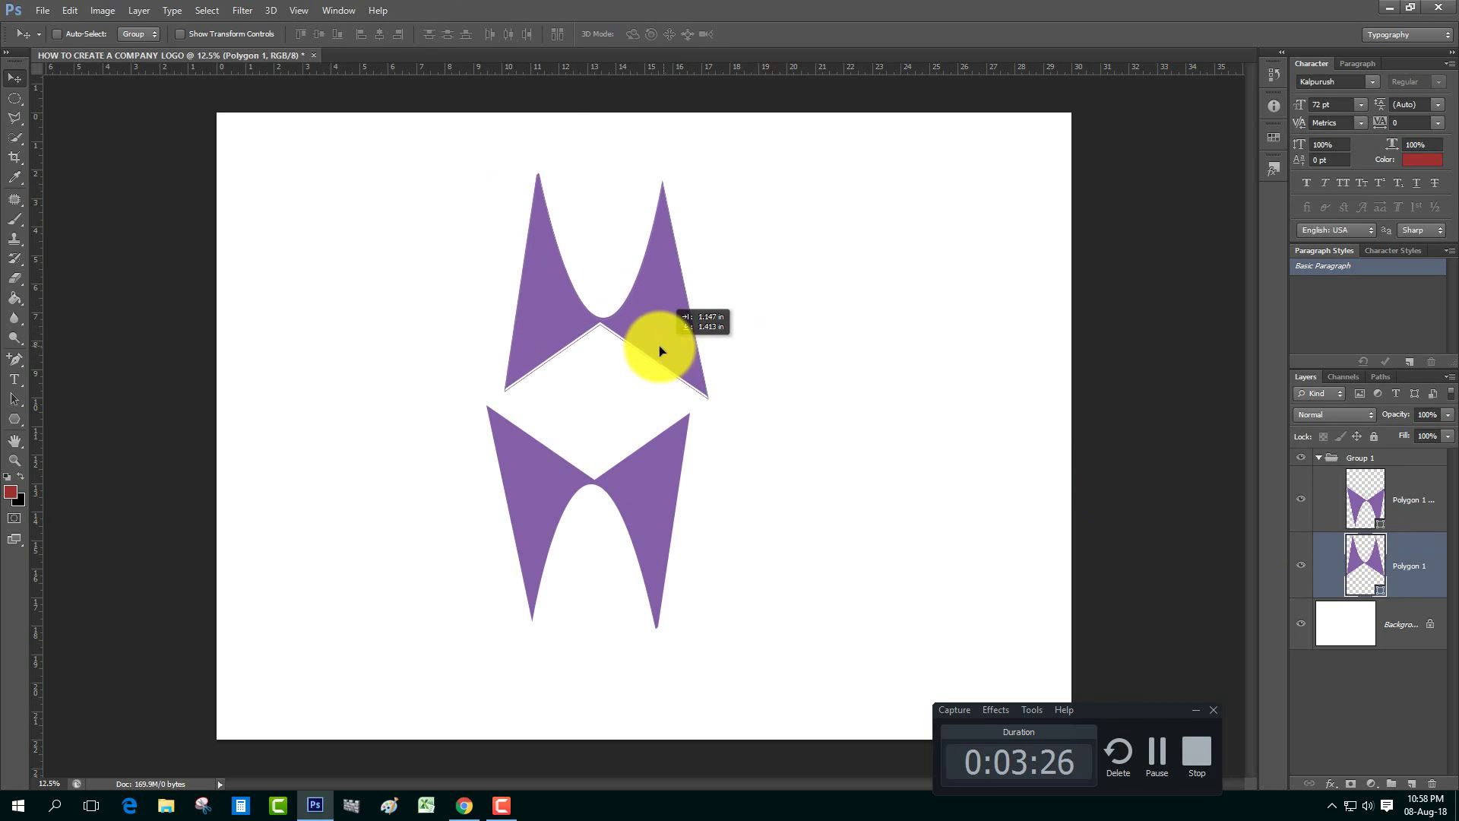
left_click_drag(631, 308, 646, 358)
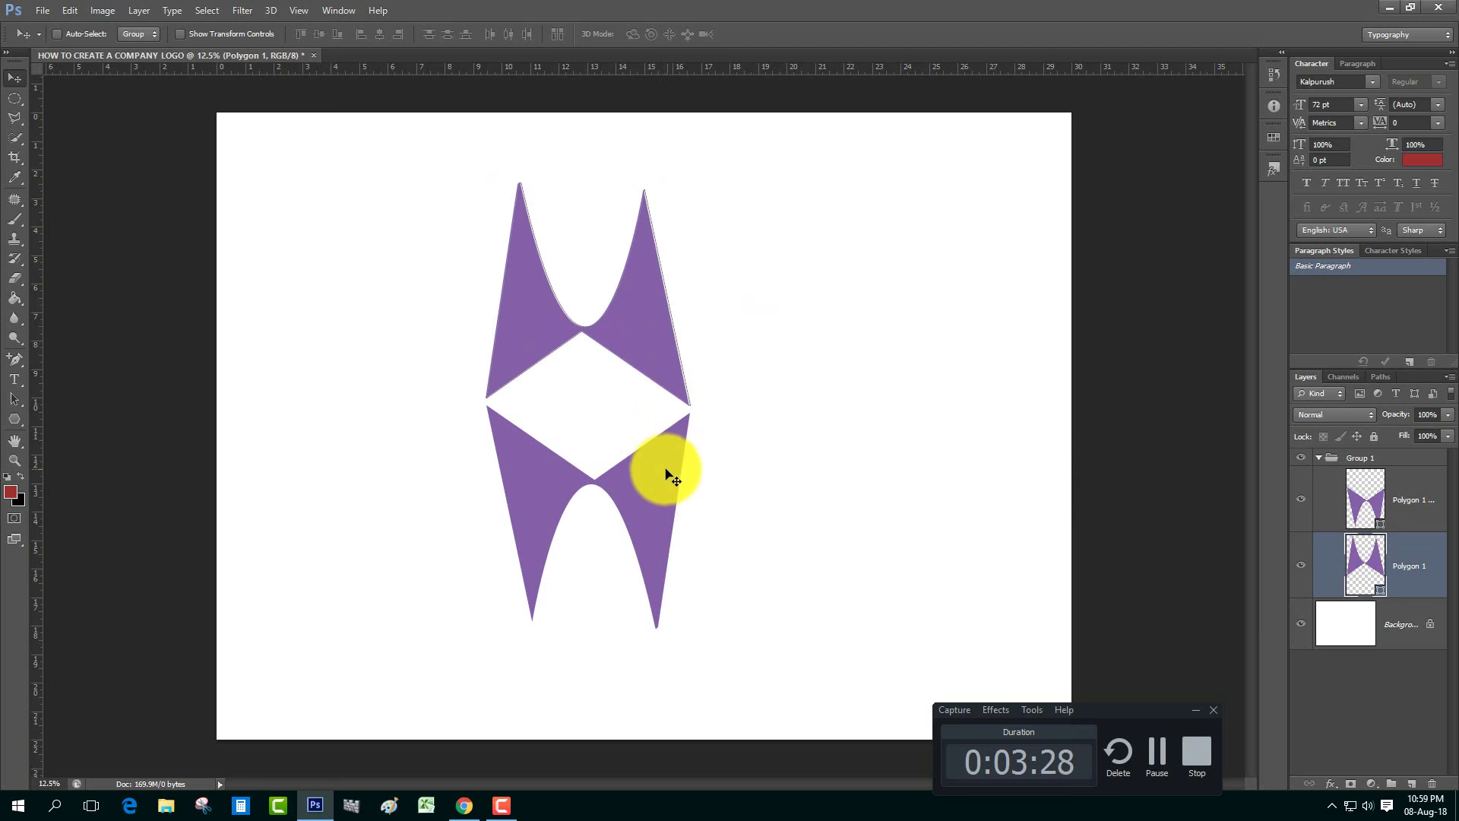
left_click_drag(663, 474, 664, 471)
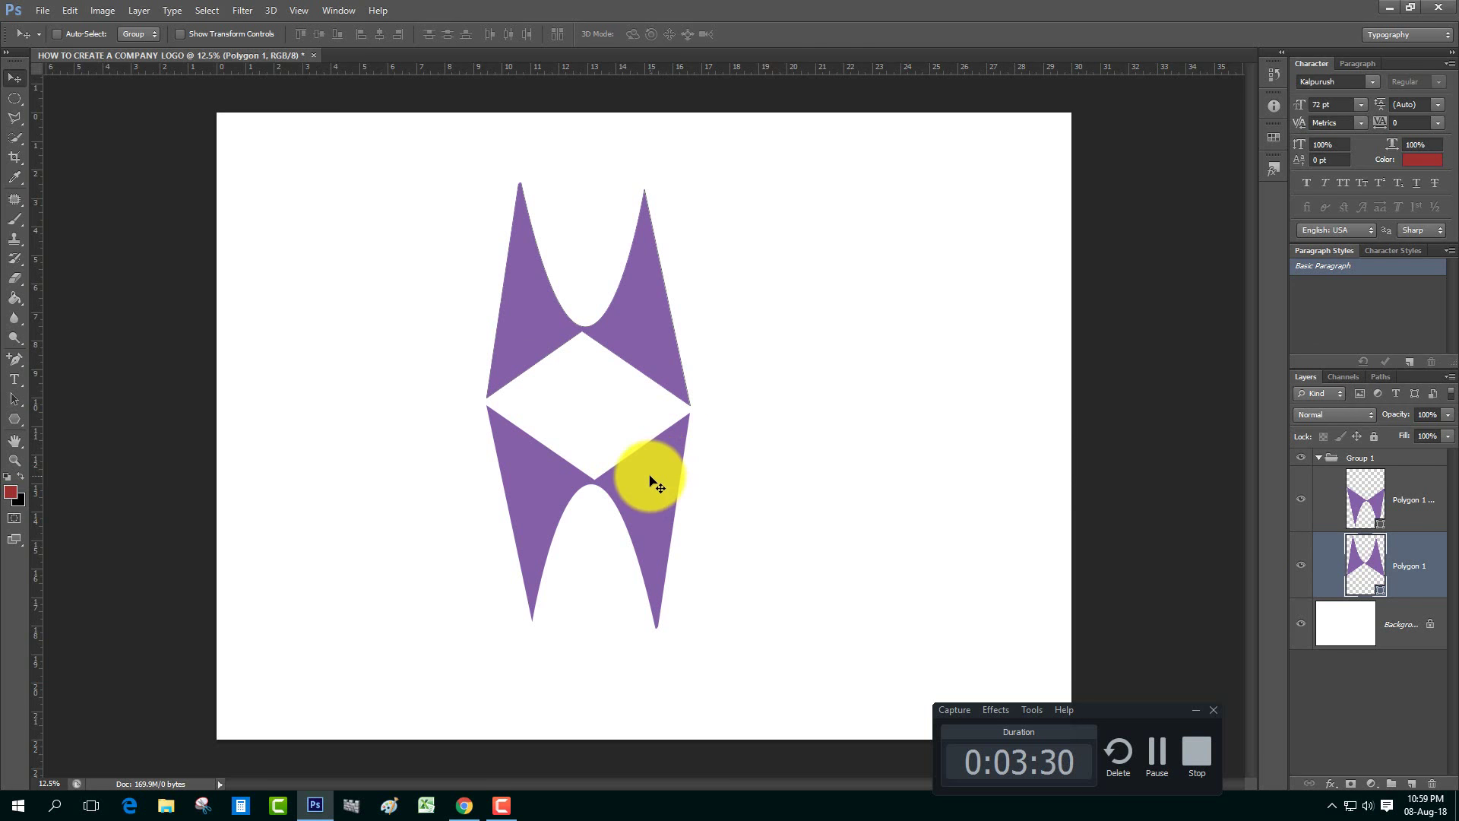
left_click(1411, 508)
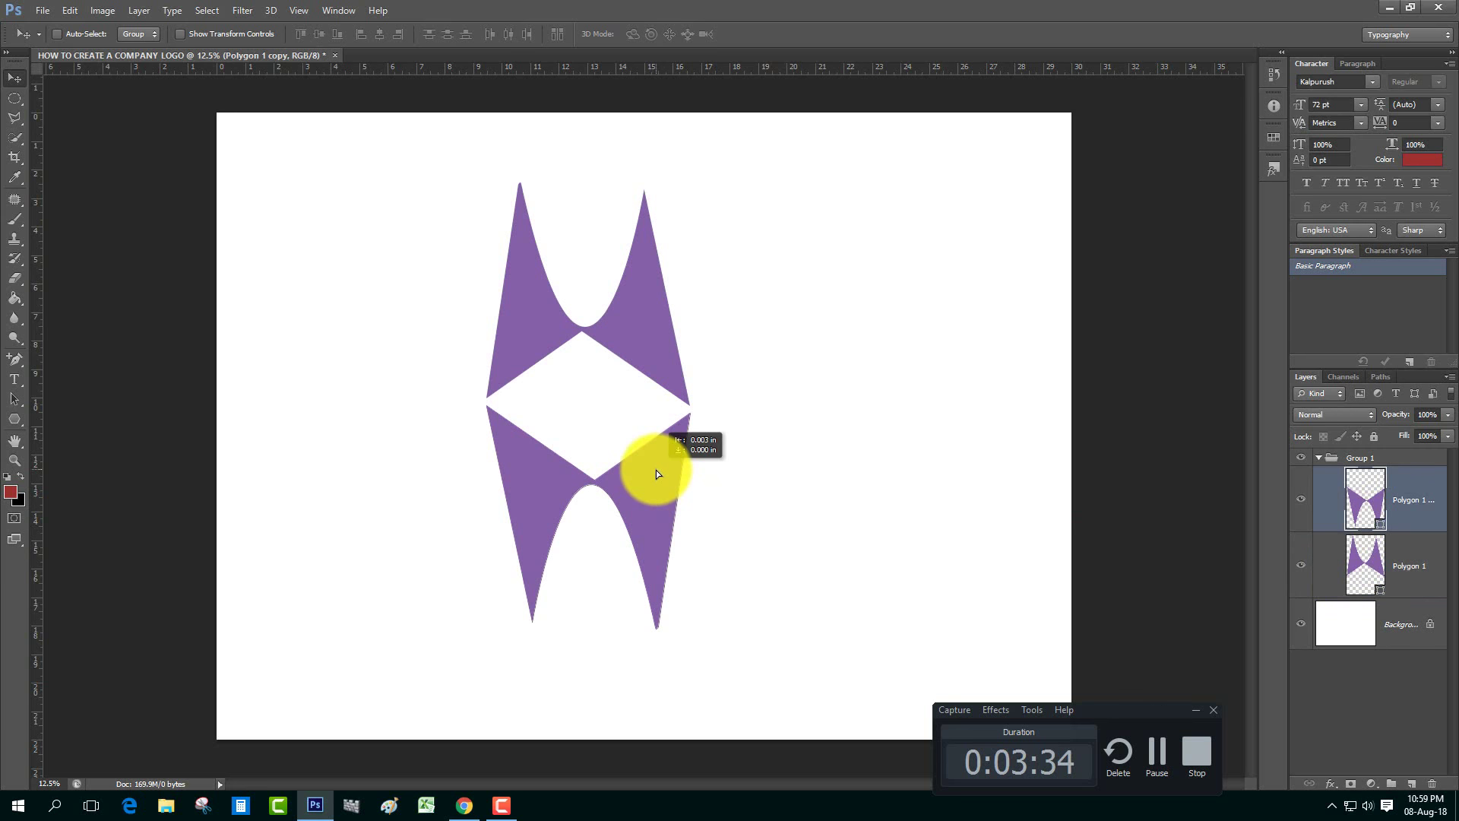
left_click_drag(657, 471, 653, 470)
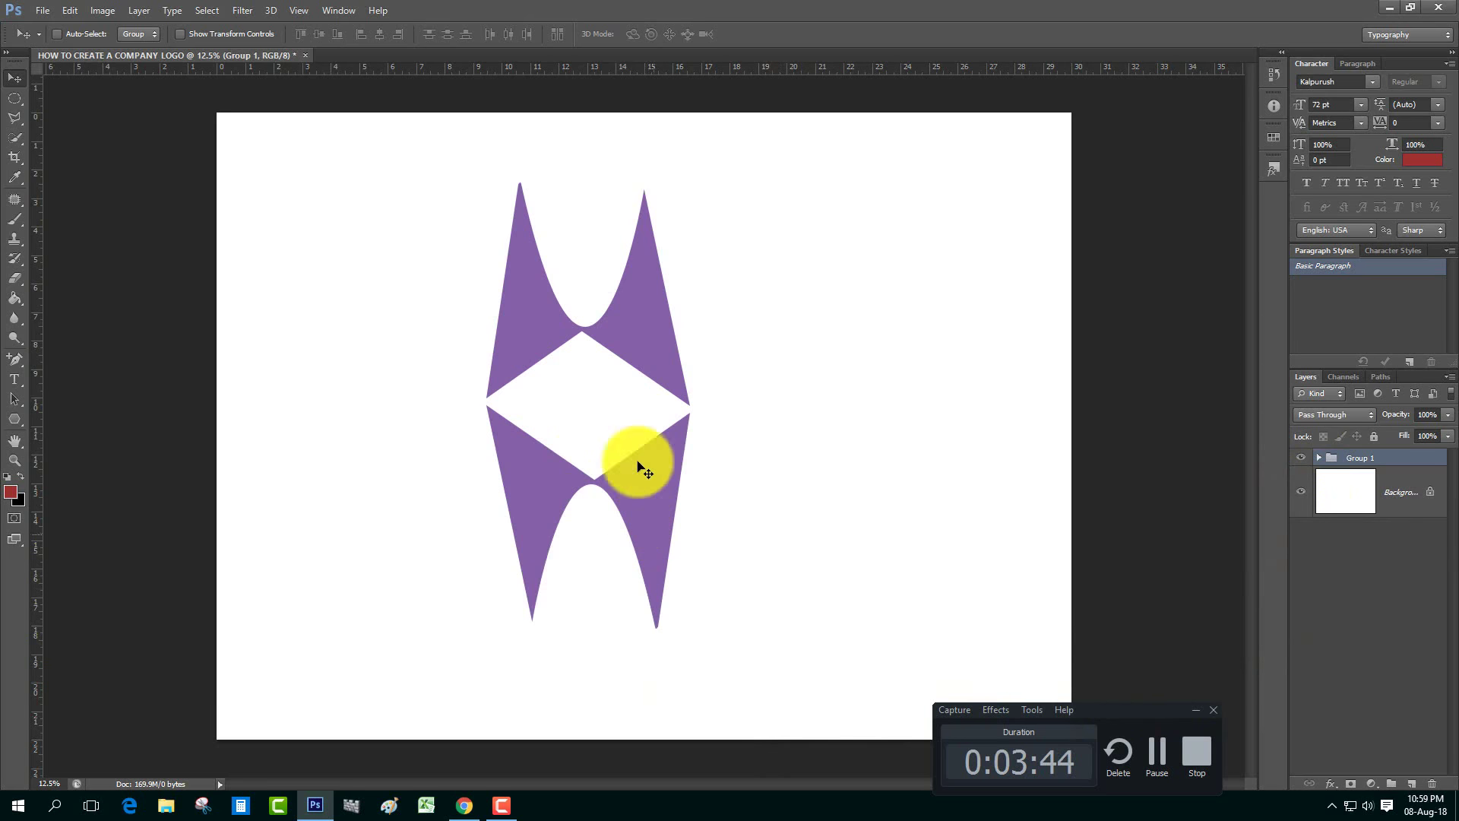
left_click_drag(634, 344, 664, 348)
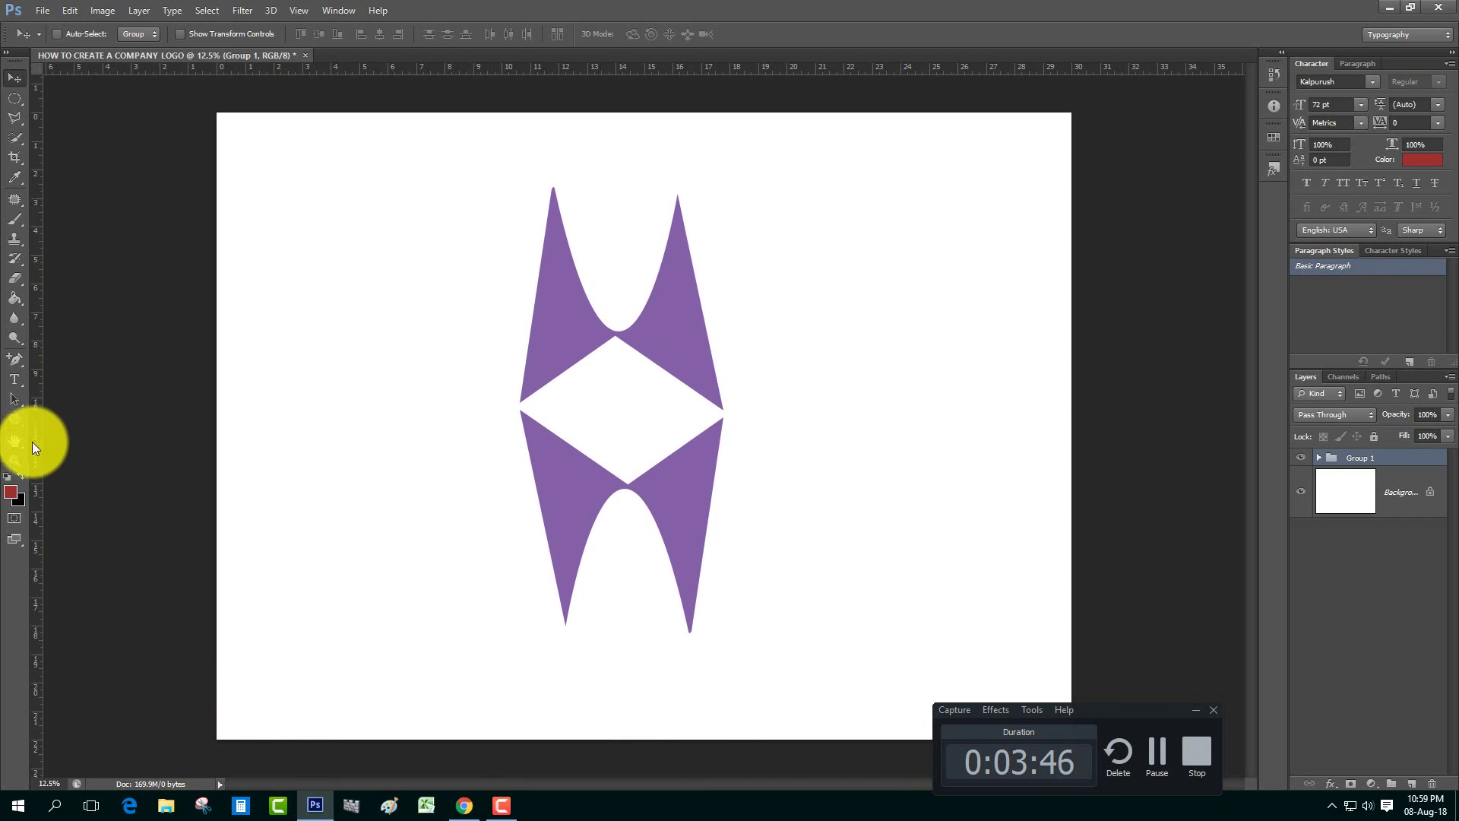
Step: Draw red Ellipse 1 in the upper arch, then enlarge and reposition it there
left_click(10, 421)
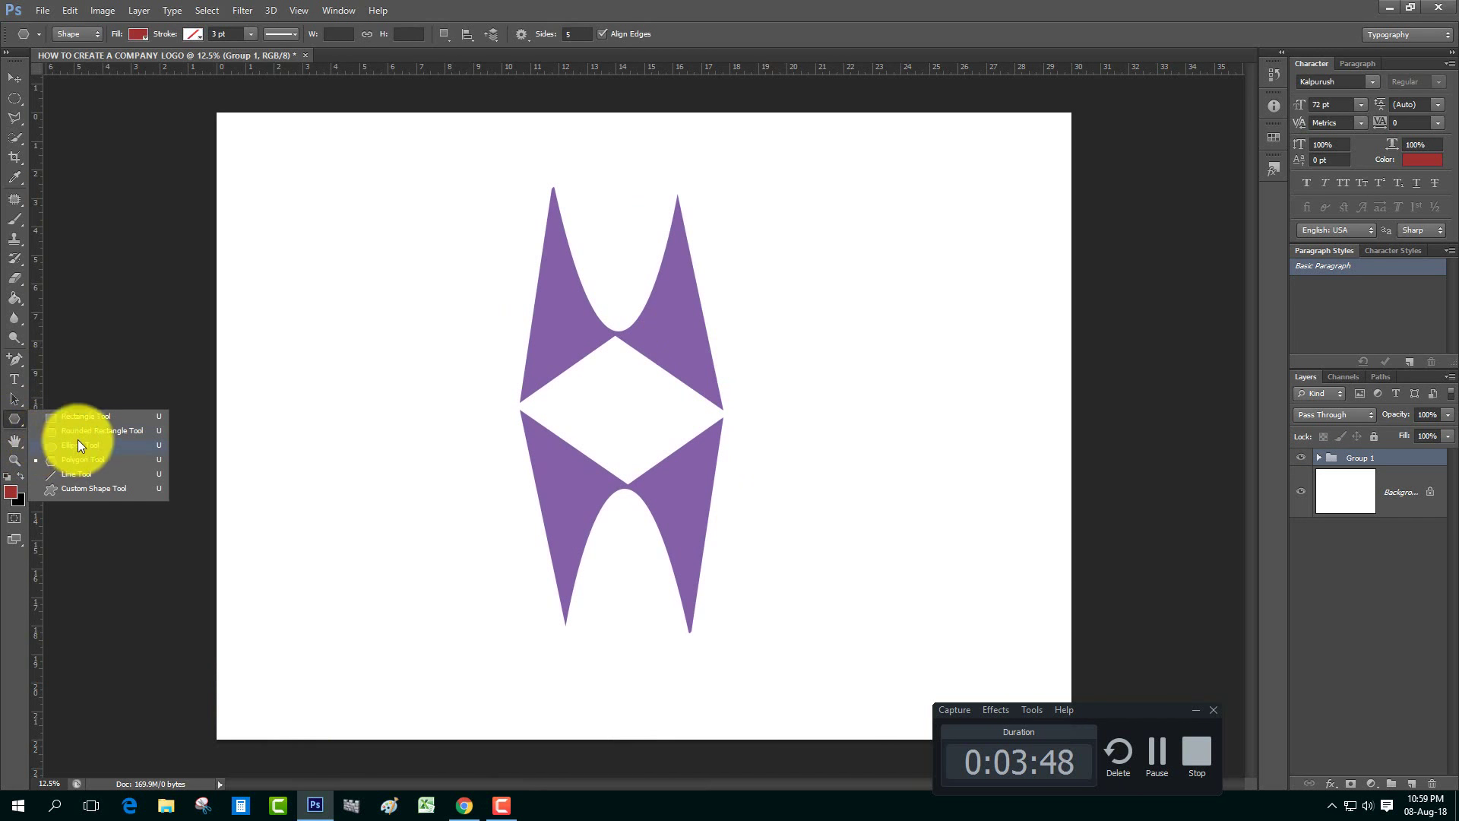
left_click(77, 445)
left_click_drag(597, 240, 650, 301)
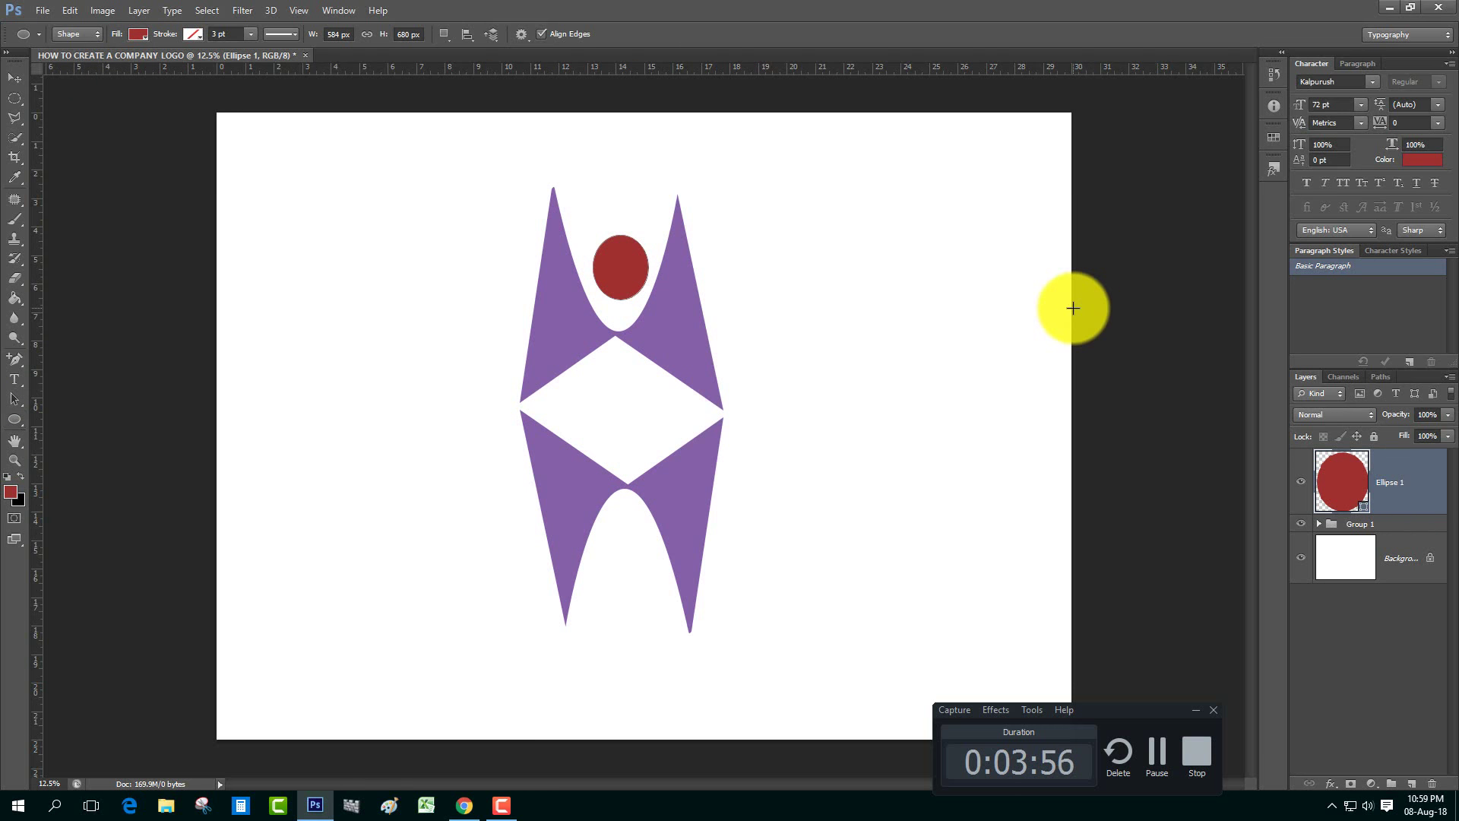
key("ctrl+t")
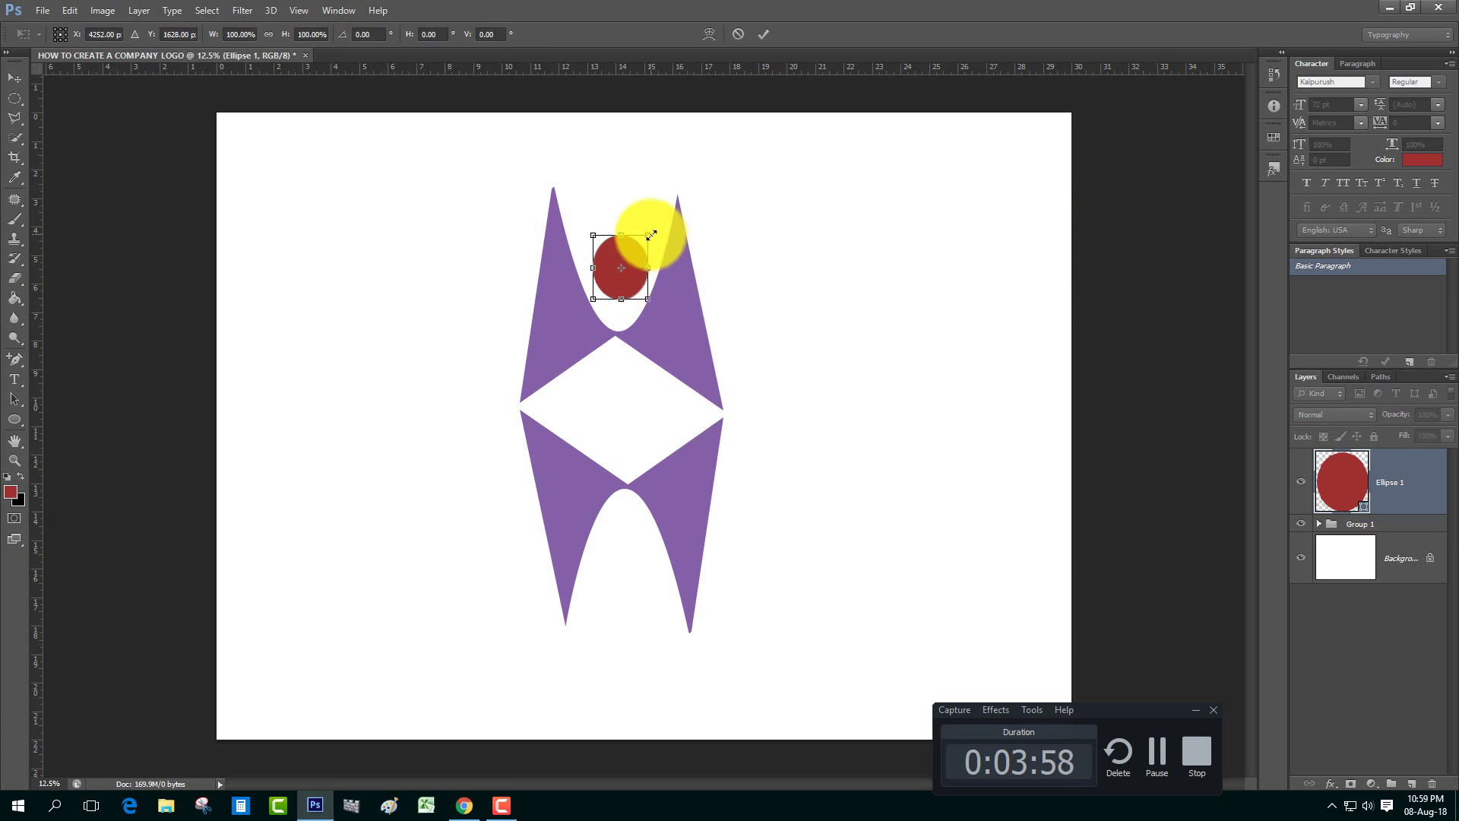
left_click_drag(652, 236, 630, 267)
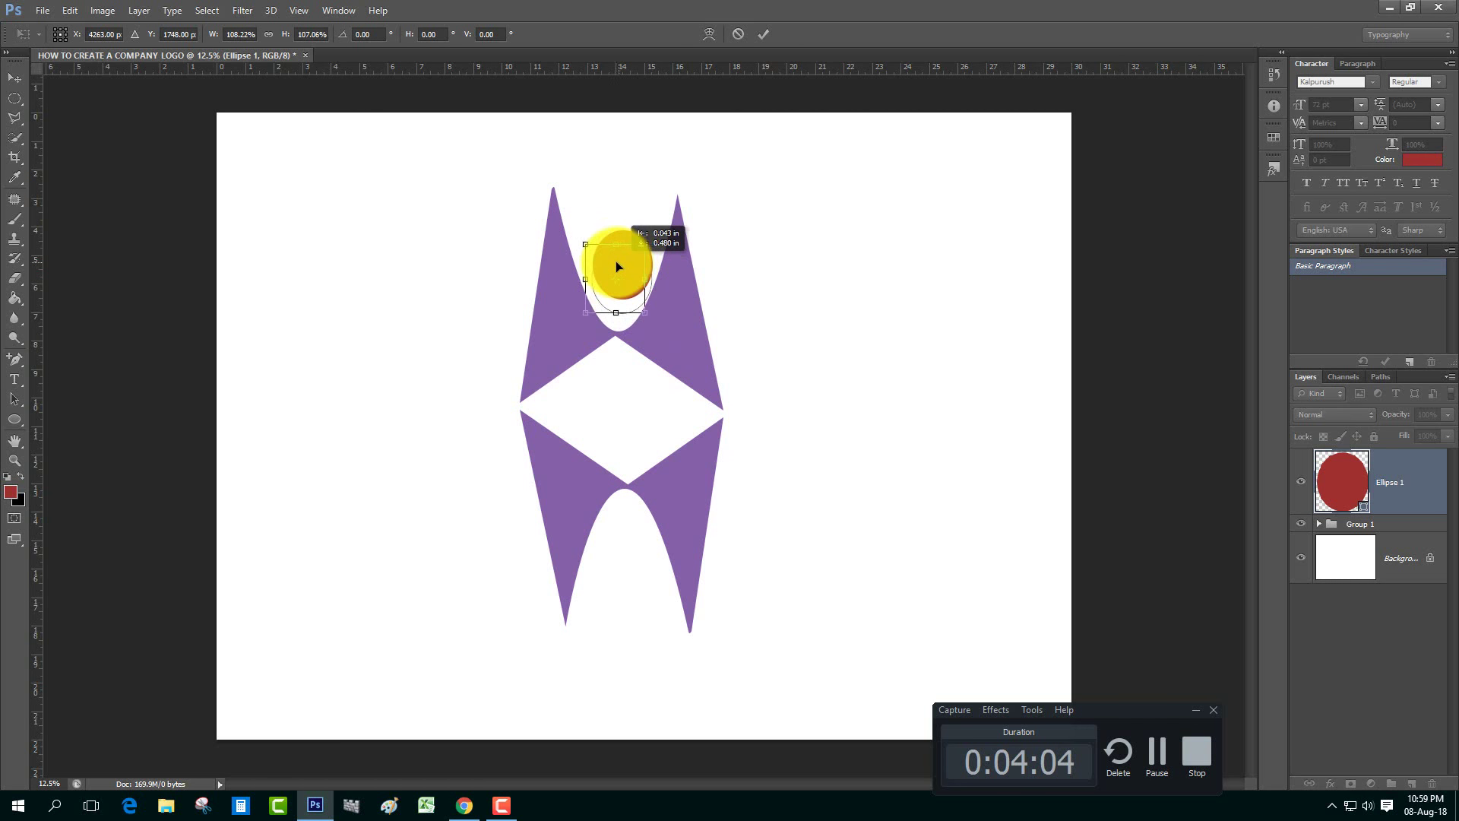
left_click_drag(620, 269, 624, 263)
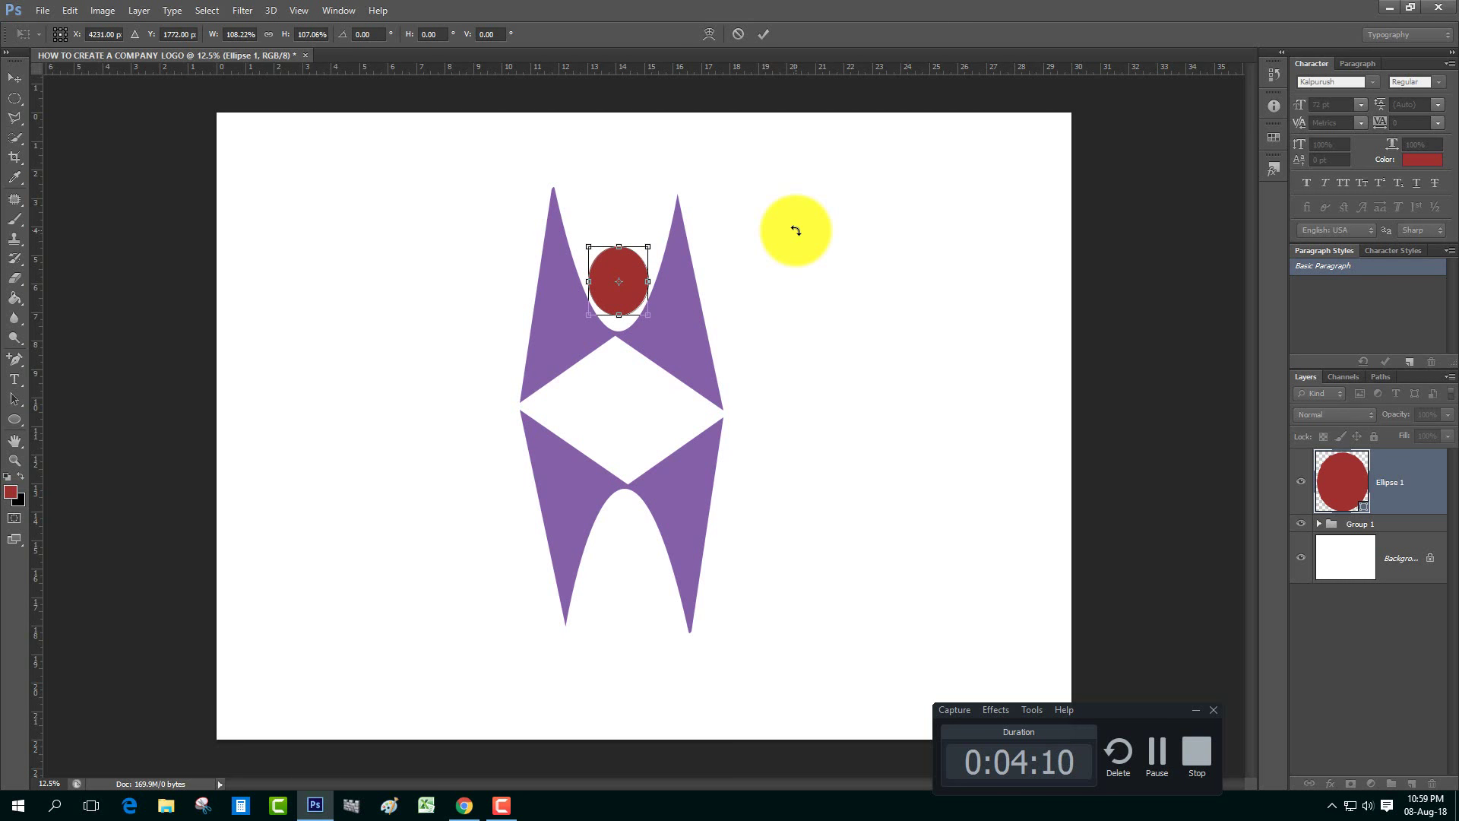
key("Return")
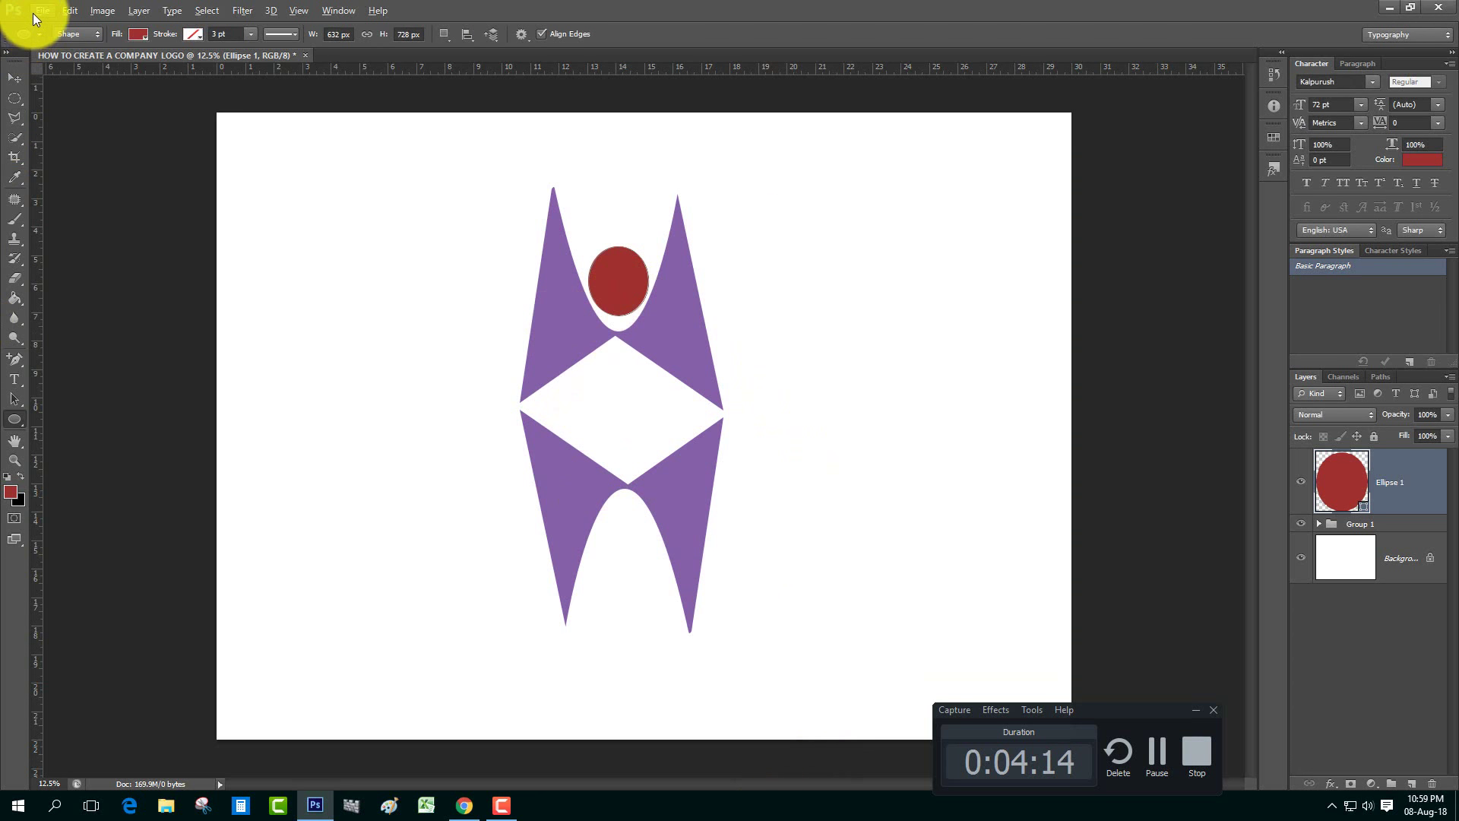
Step: Alt-drag a copy of the red circle into the lower arch, then group it with Ellipse 1 and Group 1 into Group 2
left_click(17, 76)
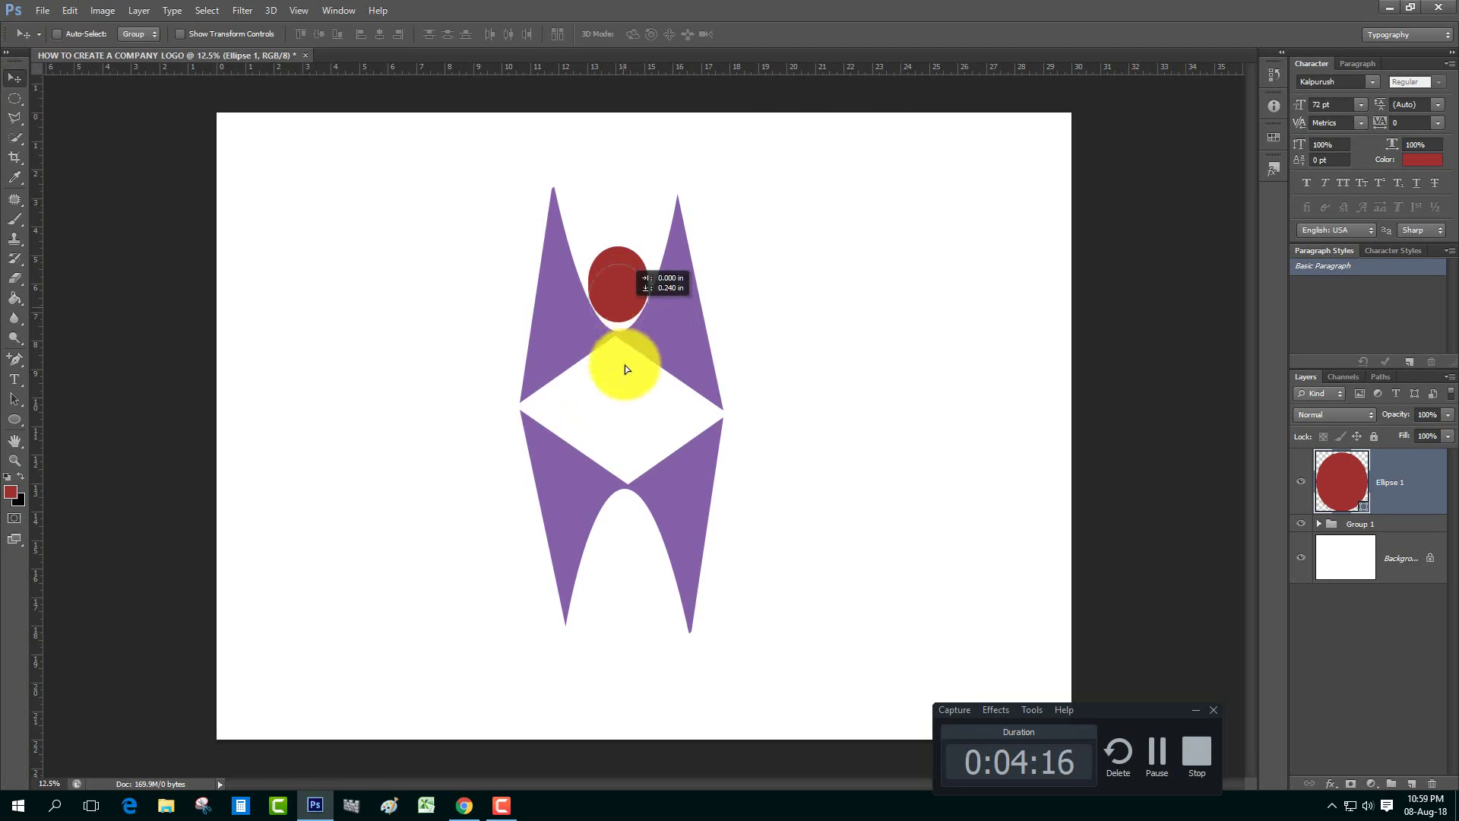
left_click_drag(625, 370, 634, 549)
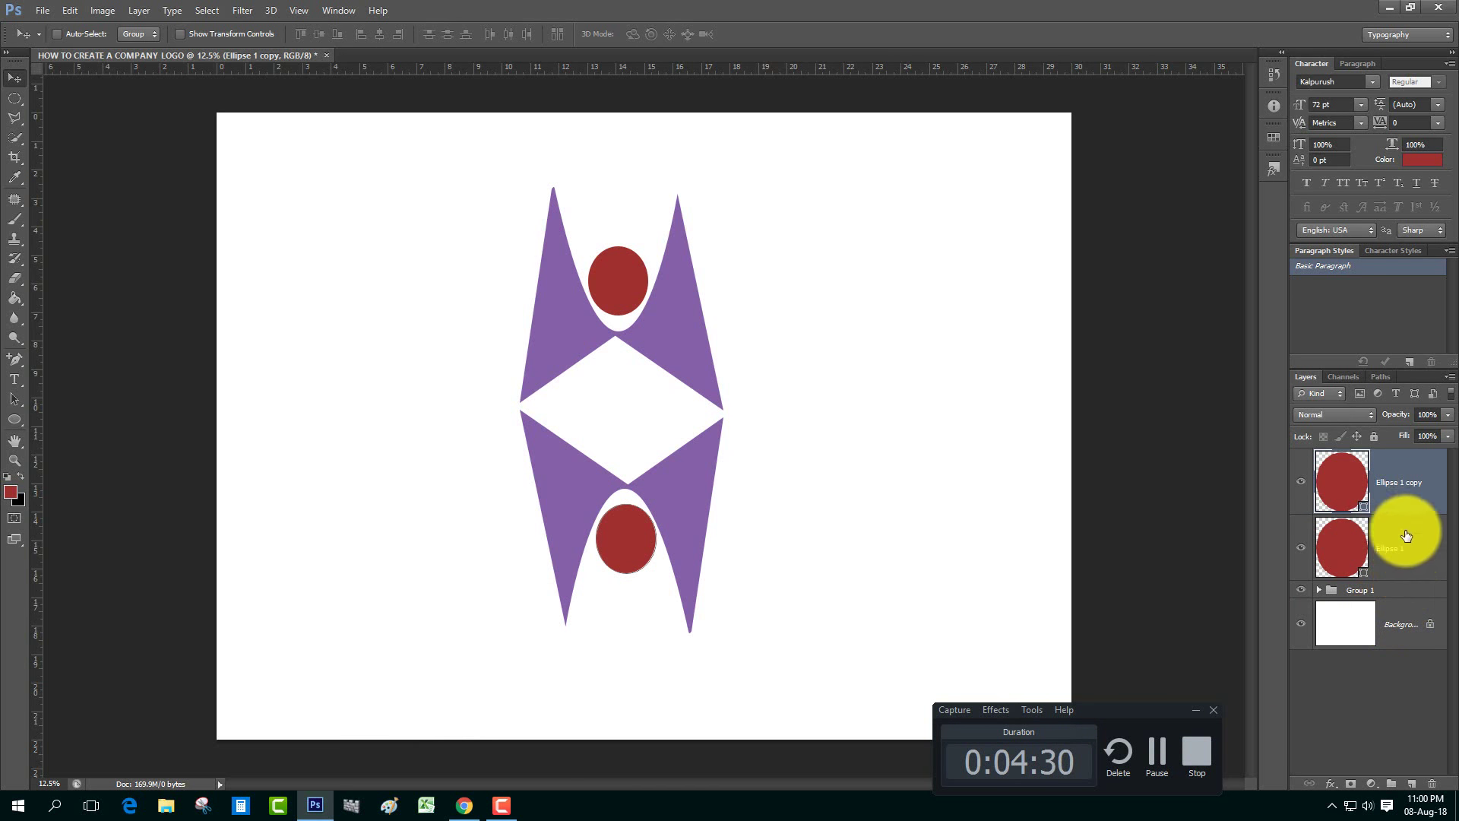
left_click(1411, 557, "shift")
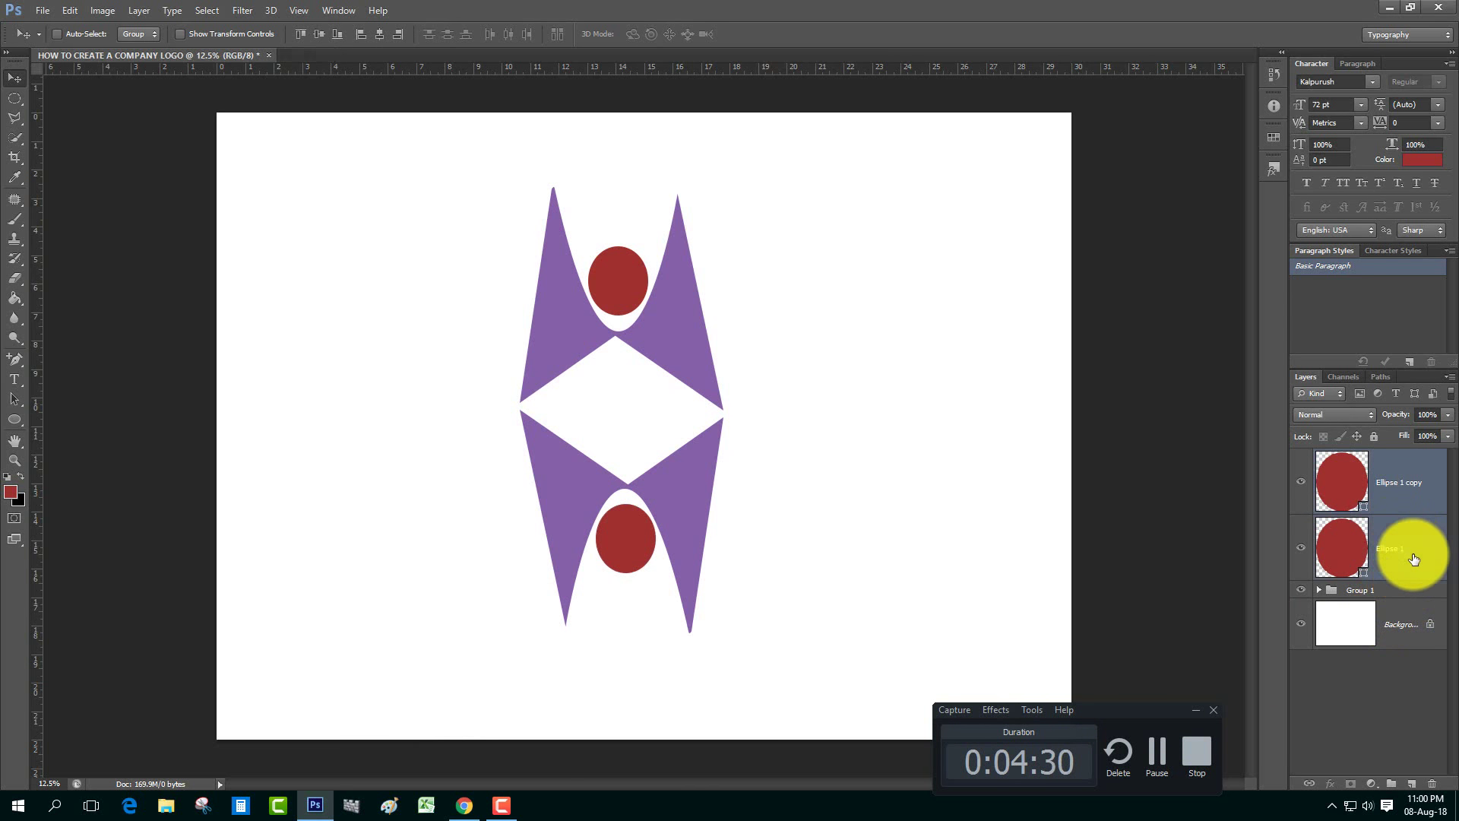
left_click(1389, 593, "shift")
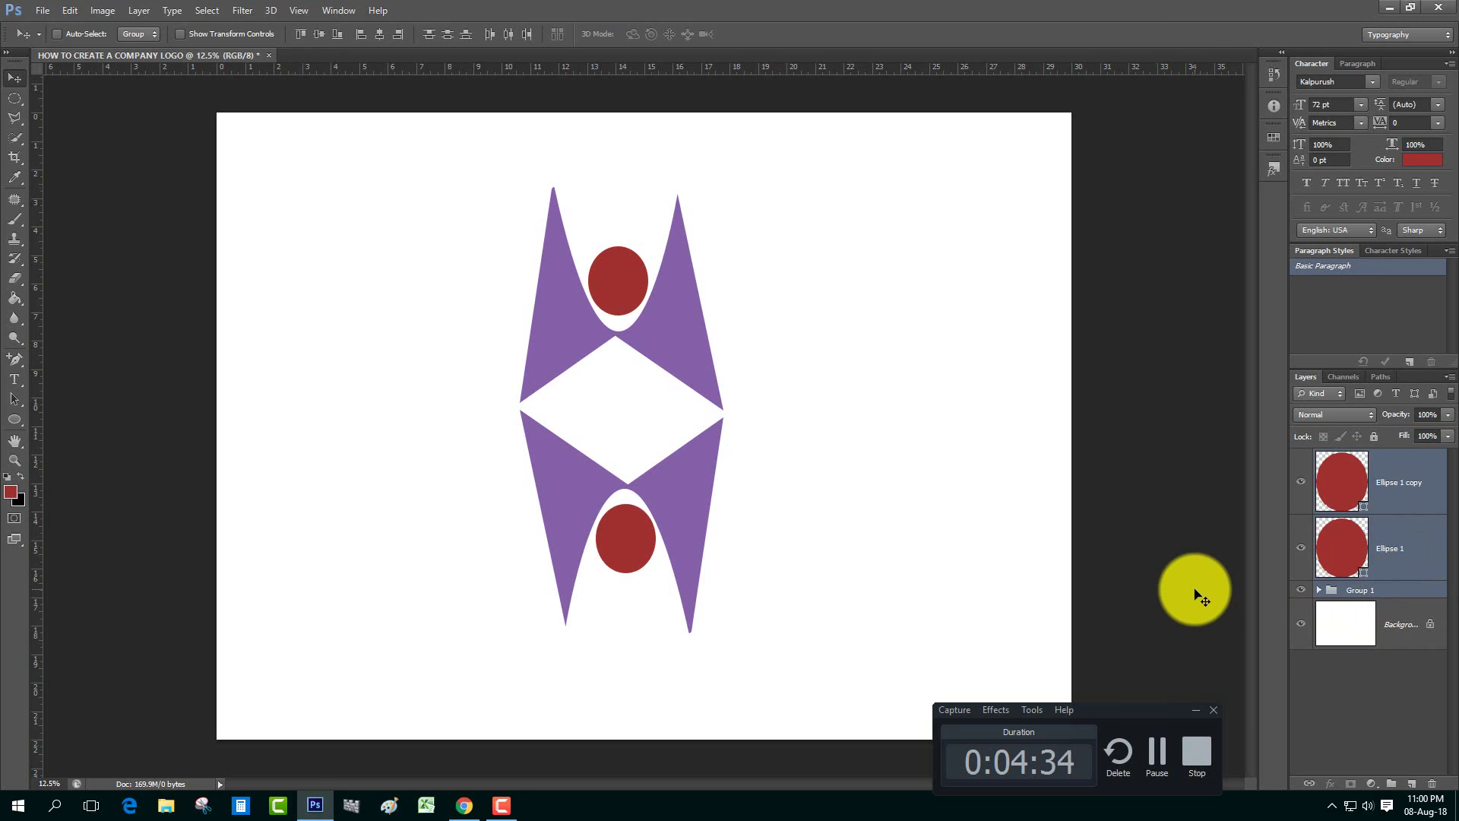
key("ctrl+g")
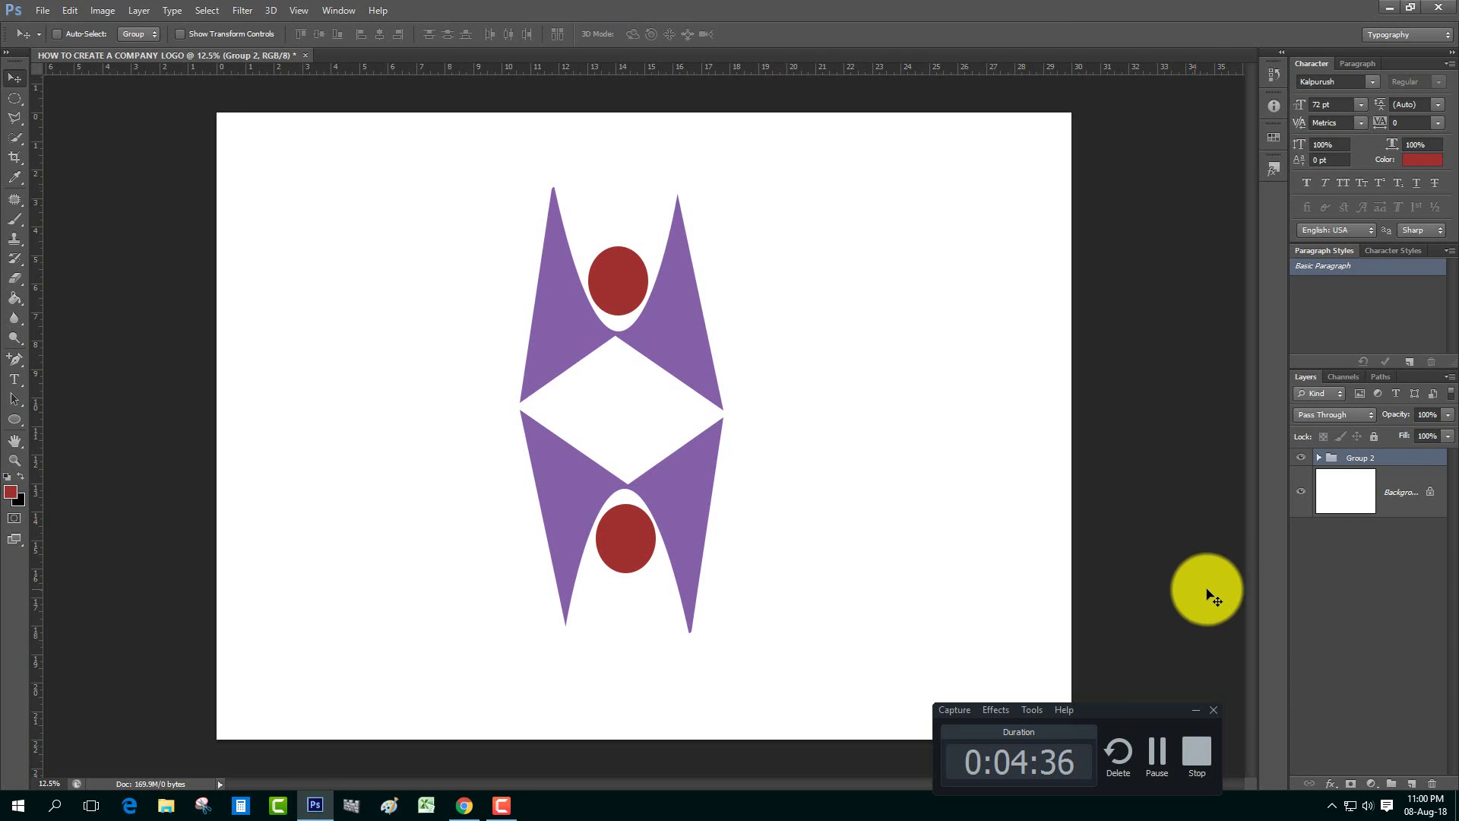
left_click(1157, 756)
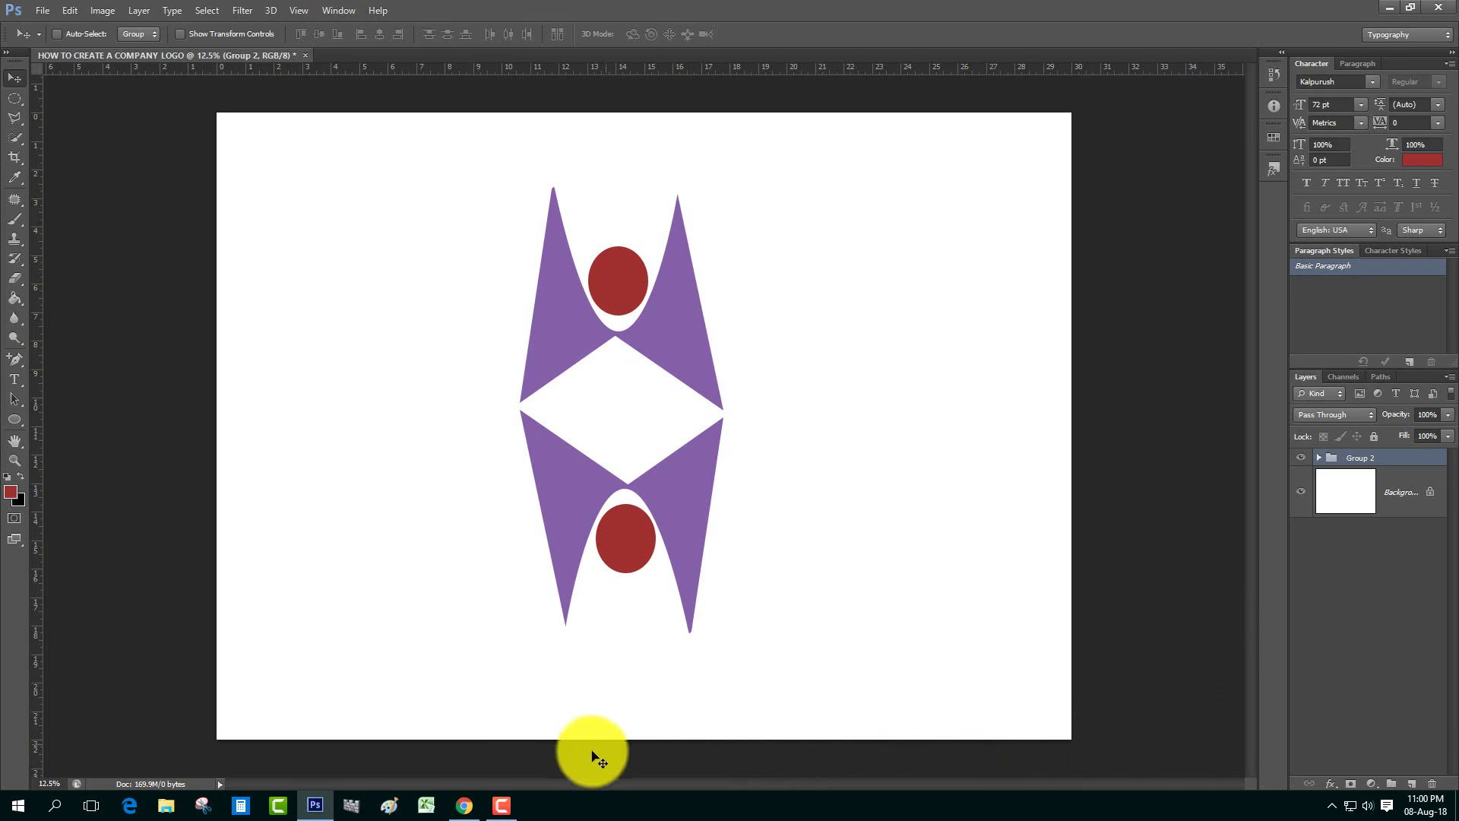
left_click(503, 804)
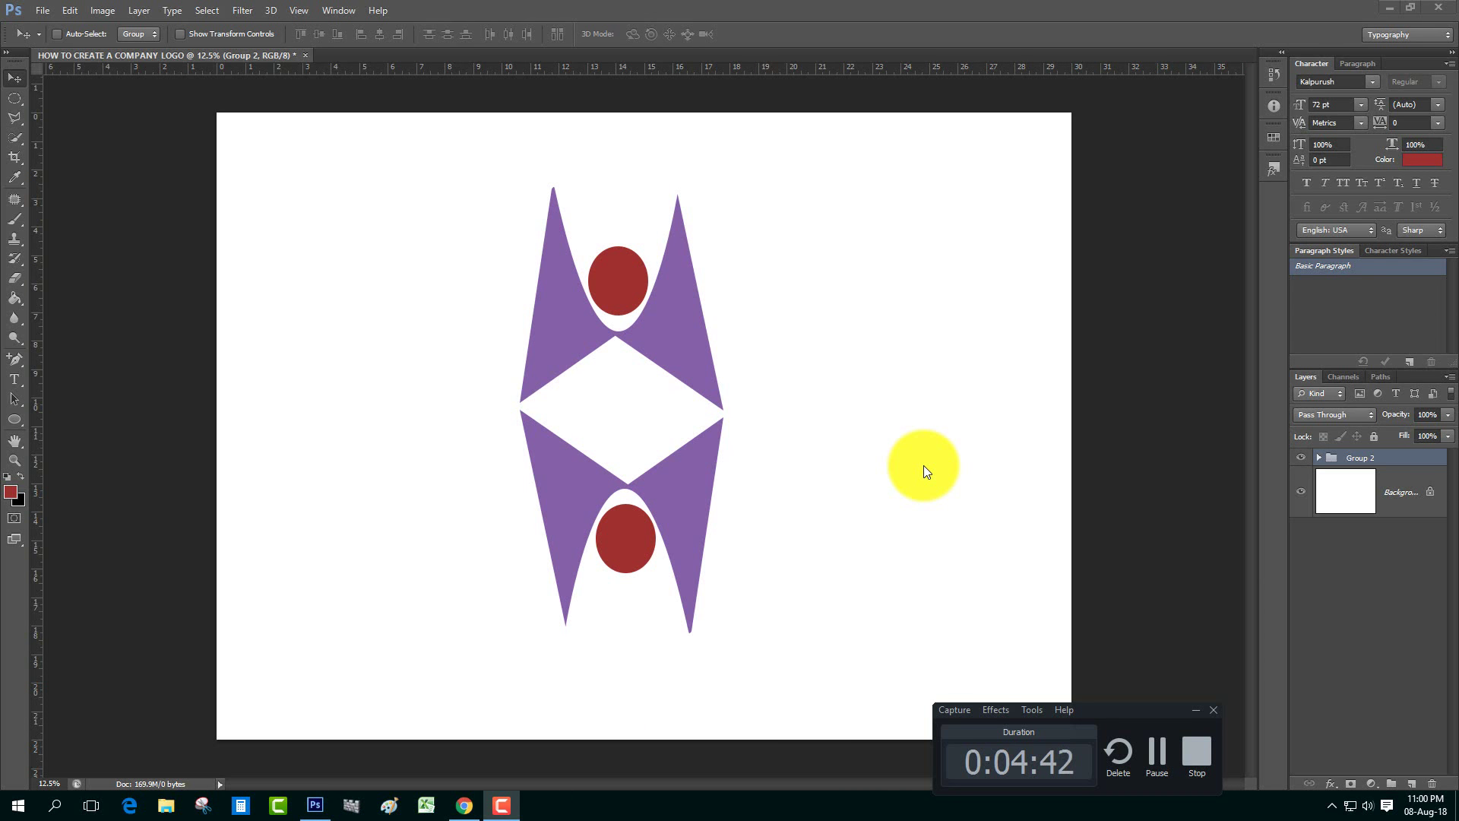
Step: Scale Group 2 to about 133% width and flatter, then move it up and slightly left
left_click(1381, 462)
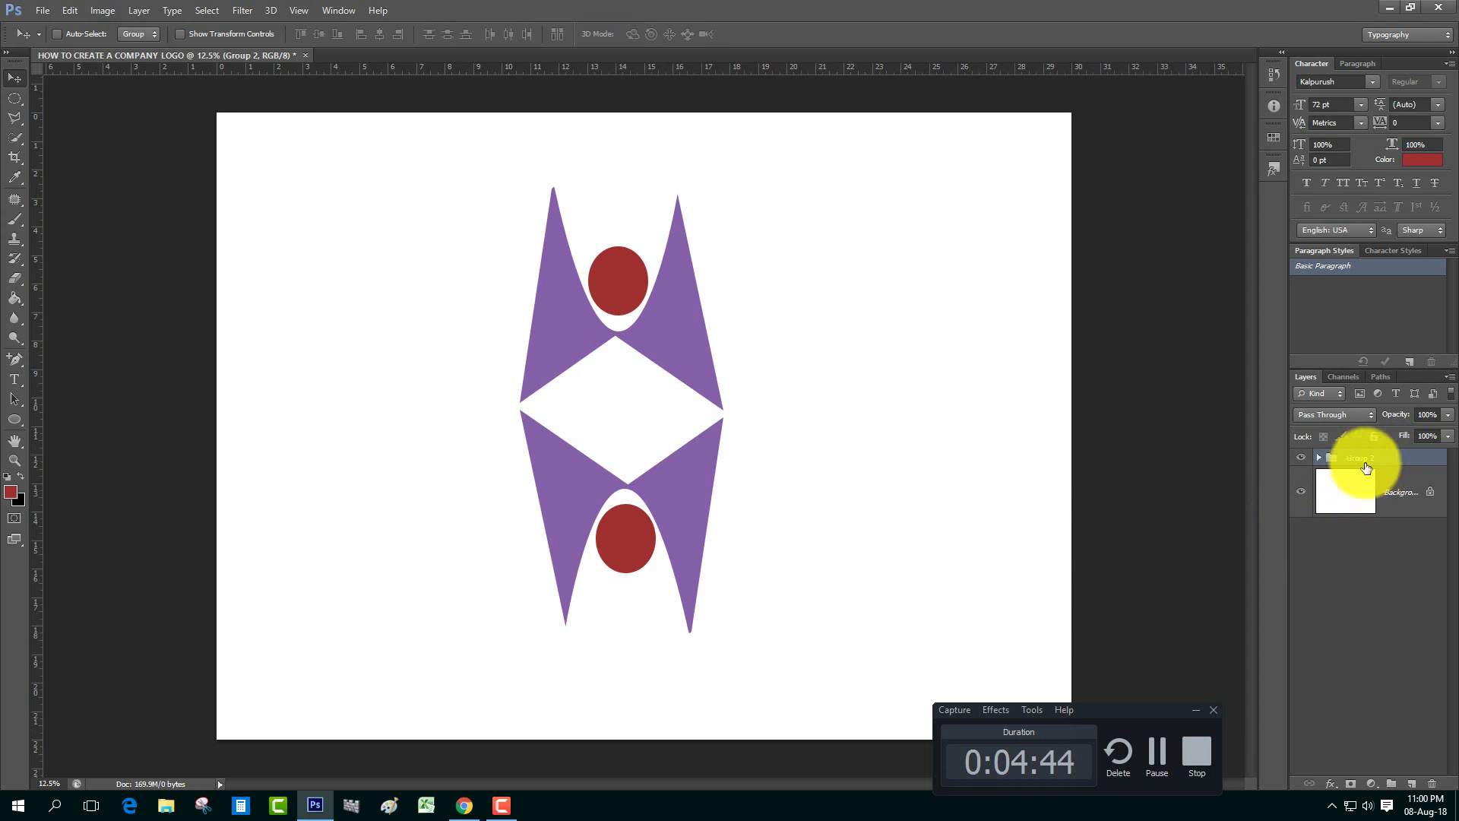
key("ctrl+t")
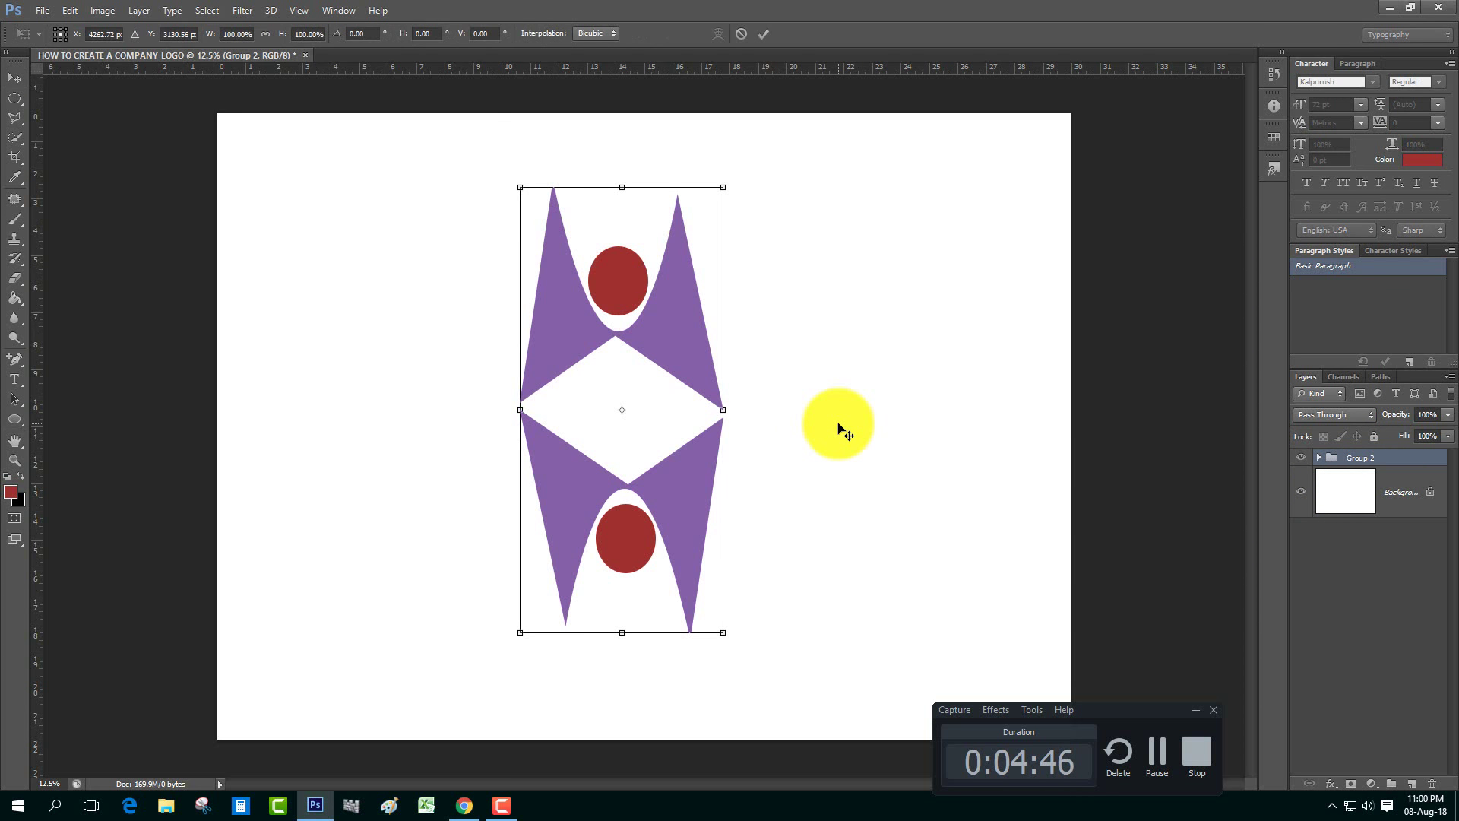
mouse_move(722, 186)
left_mouse_down()
mouse_move(792, 351)
mouse_move(793, 390)
left_mouse_up()
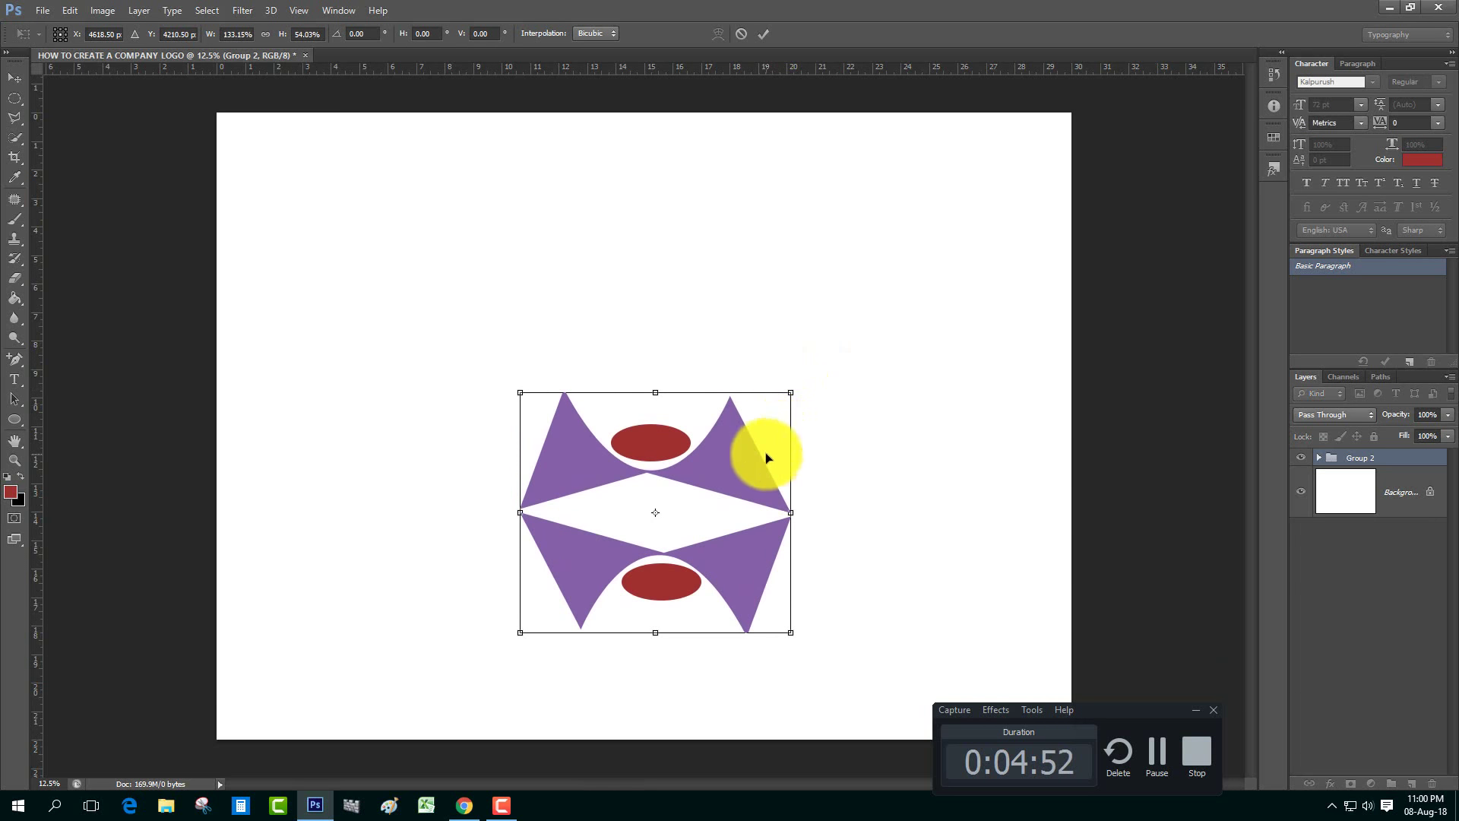
left_click_drag(718, 473, 683, 333)
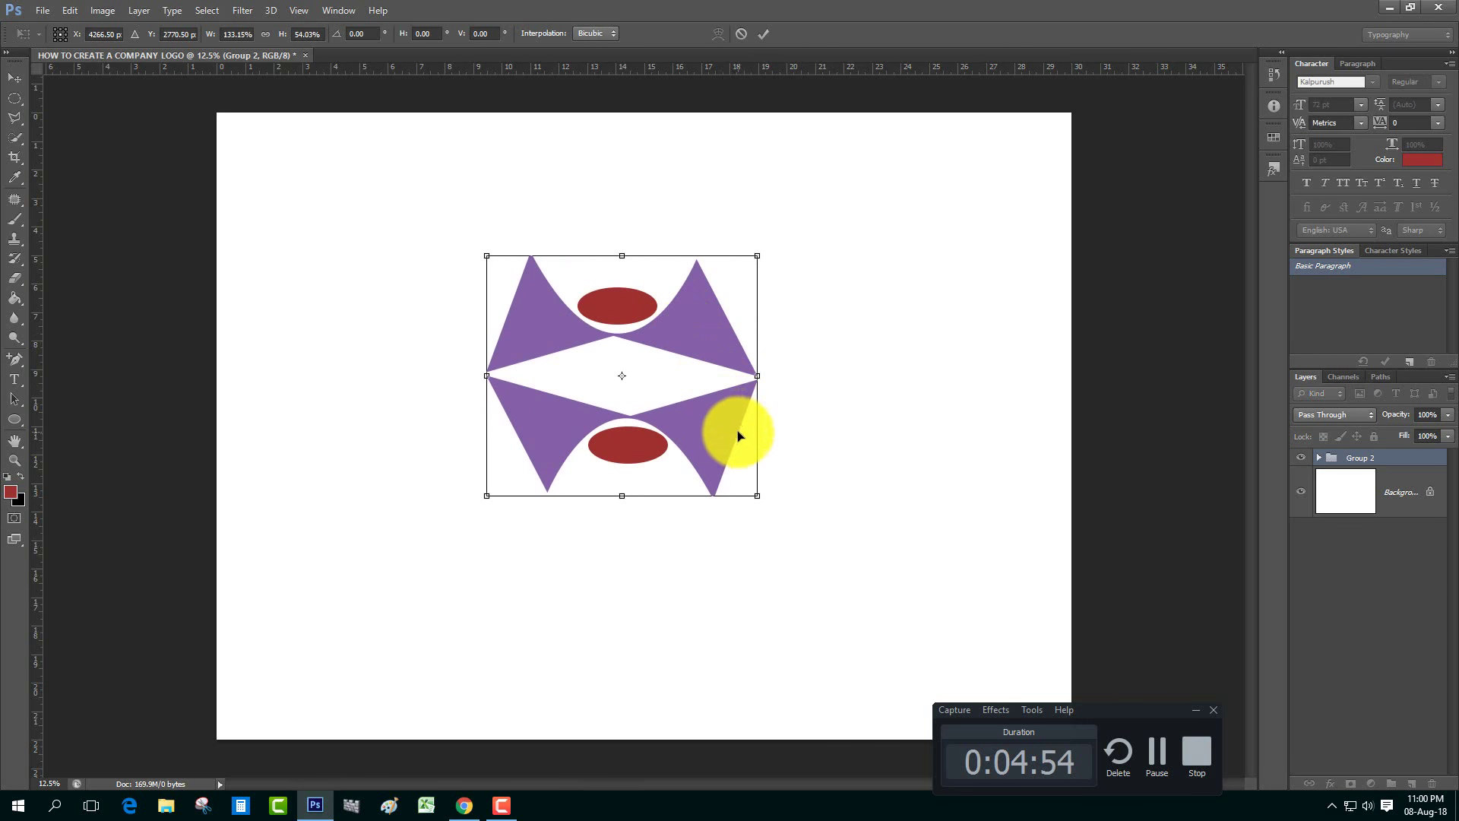
left_click_drag(717, 432, 704, 431)
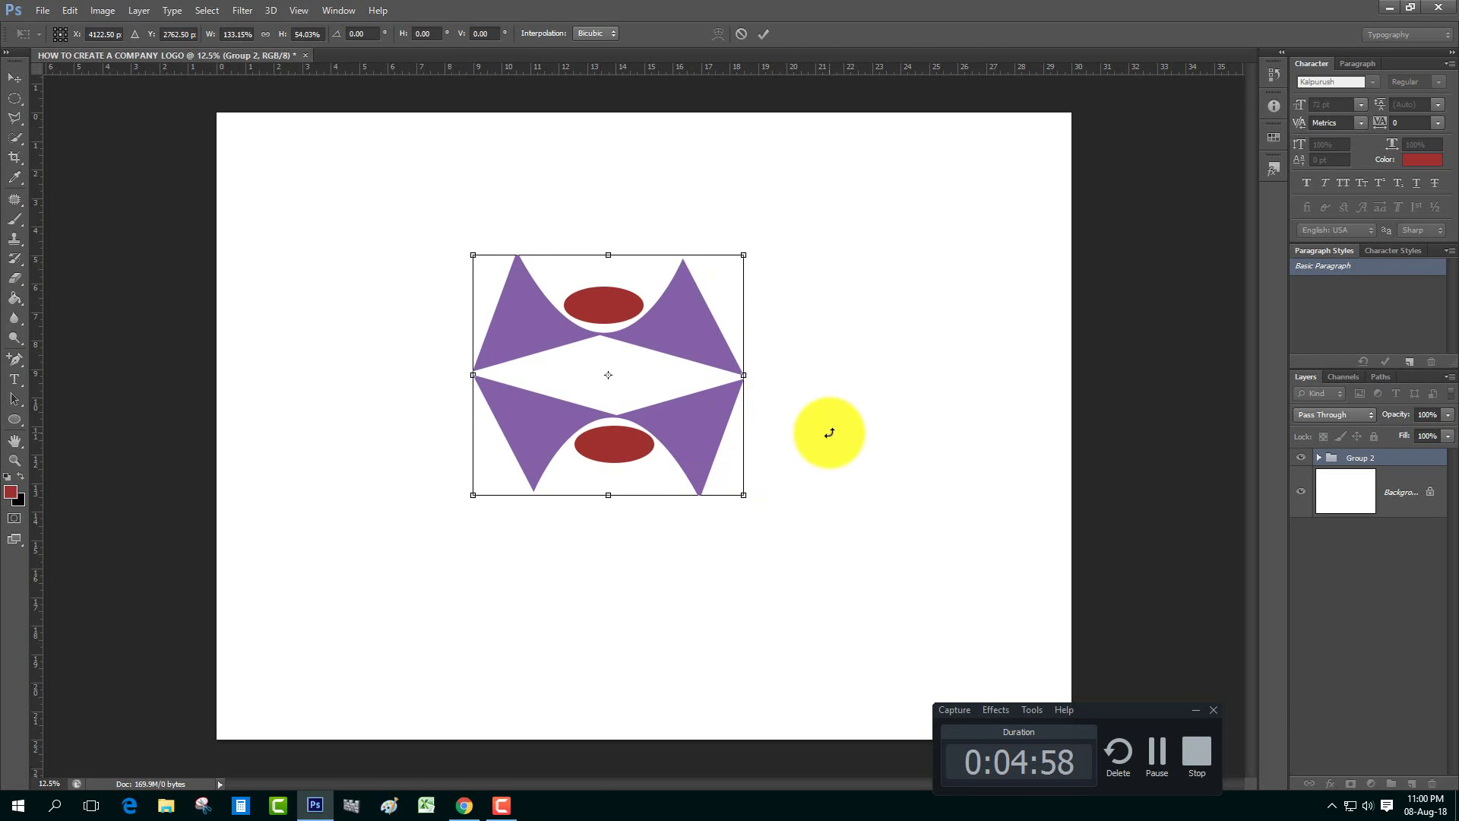
key("Return")
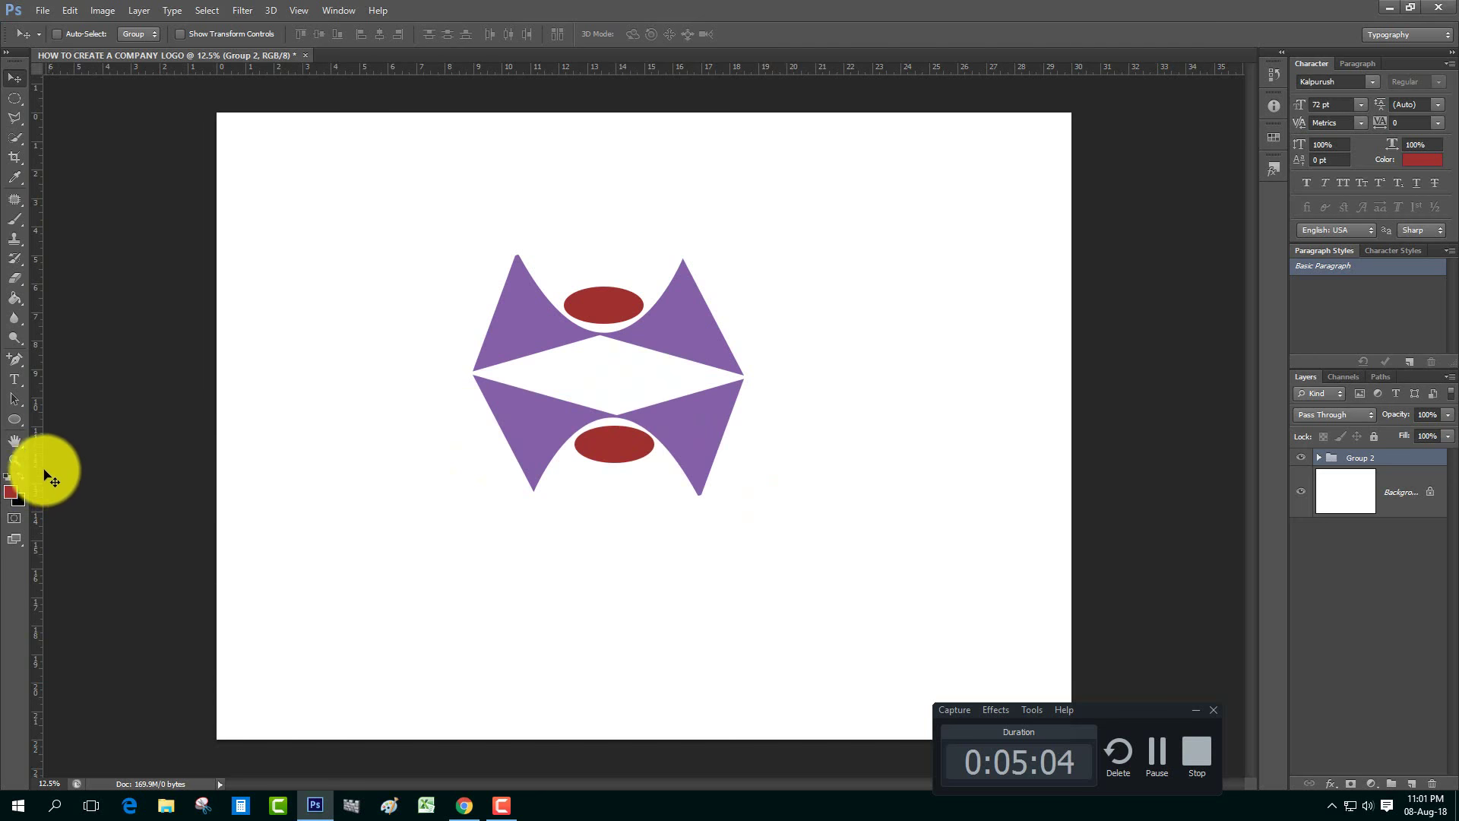
Step: Draw the ornamental flower custom shape at the centre of the white diamond and nudge it into place
left_click(18, 424)
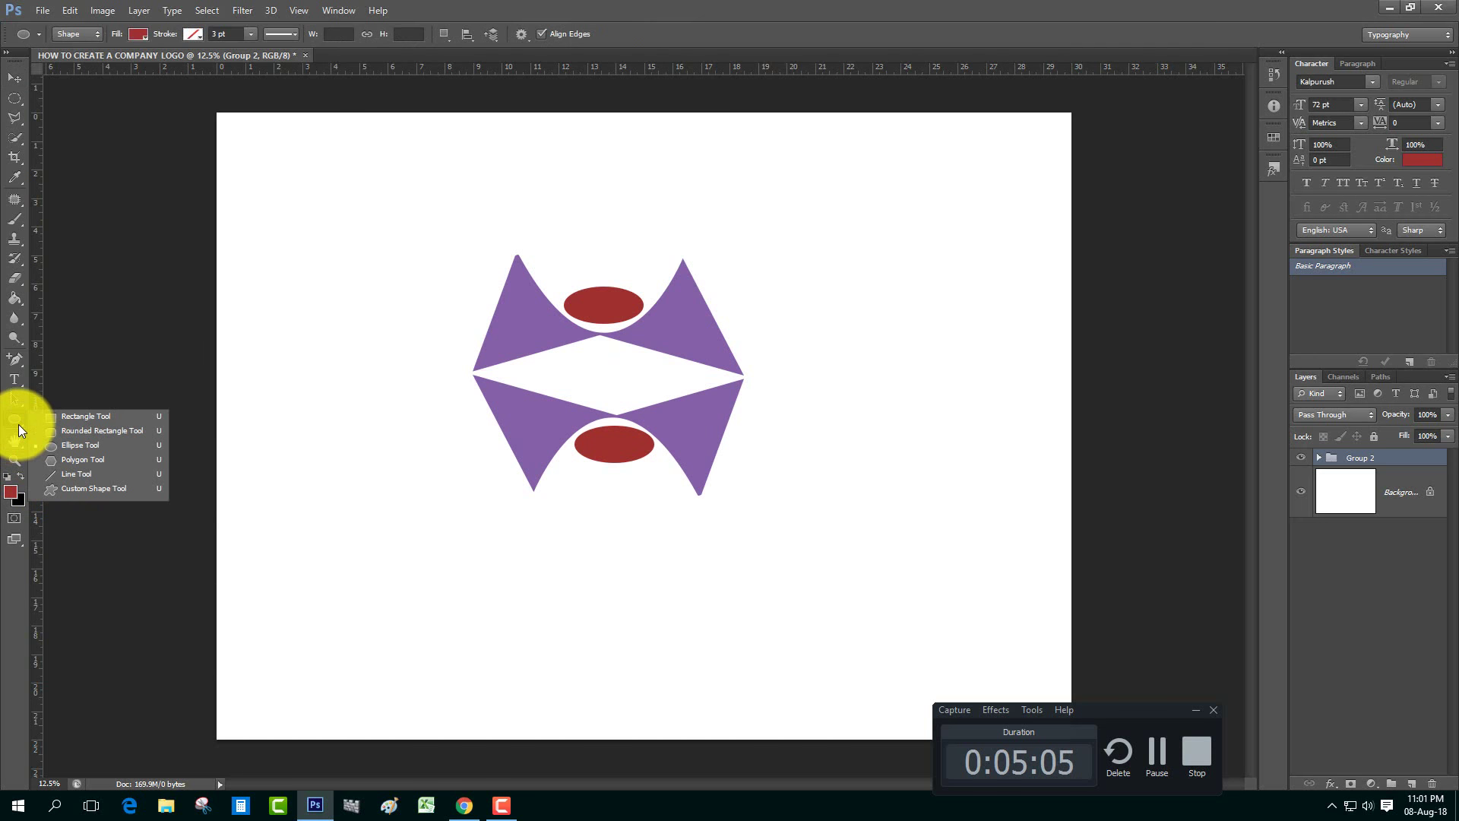
left_click(108, 488)
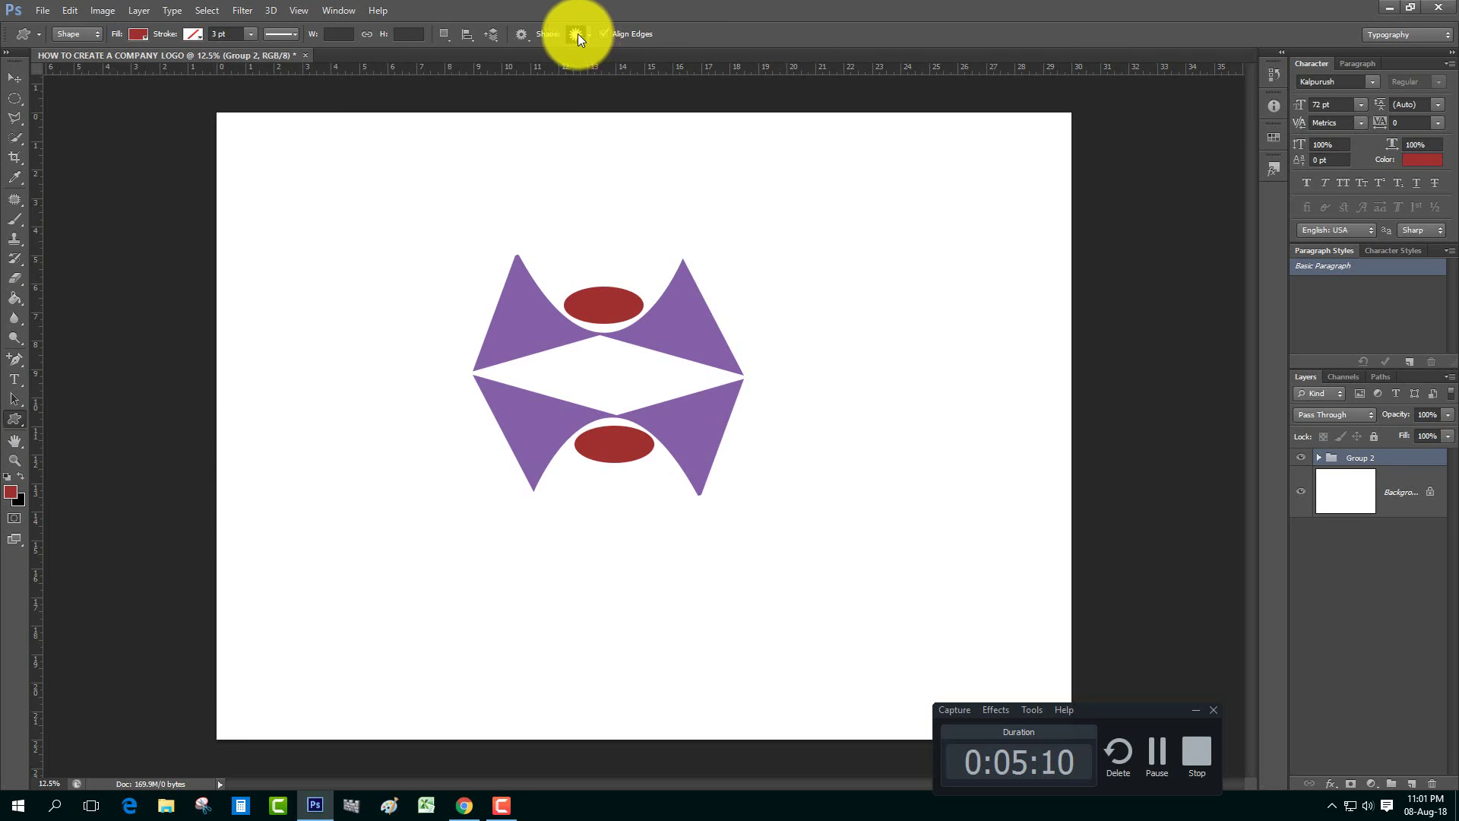
left_click(591, 35)
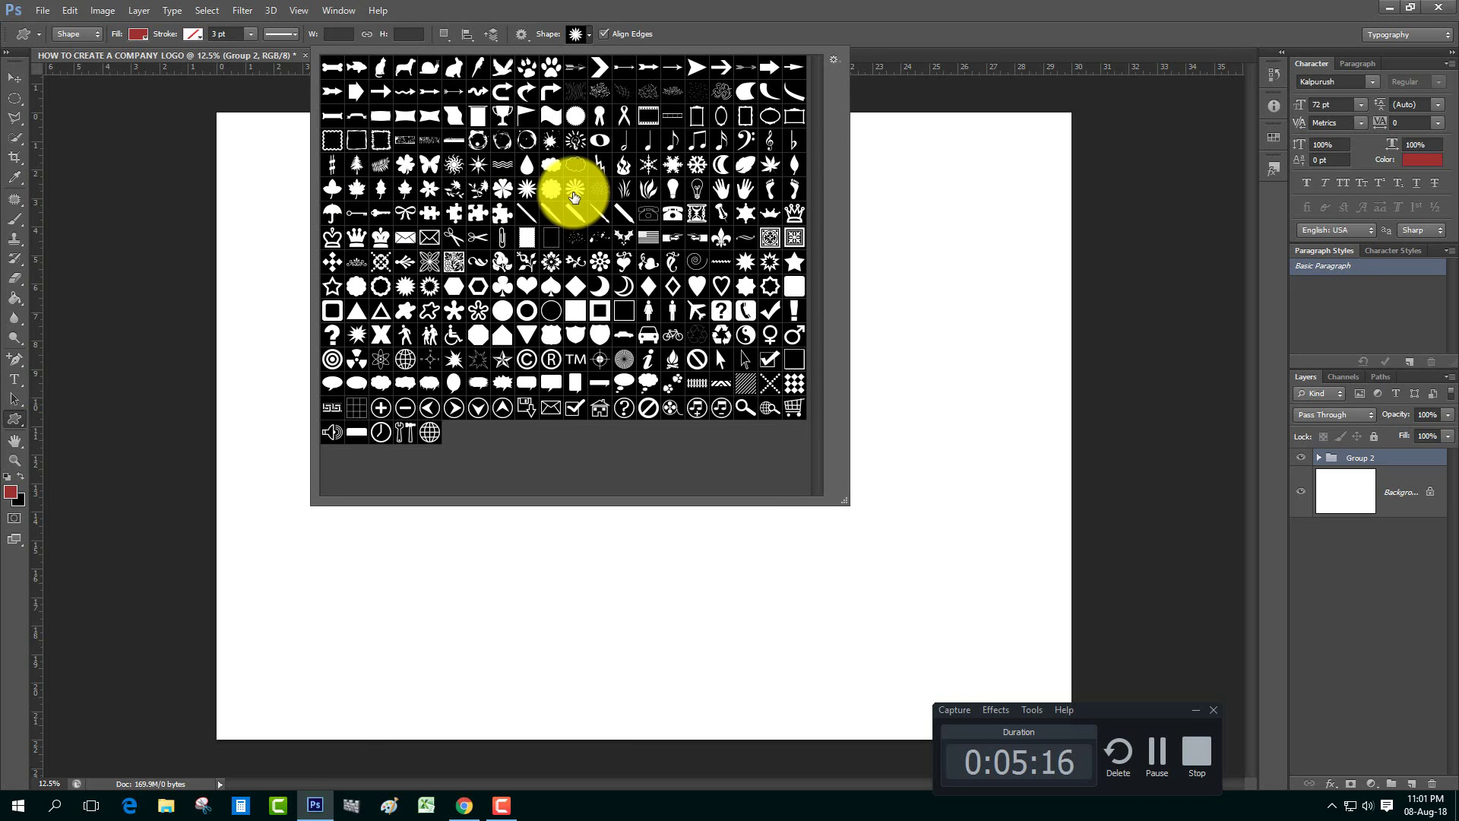
double_click(430, 257)
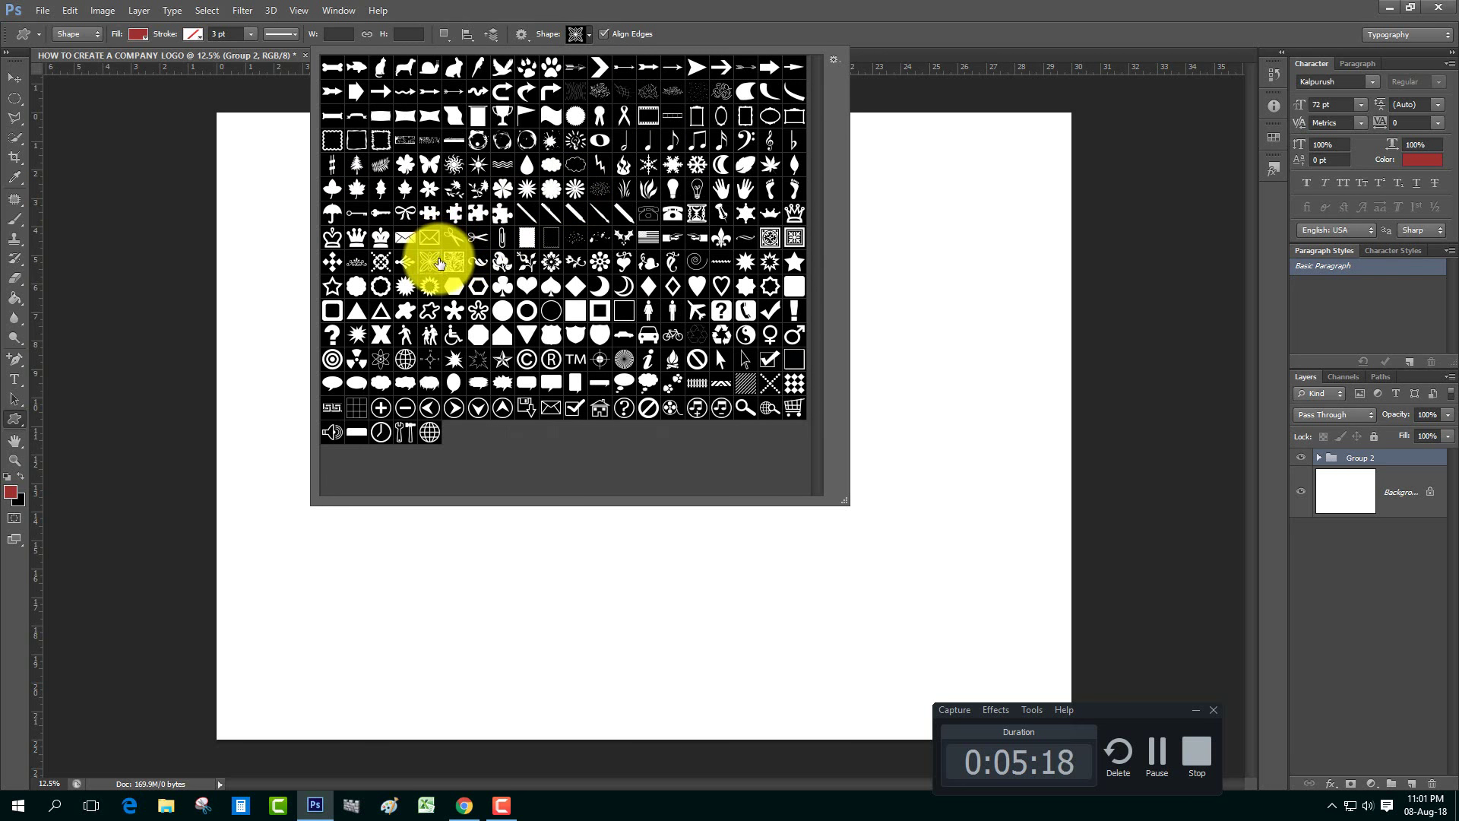
left_click_drag(598, 367, 638, 394)
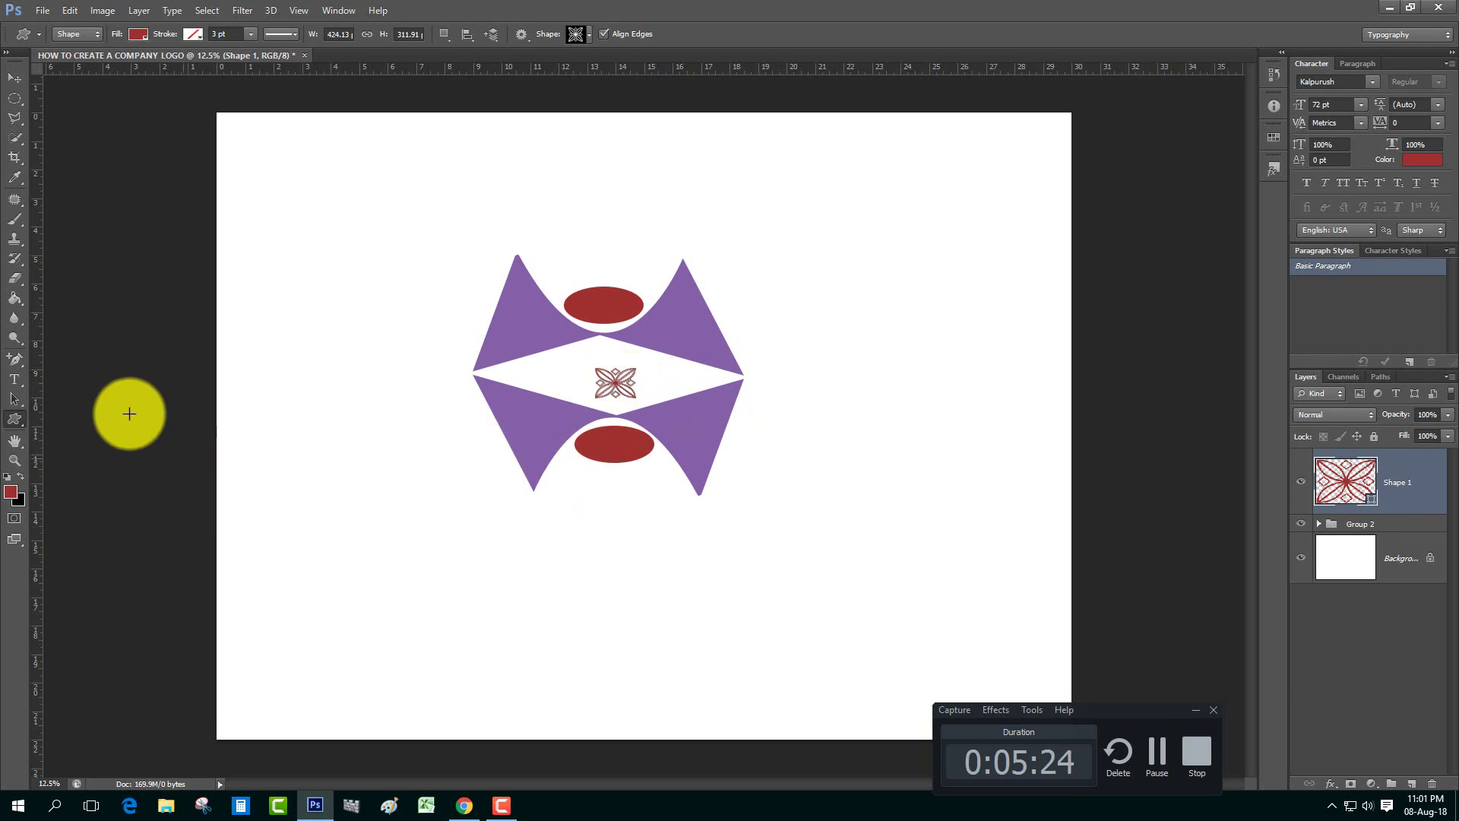
left_click(12, 81)
left_click_drag(625, 385, 621, 378)
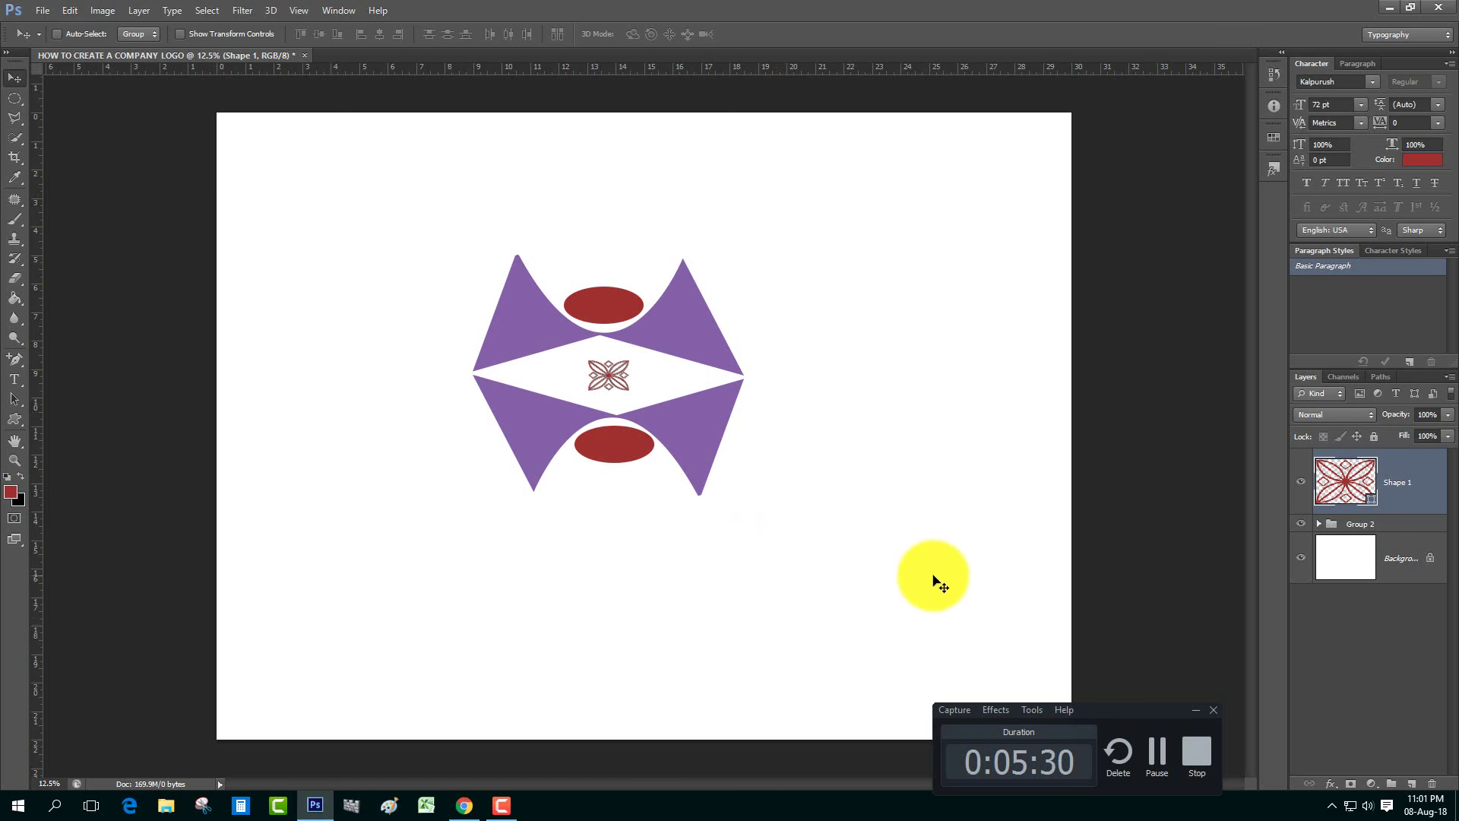
Step: Try several fill colours on the Shape 1 ornament, settling on magenta
left_click(16, 423)
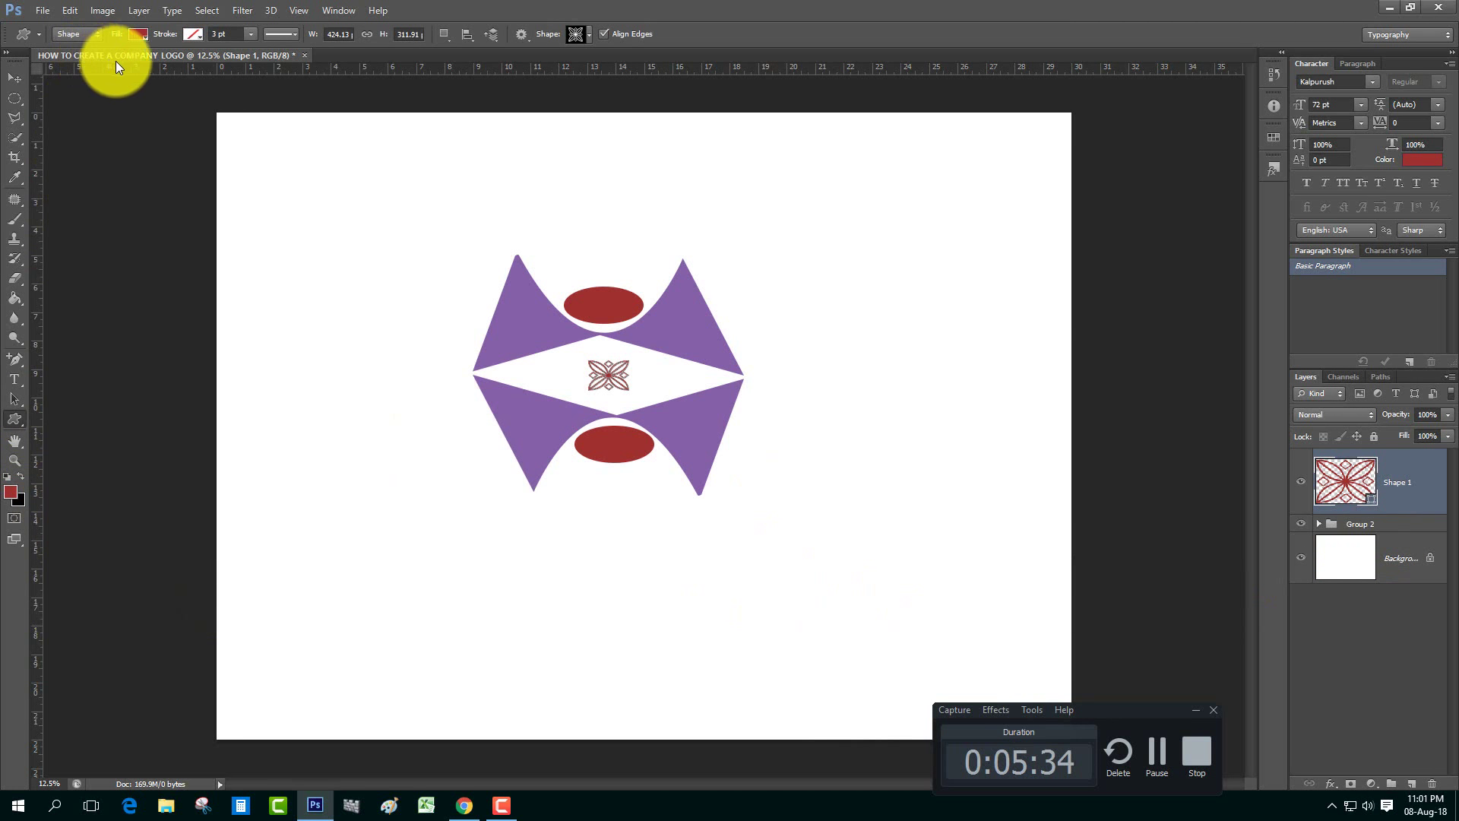
left_click(139, 33)
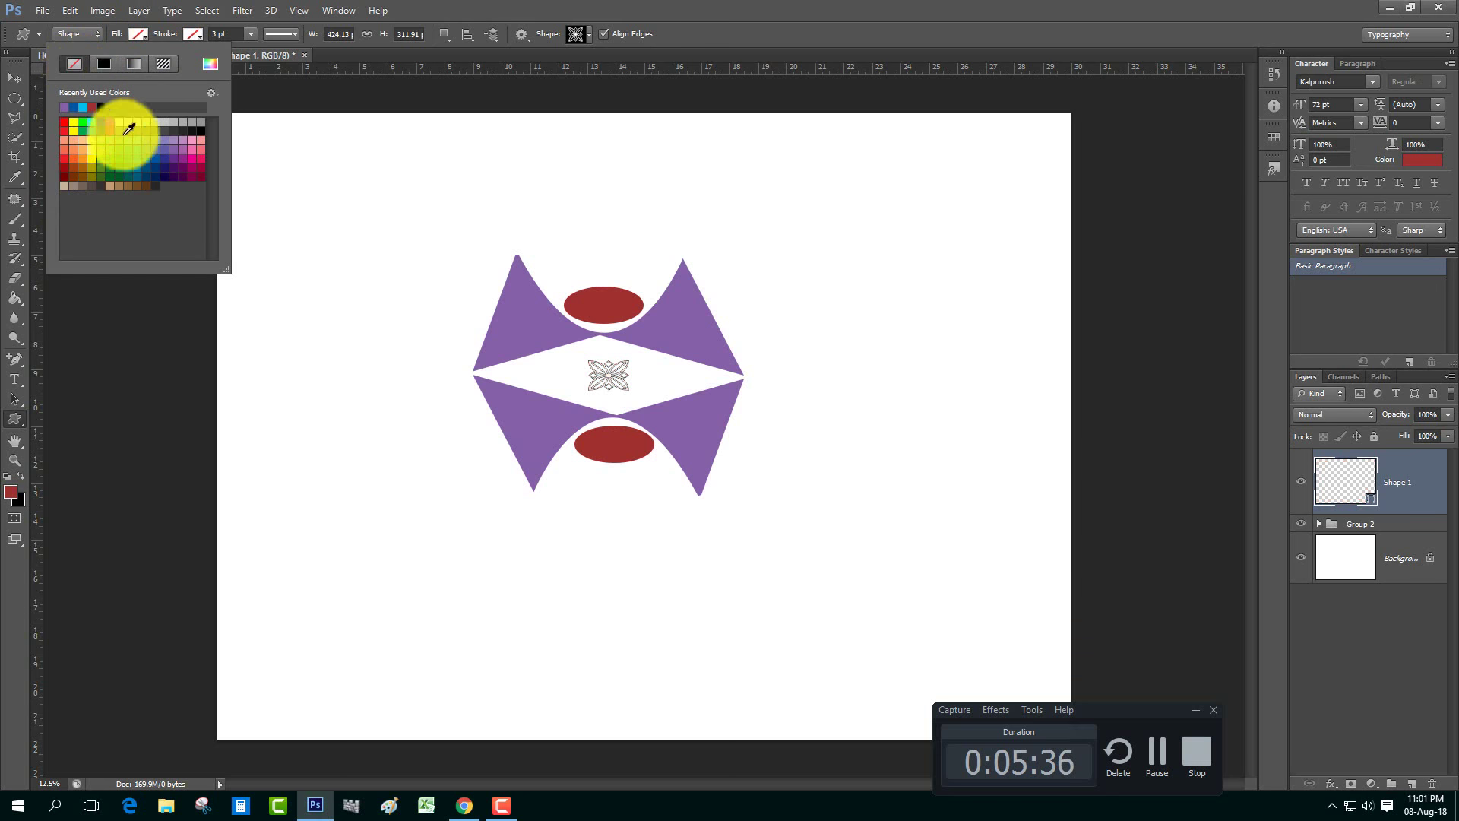
left_click(145, 157)
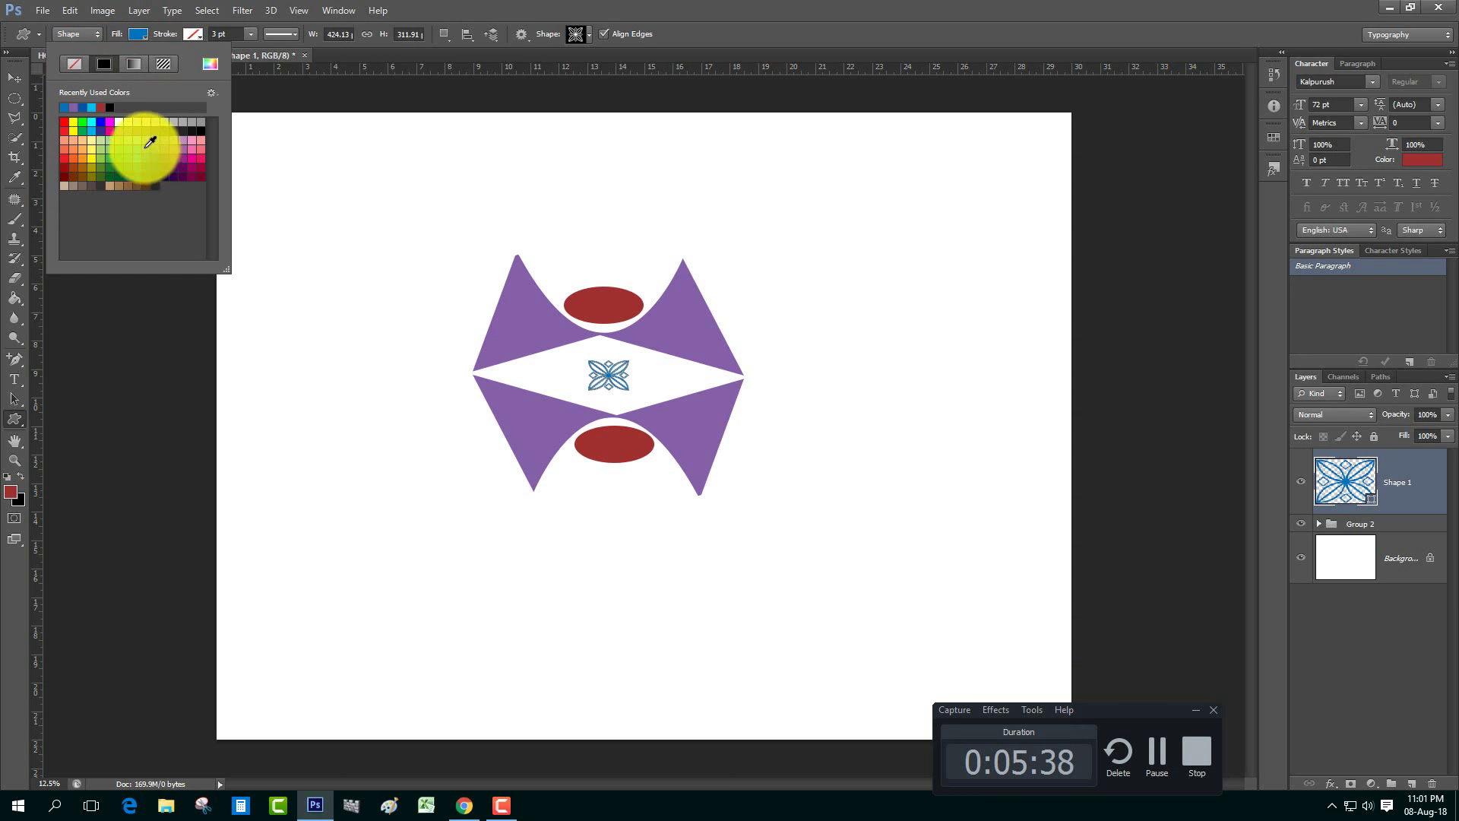
left_click(140, 144)
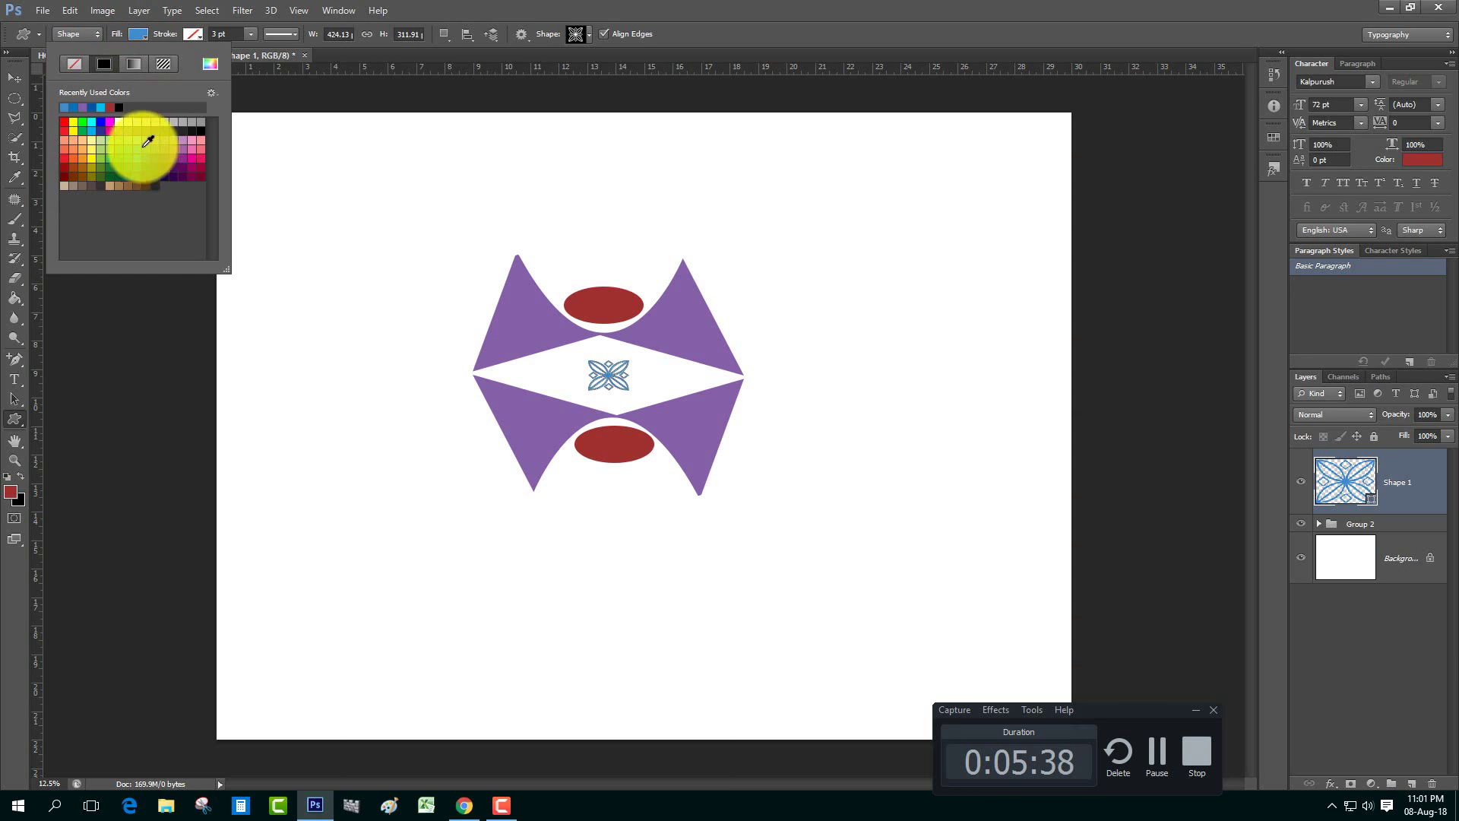
left_click(79, 144)
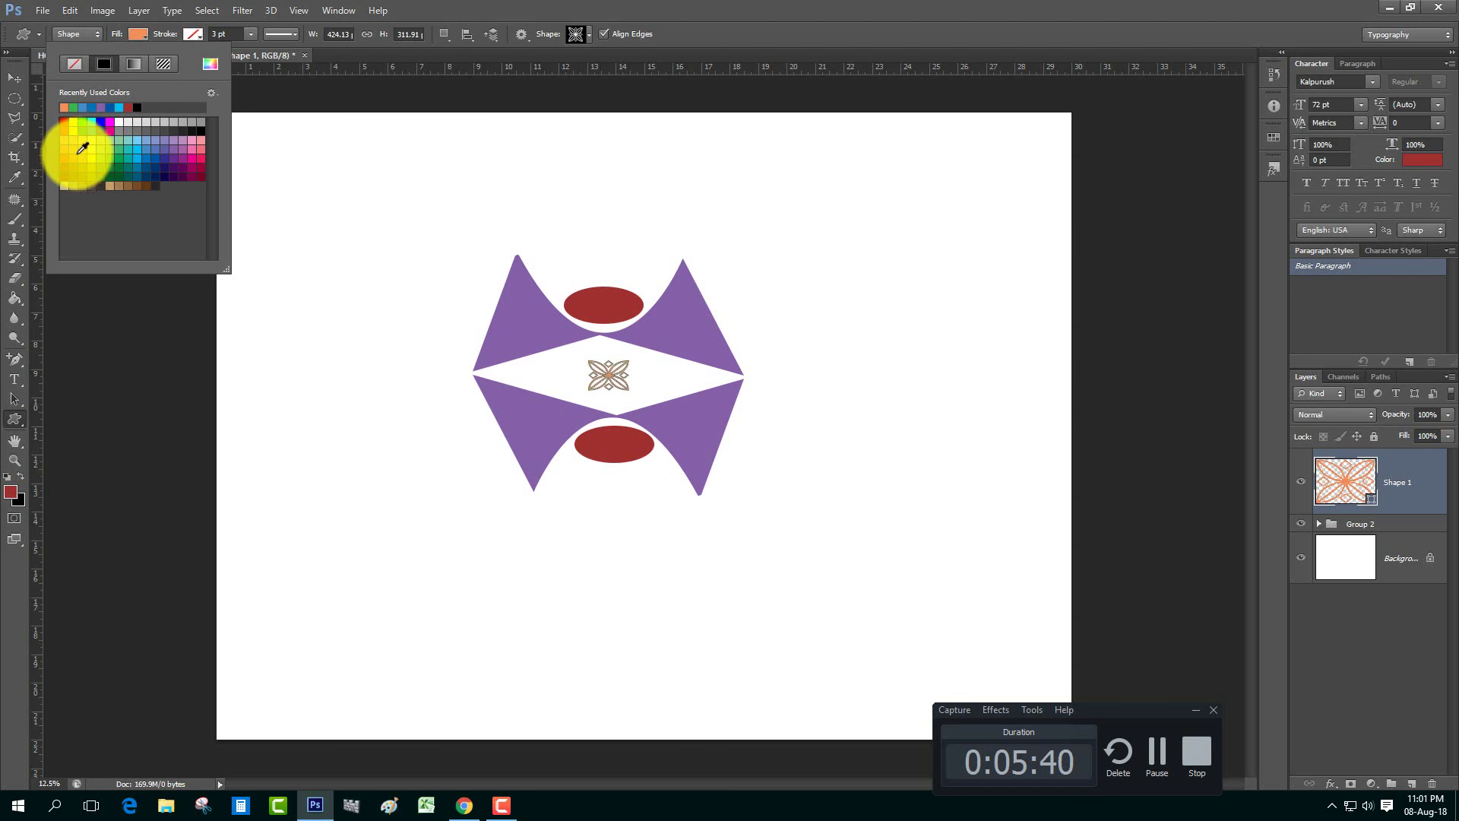
left_click(173, 155)
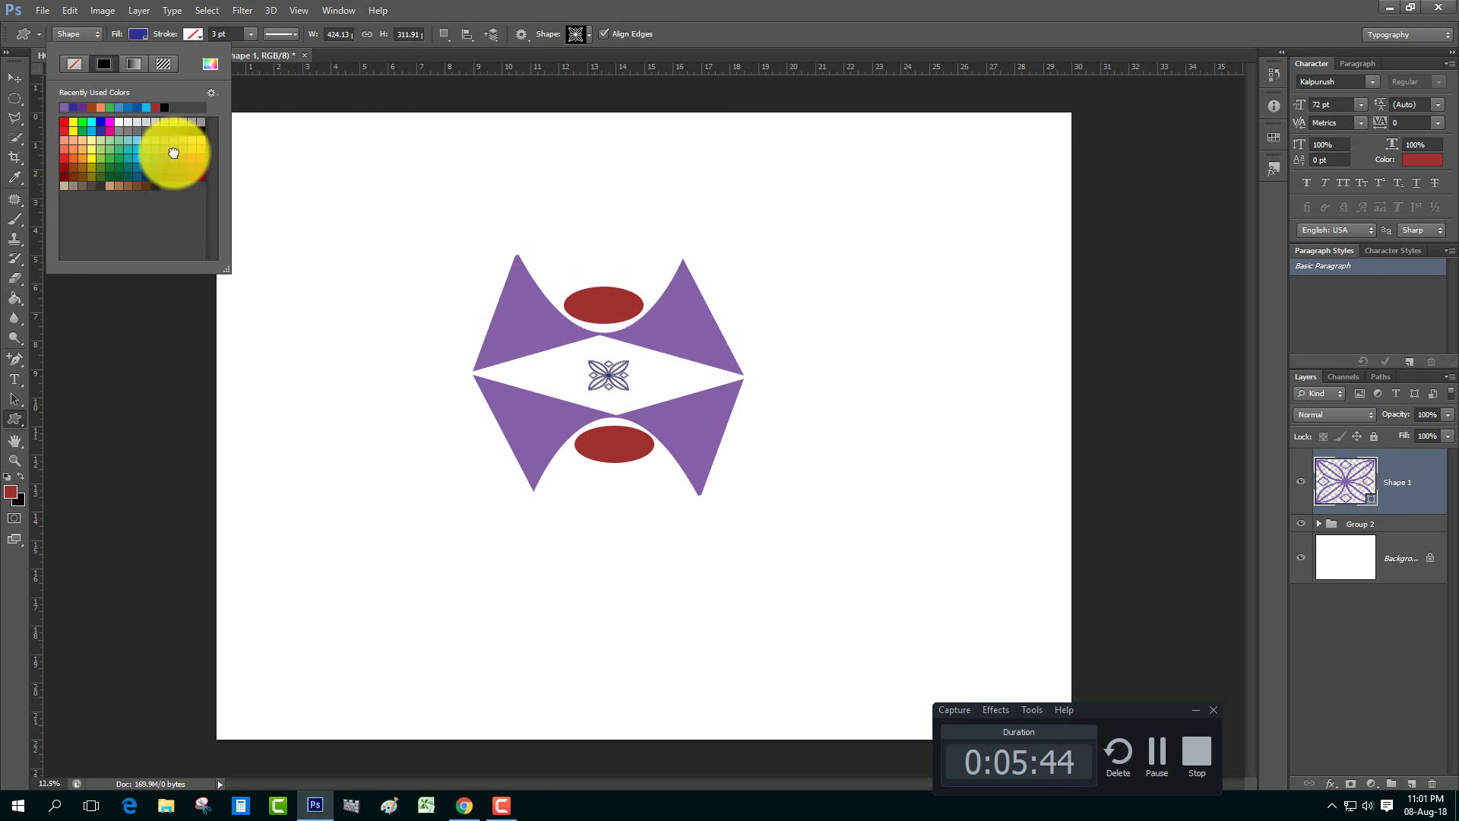
left_click(161, 156)
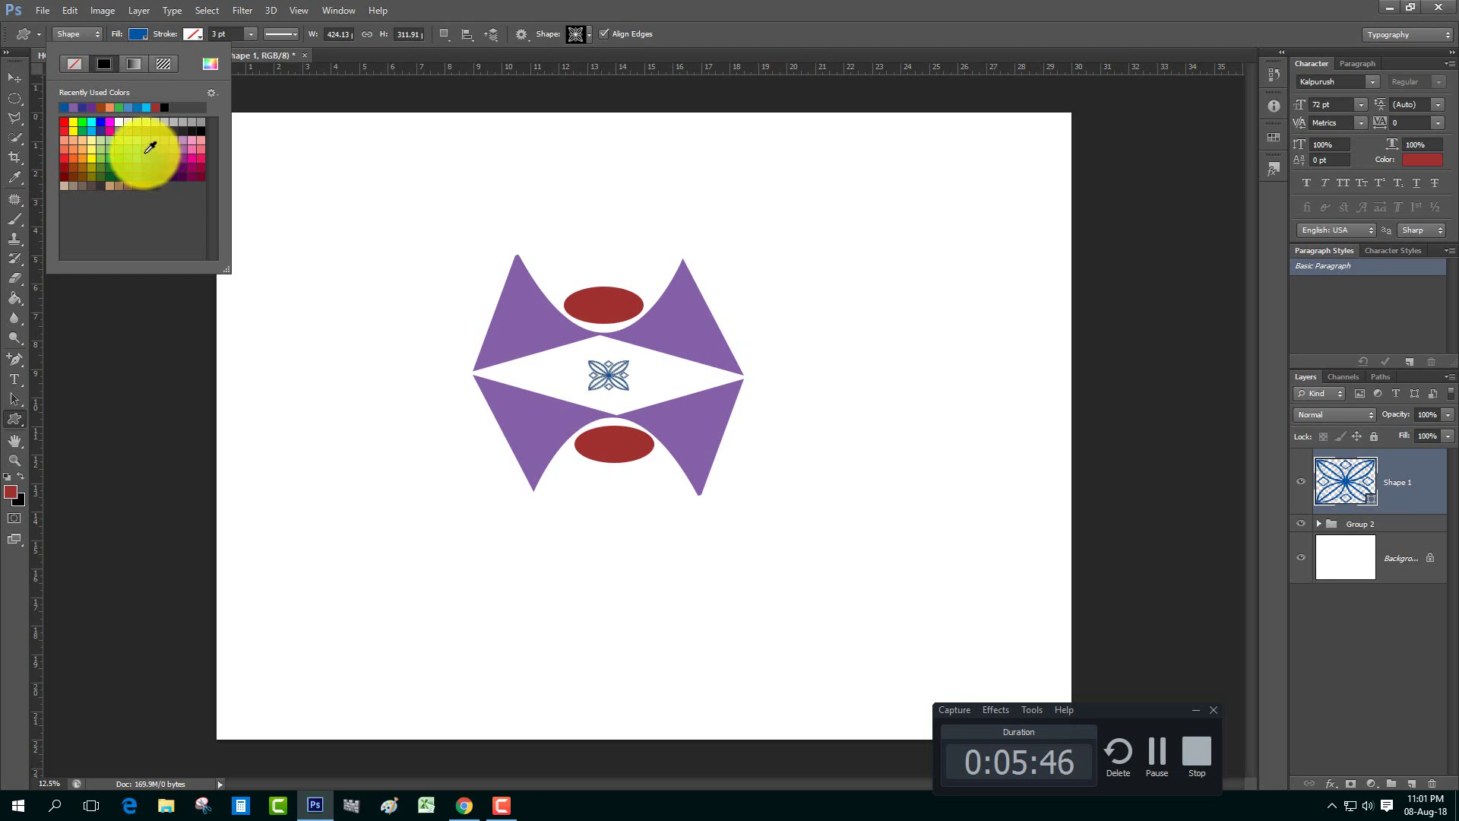
left_click(146, 141)
Step: Give the ornament a light purple 3 pt outline and dismiss the colour panel and size prompt
left_click(193, 35)
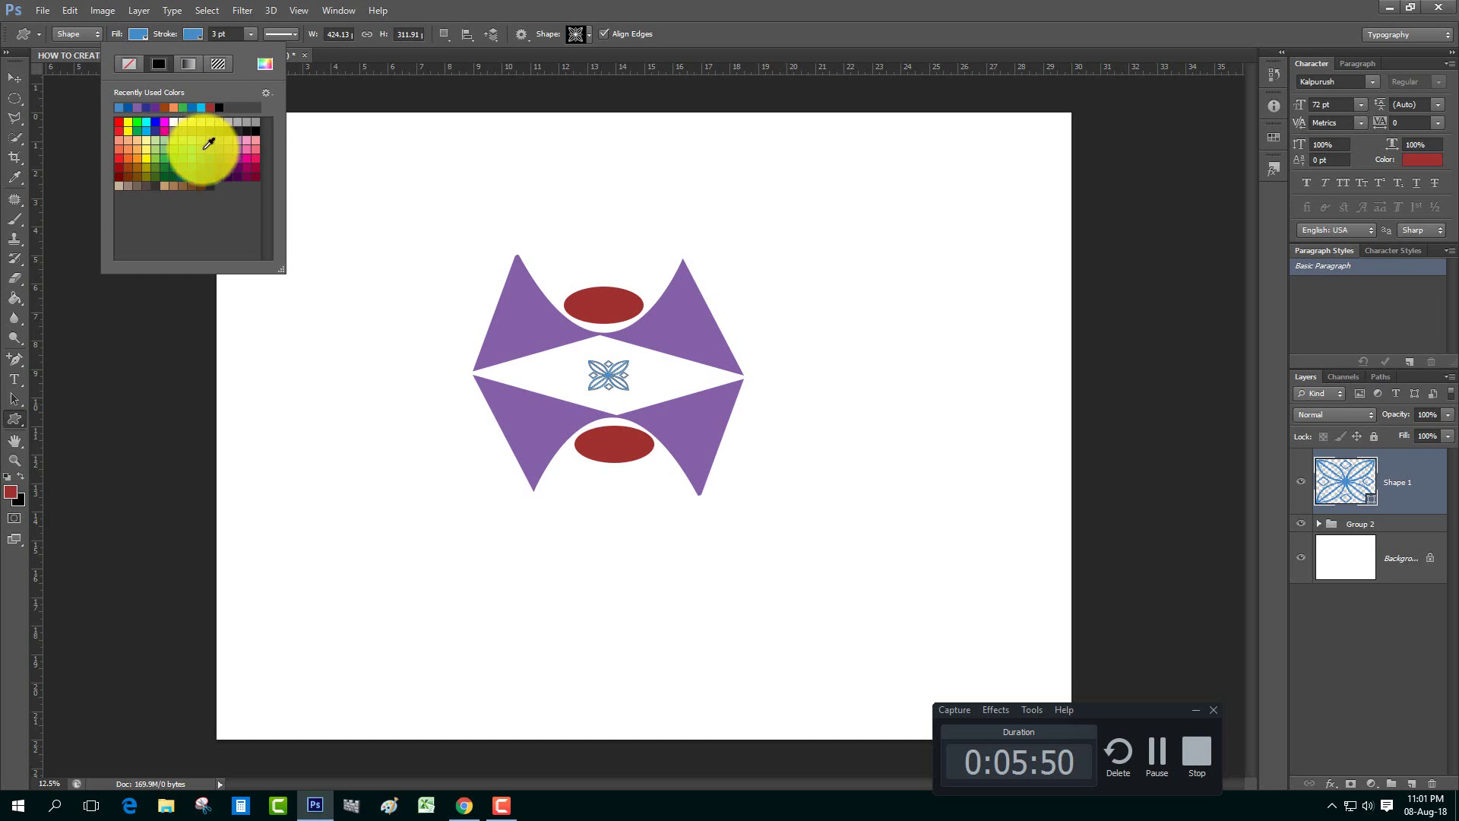
left_click(229, 152)
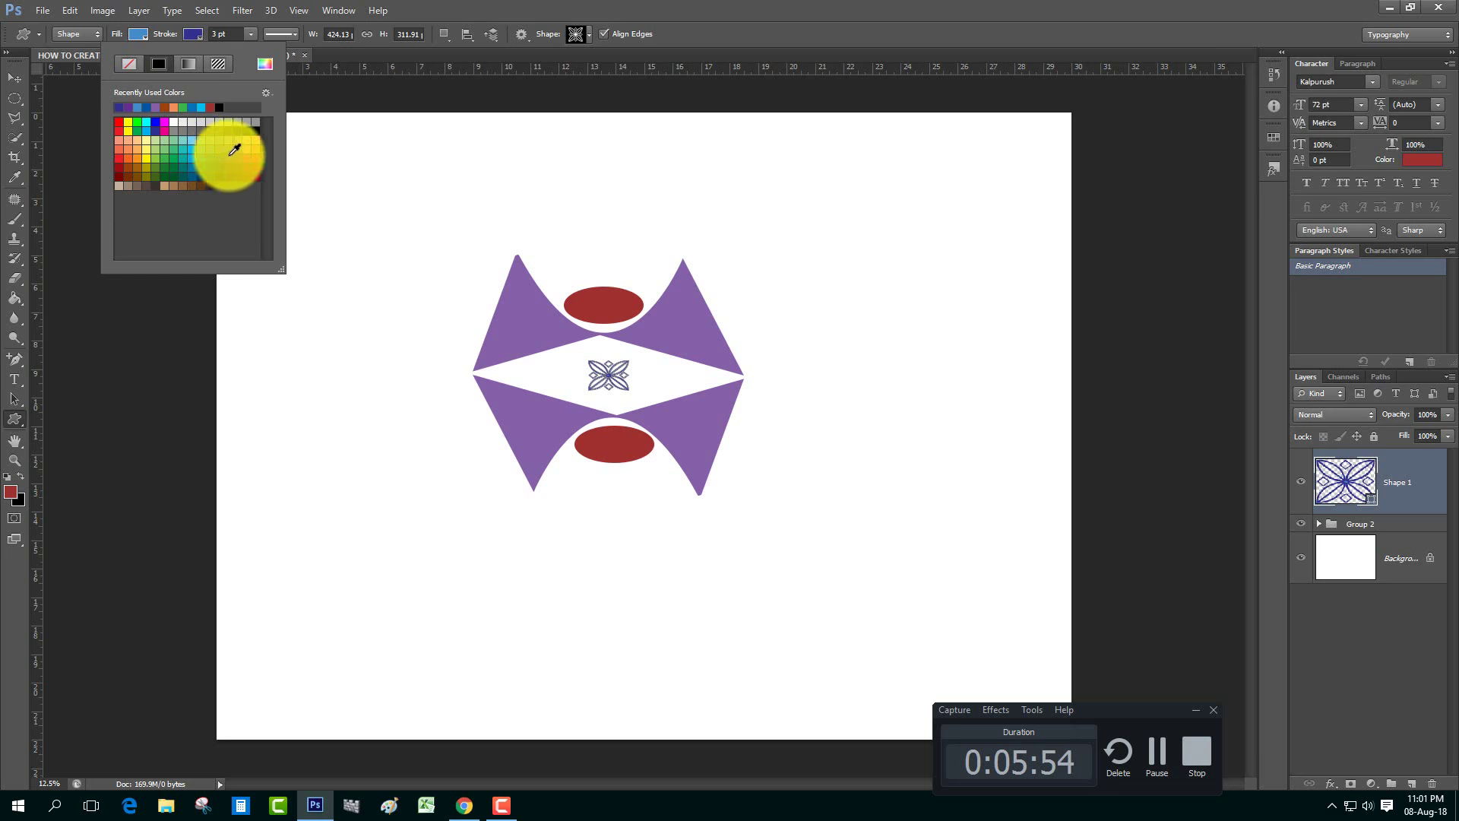
left_click(236, 146)
left_click(139, 38)
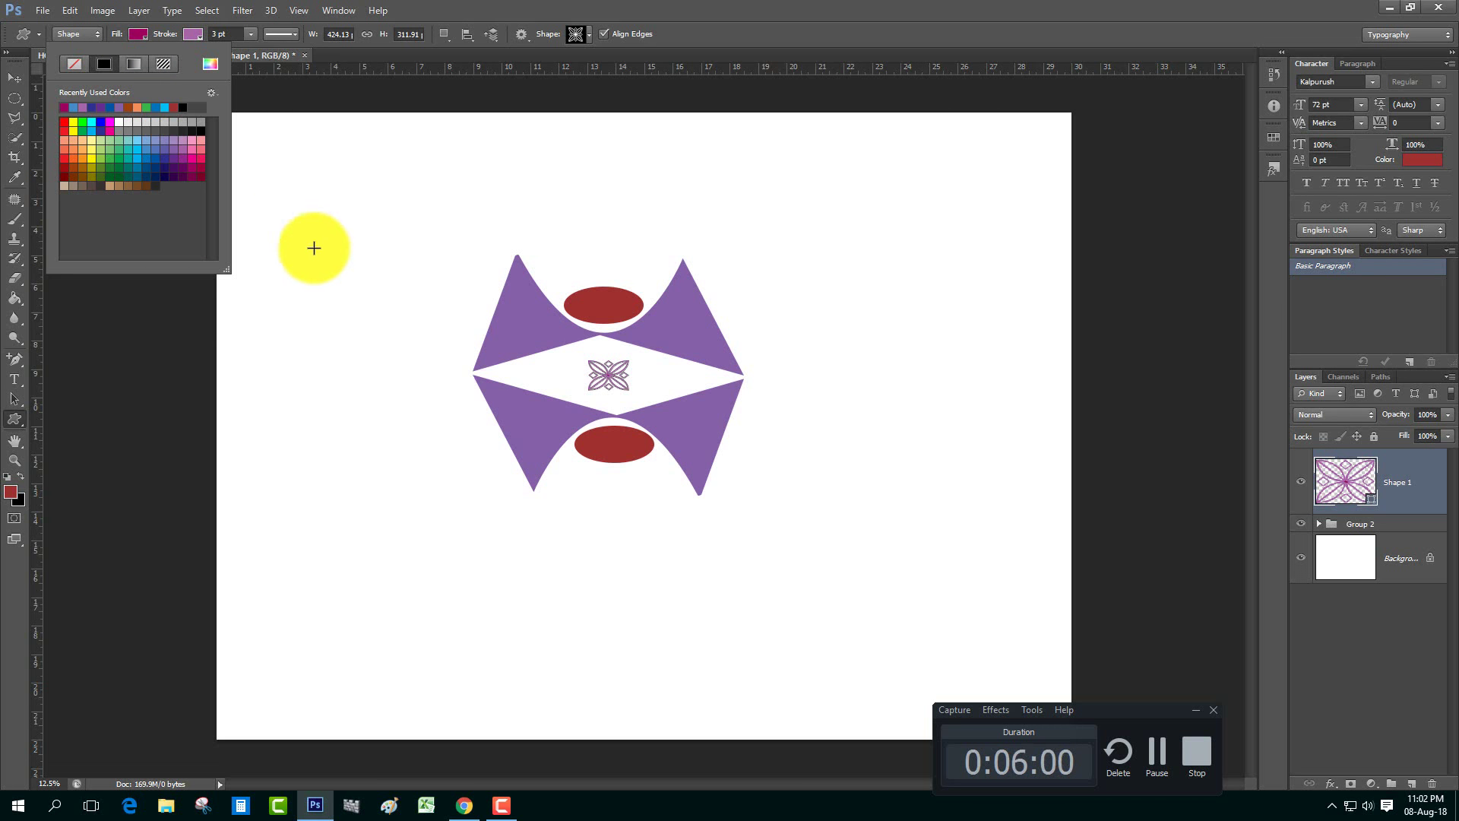
left_click(586, 456)
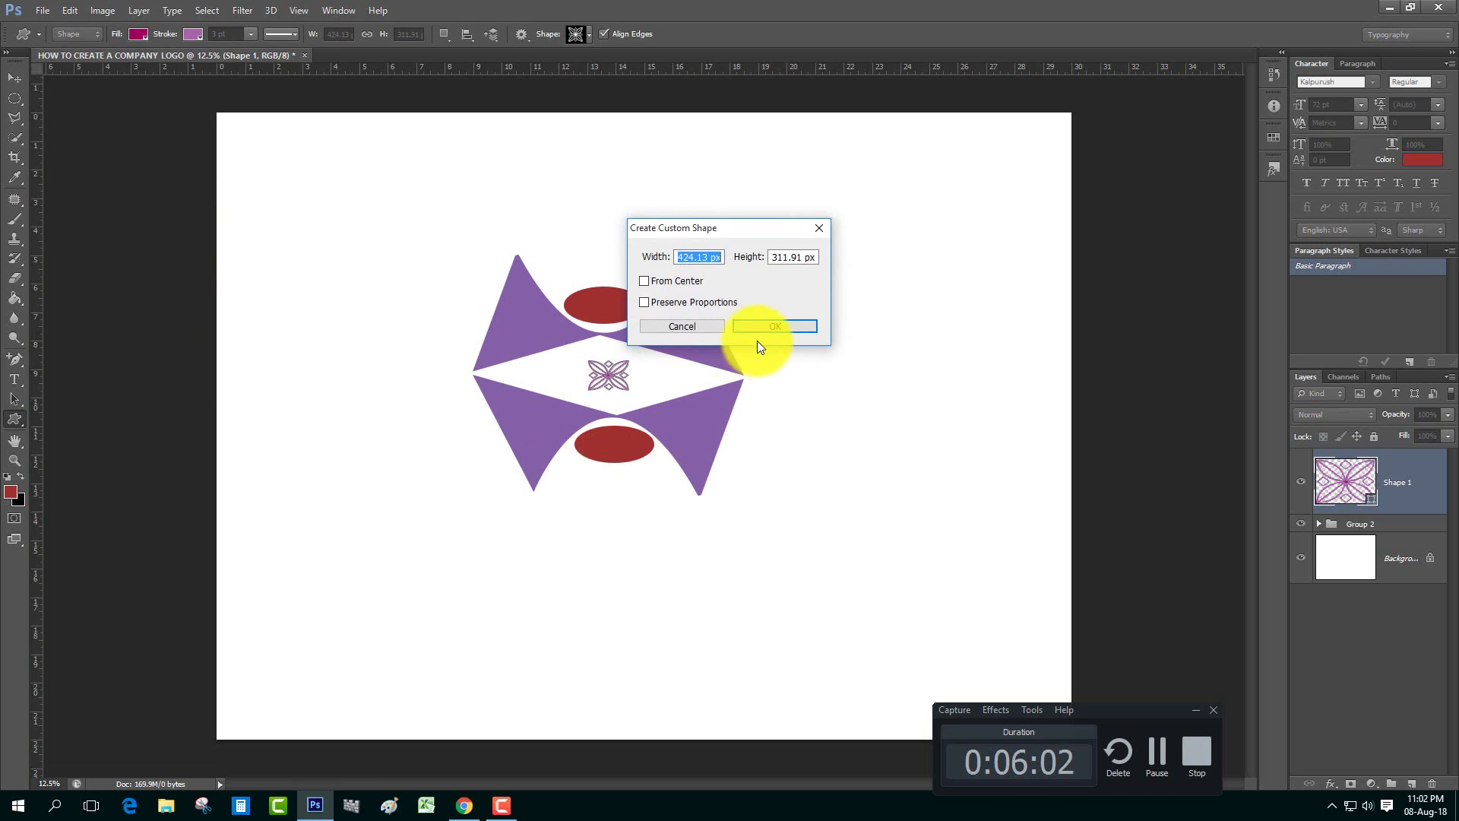
left_click(687, 325)
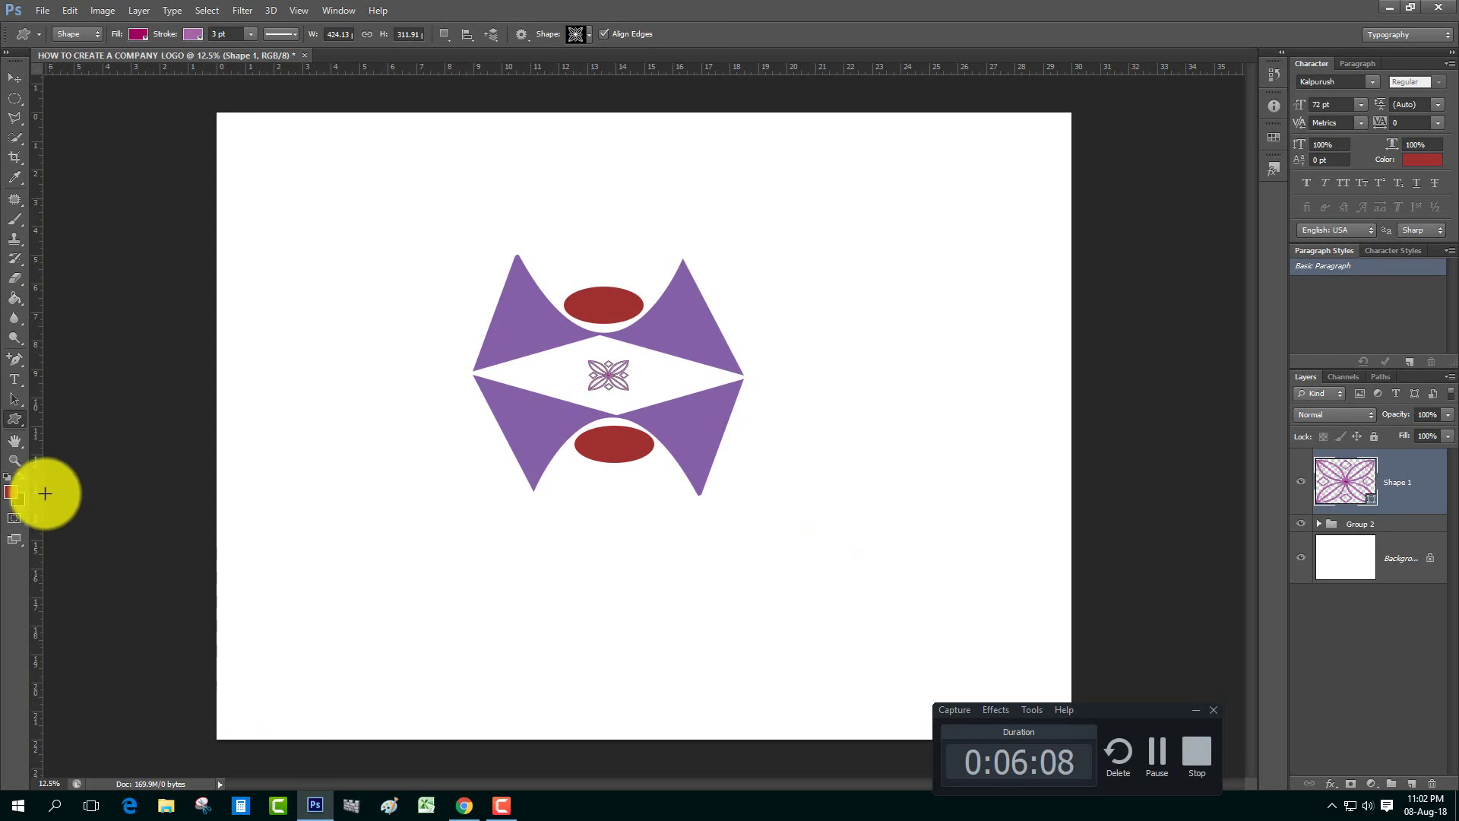
Step: Draw a large Ellipse 2 around the whole emblem with the Ellipse tool
right_click(18, 423)
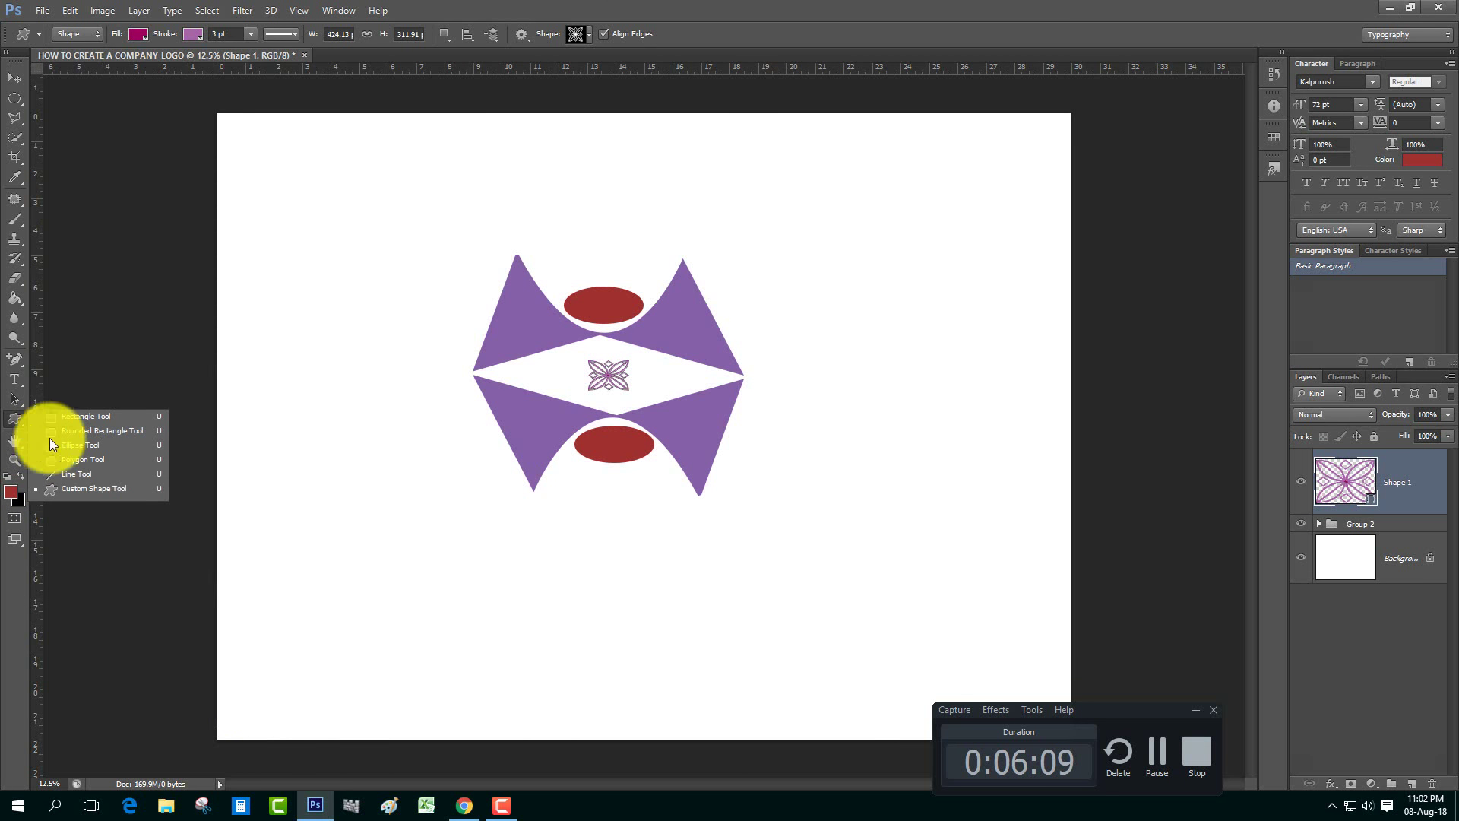
left_click(94, 448)
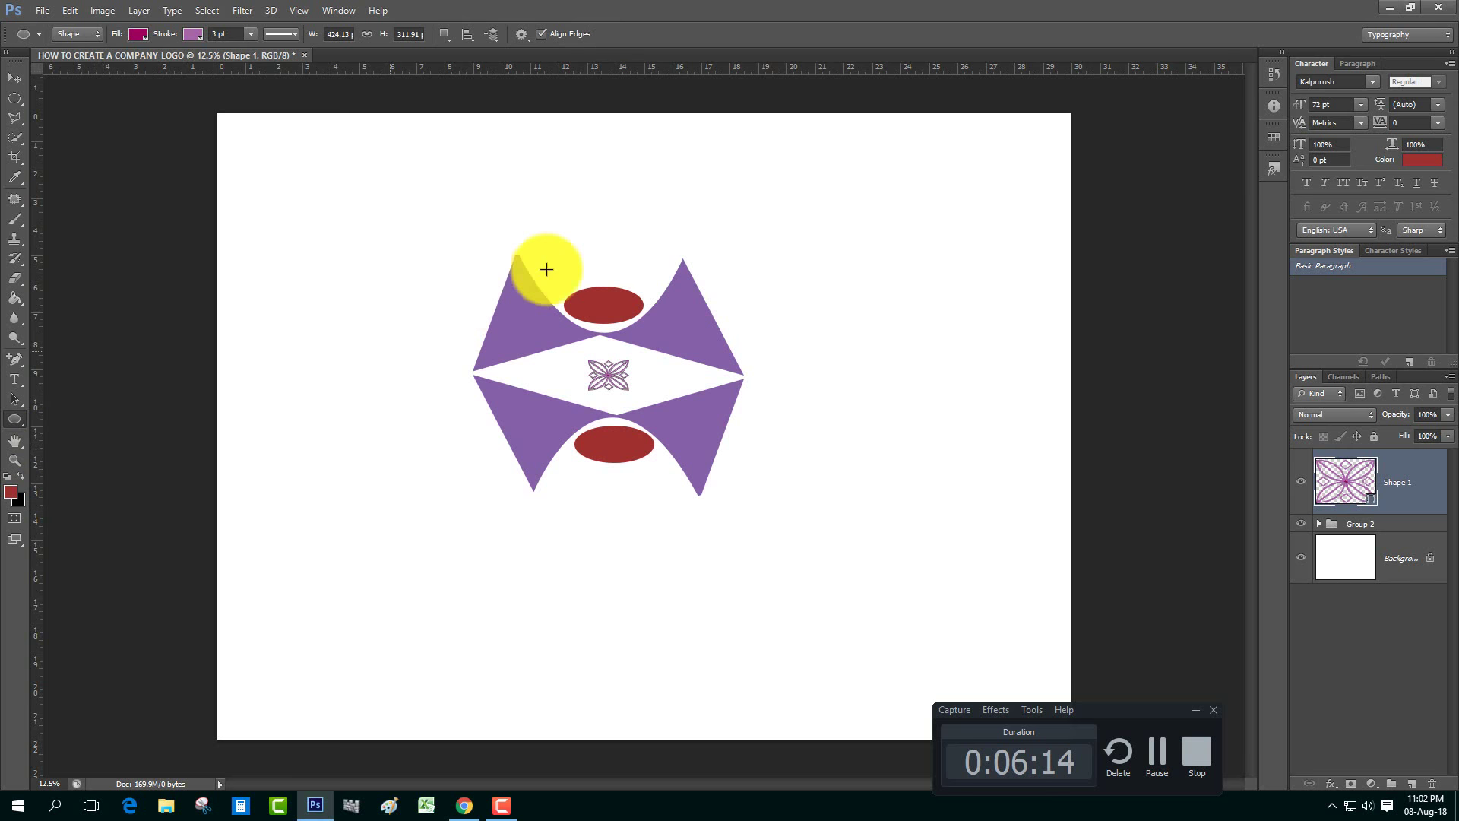
left_click_drag(438, 245, 807, 549)
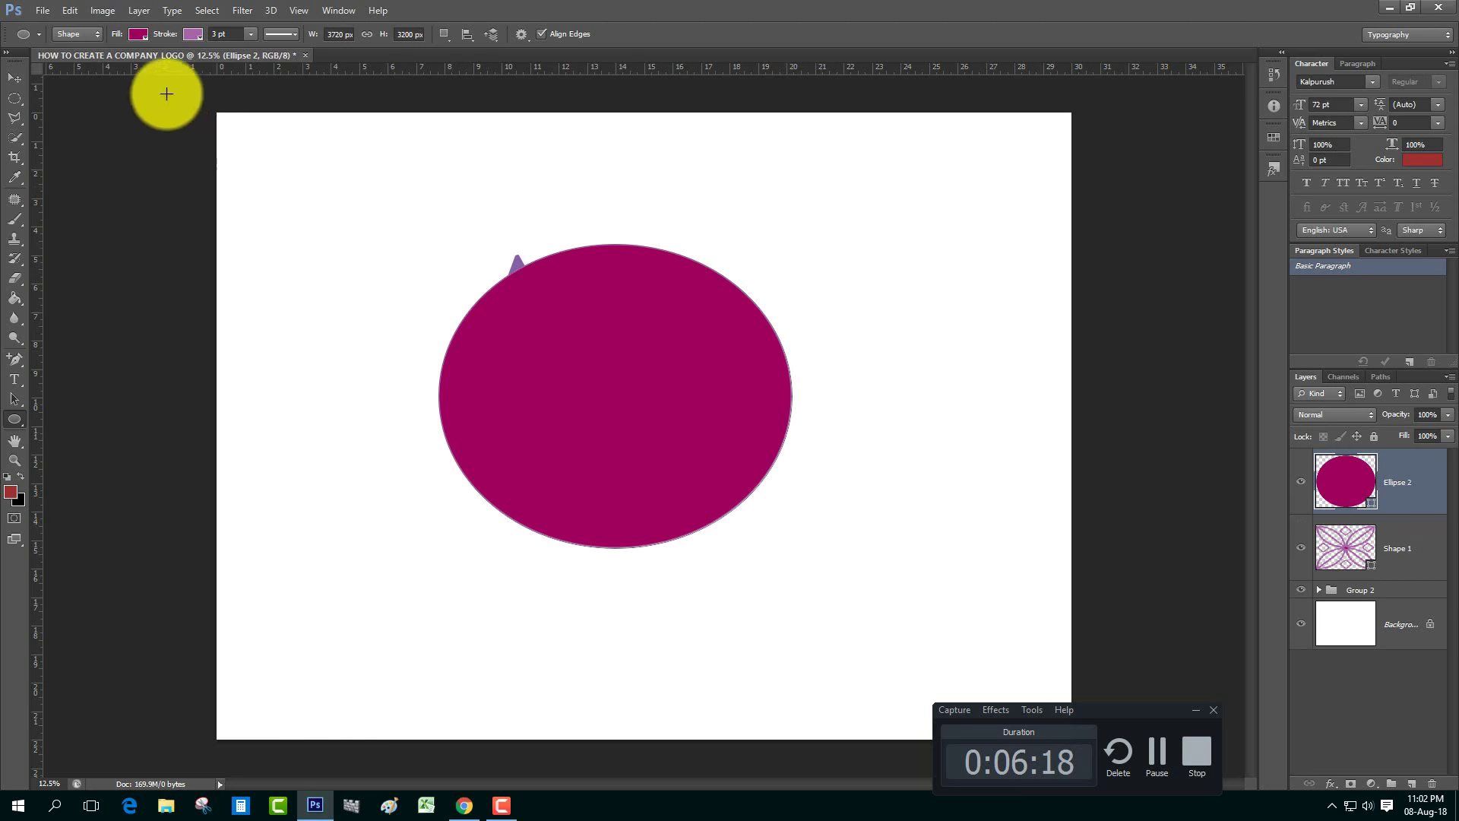
Step: Set Ellipse 2 to no fill with a thick blue 15.49 pt outline
left_click(141, 34)
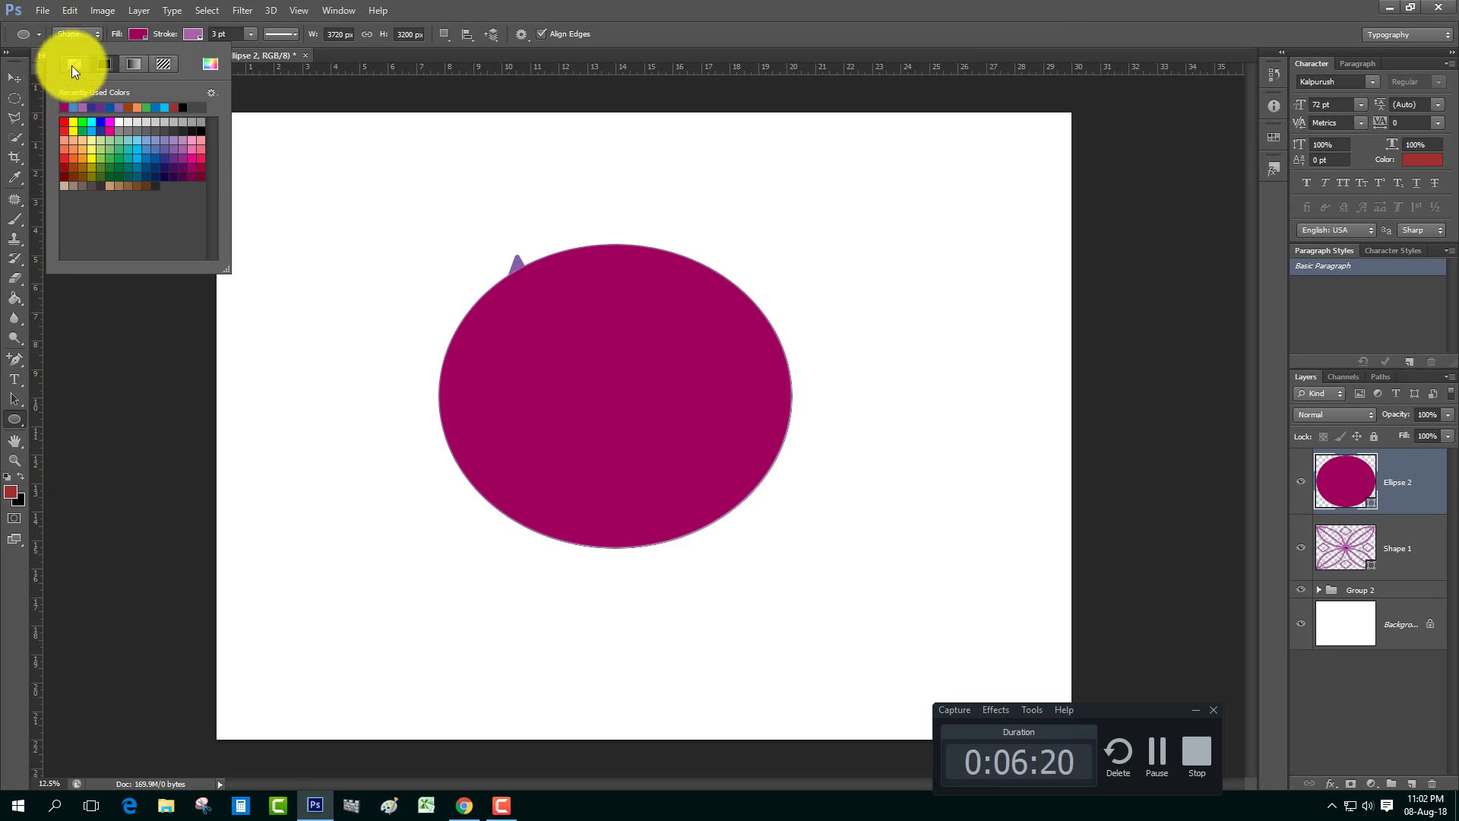
left_click(73, 66)
left_click(194, 33)
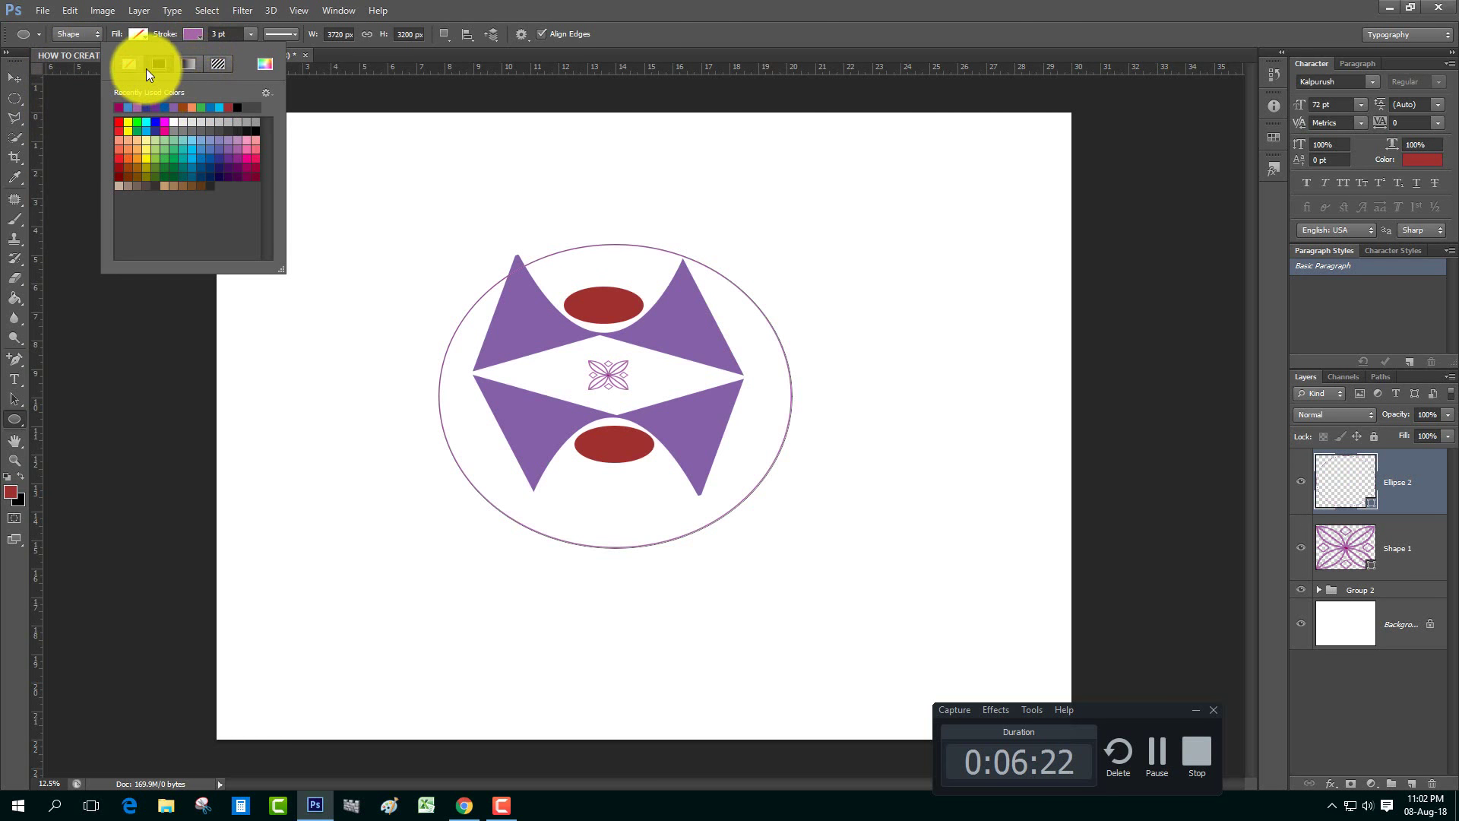
left_click(217, 147)
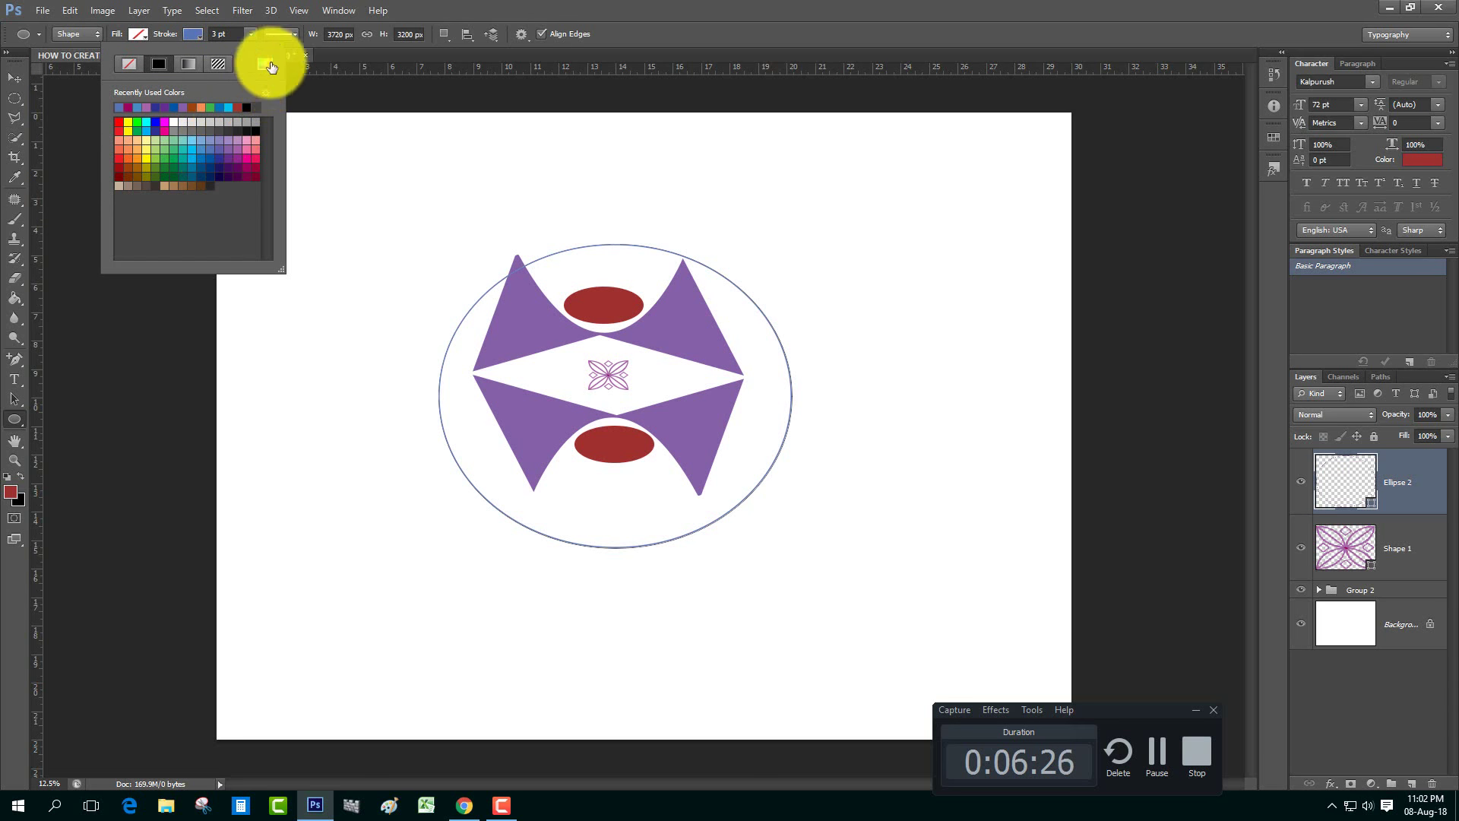
left_click(249, 34)
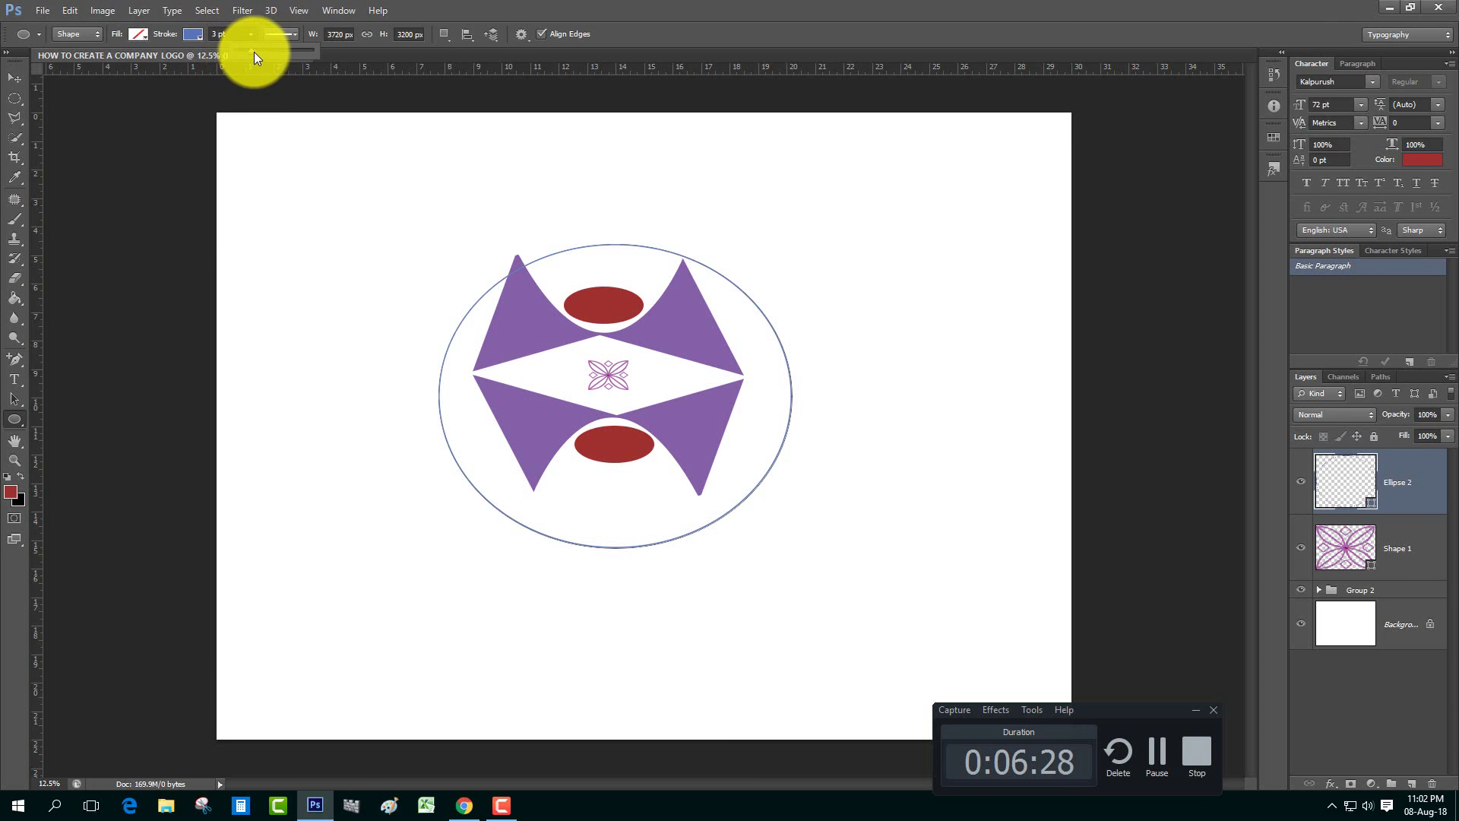
left_click_drag(254, 51, 262, 52)
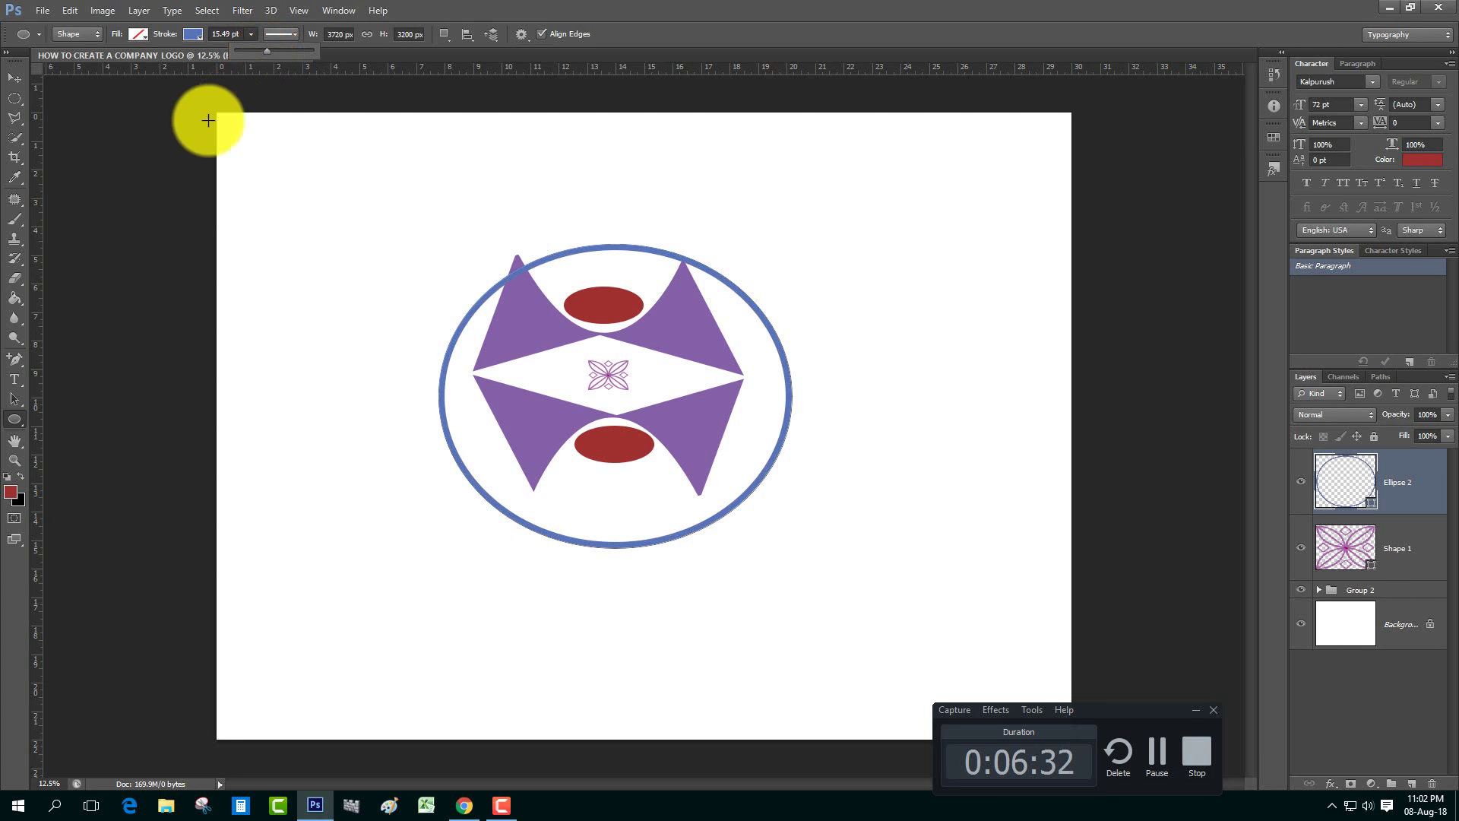
left_click(156, 163)
left_click(489, 258)
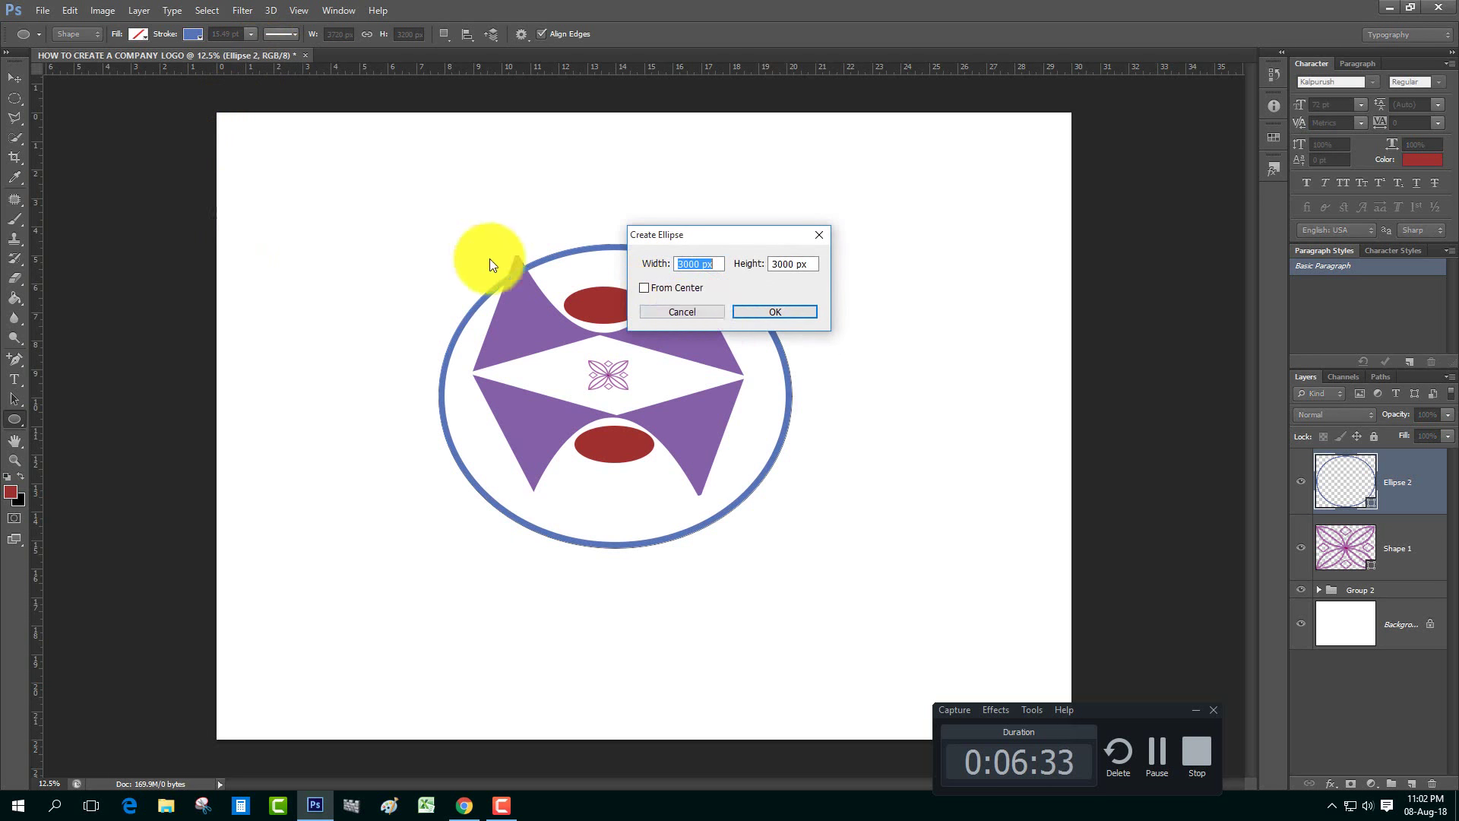
left_click(686, 310)
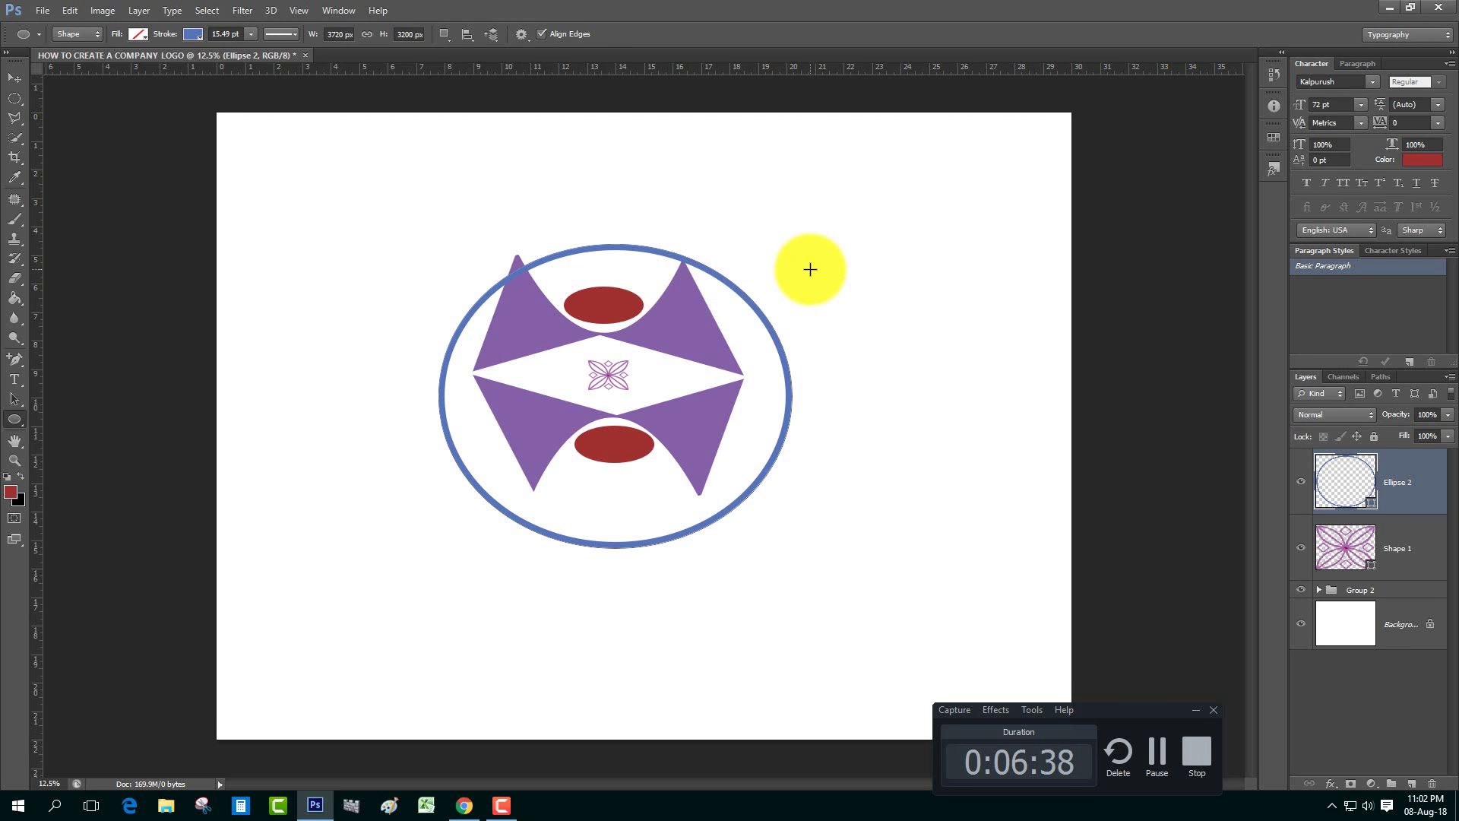
Step: Nudge the blue ring up three steps and left two steps with the arrow keys
left_click(13, 78)
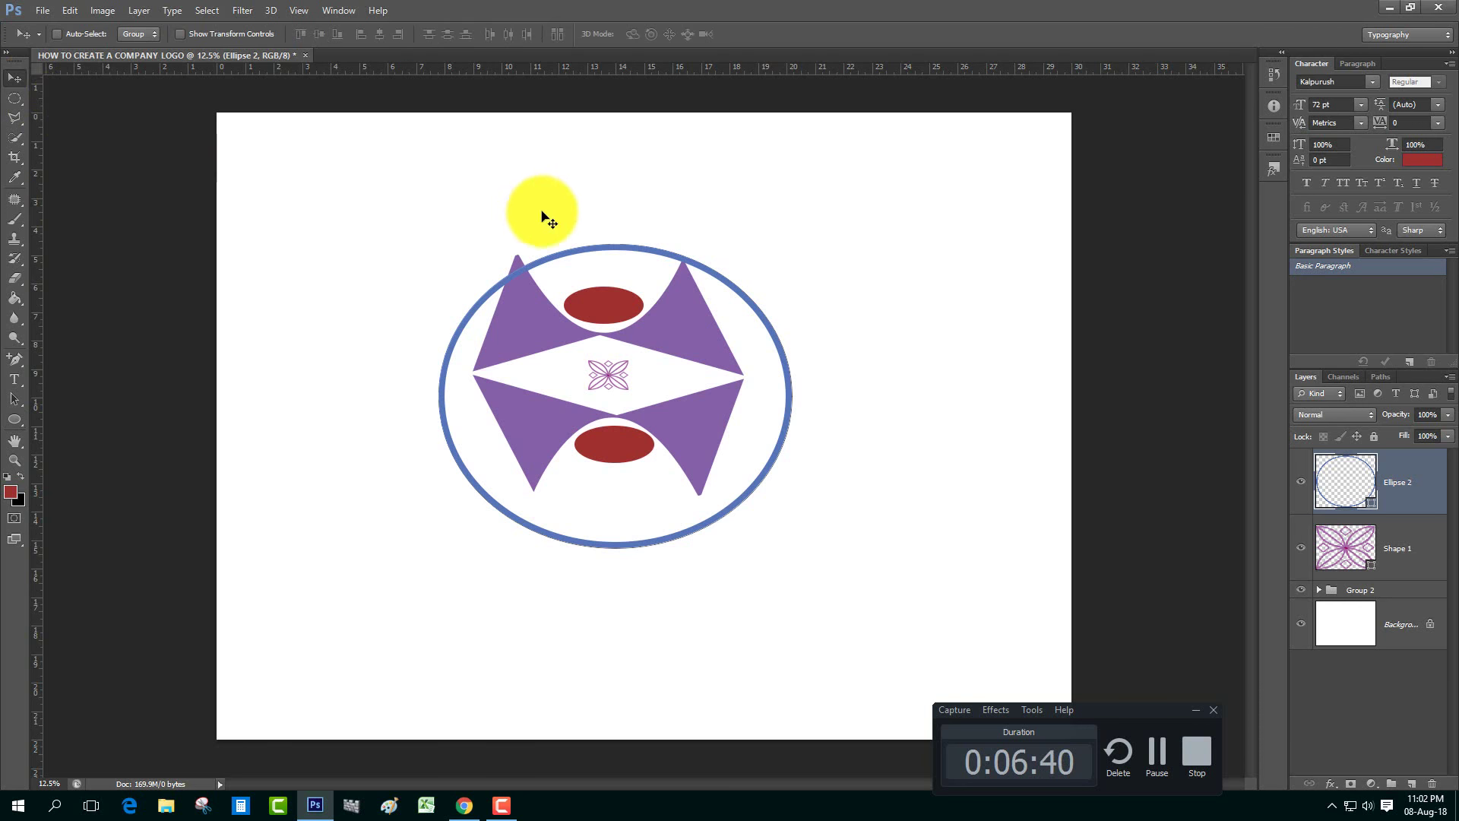
key("Up")
key("Up")
key("Up")
key("Up")
key("Up")
key("Up")
key("Up")
key("Up")
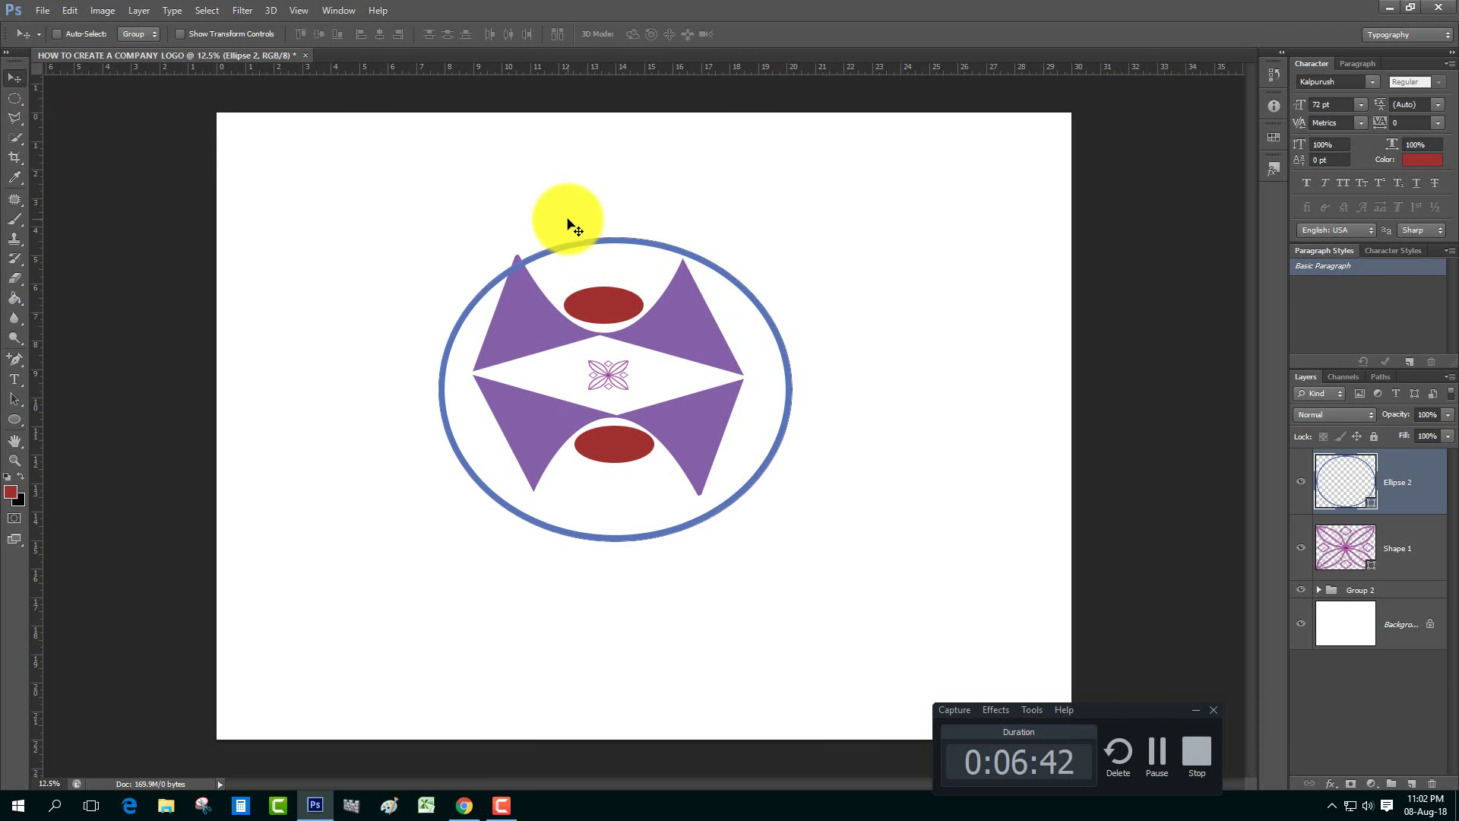
key("Up")
key("Up")
key("Up")
key("Up")
key("Up")
key("Up")
key("Up")
key("Up")
key("Up")
key("Up")
key("Up")
key("Up")
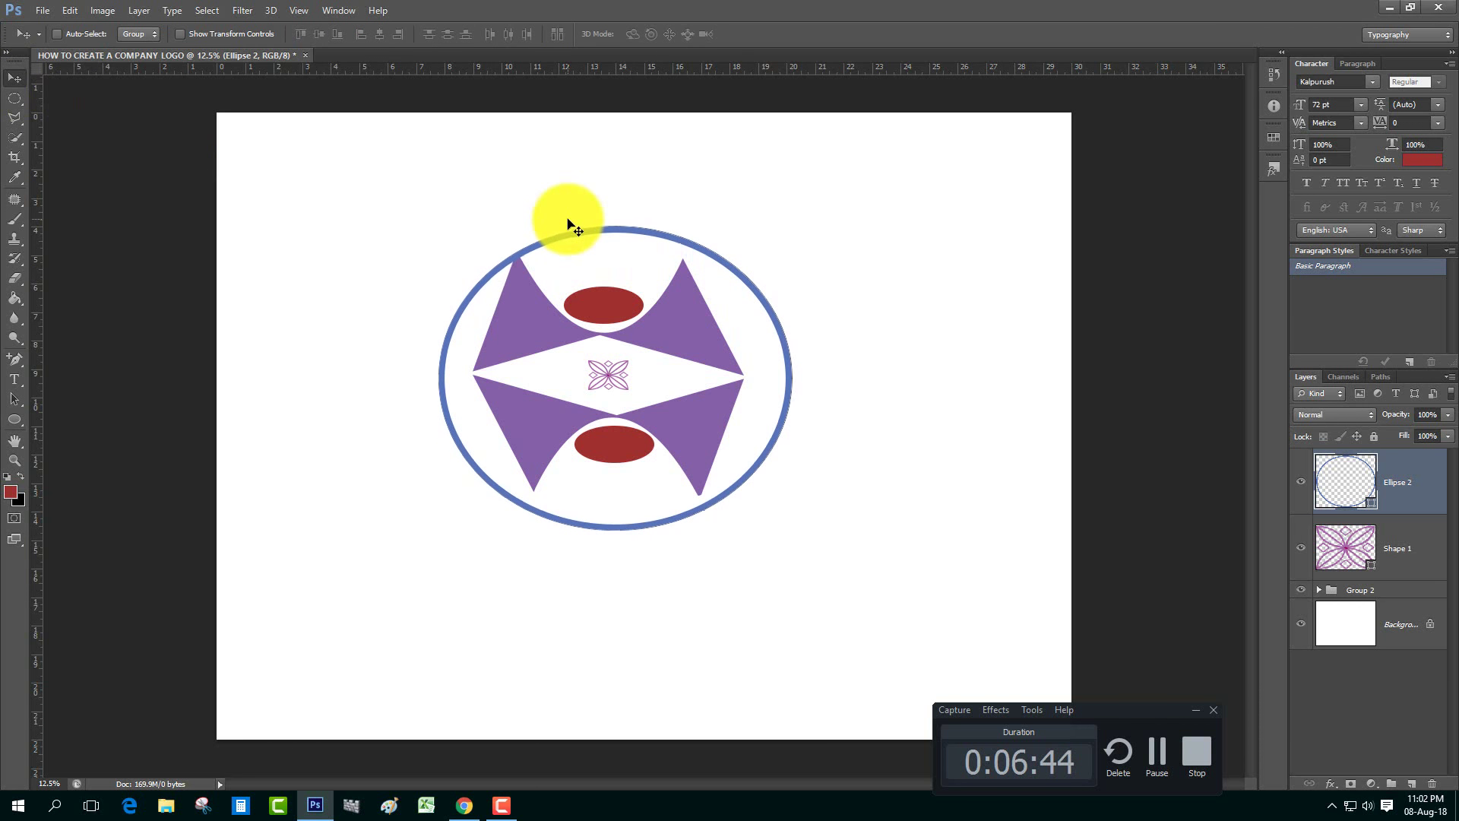
key("Up")
key("Up")
key("Up")
key("Up")
key("Up")
key("Up")
key("Left")
key("Left")
key("Left")
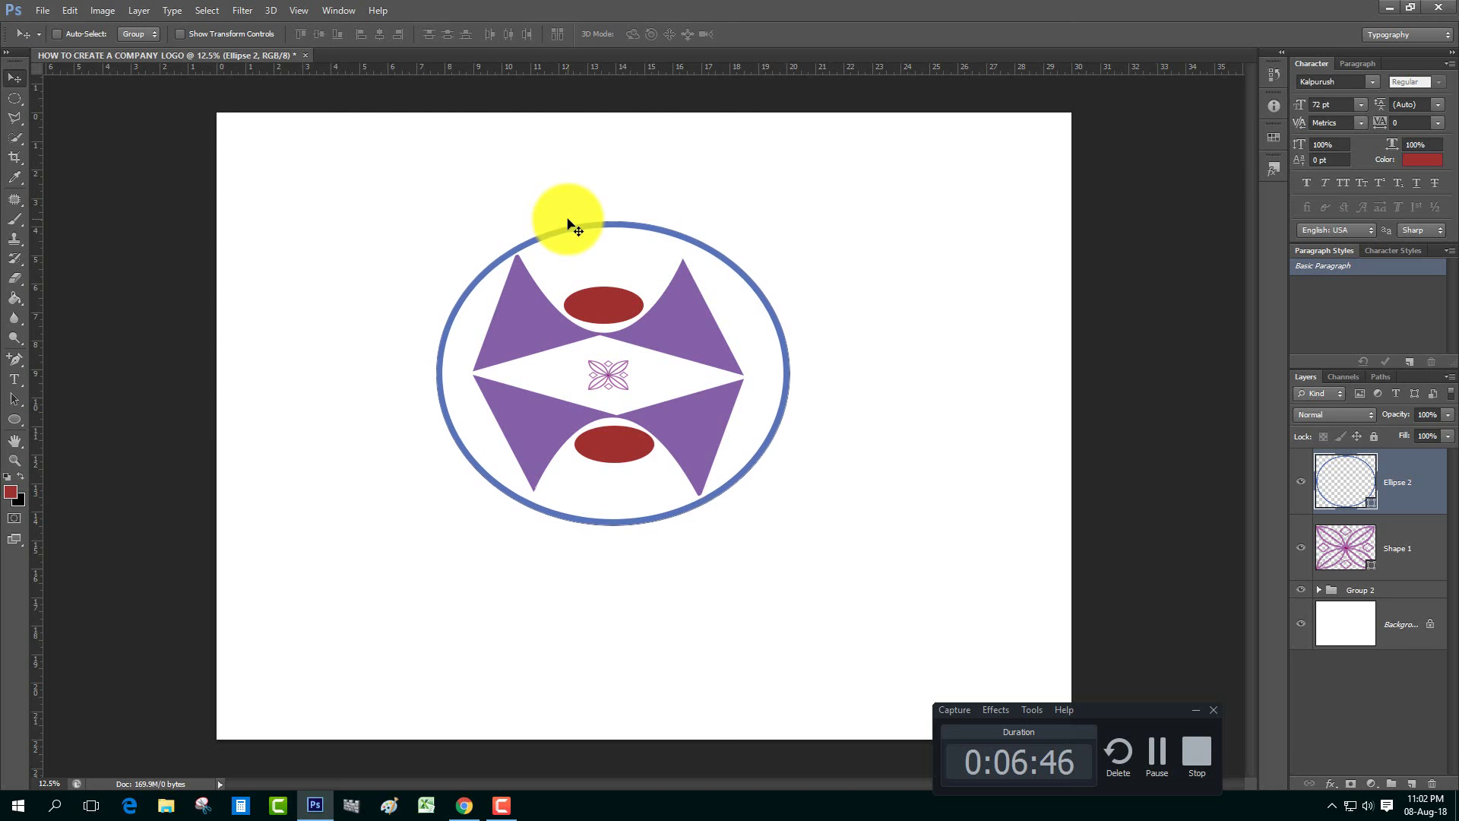
key("Left")
key("Left")
key("Left")
key("Left")
key("Left")
key("Left")
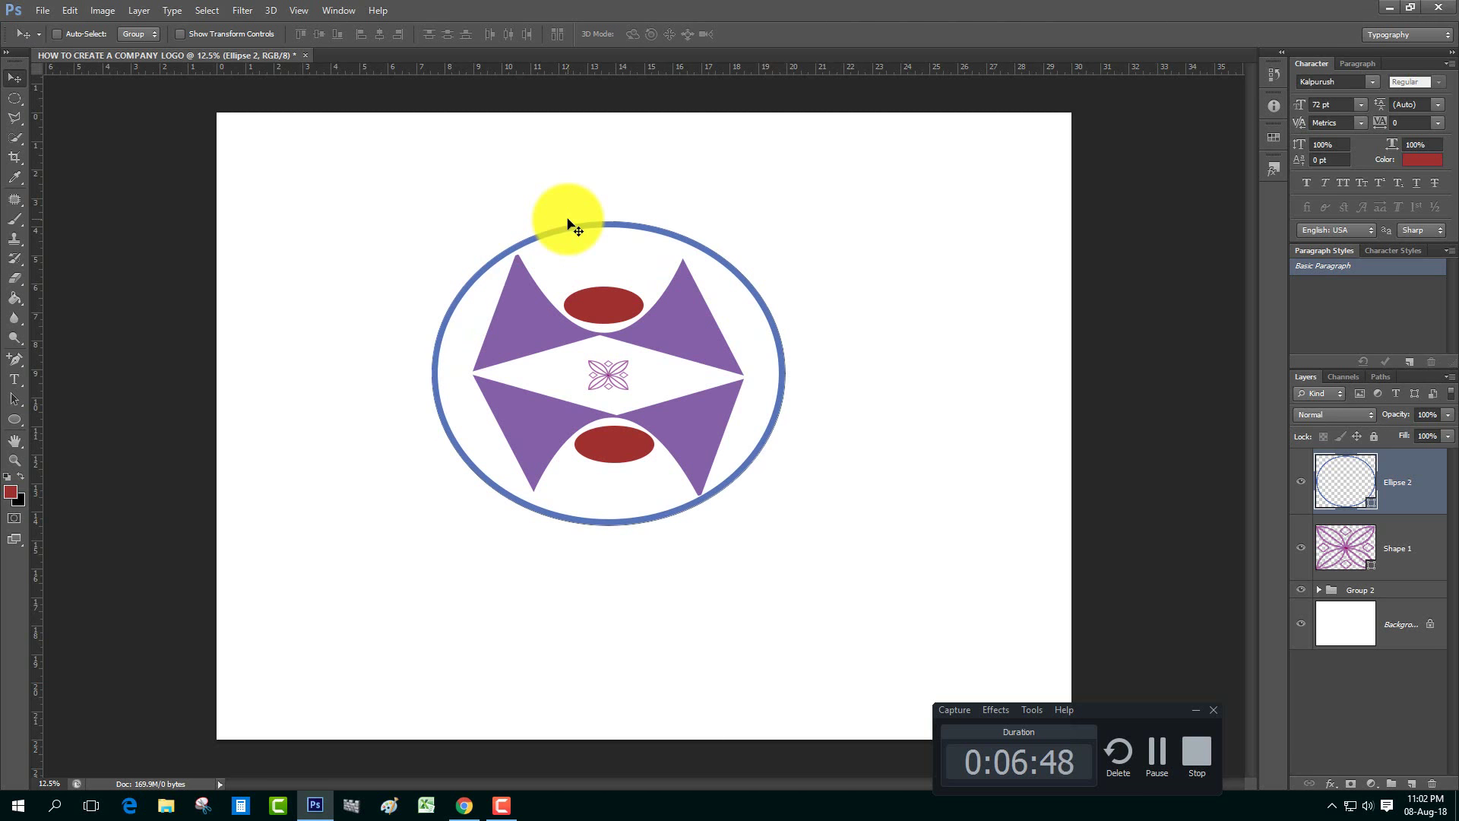
Step: Narrow the ring from both sides to about 86.68% width
key("ctrl+t")
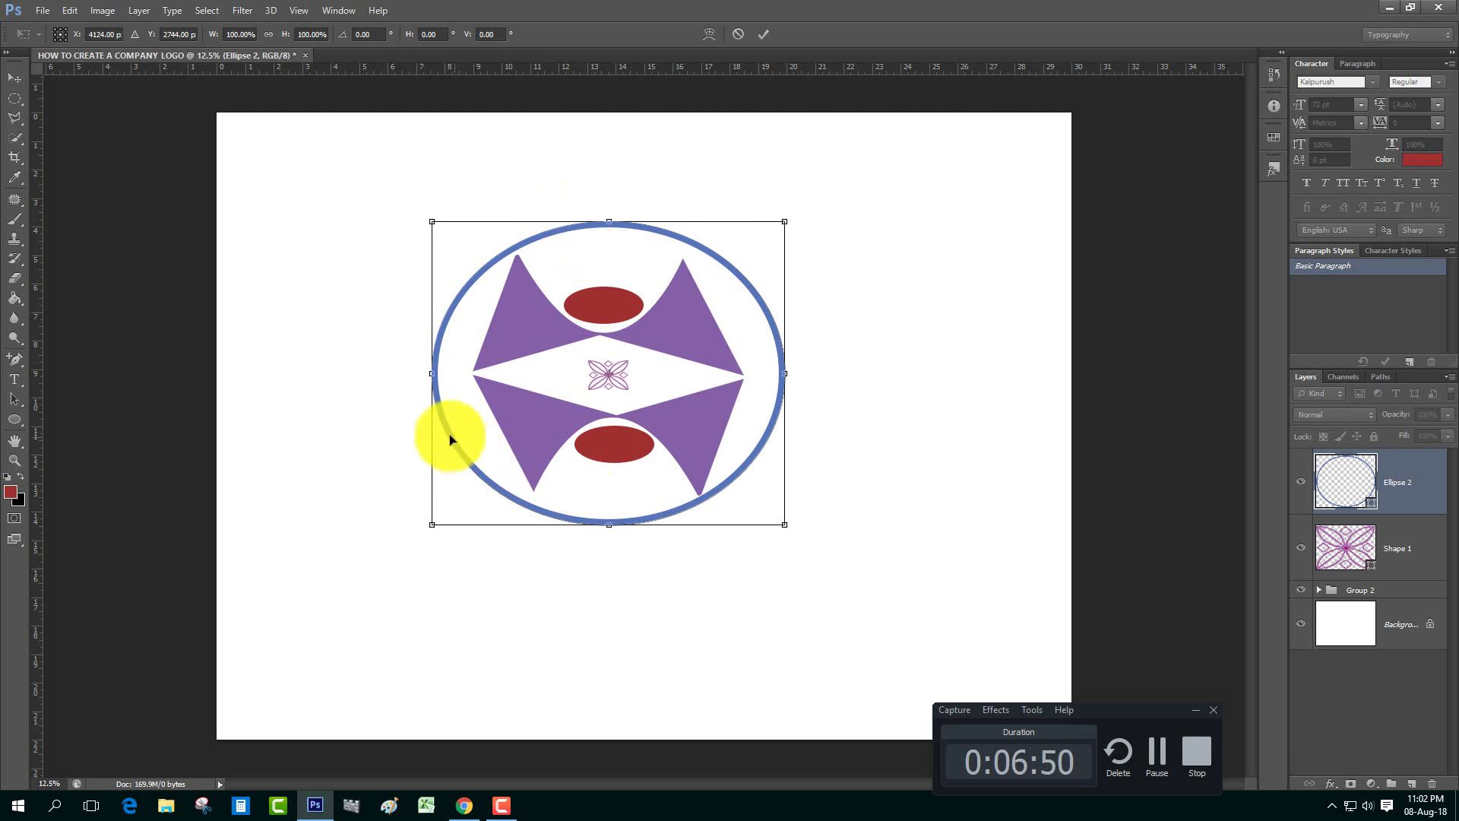
left_click_drag(432, 373, 451, 373)
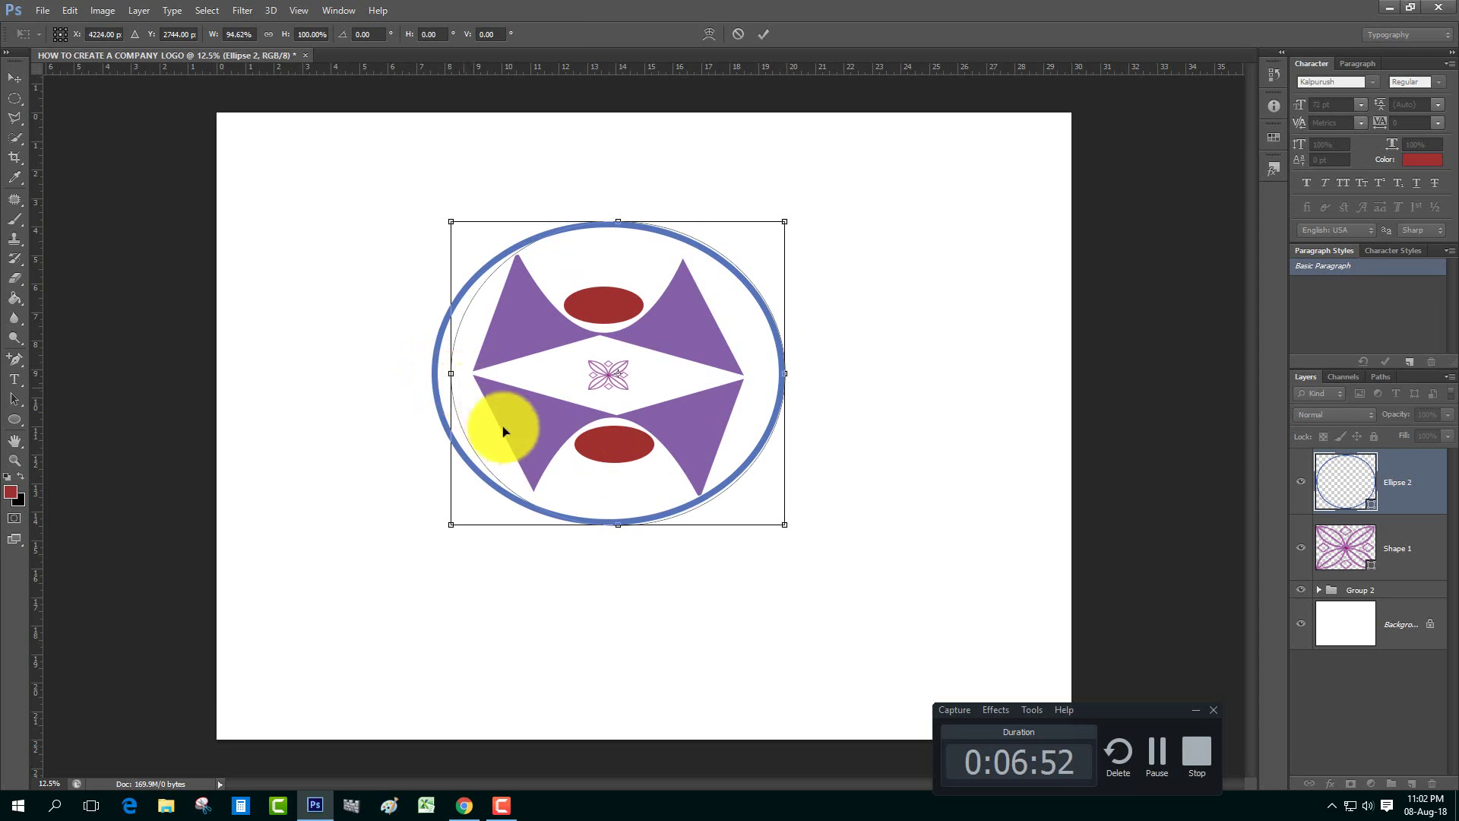
left_click_drag(775, 370, 765, 371)
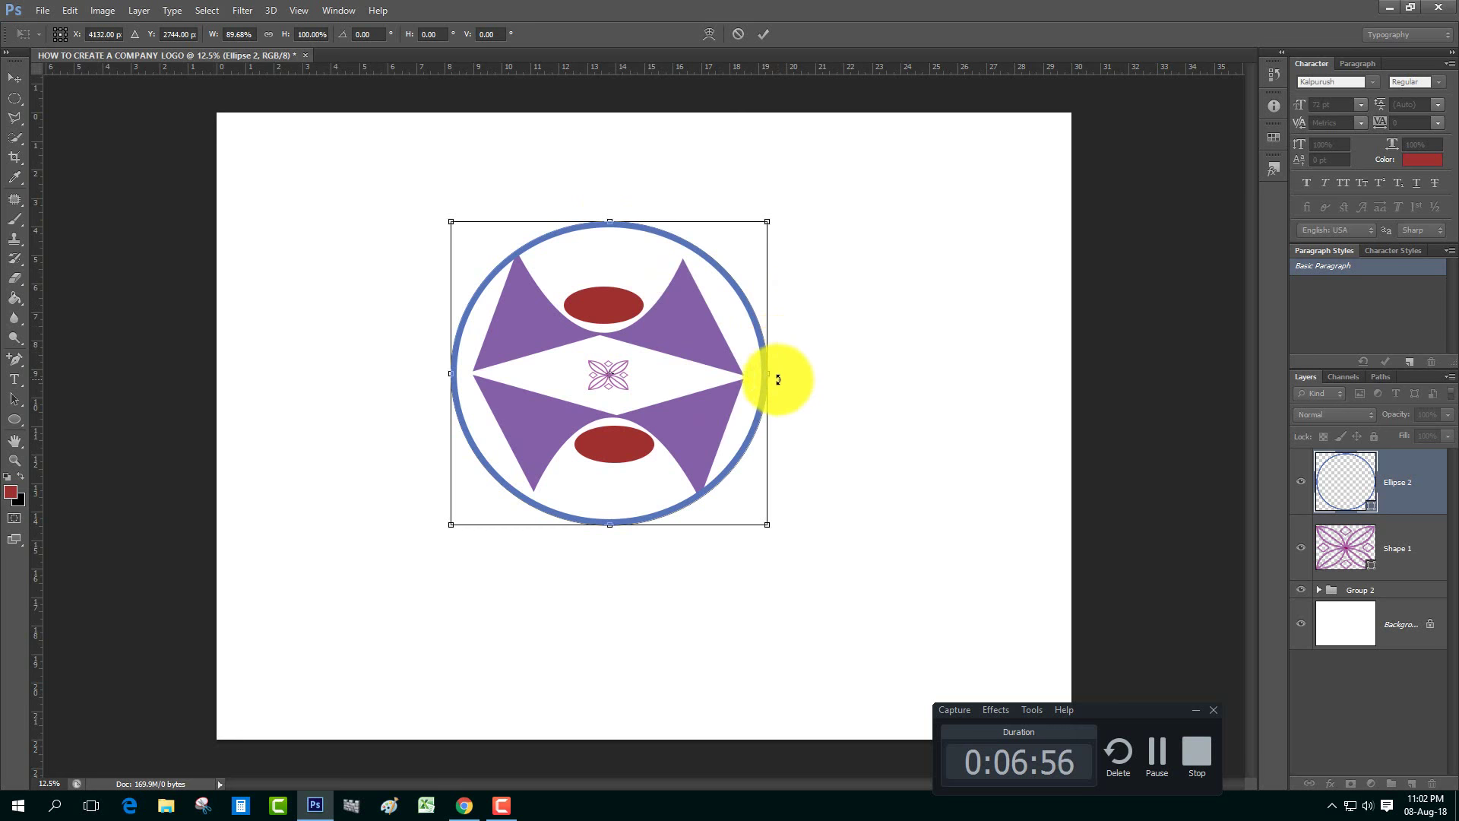
left_click_drag(765, 374, 762, 373)
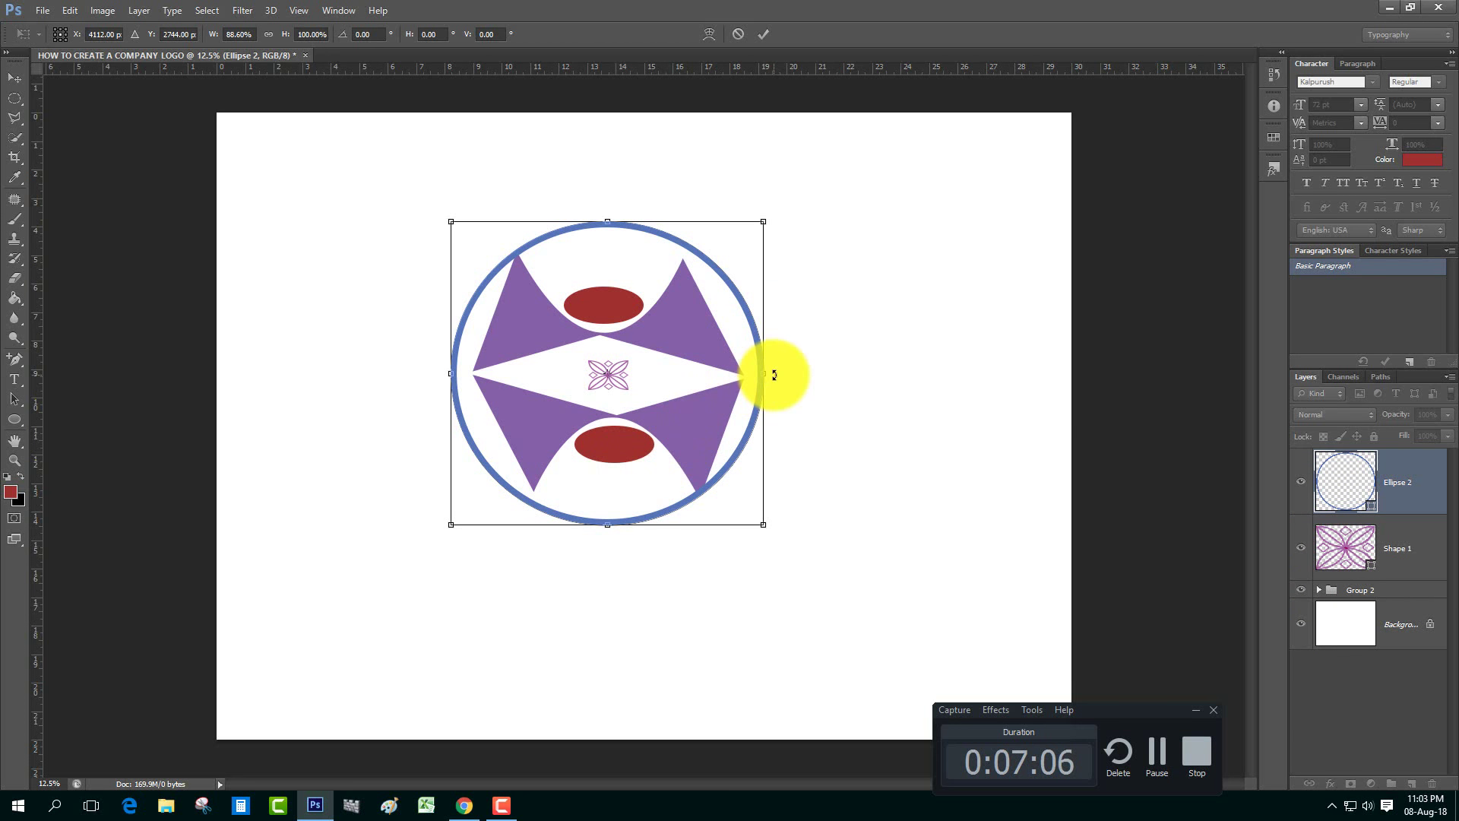
key("Return")
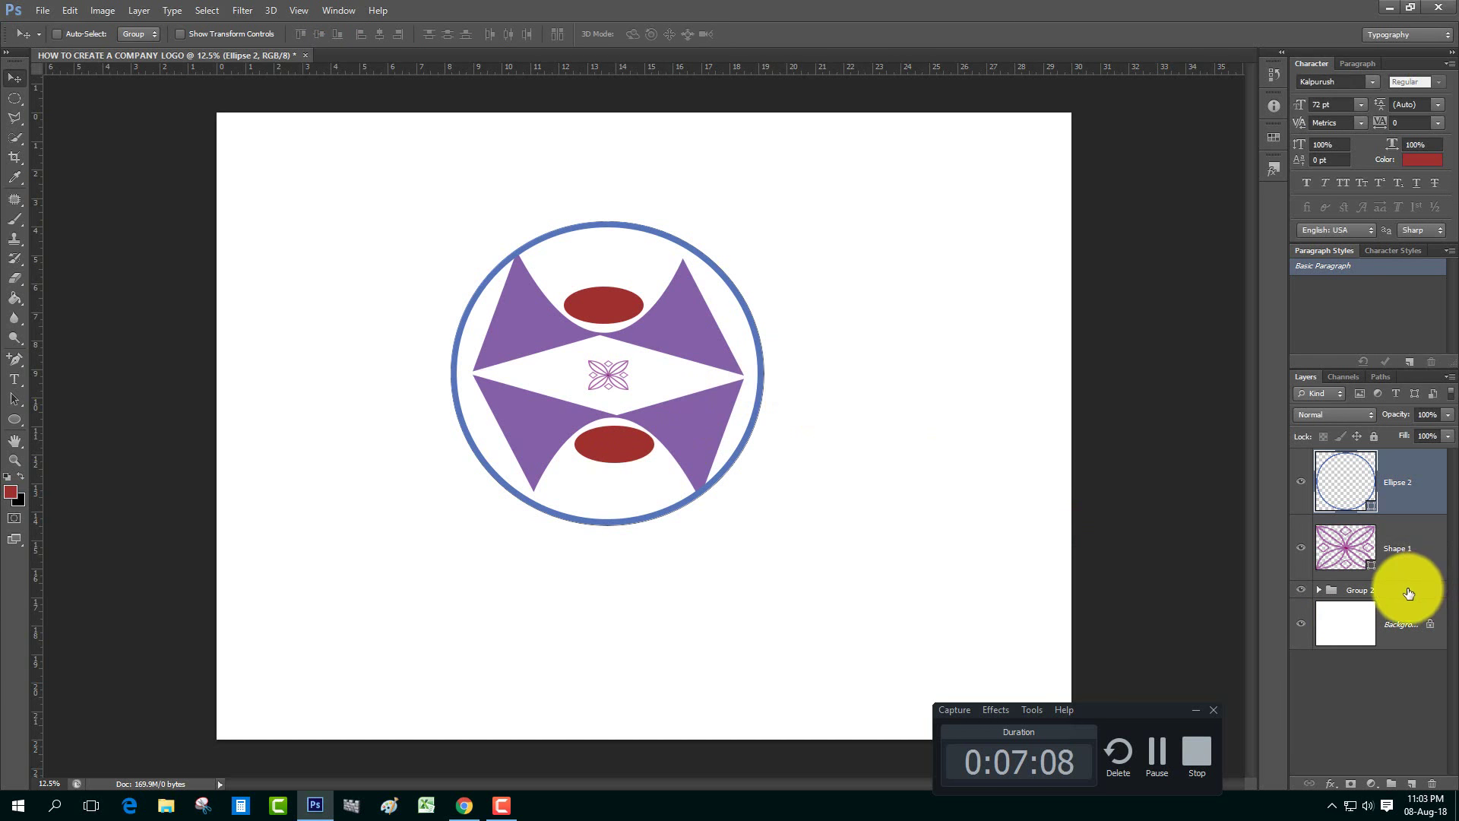
Step: Scale Group 2 down to about 81.53% width and 92.44% height inside the ring
left_click(1409, 592)
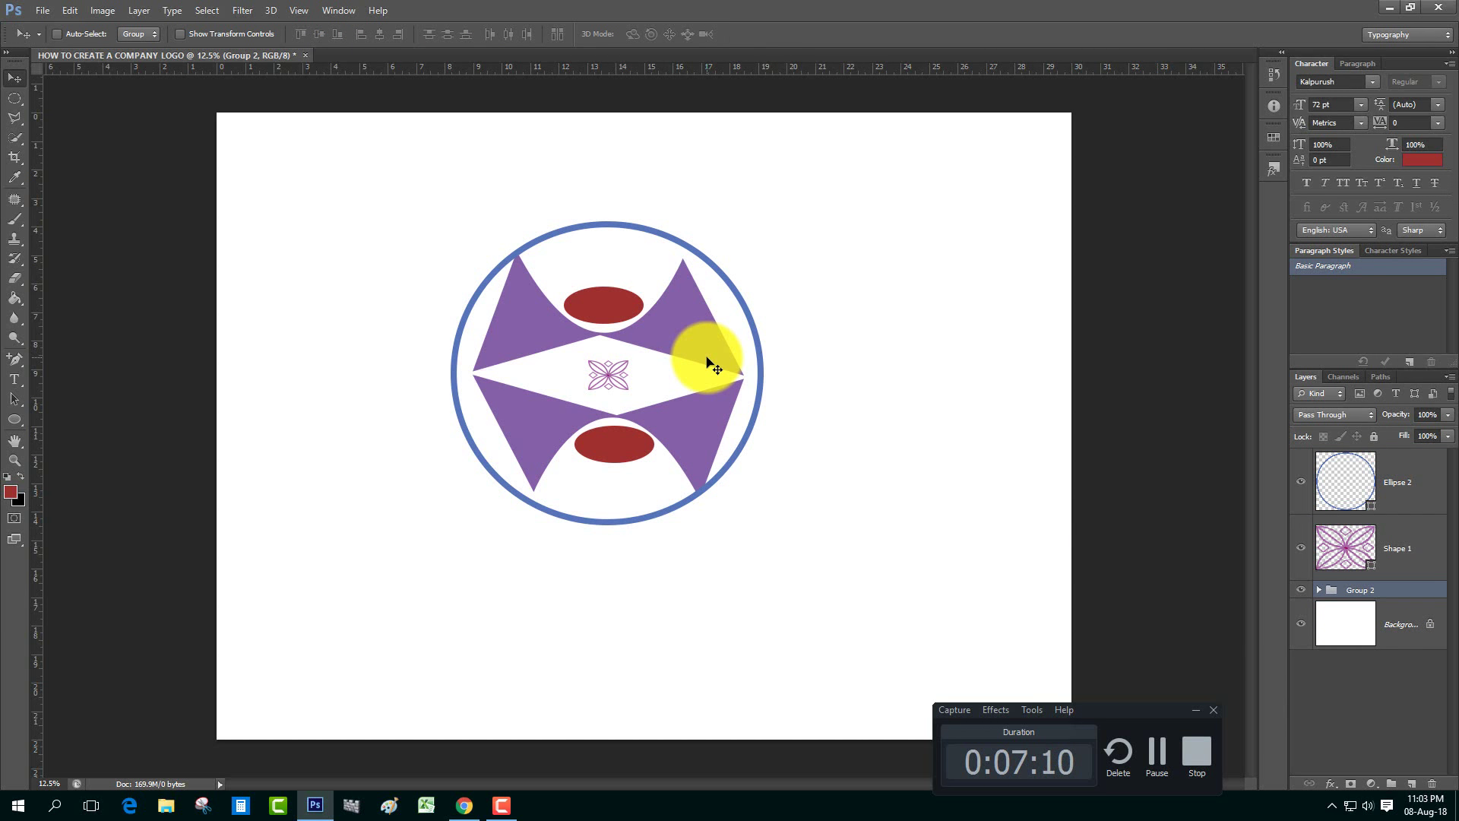
key("ctrl+t")
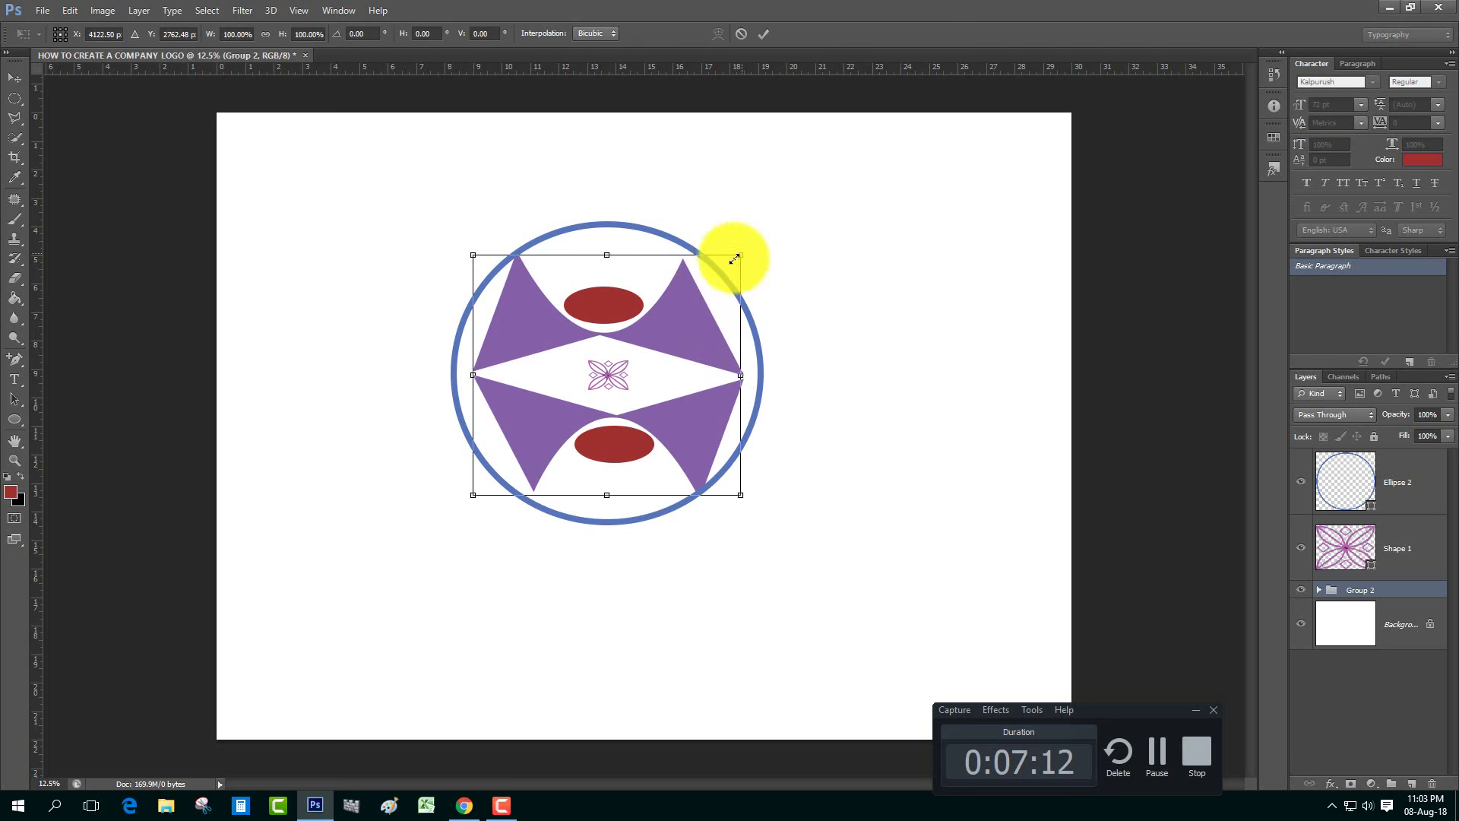
left_click_drag(743, 256, 724, 266)
left_click_drag(471, 269, 504, 273)
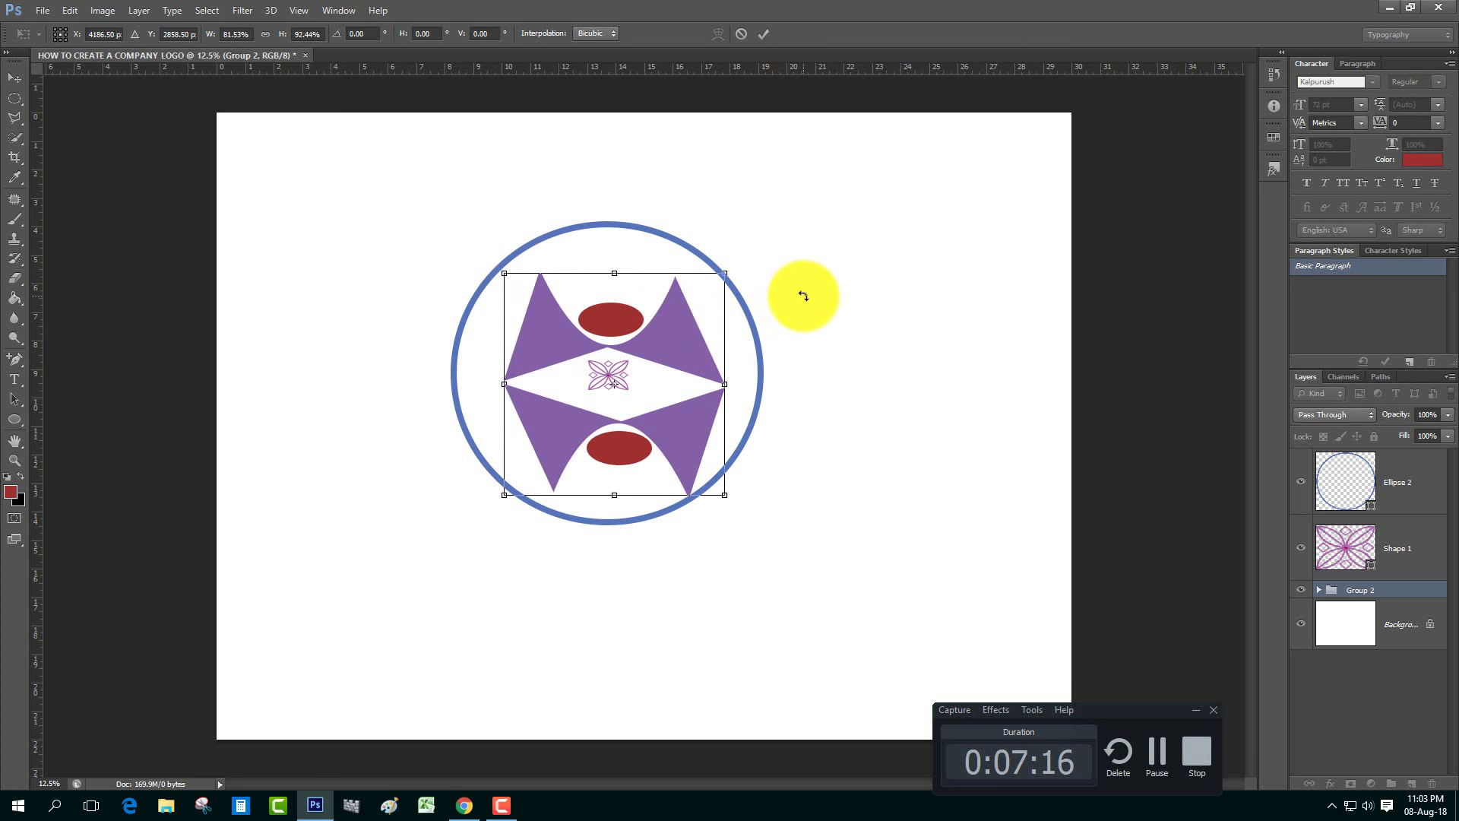
key("Return")
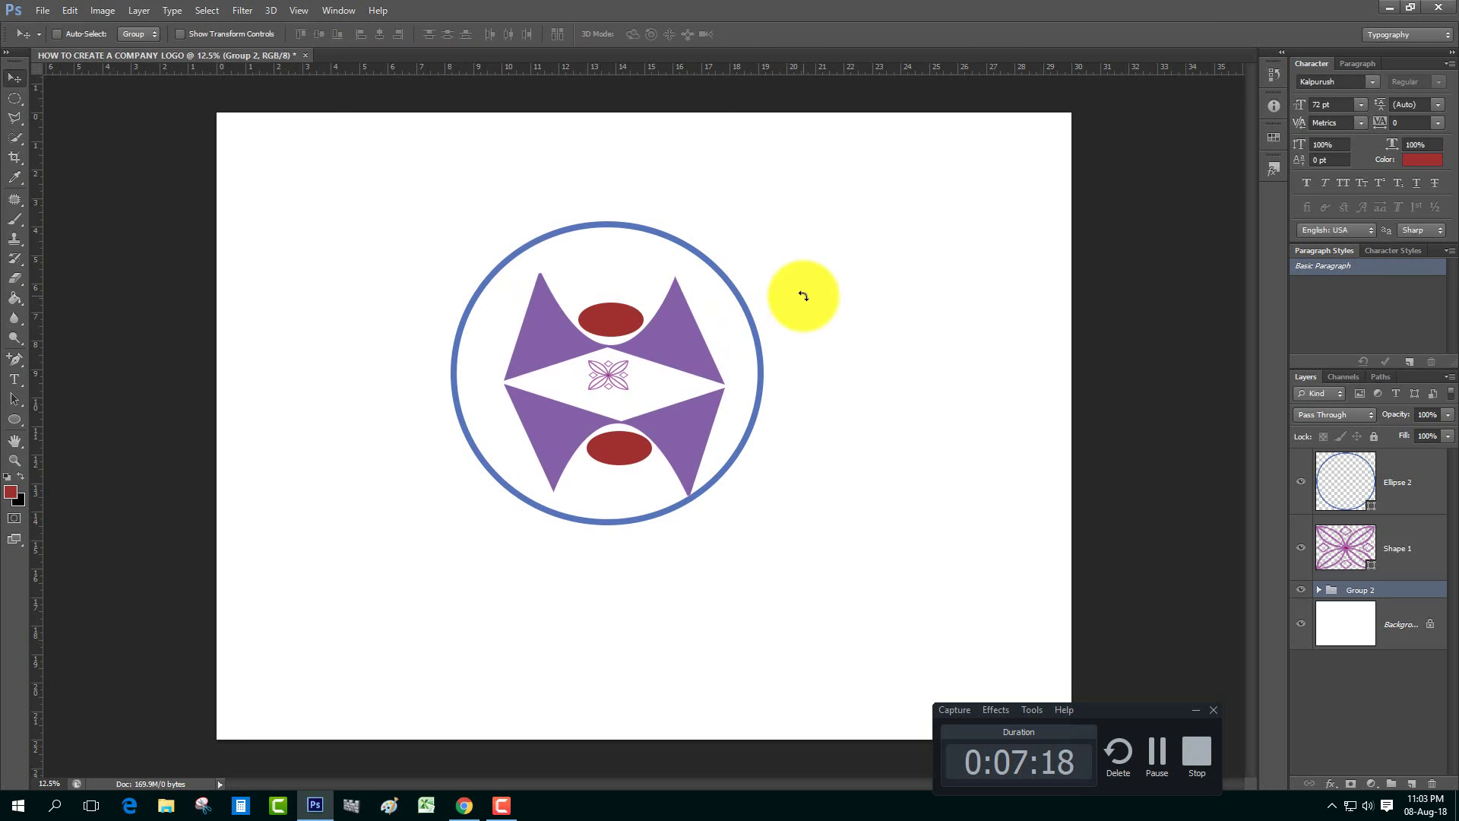
Step: Shrink Ellipse 2 from its top-right corner and shift it right to centre it
left_click(1434, 492)
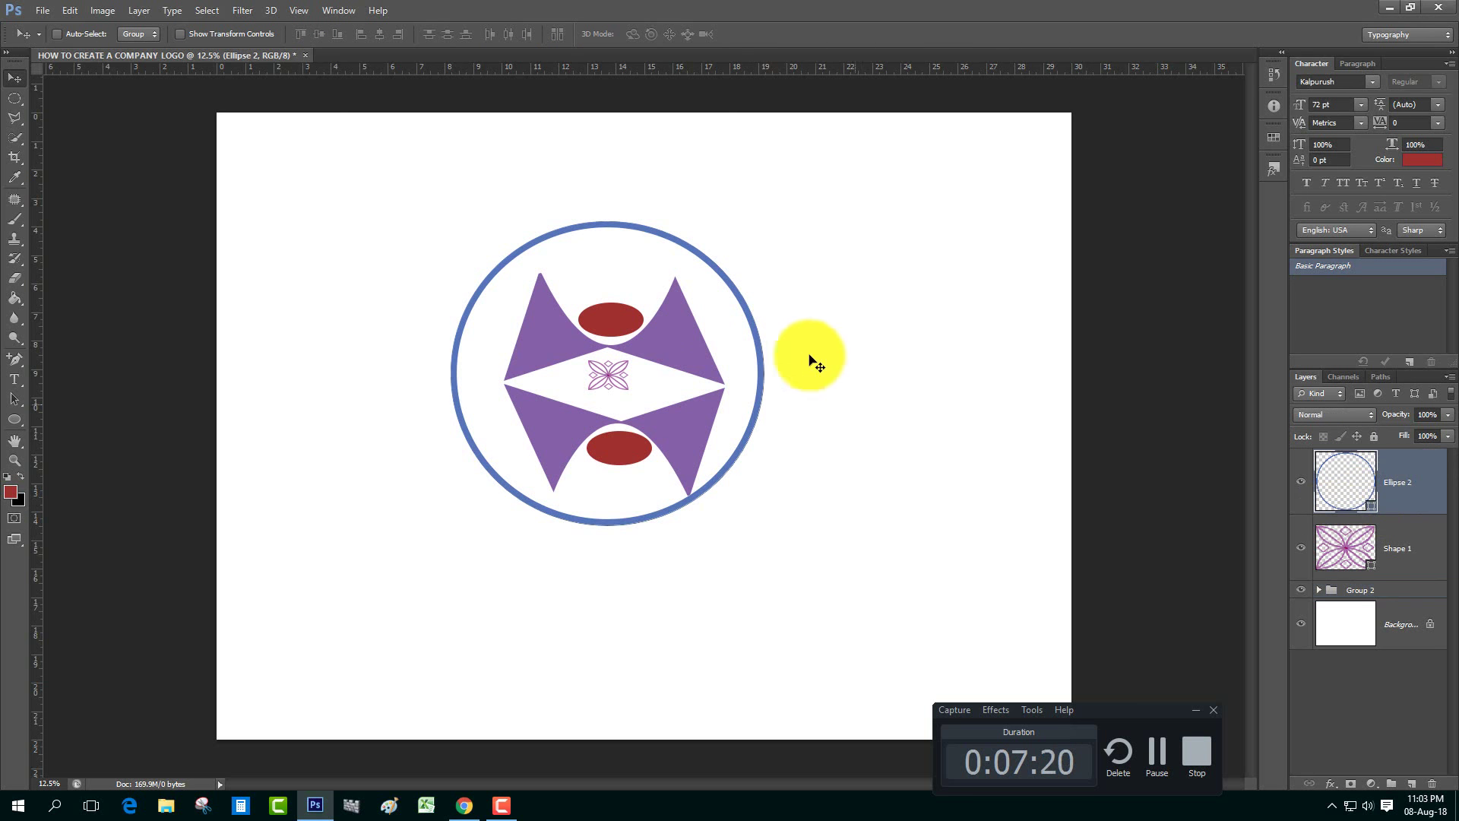
key("ctrl+t")
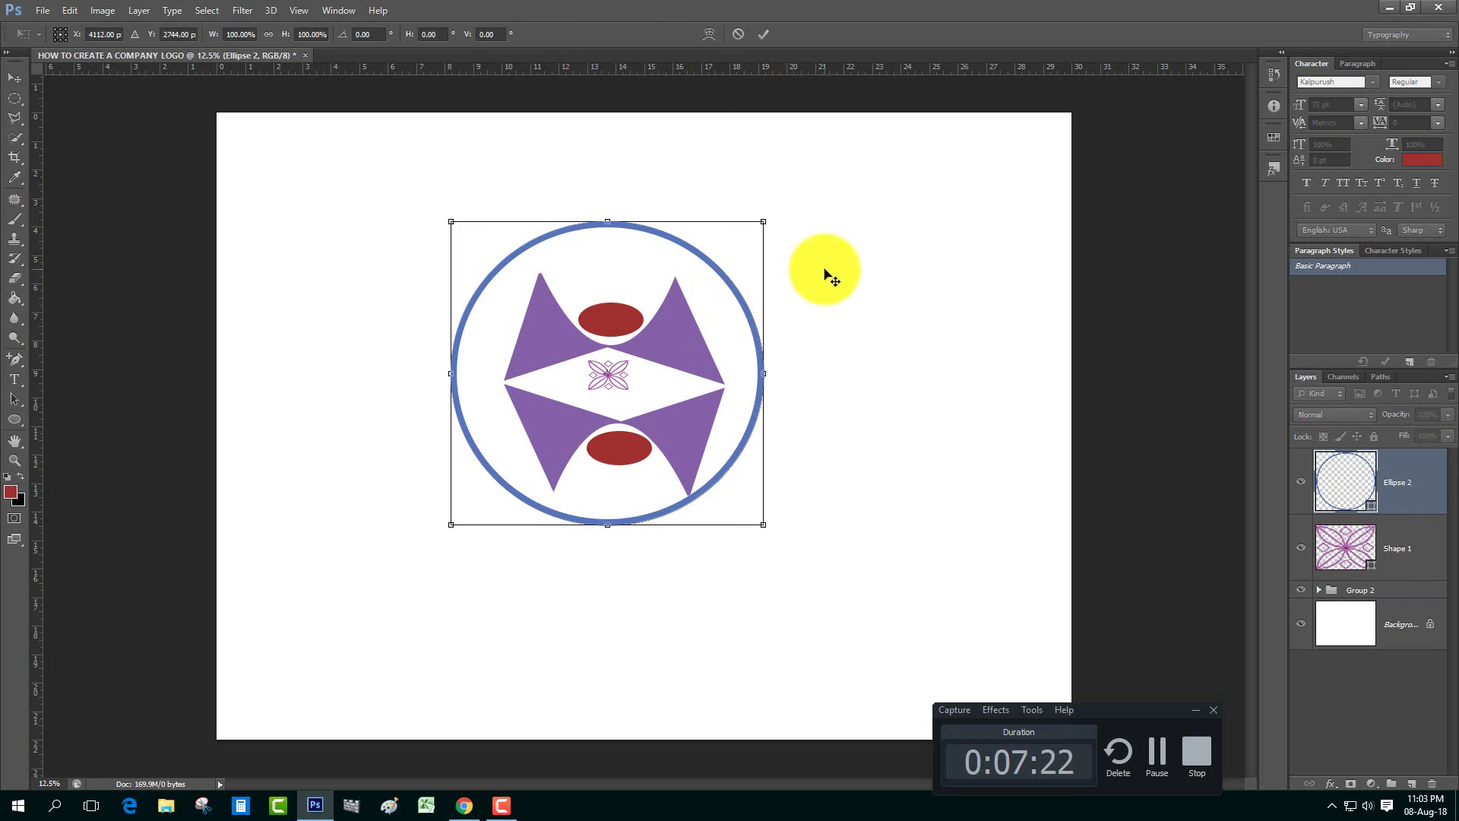
left_click_drag(763, 222, 722, 248)
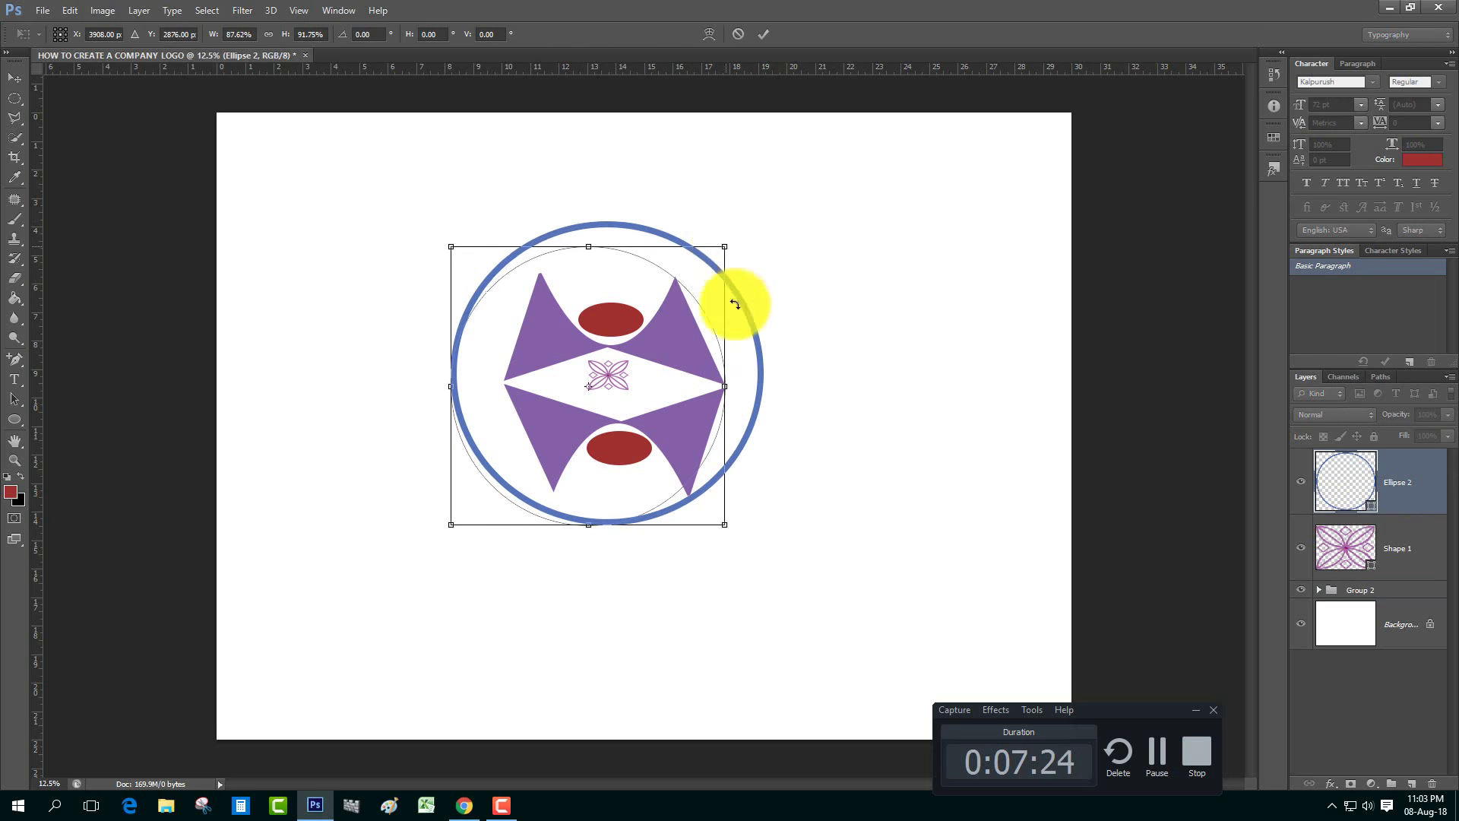
key("Right")
key("Right")
key("Right")
key("Right")
key("Right")
key("Right")
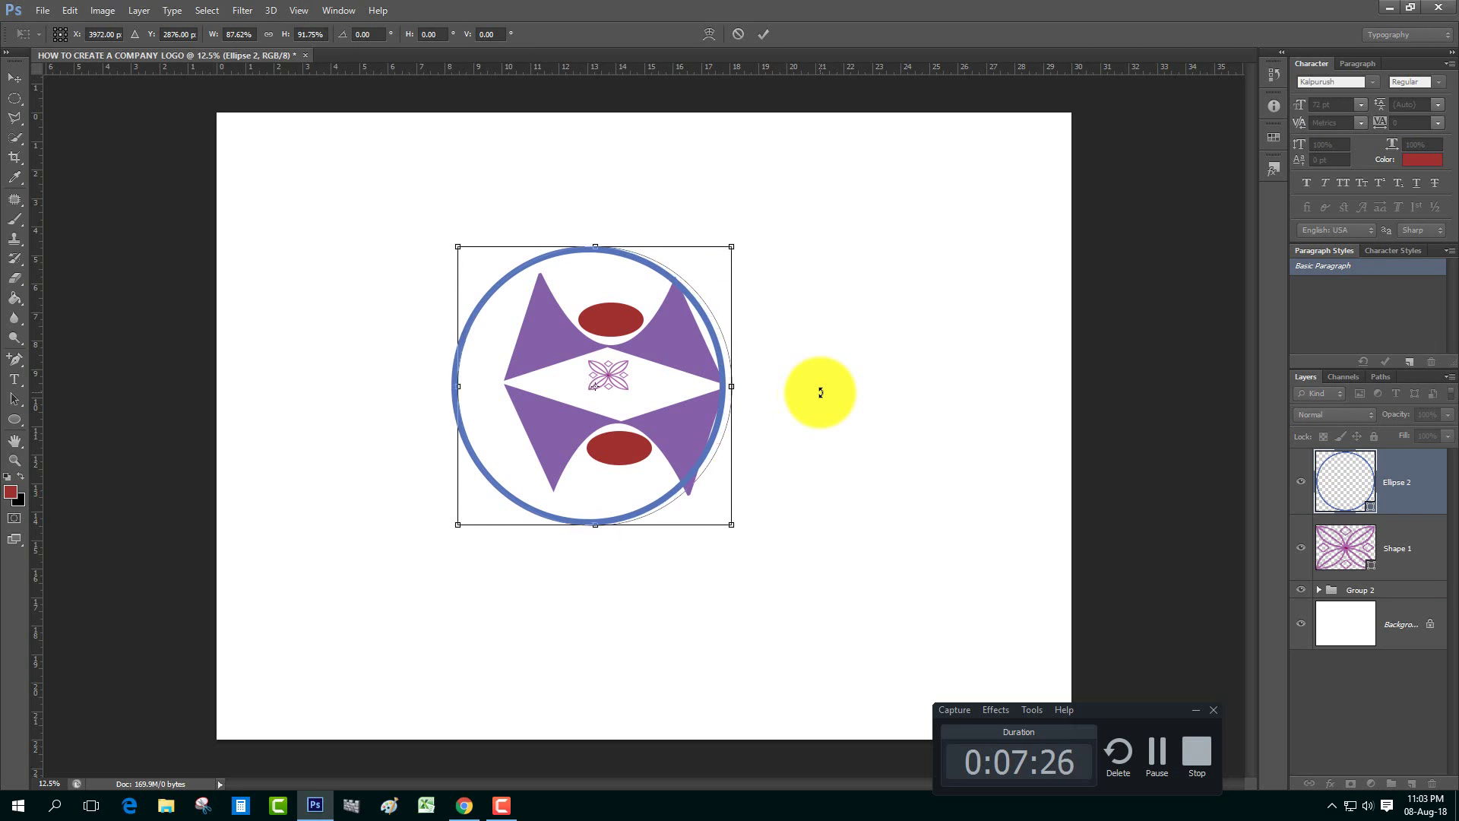
key("Right")
key("Right")
key("Right")
key("Right")
key("Right")
key("Right")
key("Right")
key("Right")
key("Right")
key("Right")
key("Right")
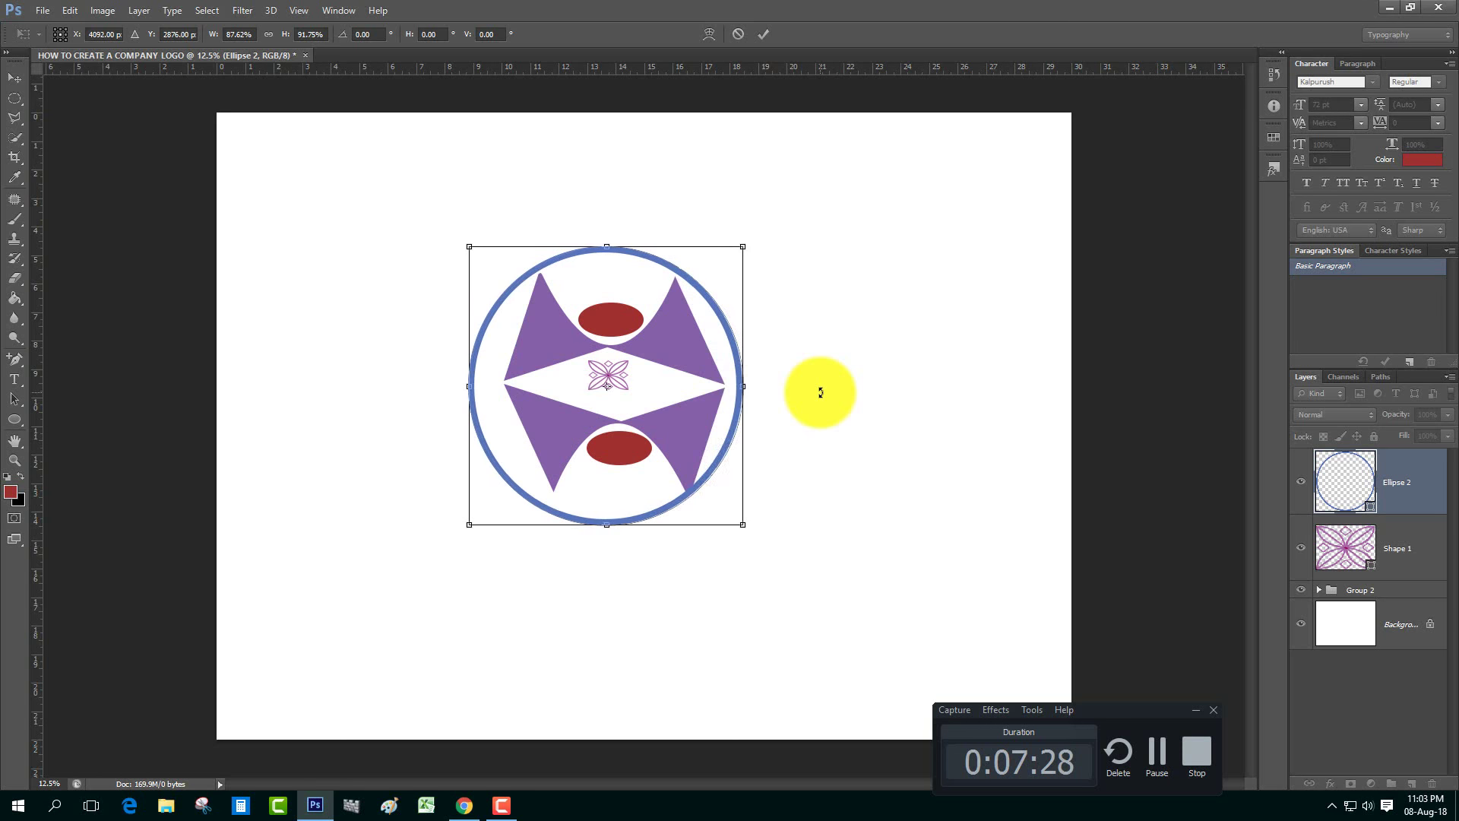
key("Right")
key("Right")
key("Right")
key("Right")
key("Right")
key("Right")
key("Right")
key("Right")
key("Right")
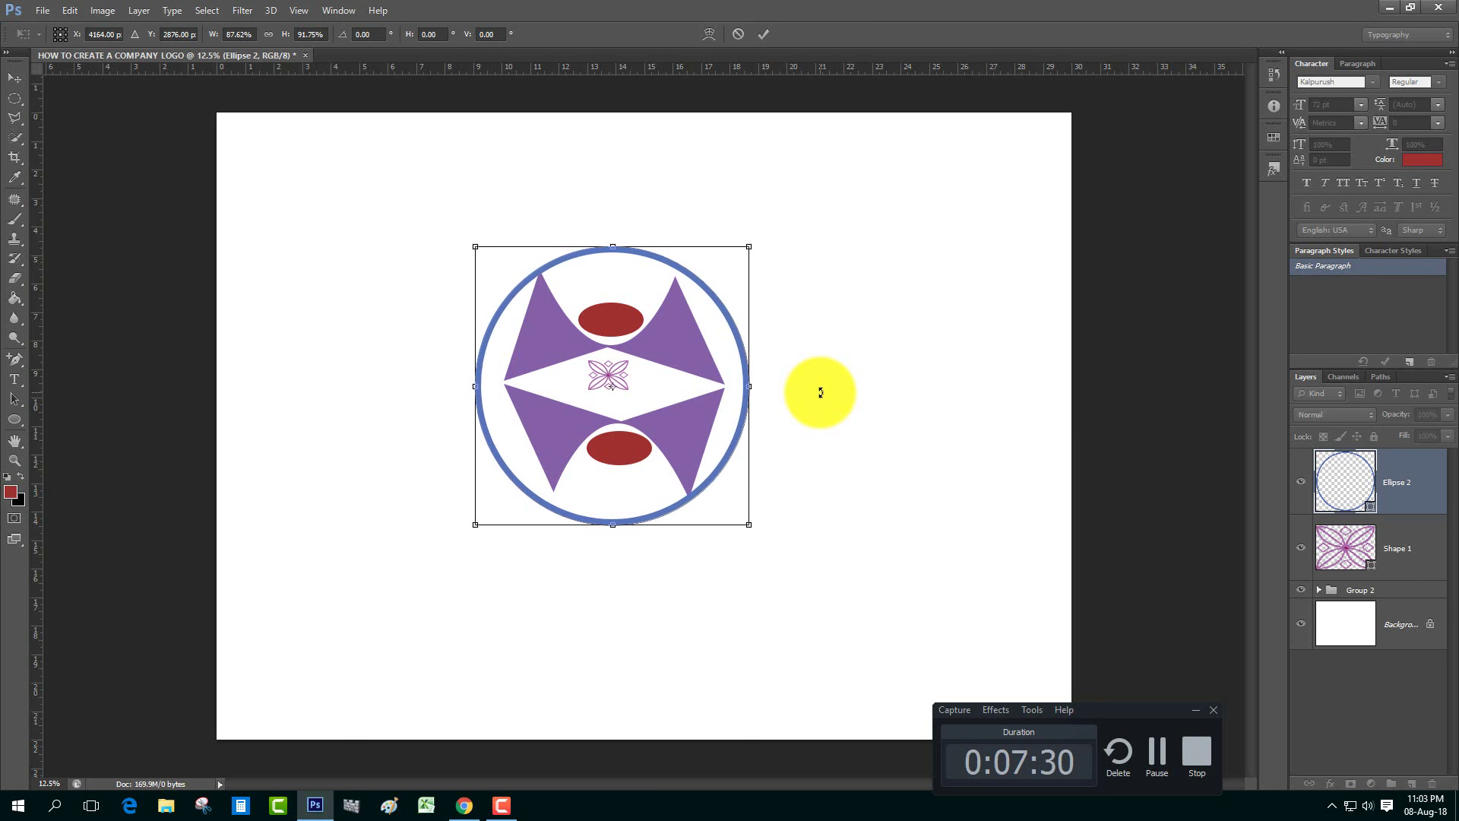
key("Right")
key("Right")
key("Right")
key("Right")
key("Right")
key("Right")
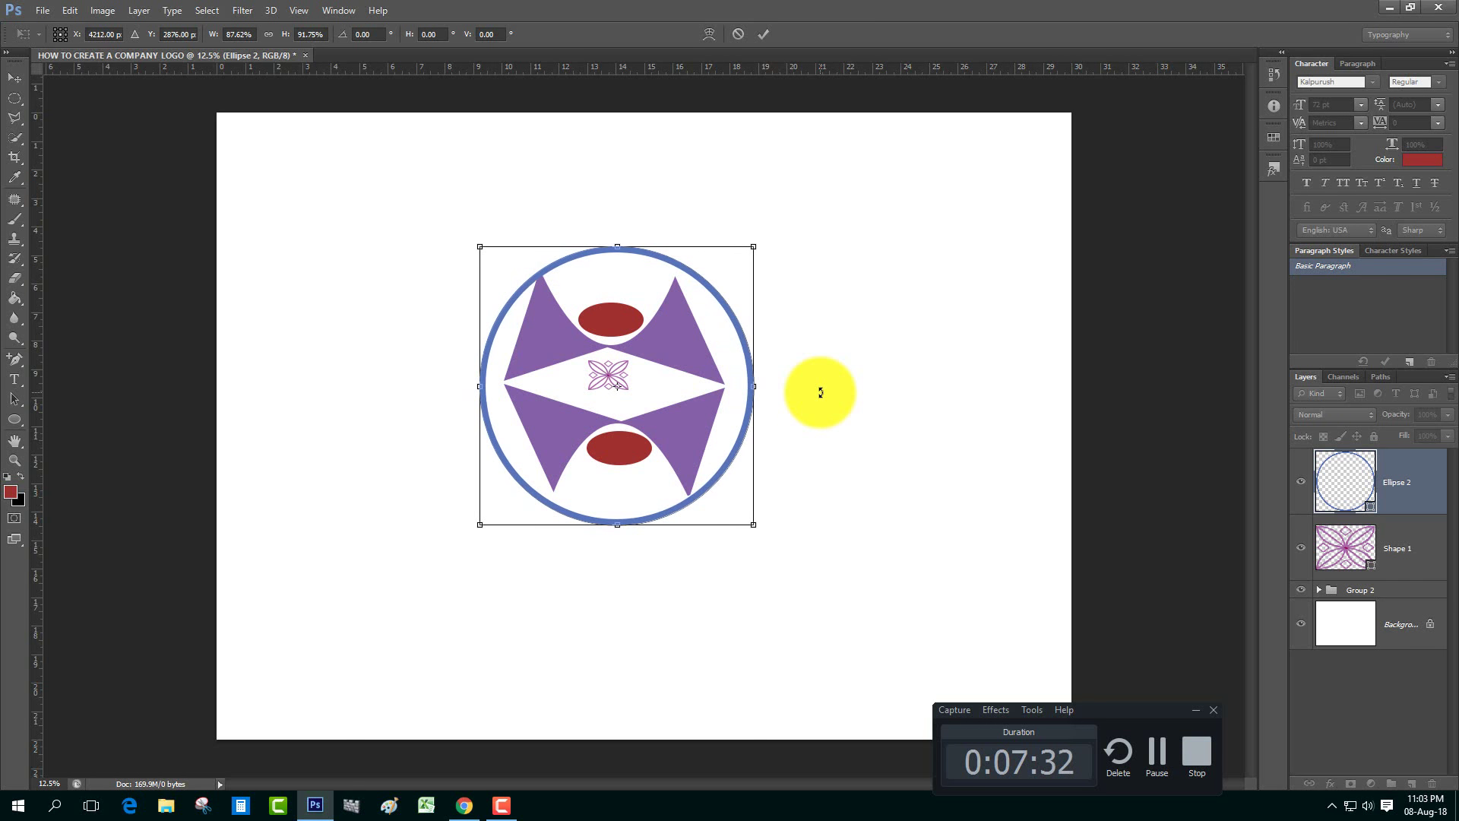
key("Right")
key("Right")
key("Right")
key("Right")
key("Right")
key("Right")
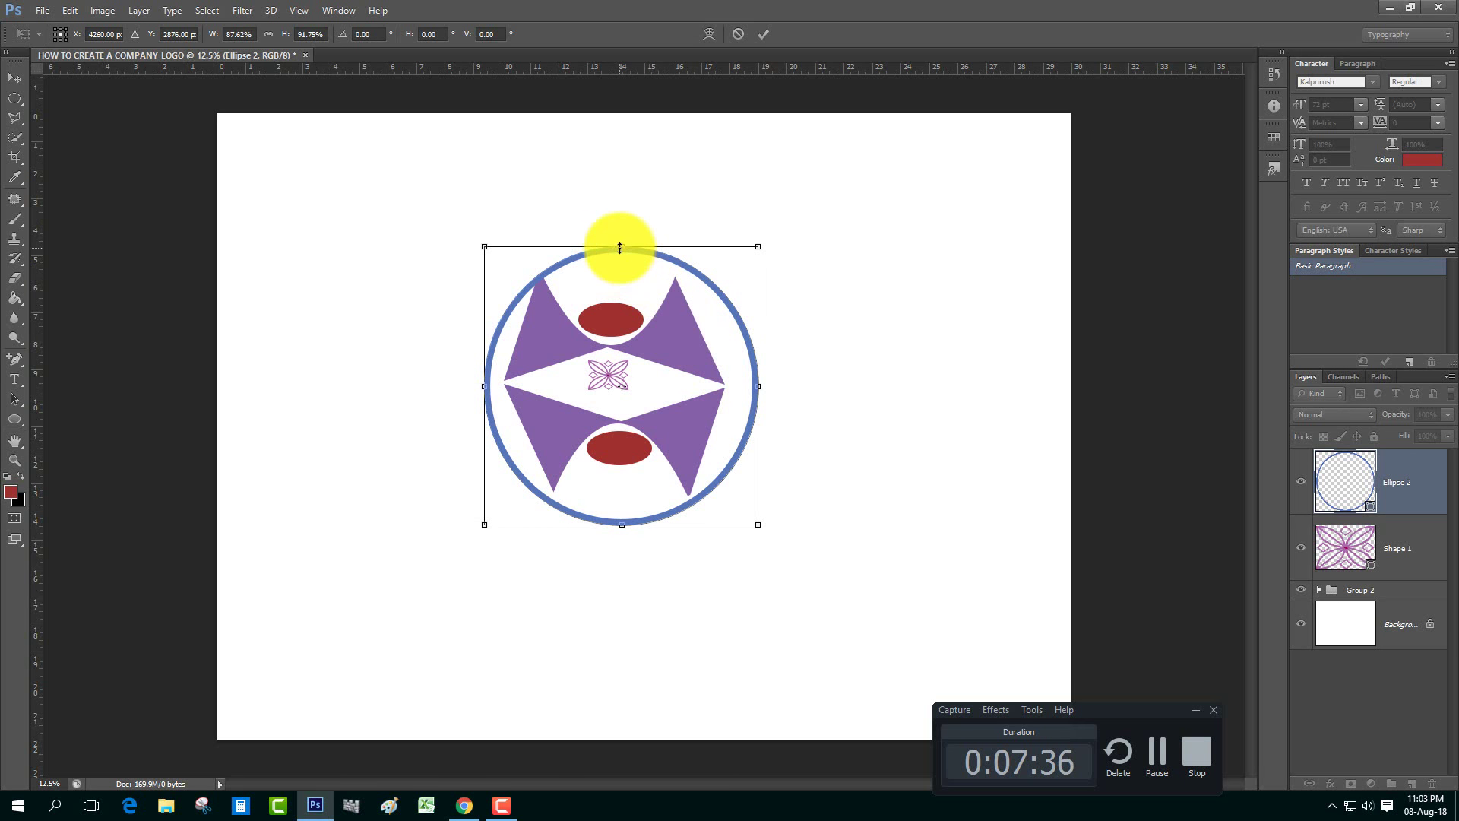
Step: Adjust the ring's edges to about 90.29% width and 98.75% height around the emblem
left_click_drag(620, 248, 620, 235)
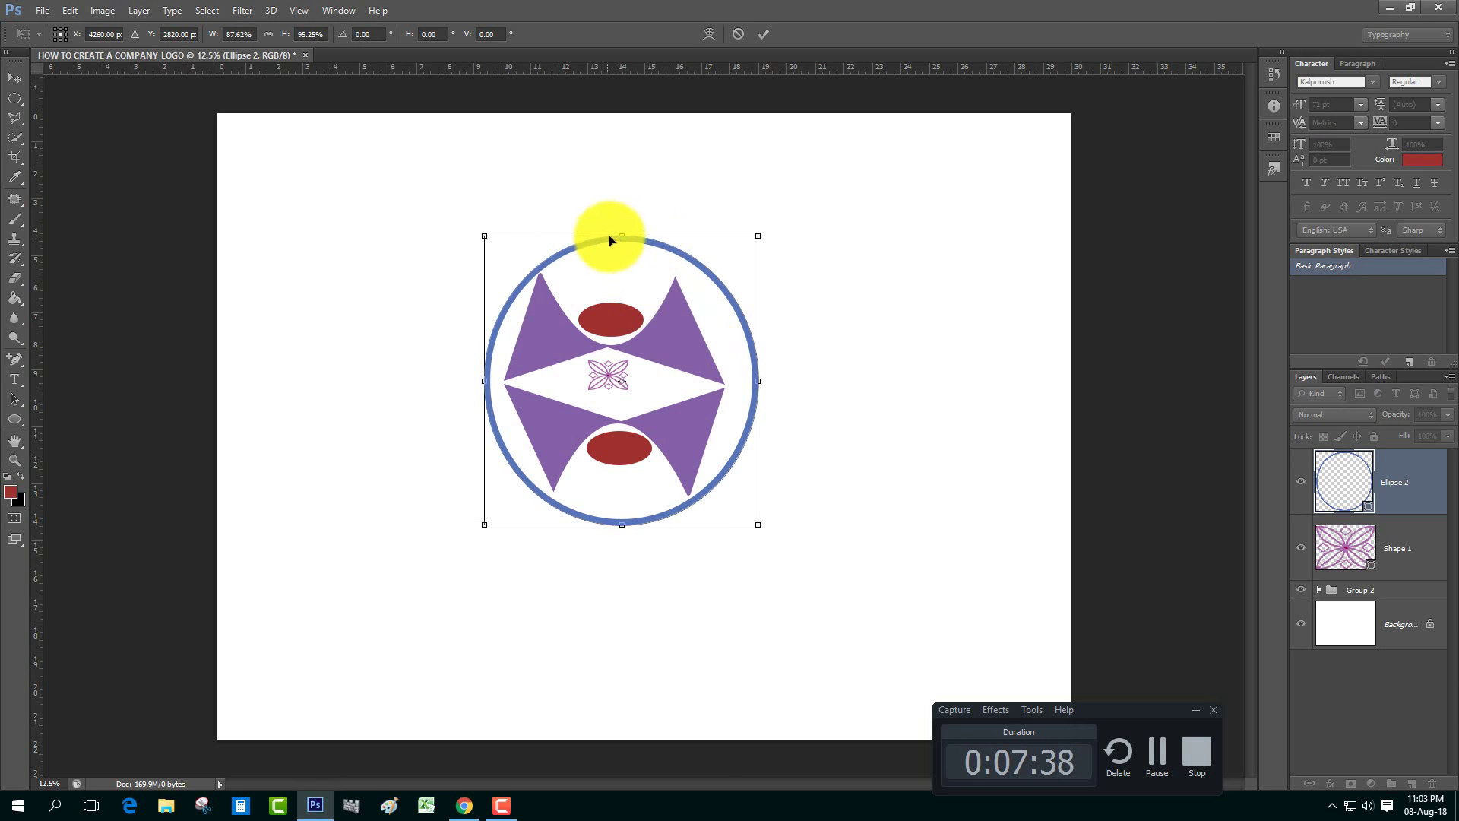
left_click_drag(623, 233, 622, 228)
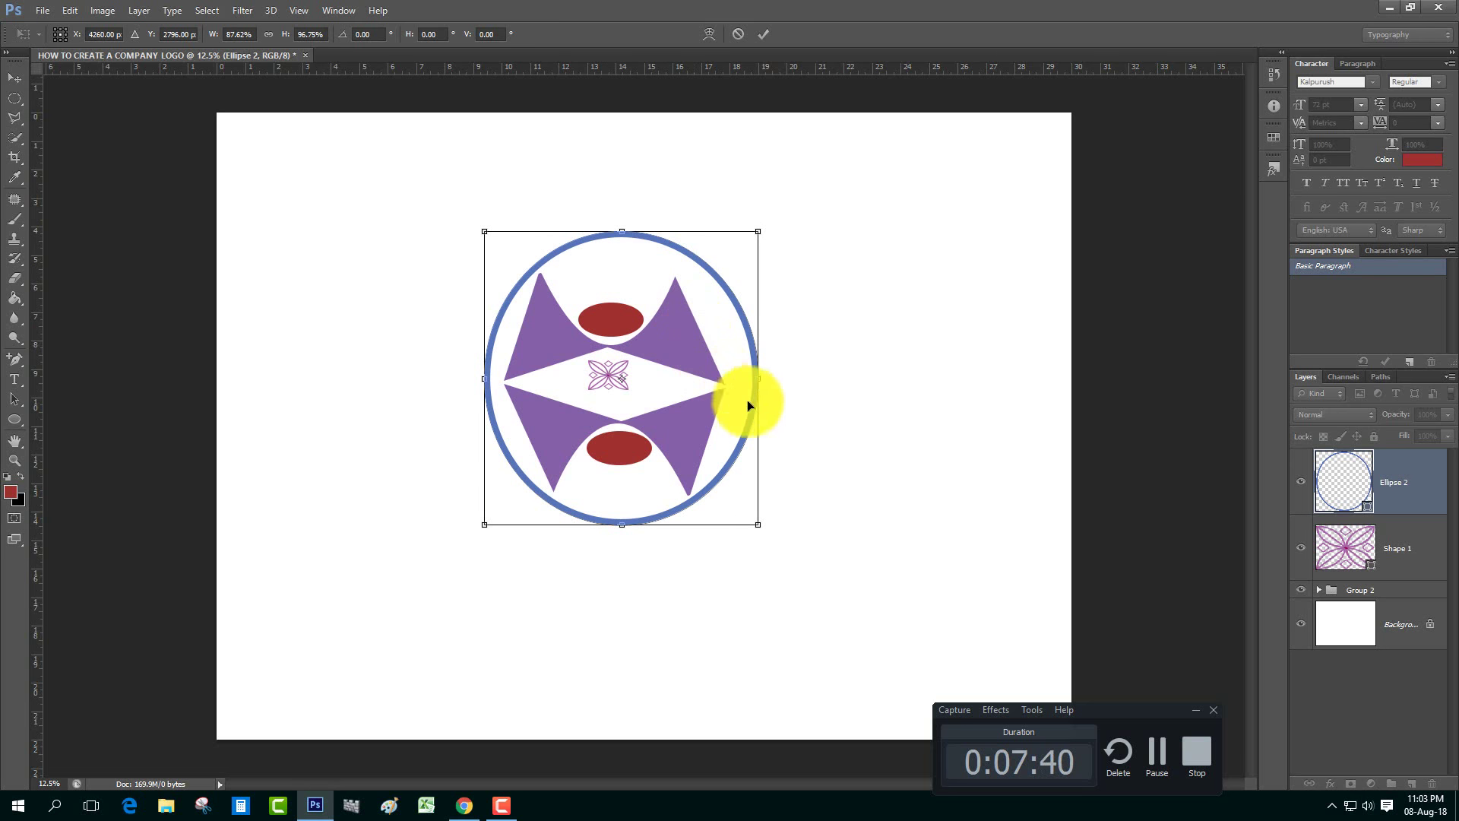
left_click_drag(760, 377, 748, 379)
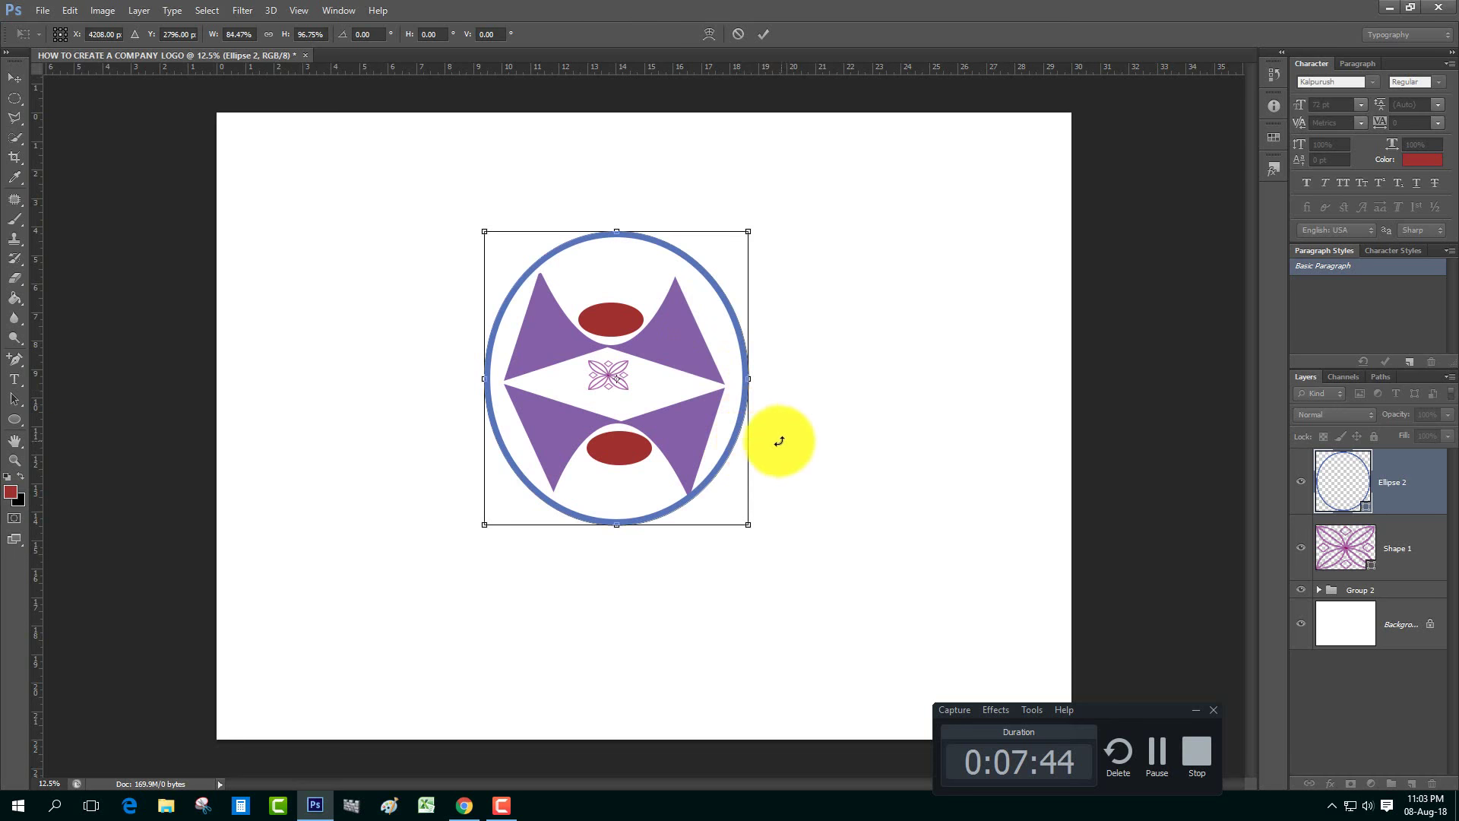
left_click_drag(619, 529, 619, 535)
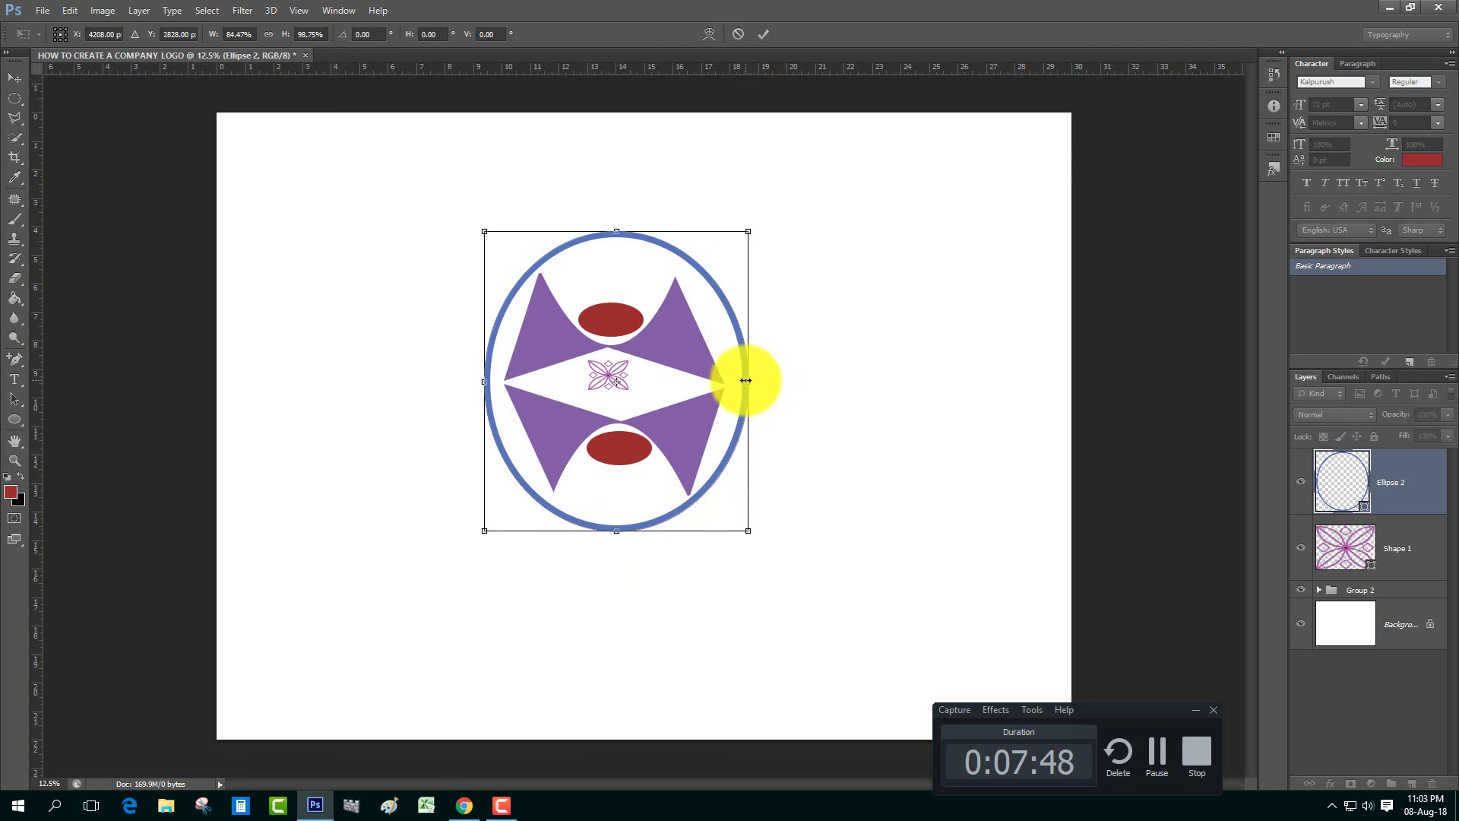
left_click_drag(745, 380, 755, 380)
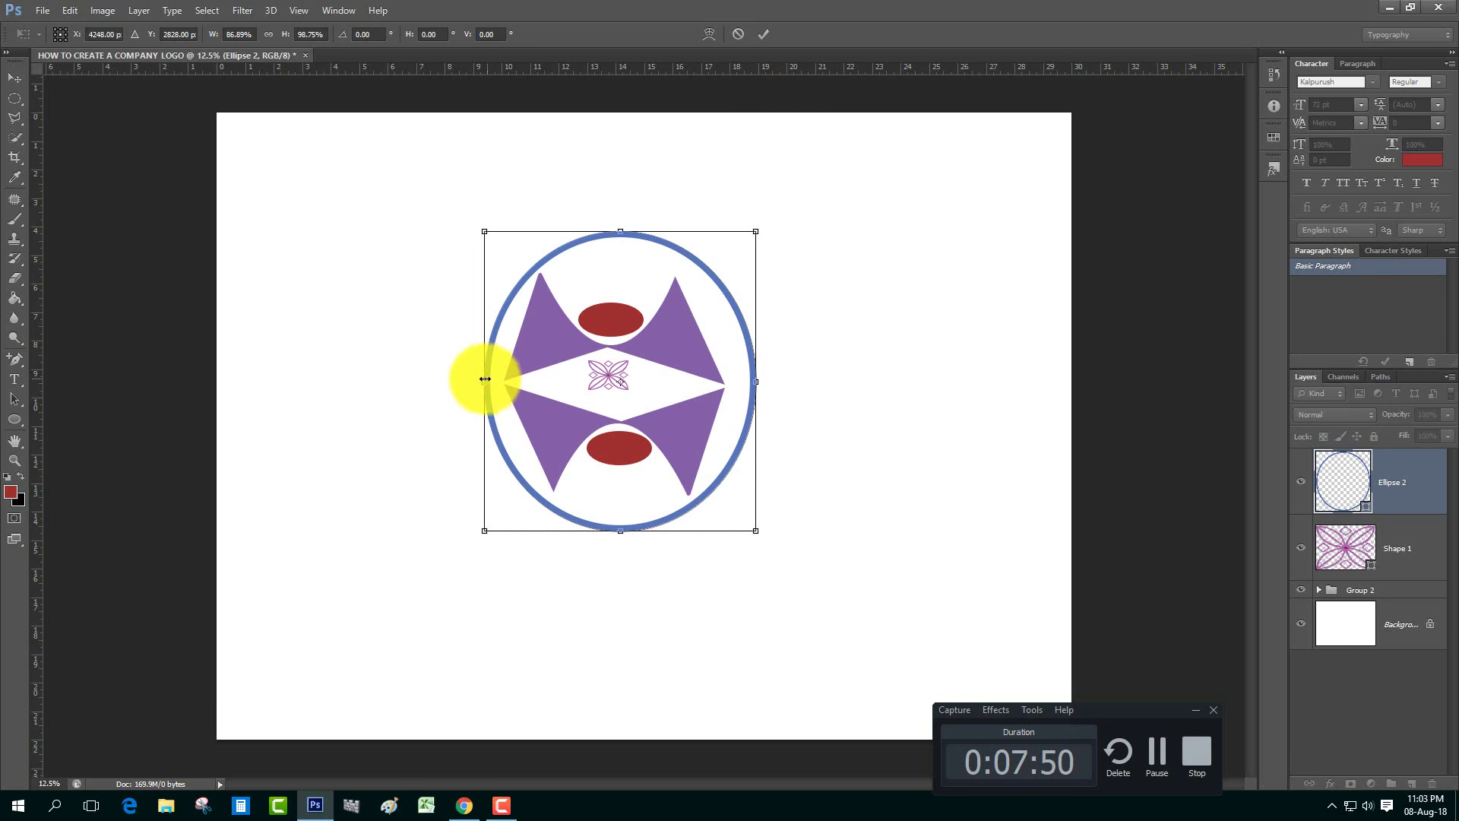
left_click_drag(485, 378, 473, 380)
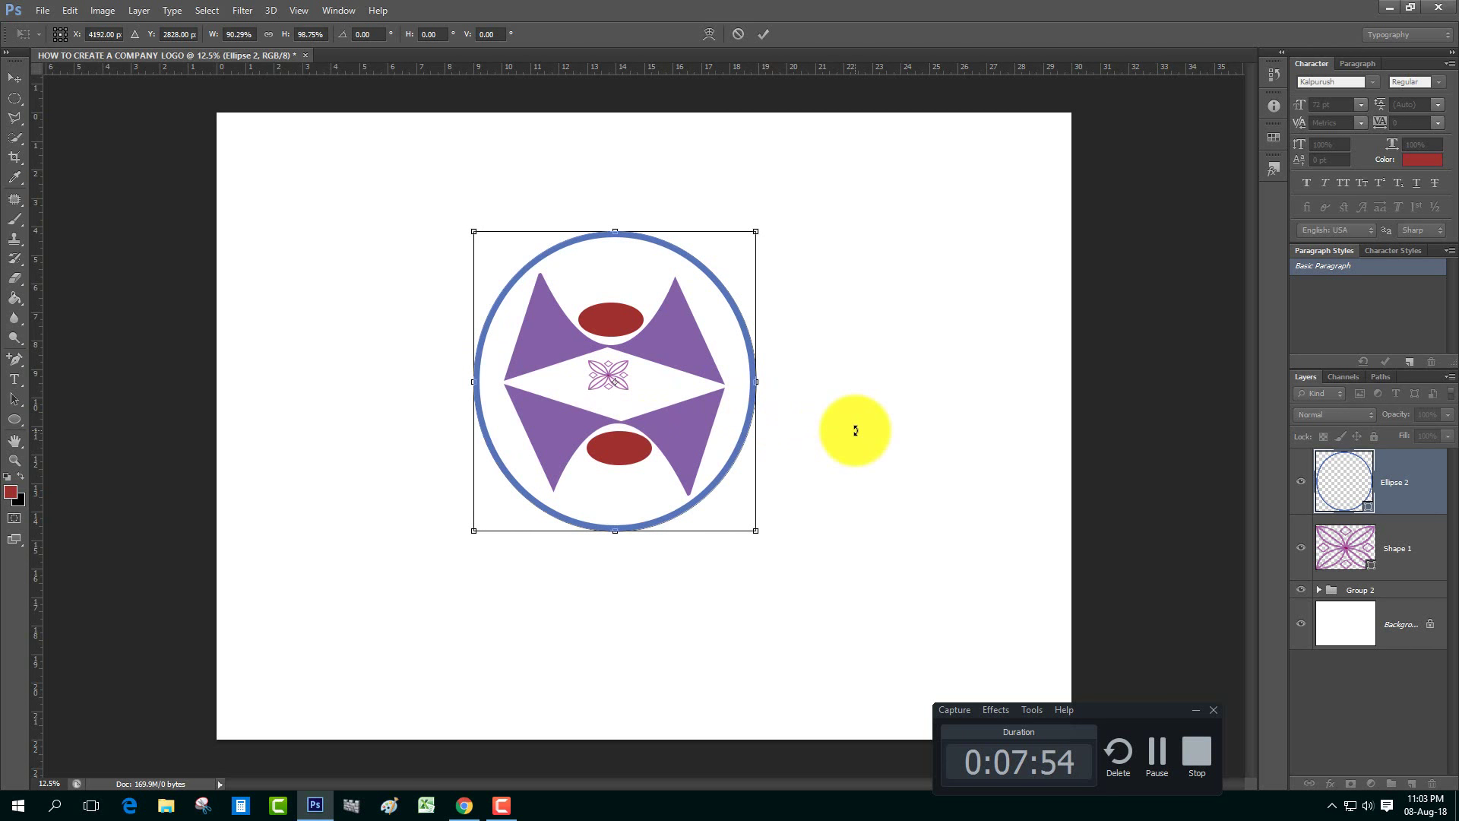
key("Return")
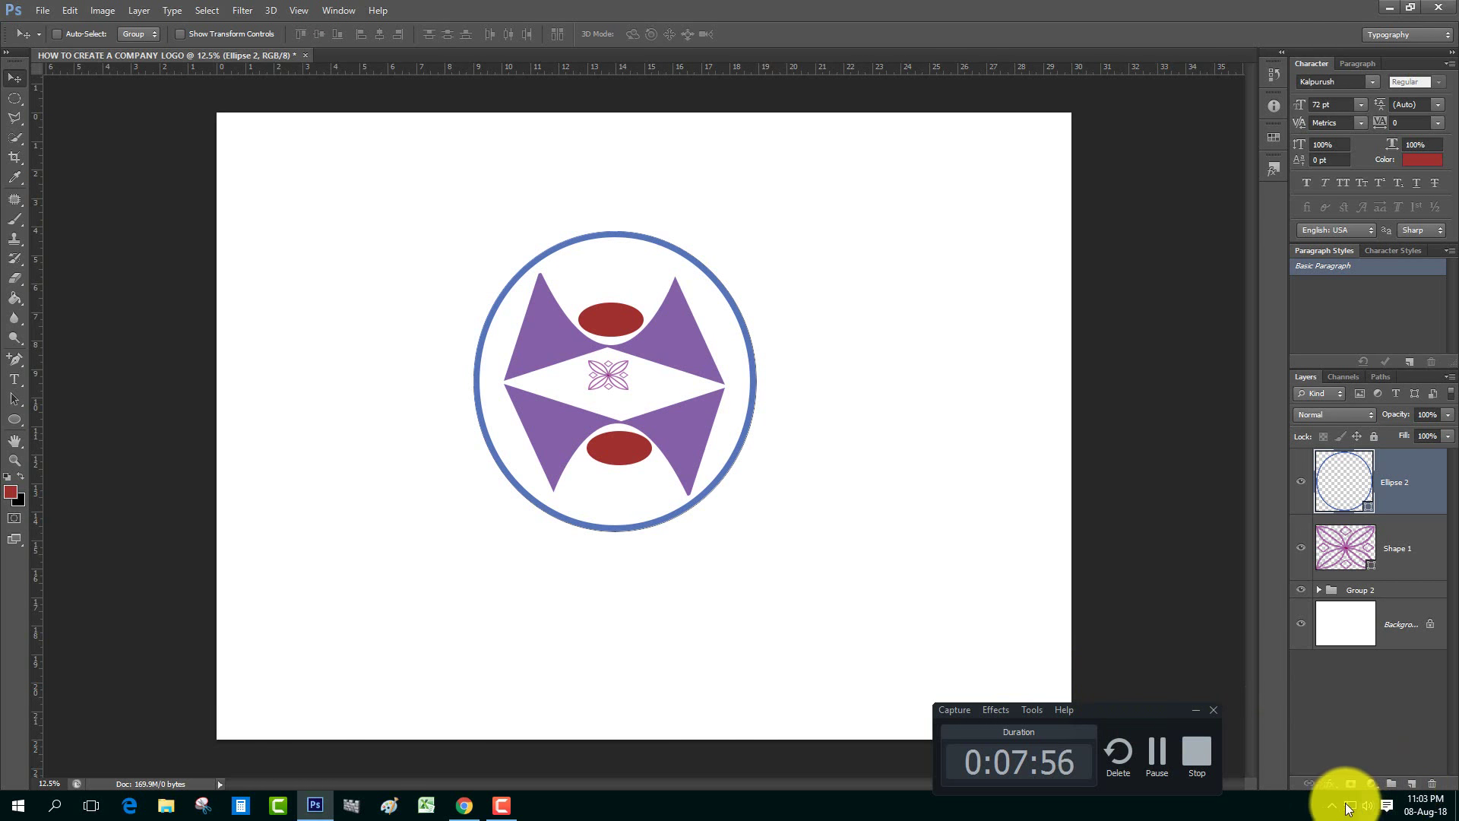
Step: Add a 16 px red (ec2525) outside Stroke layer style to Ellipse 2
left_click(1329, 783)
left_click(1379, 642)
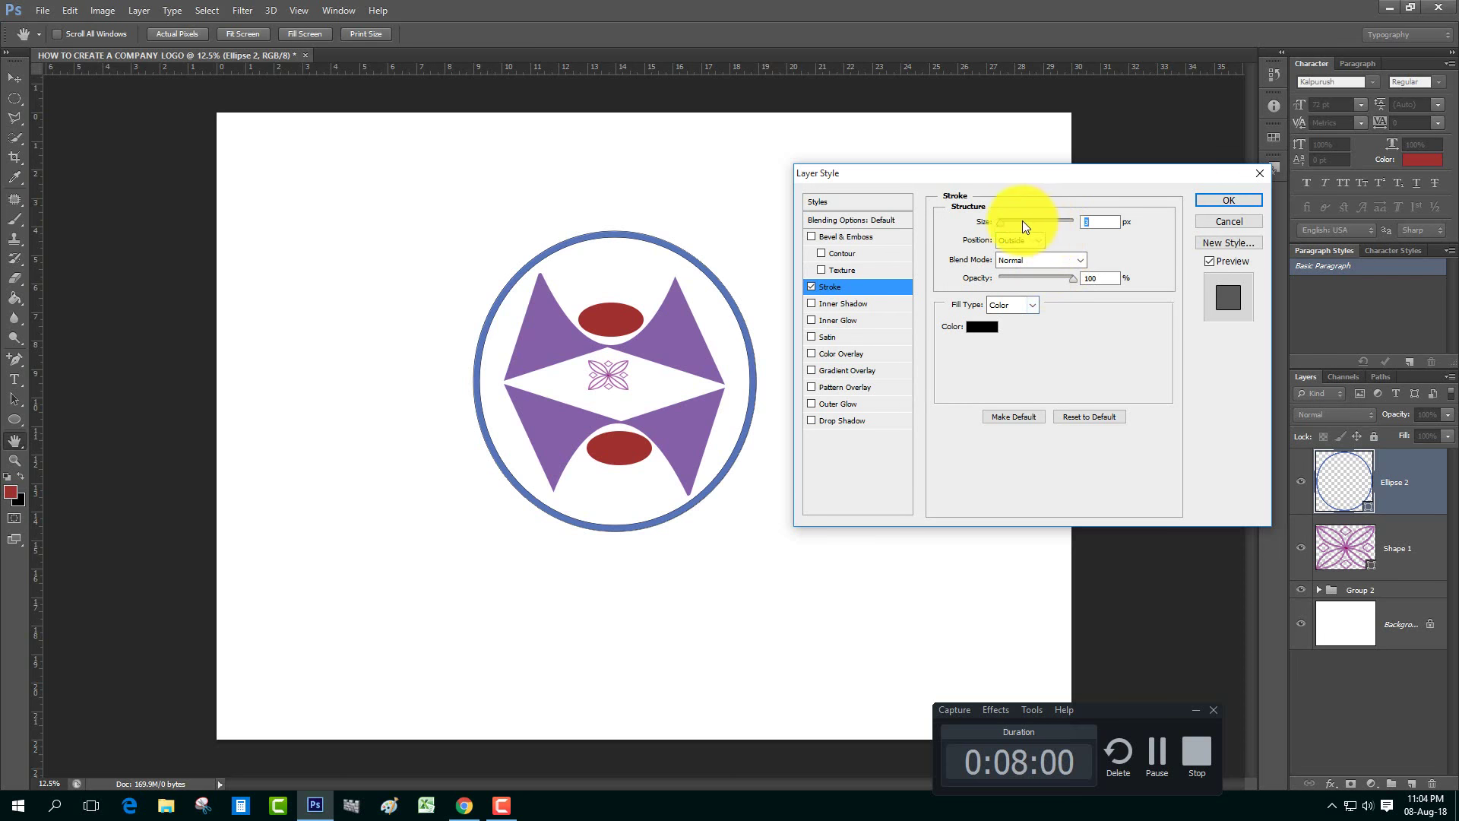
left_click_drag(1009, 221, 1008, 221)
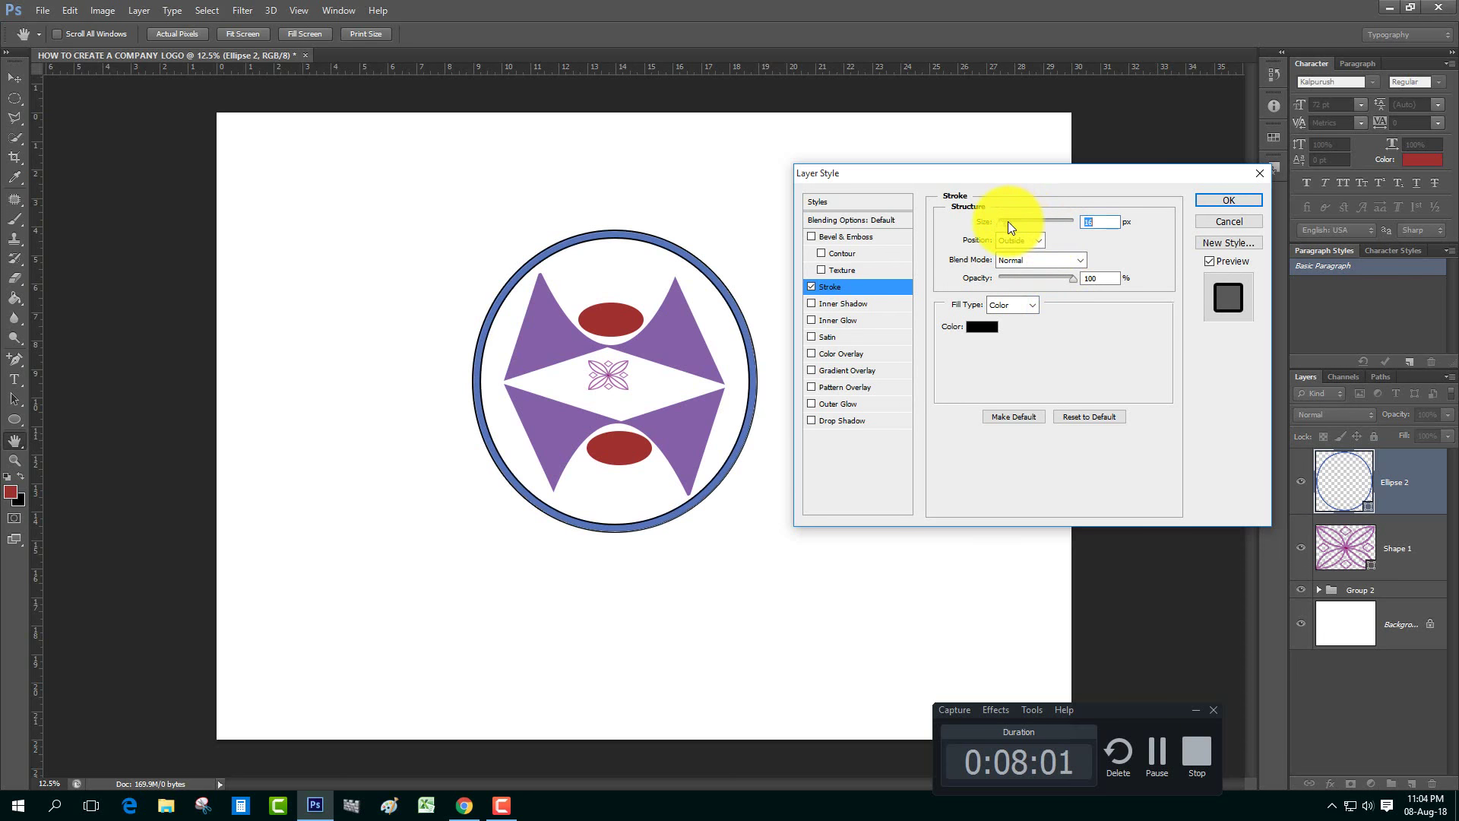
left_click(982, 327)
left_click(689, 229)
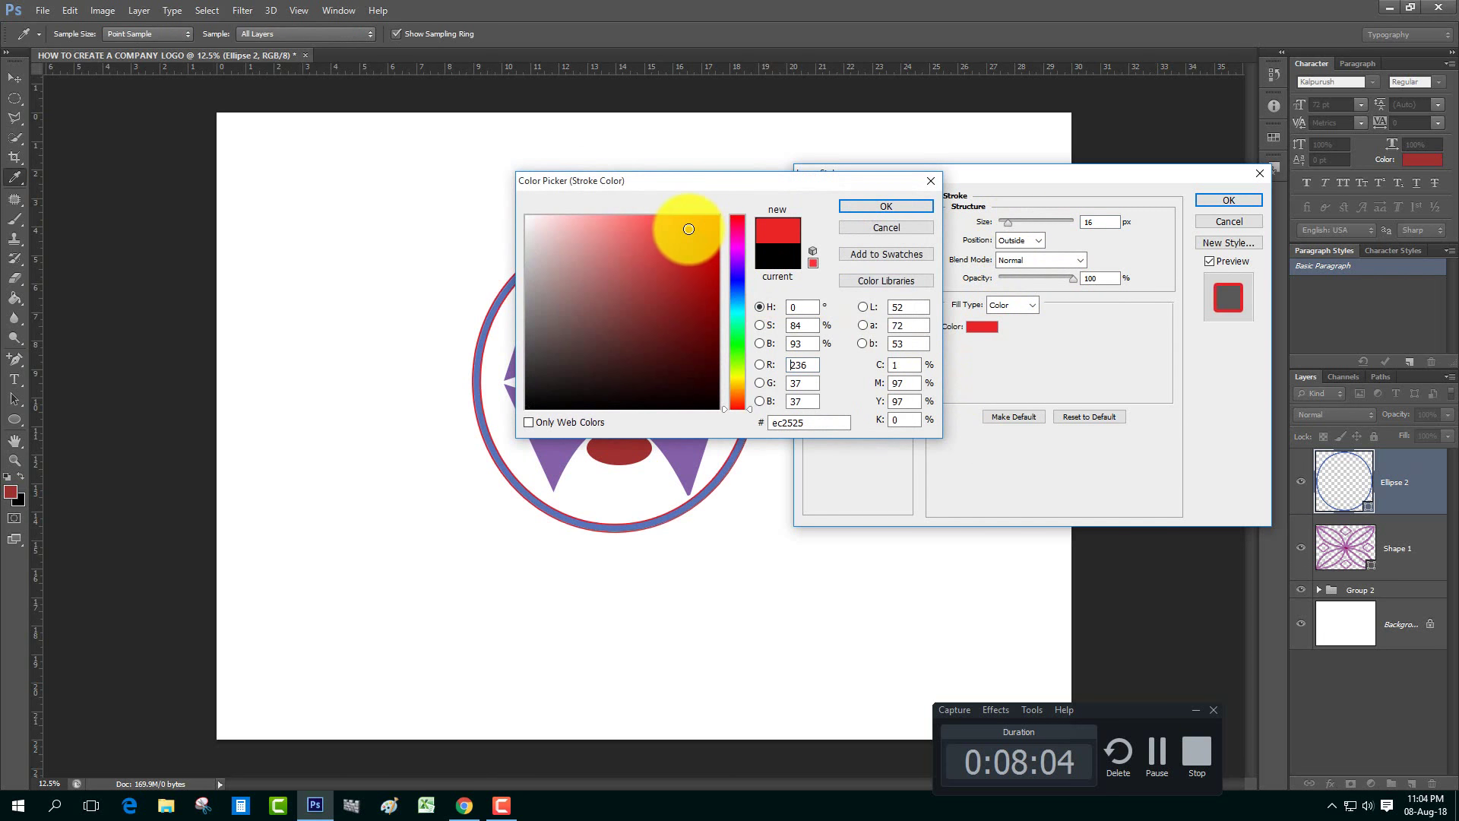
left_click(886, 206)
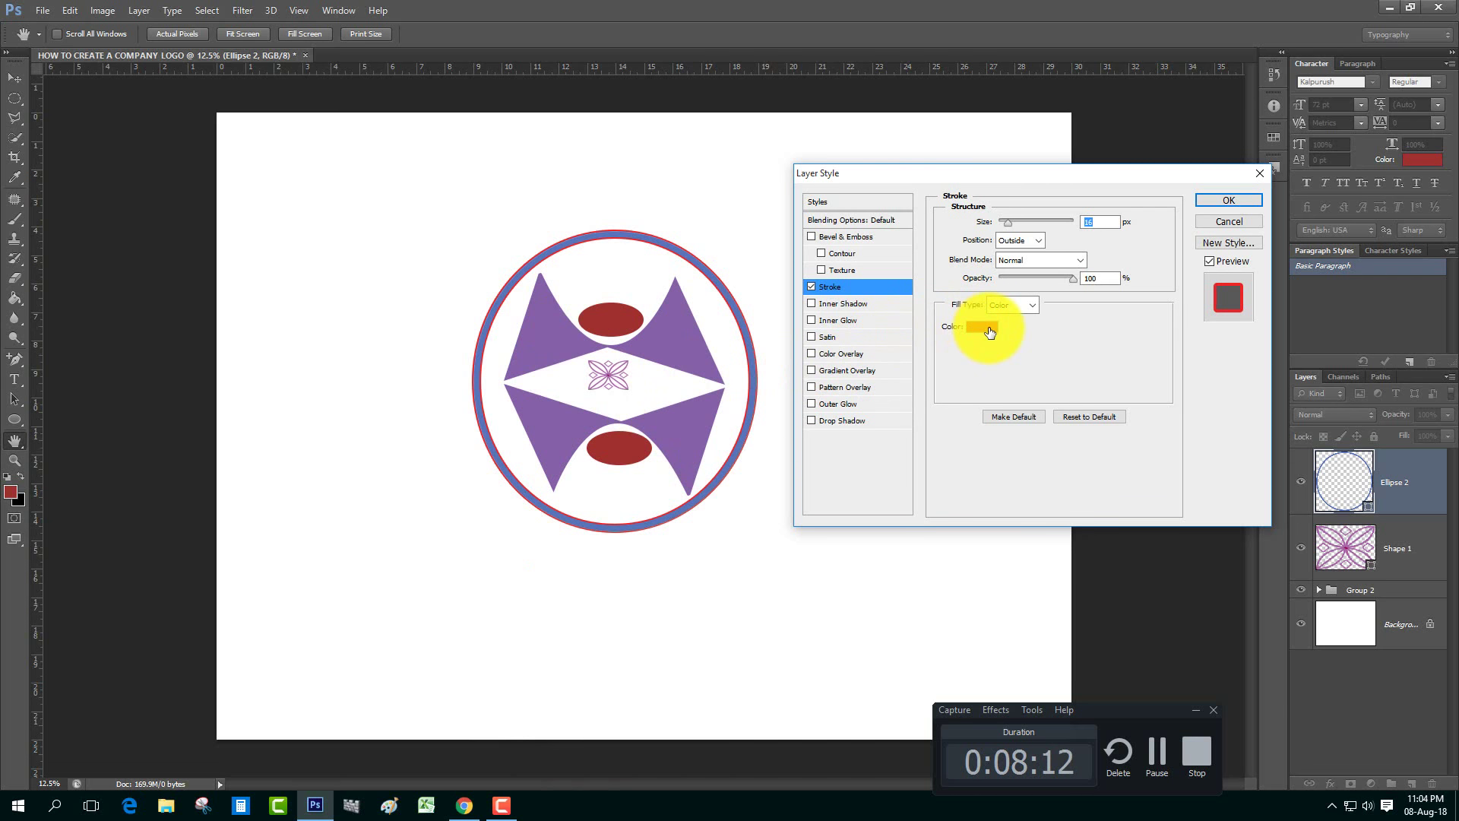
left_click(989, 332)
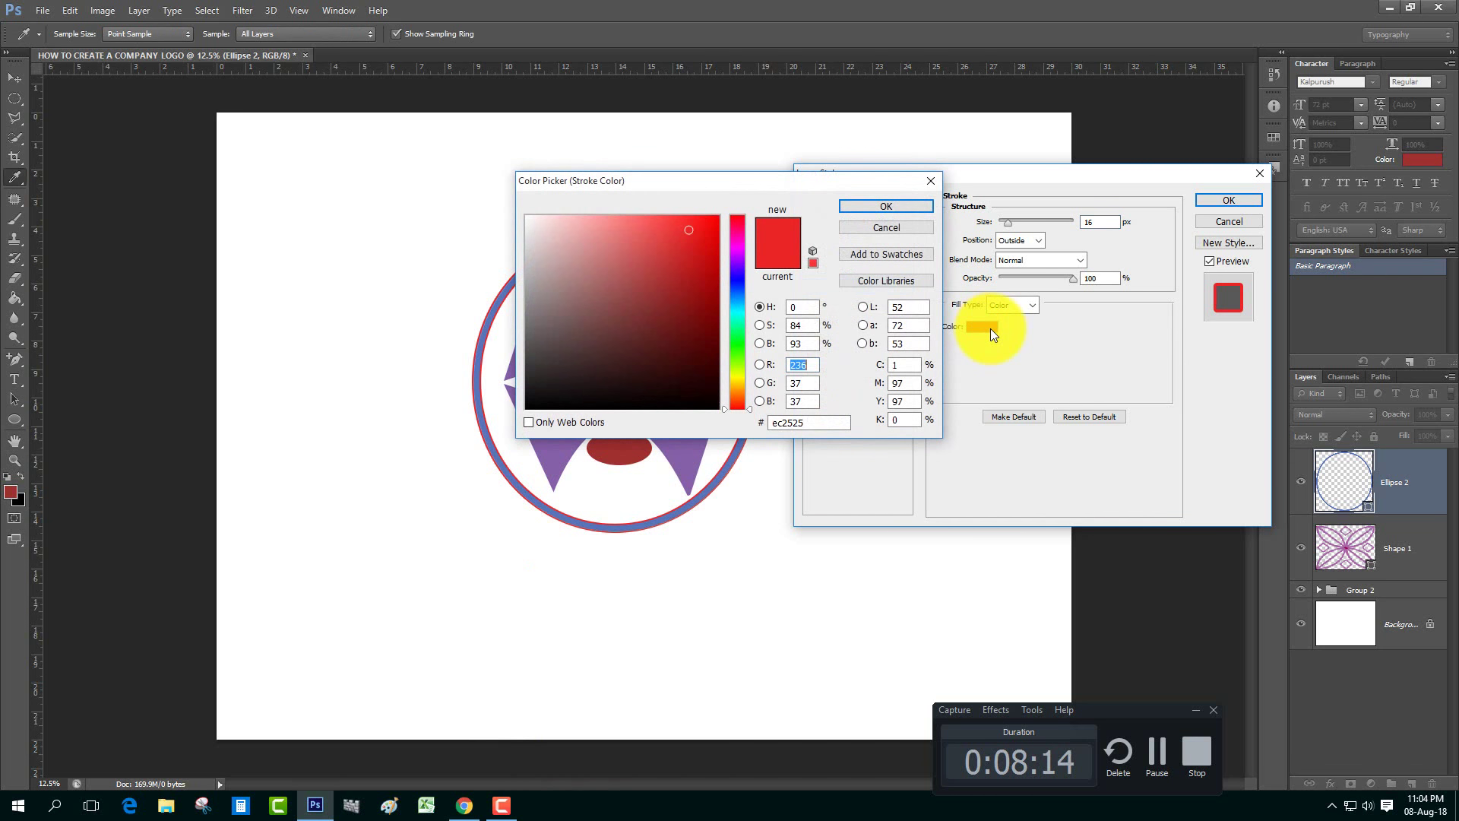
left_click(912, 206)
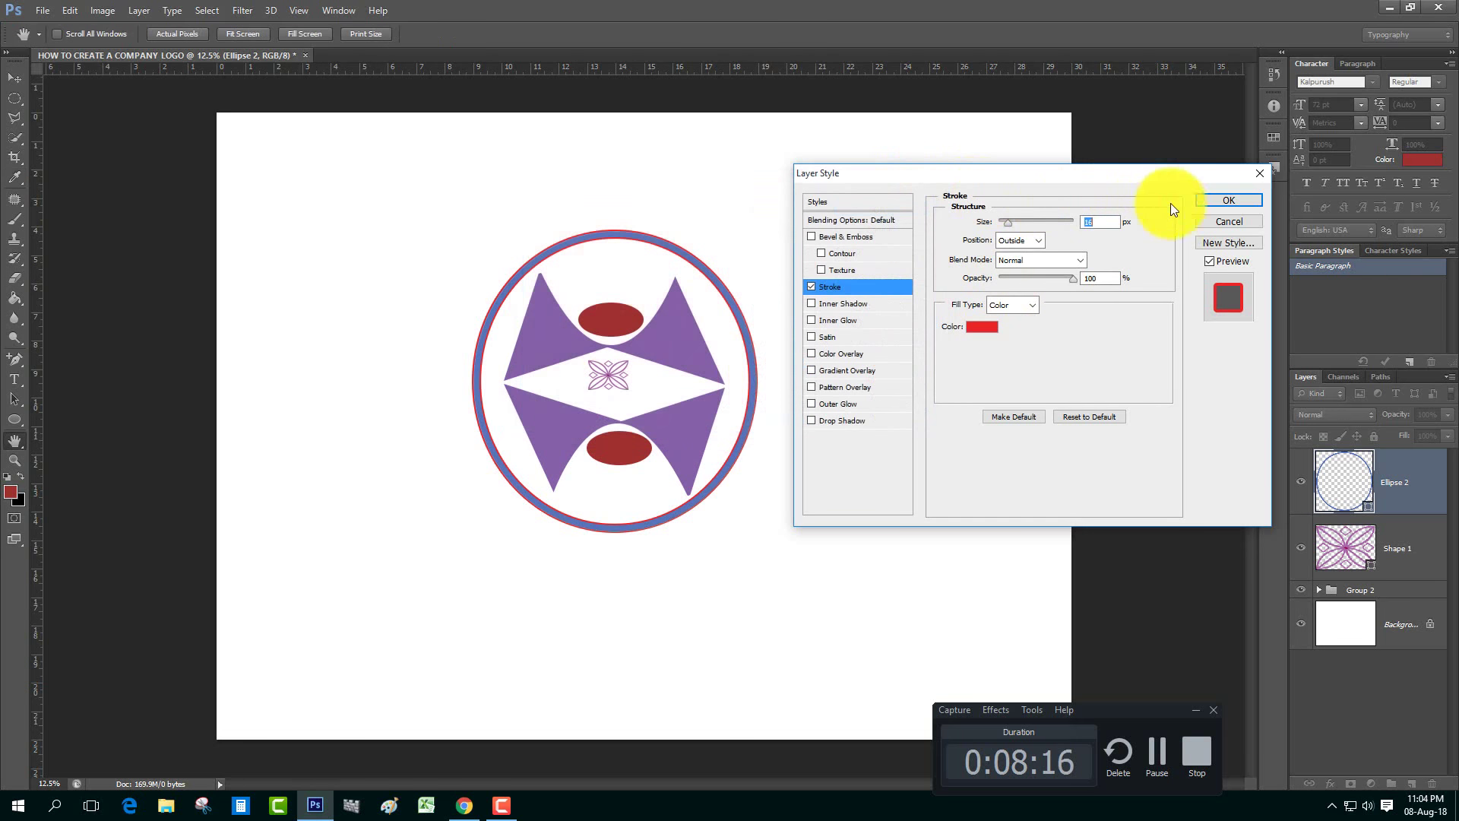
left_click(1242, 199)
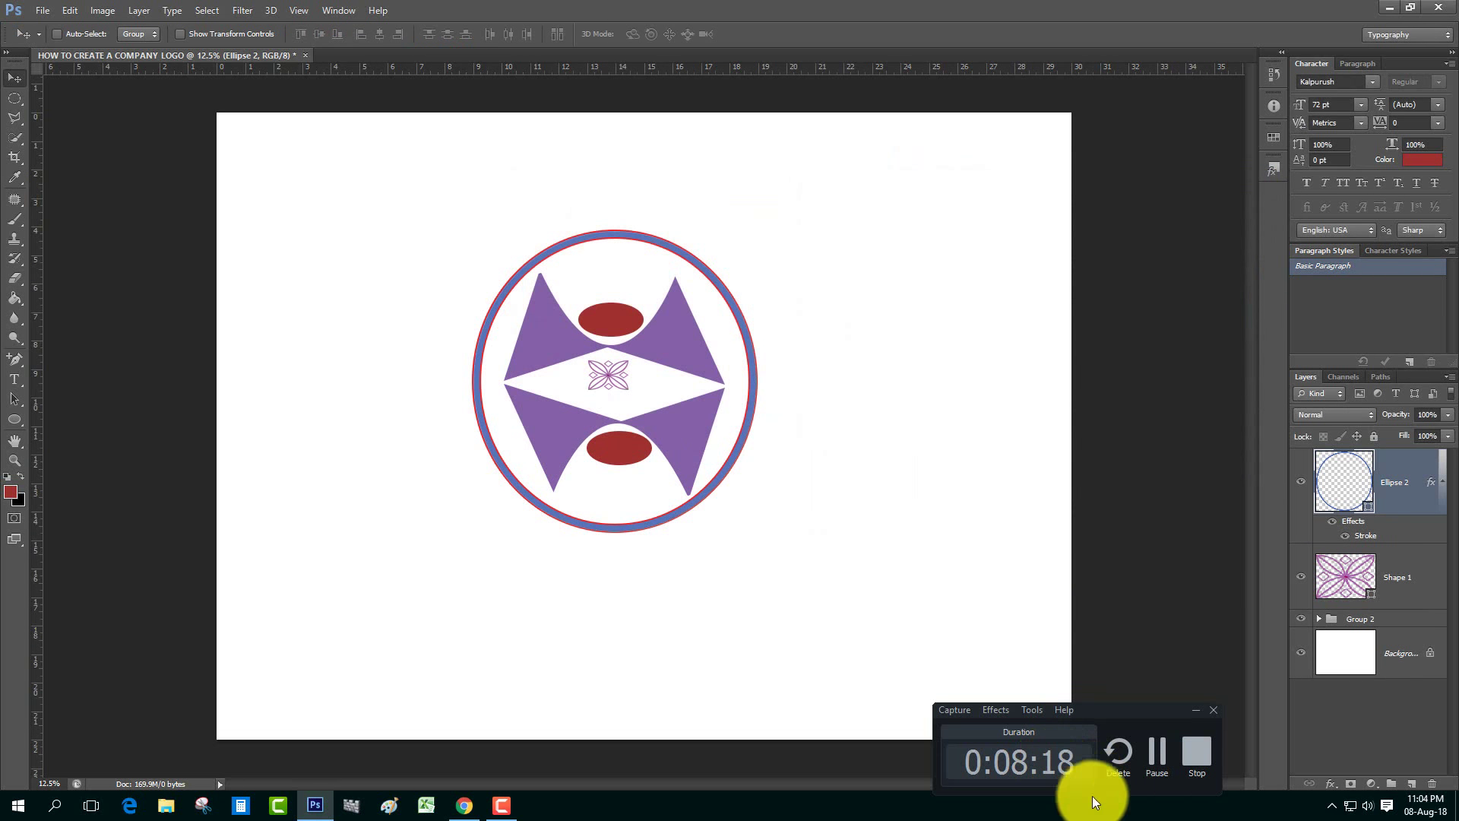
Step: Add a teal 1eacbd Color Overlay effect to Ellipse 2 alongside its red stroke
left_click(1332, 783)
left_click(1368, 700)
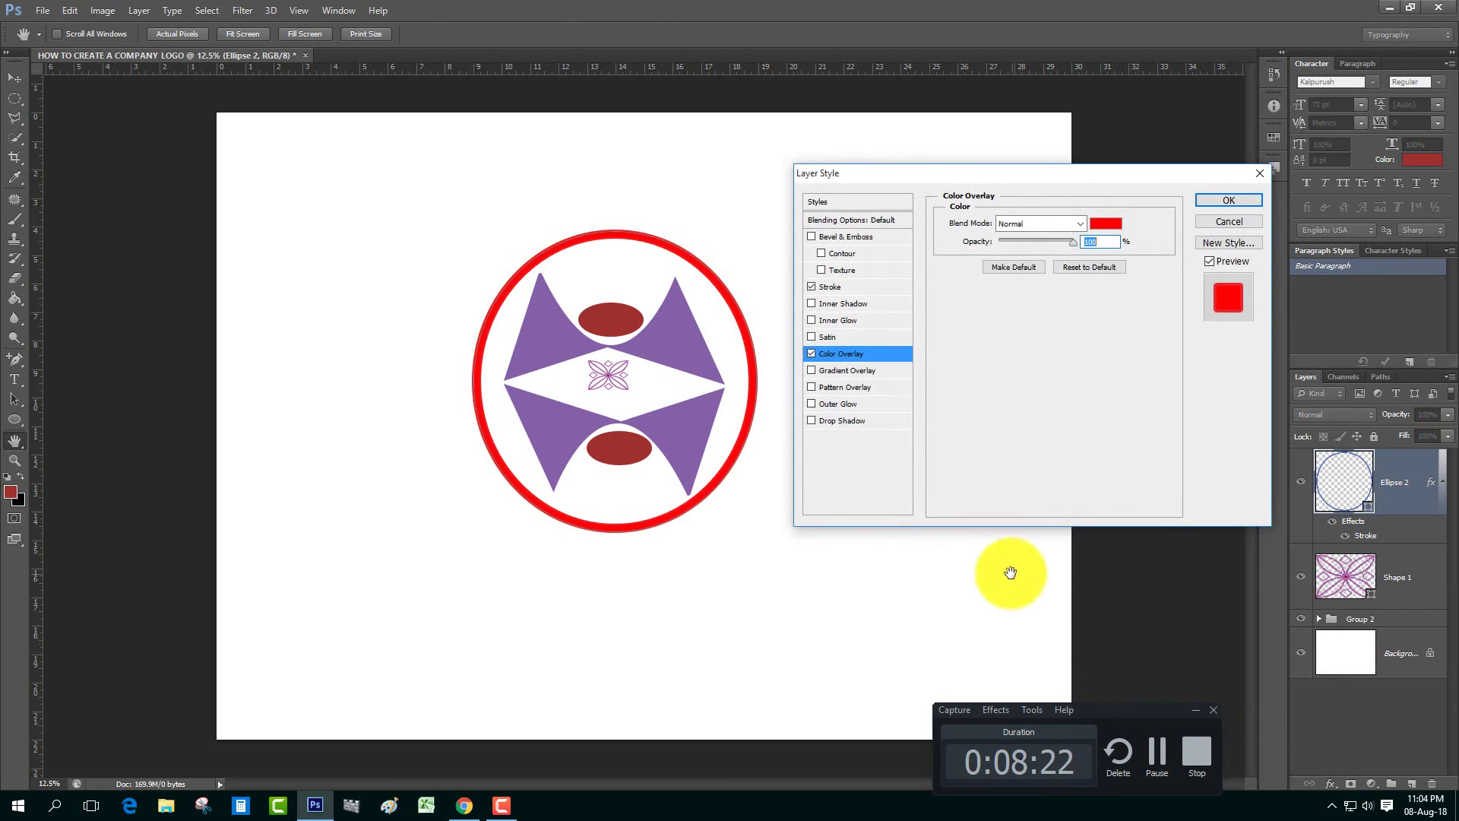
left_click(1107, 225)
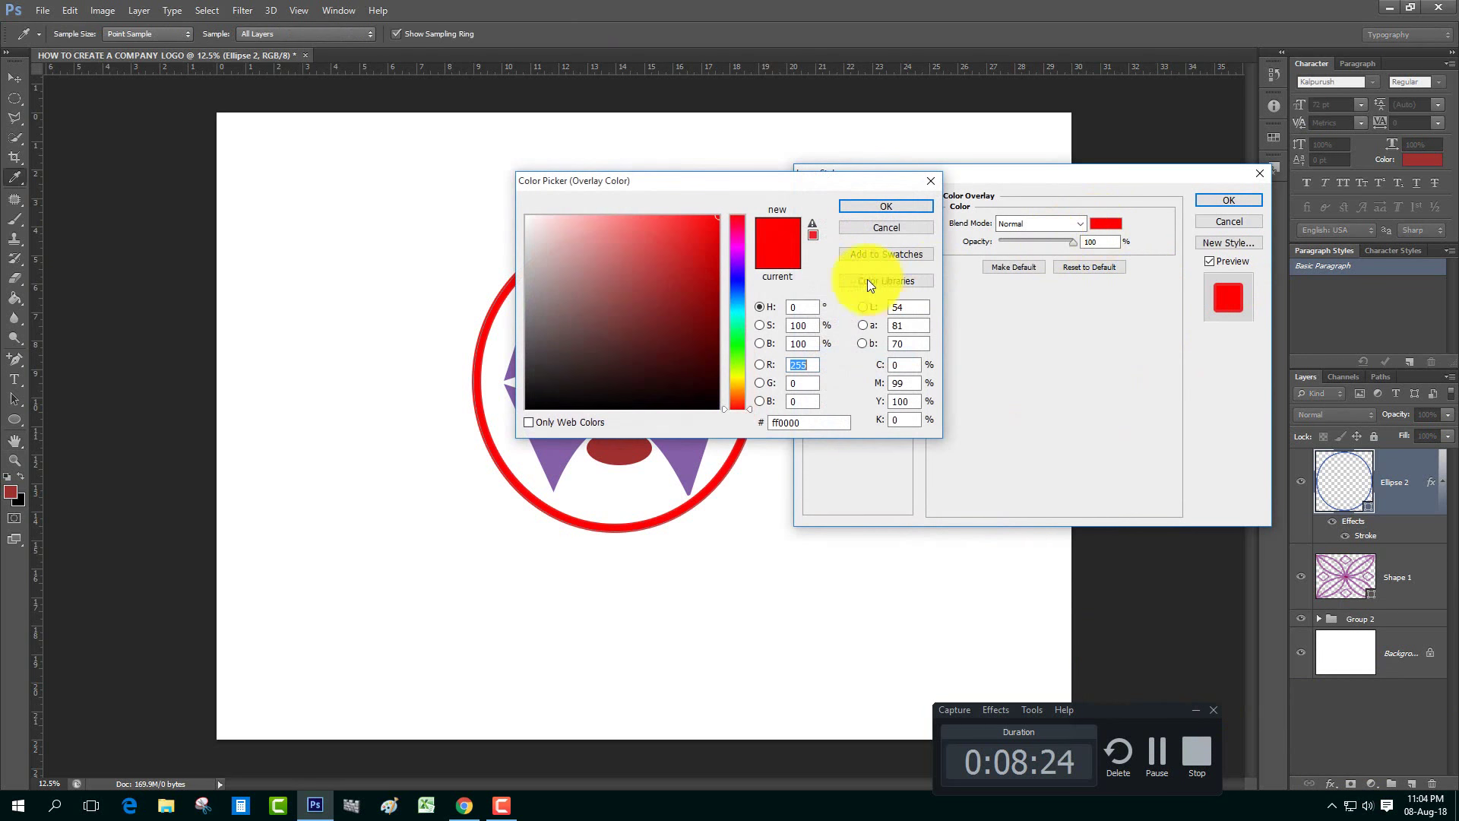
left_click(699, 296)
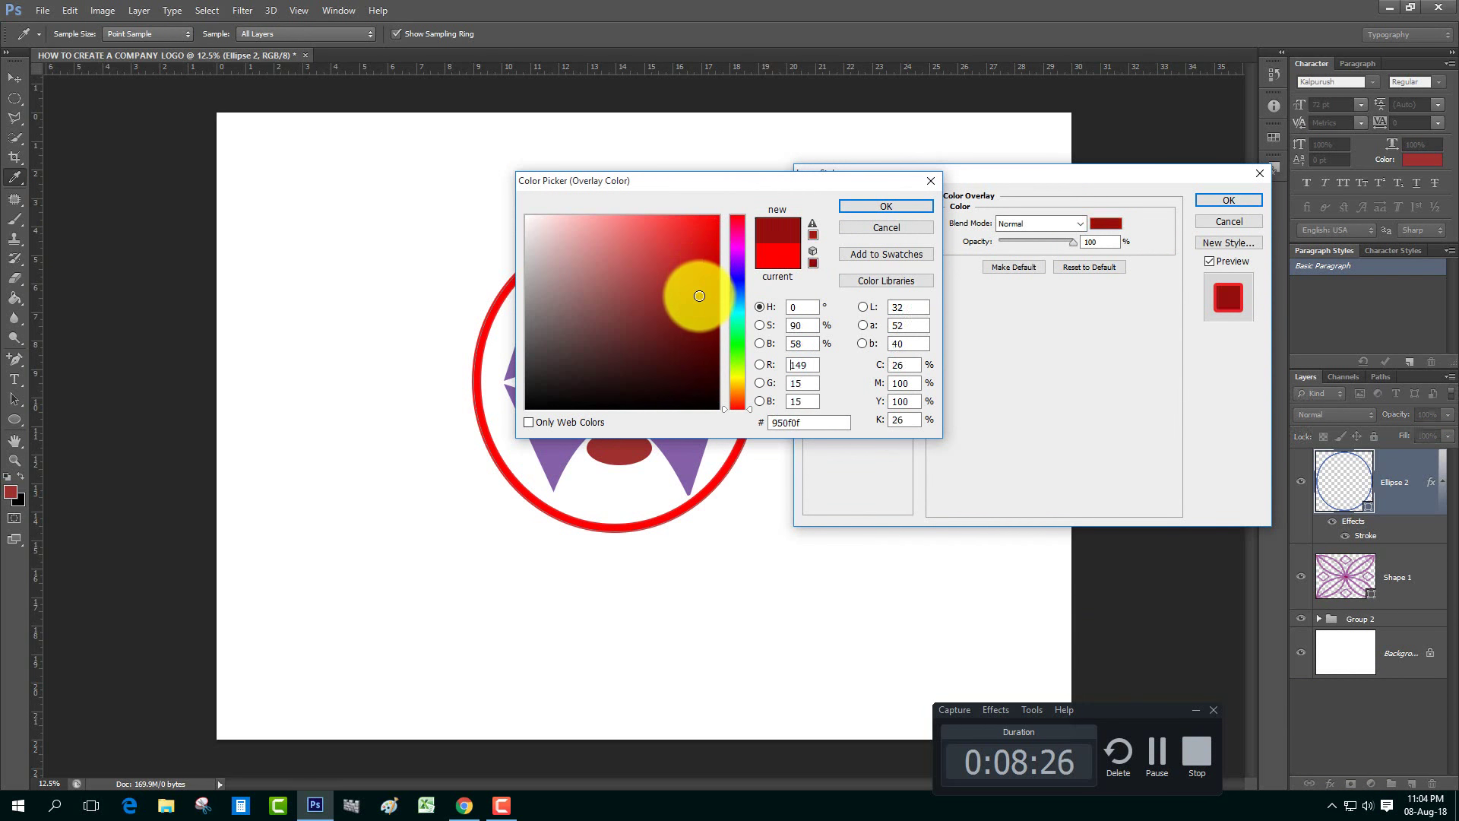
left_click(730, 273)
left_click(688, 265)
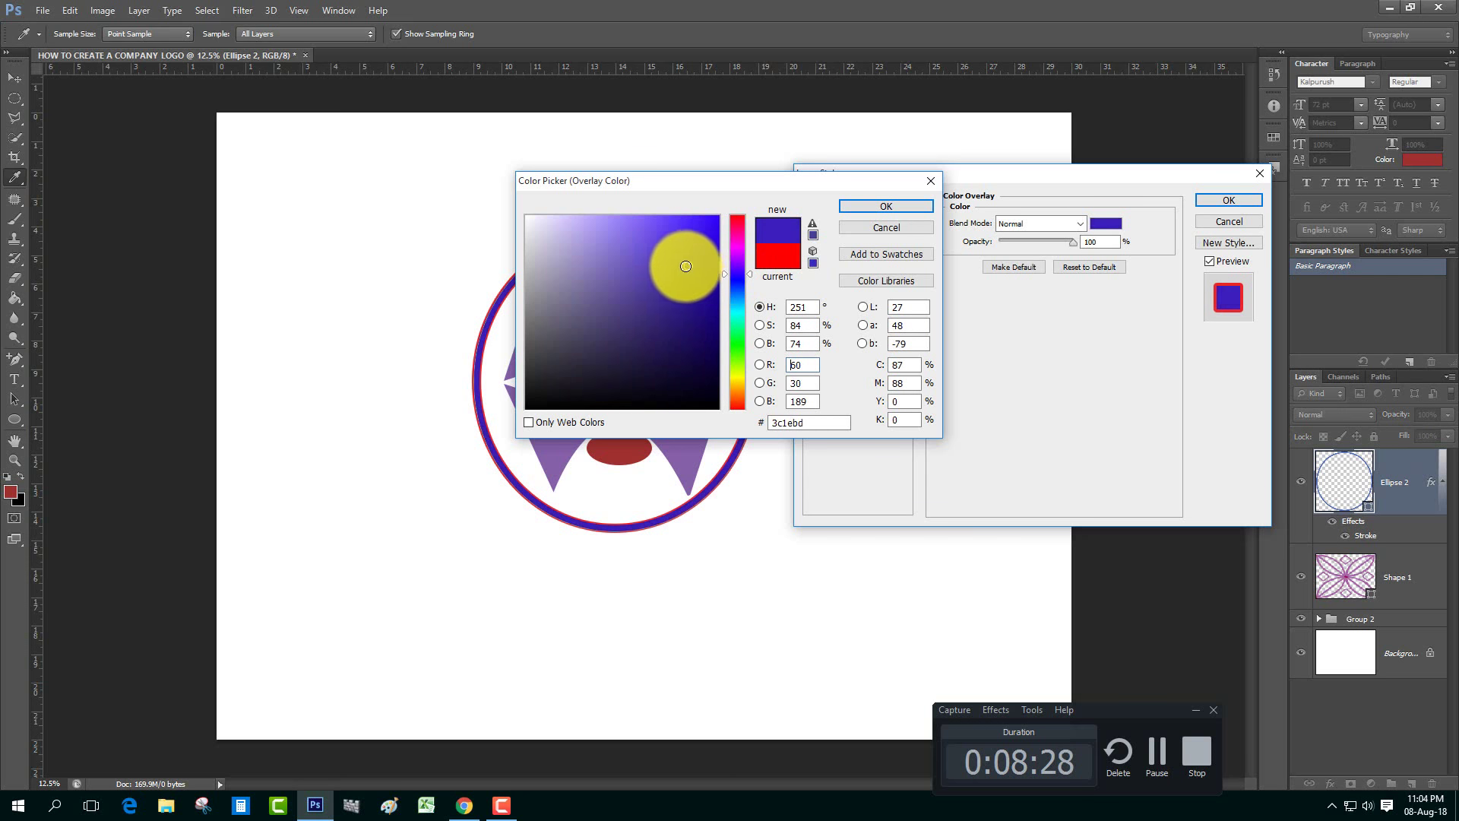
left_click(732, 308)
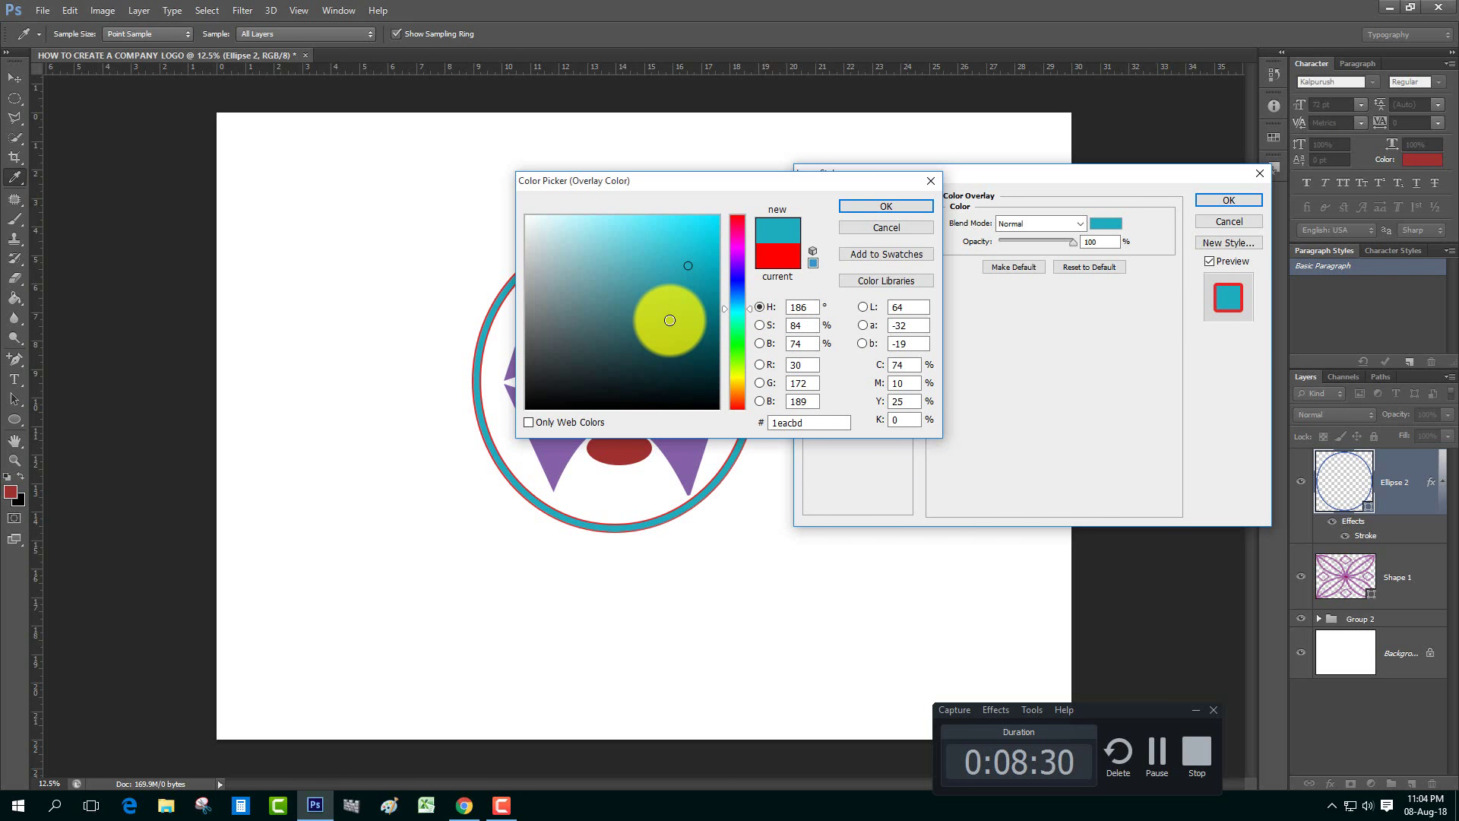
left_click(883, 207)
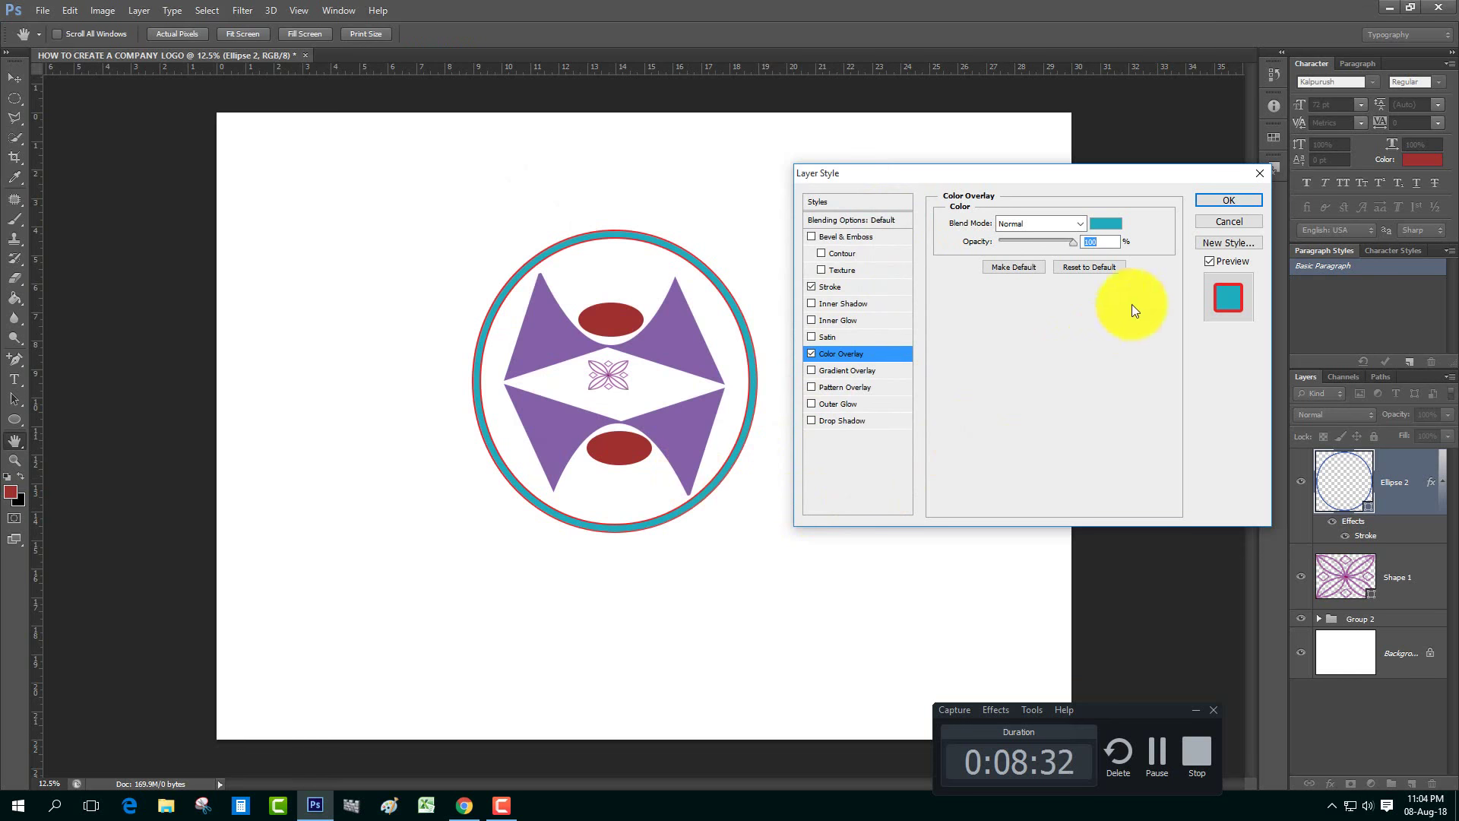
left_click(1227, 200)
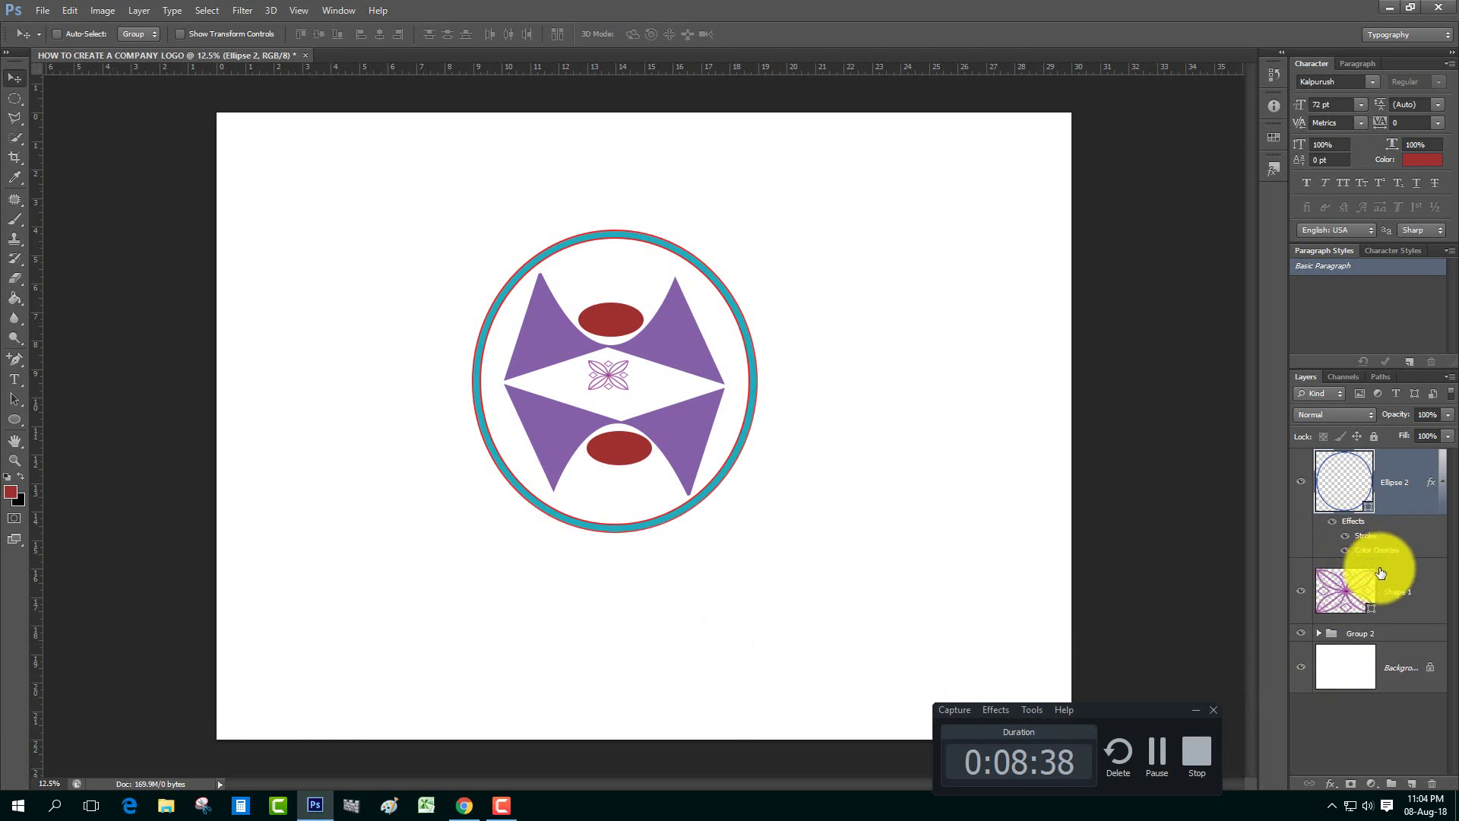
Step: Group Shape 1 with the emblem layers, nudge the group lower, and hide the white Background
left_click(1419, 586, "shift")
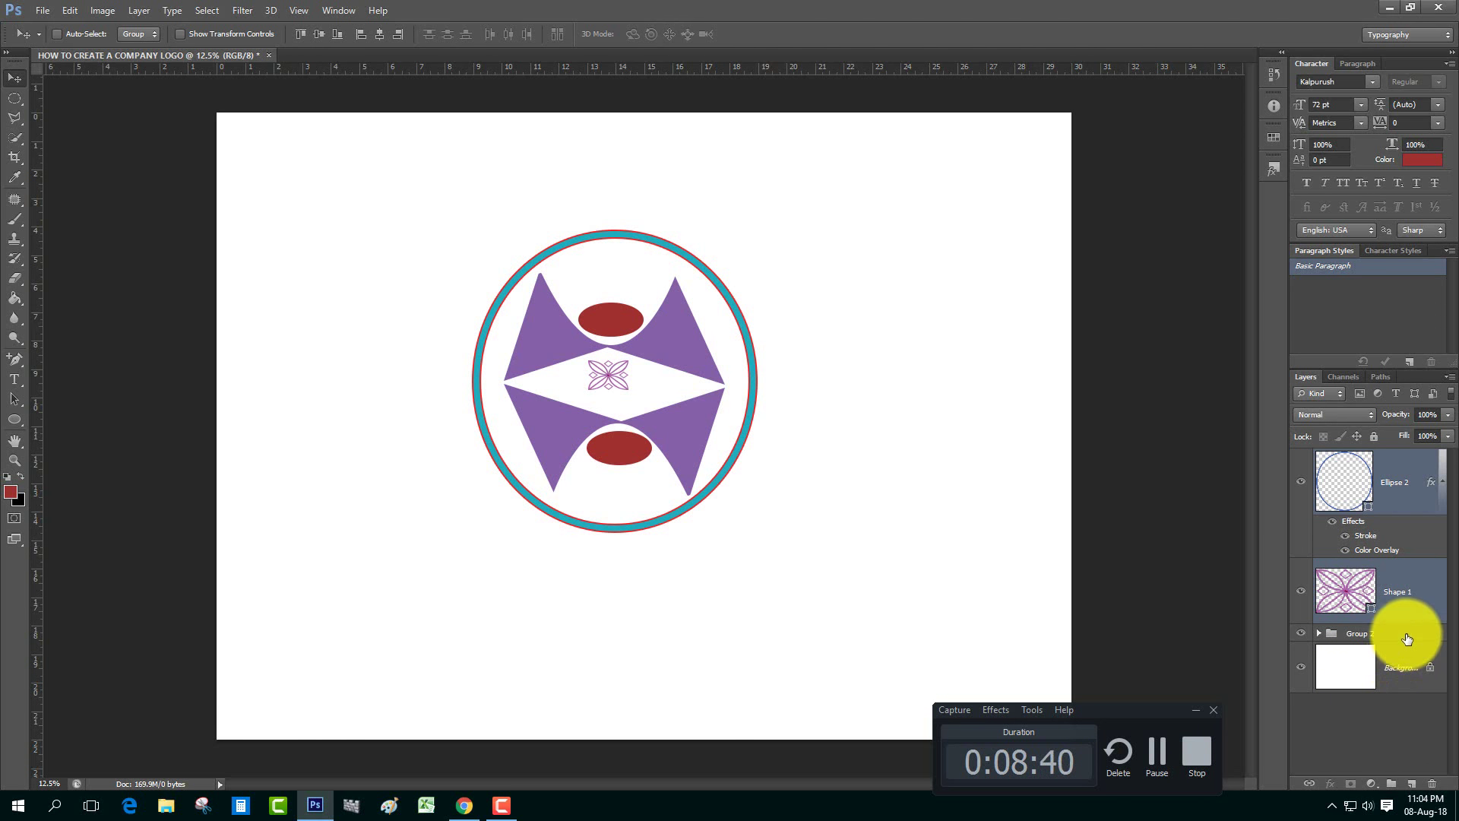
key("ctrl+g")
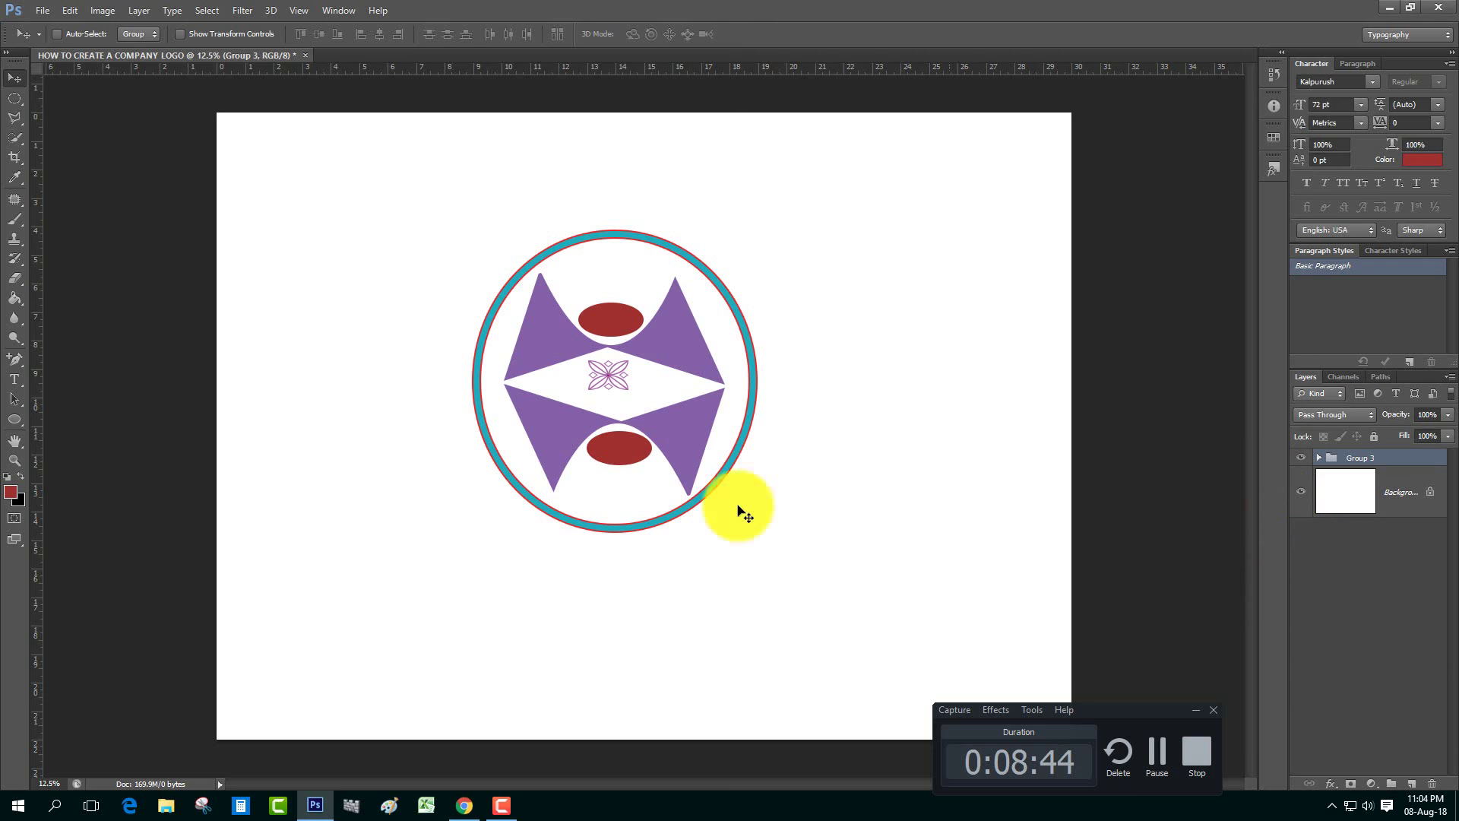
left_click_drag(626, 381, 627, 400)
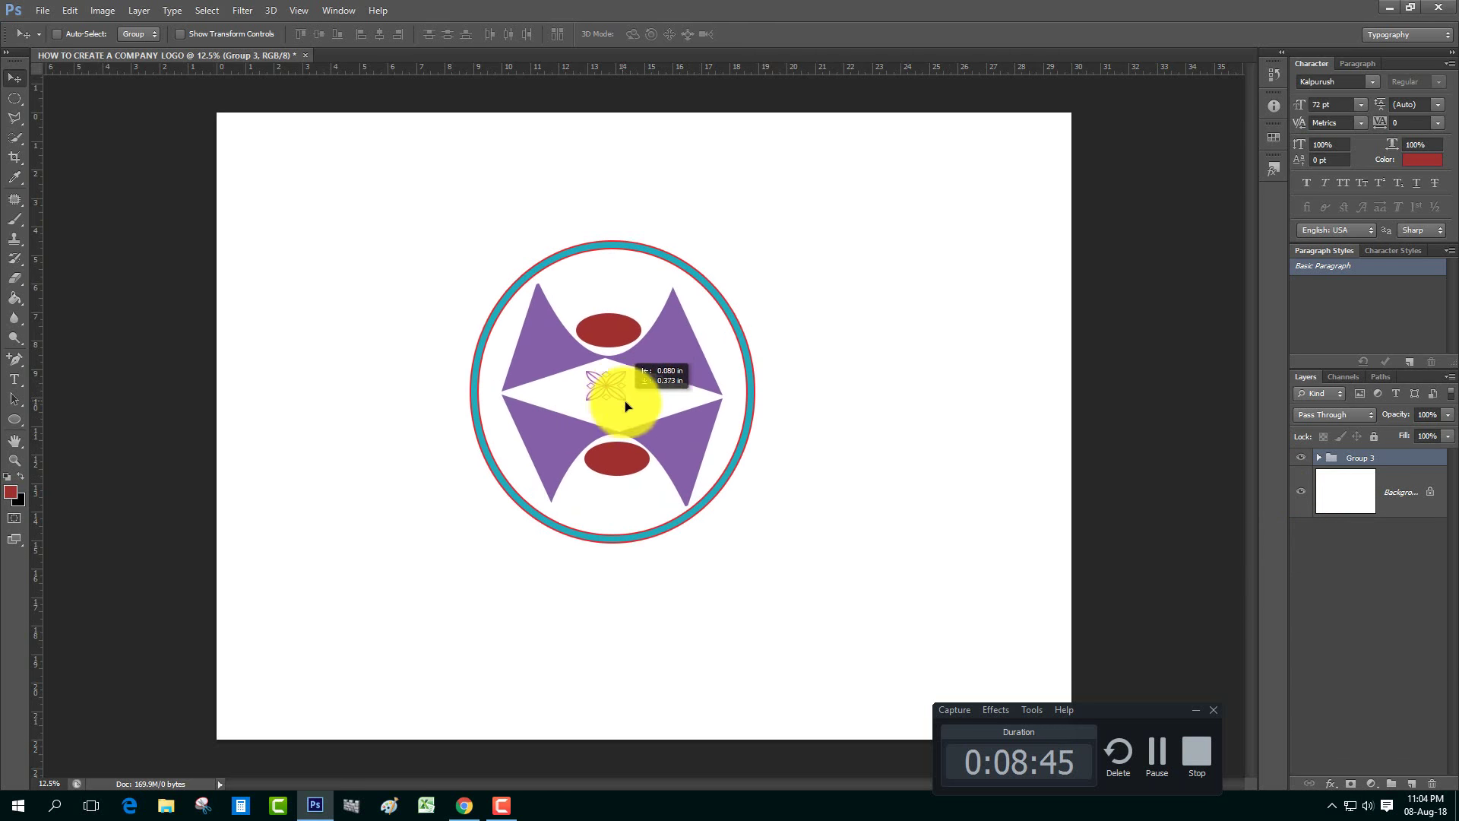
left_click(1300, 491)
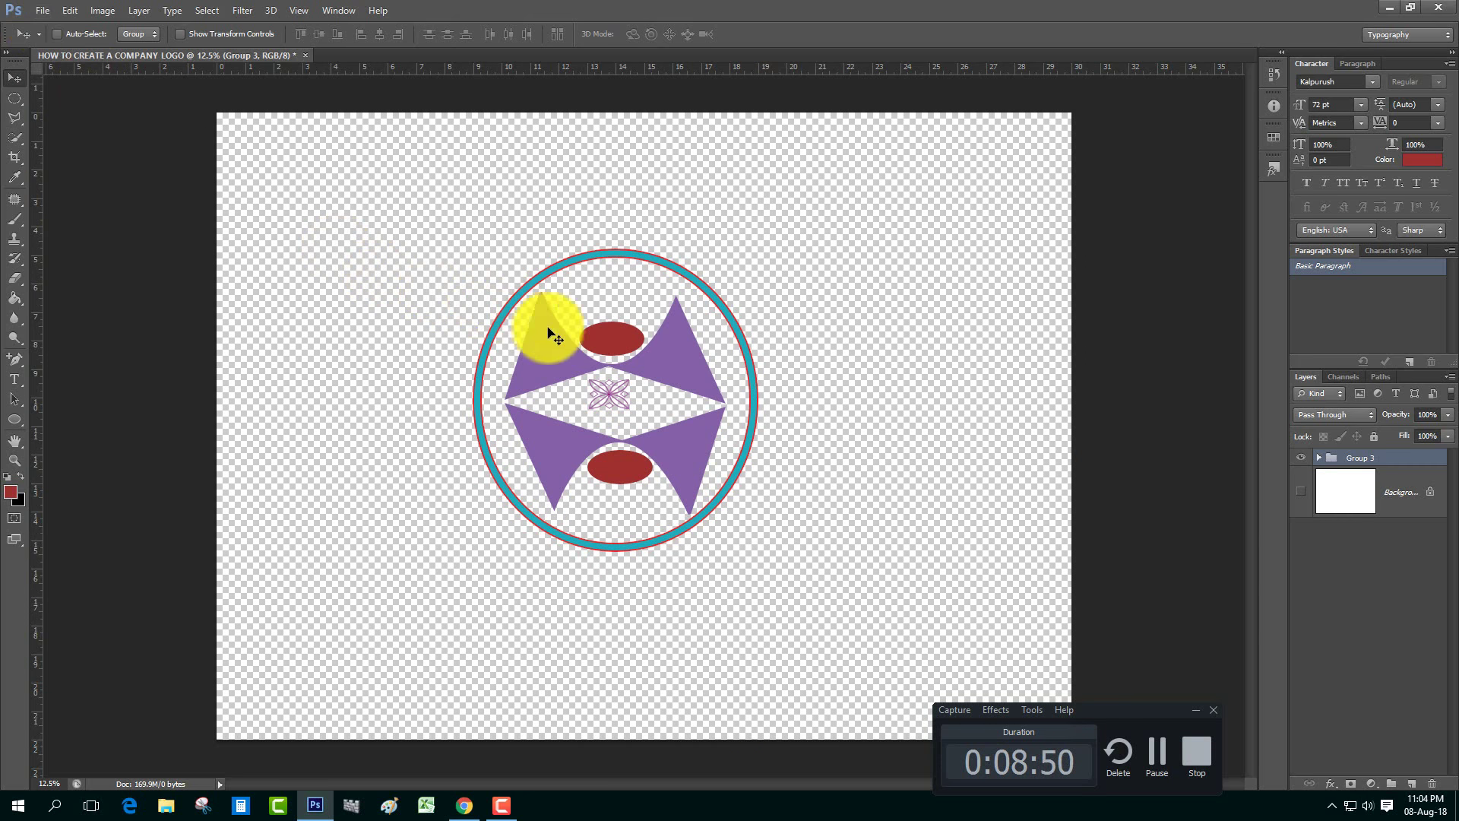
left_click_drag(619, 377, 618, 391)
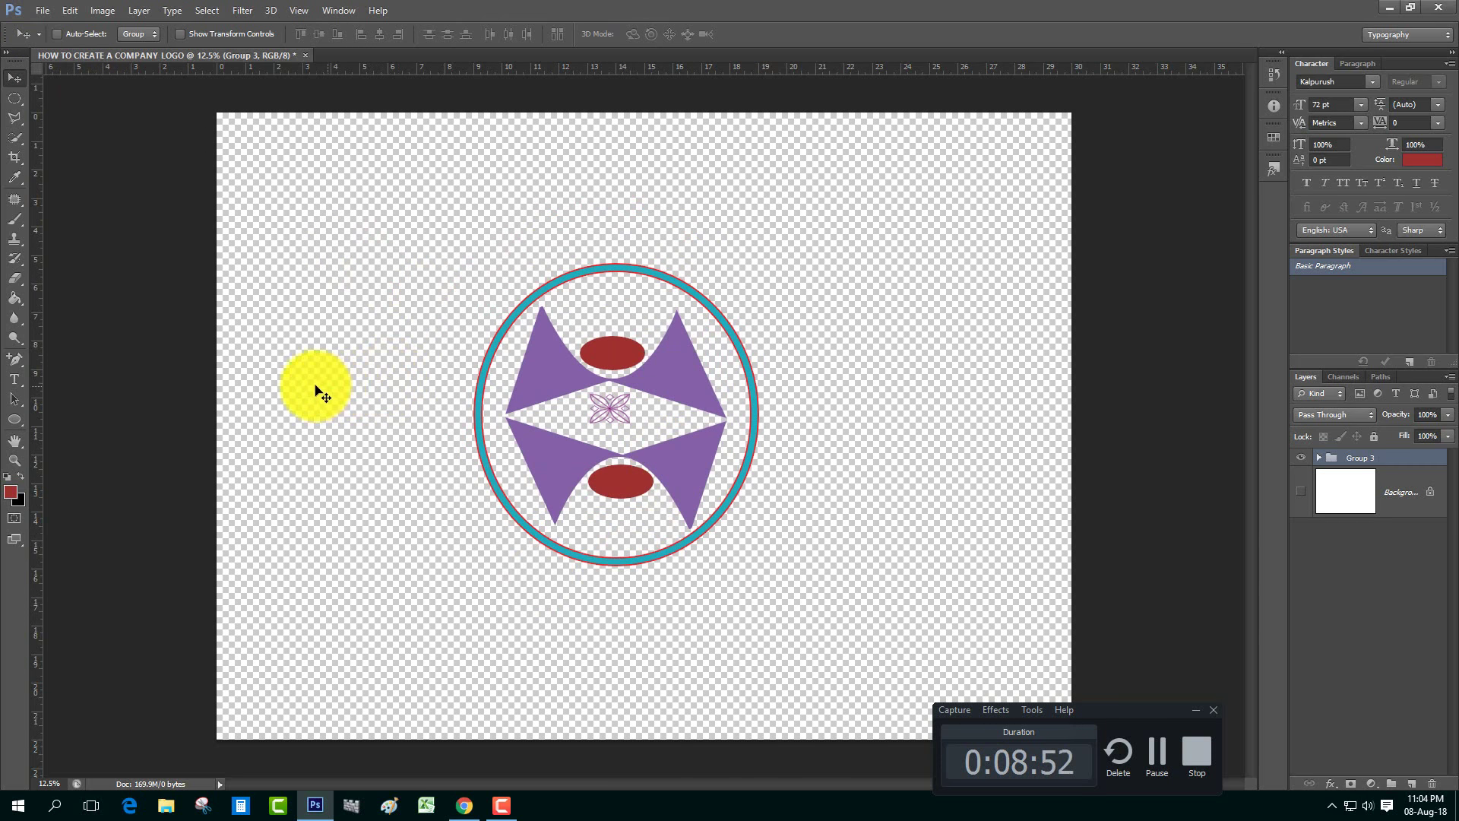
Step: Save the emblem as 'HOW TO CREATE A COMPANY LOGO.png' with default PNG options
left_click(43, 11)
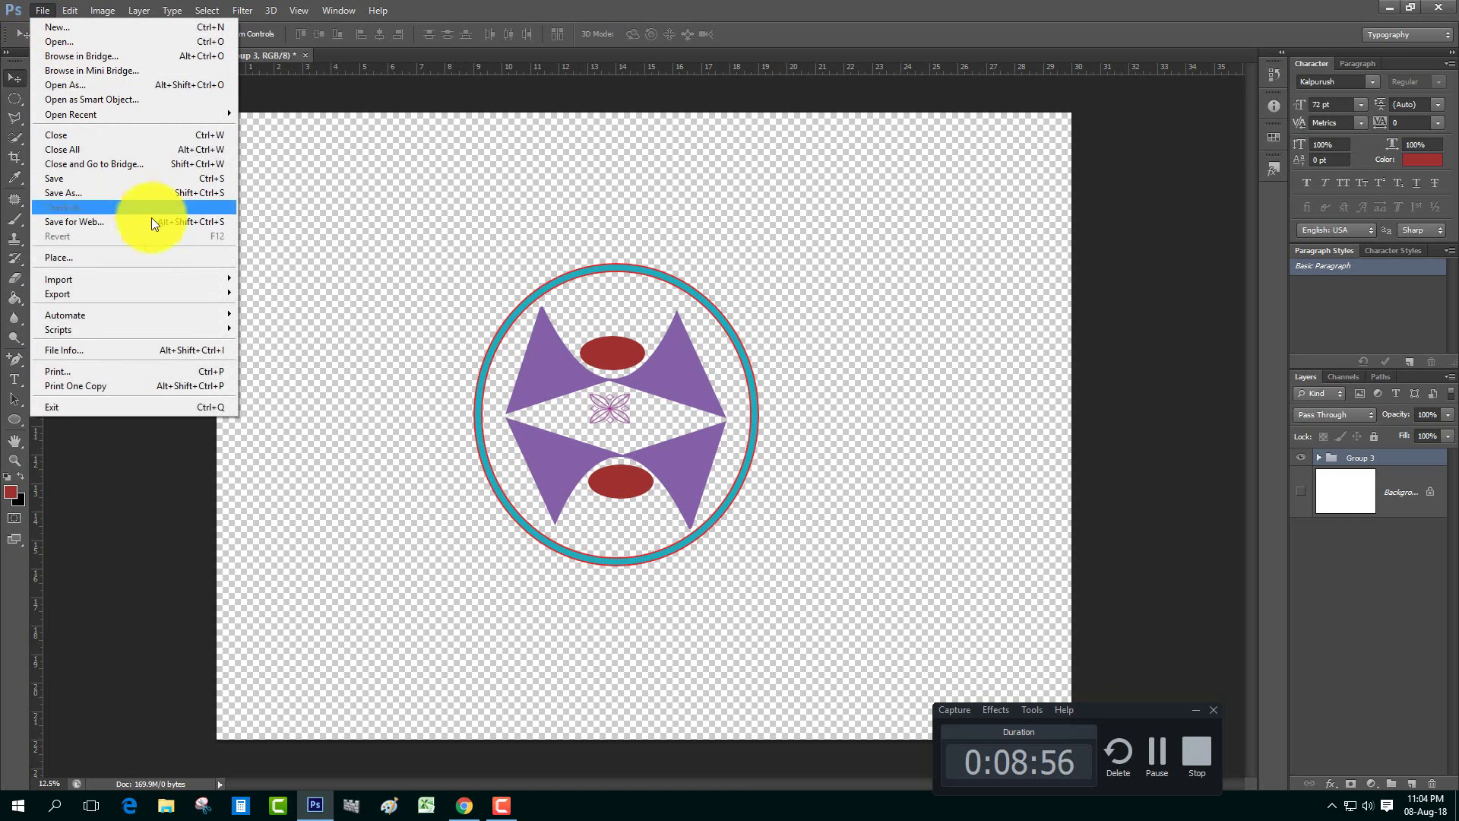
left_click(108, 179)
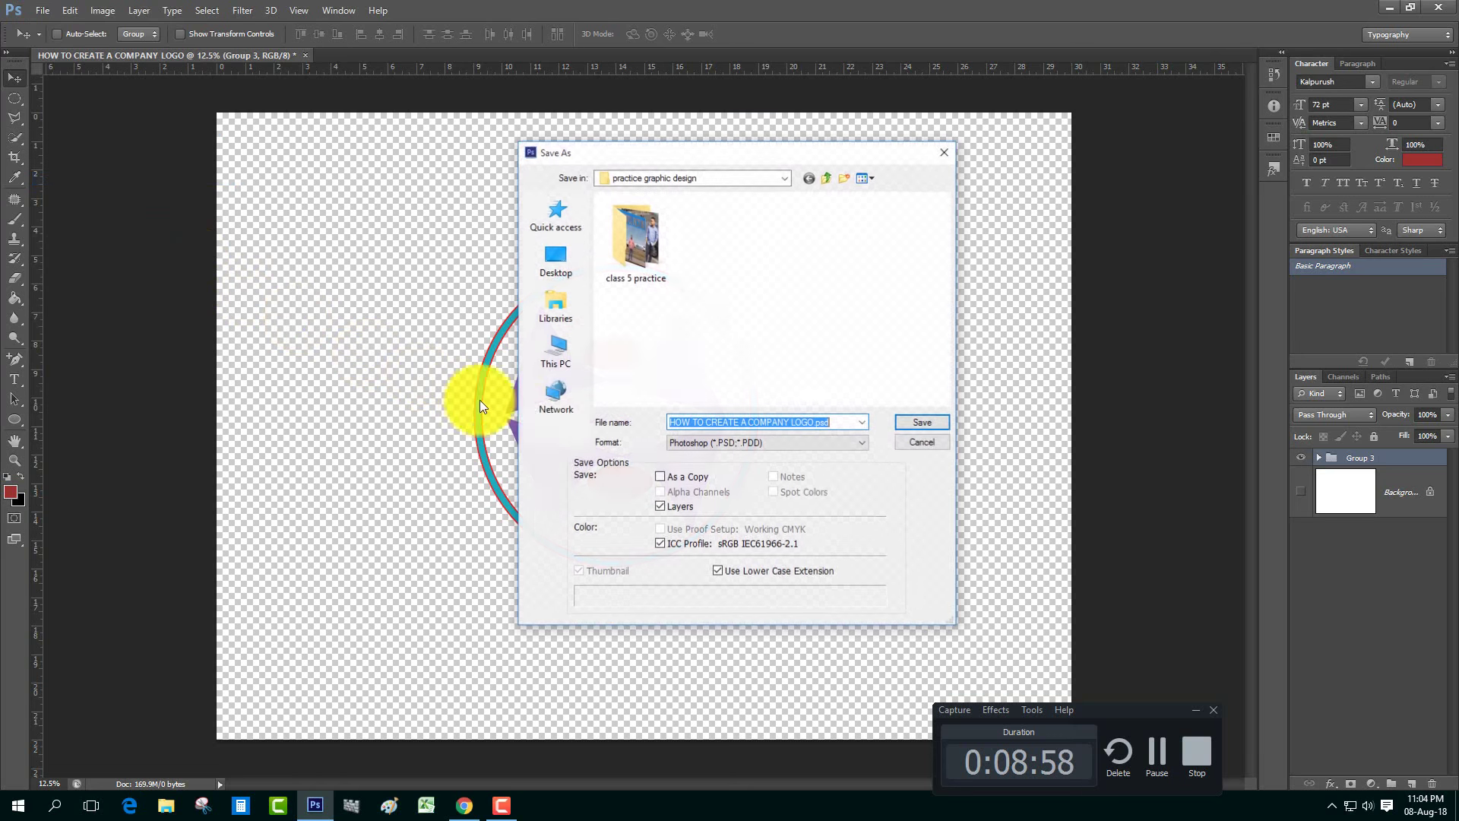
left_click(797, 446)
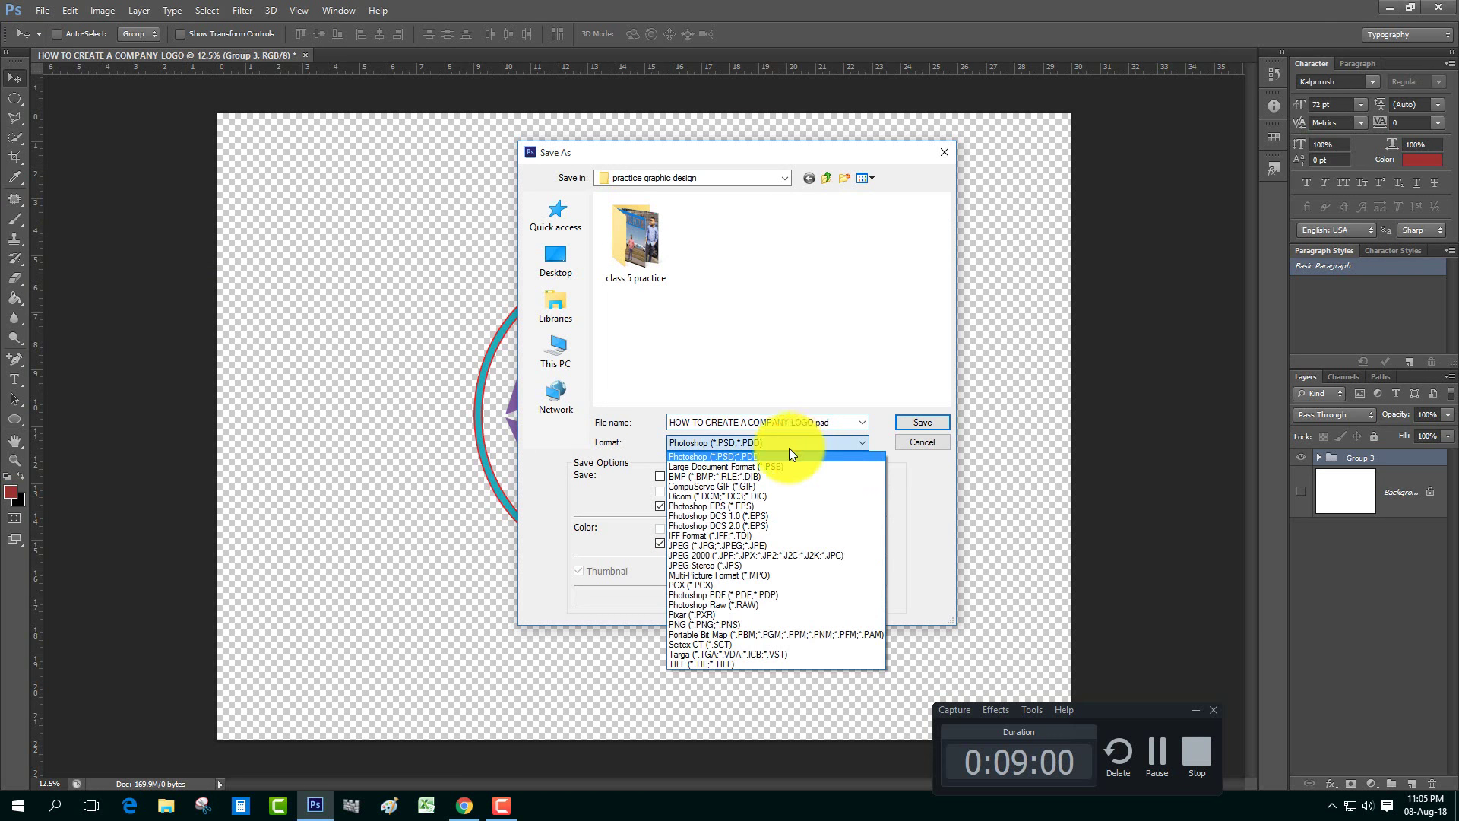
left_click(729, 625)
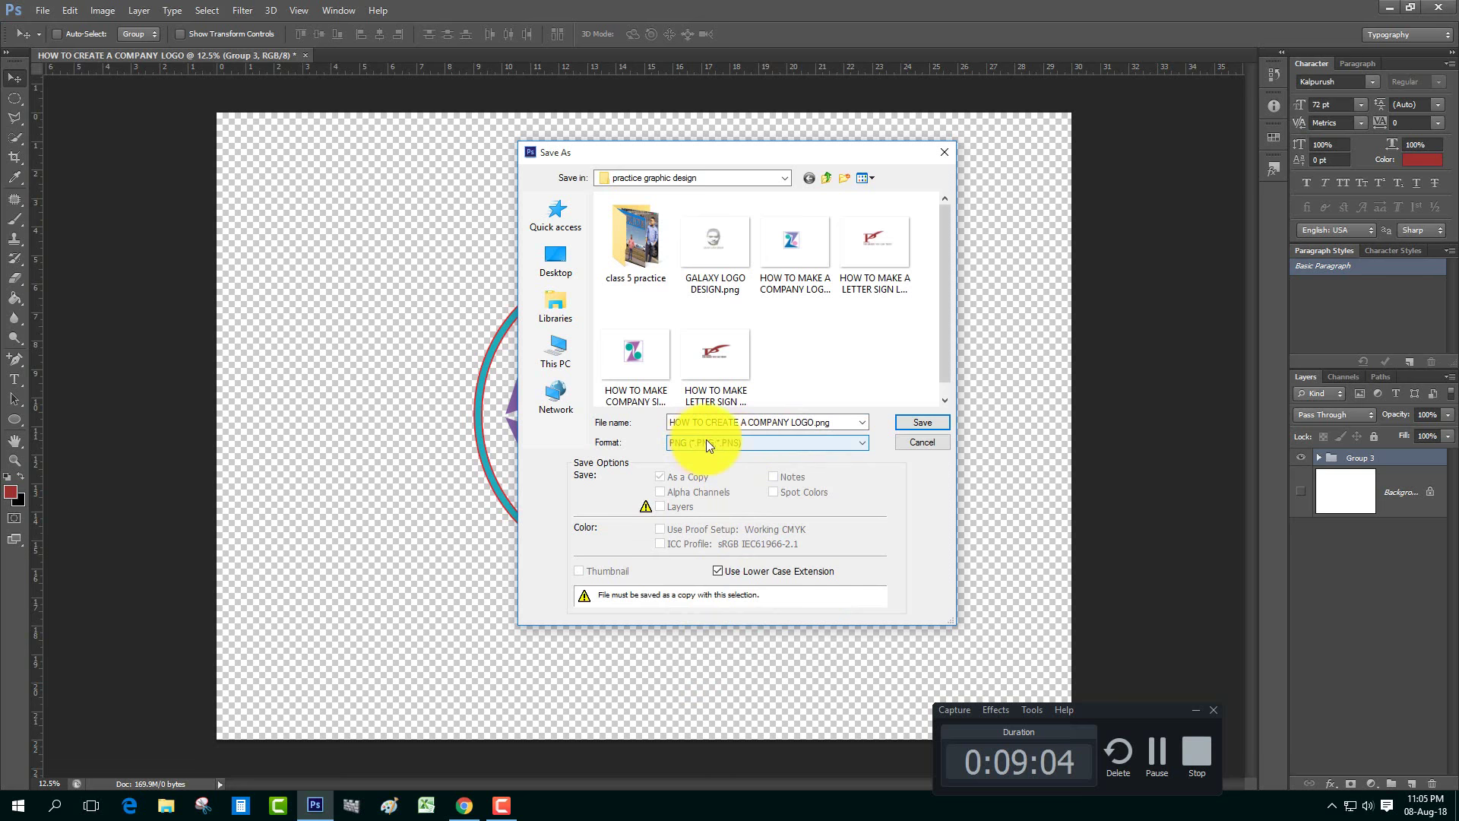
left_click(933, 426)
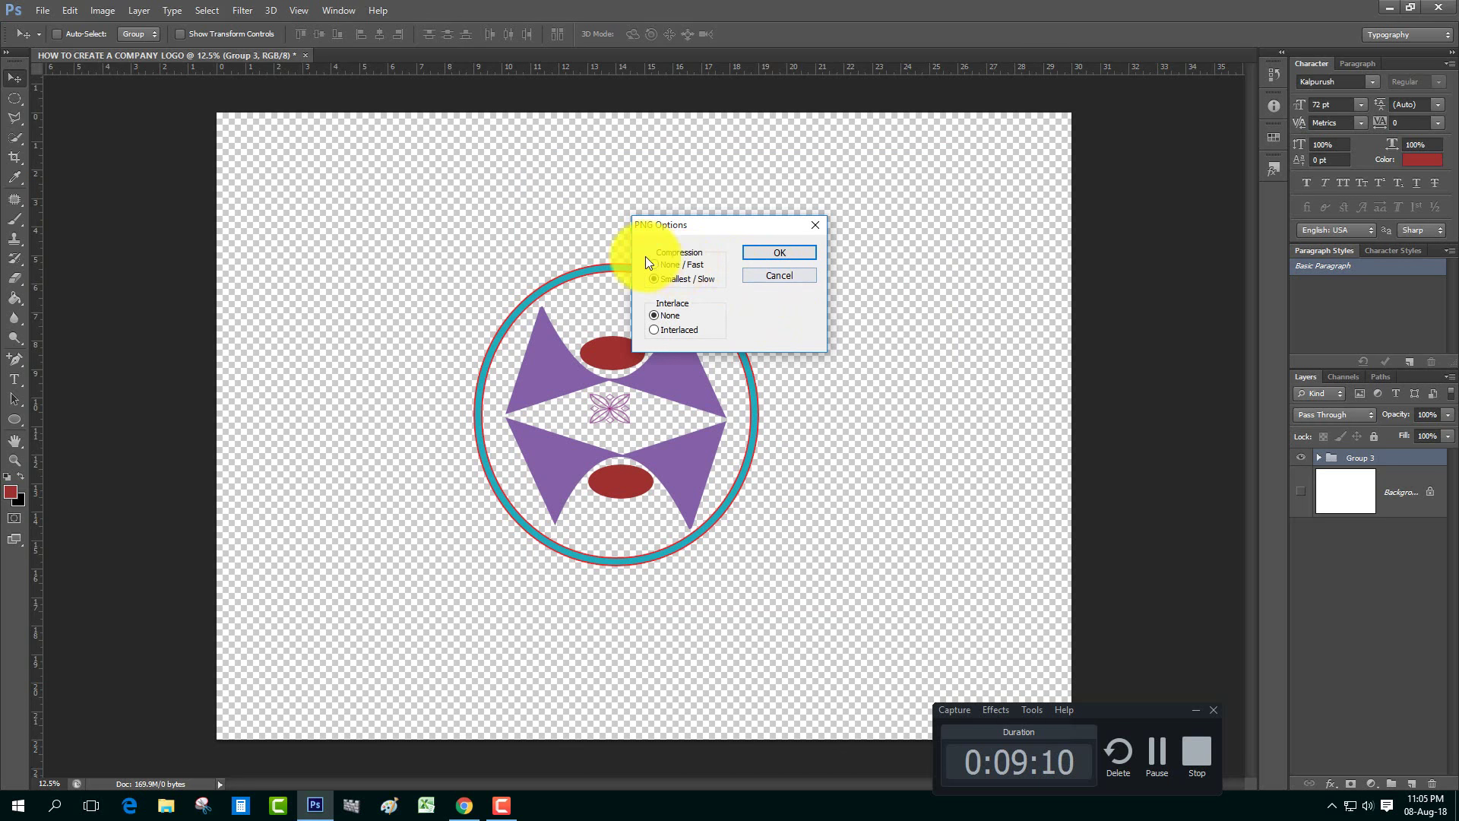
left_click(794, 254)
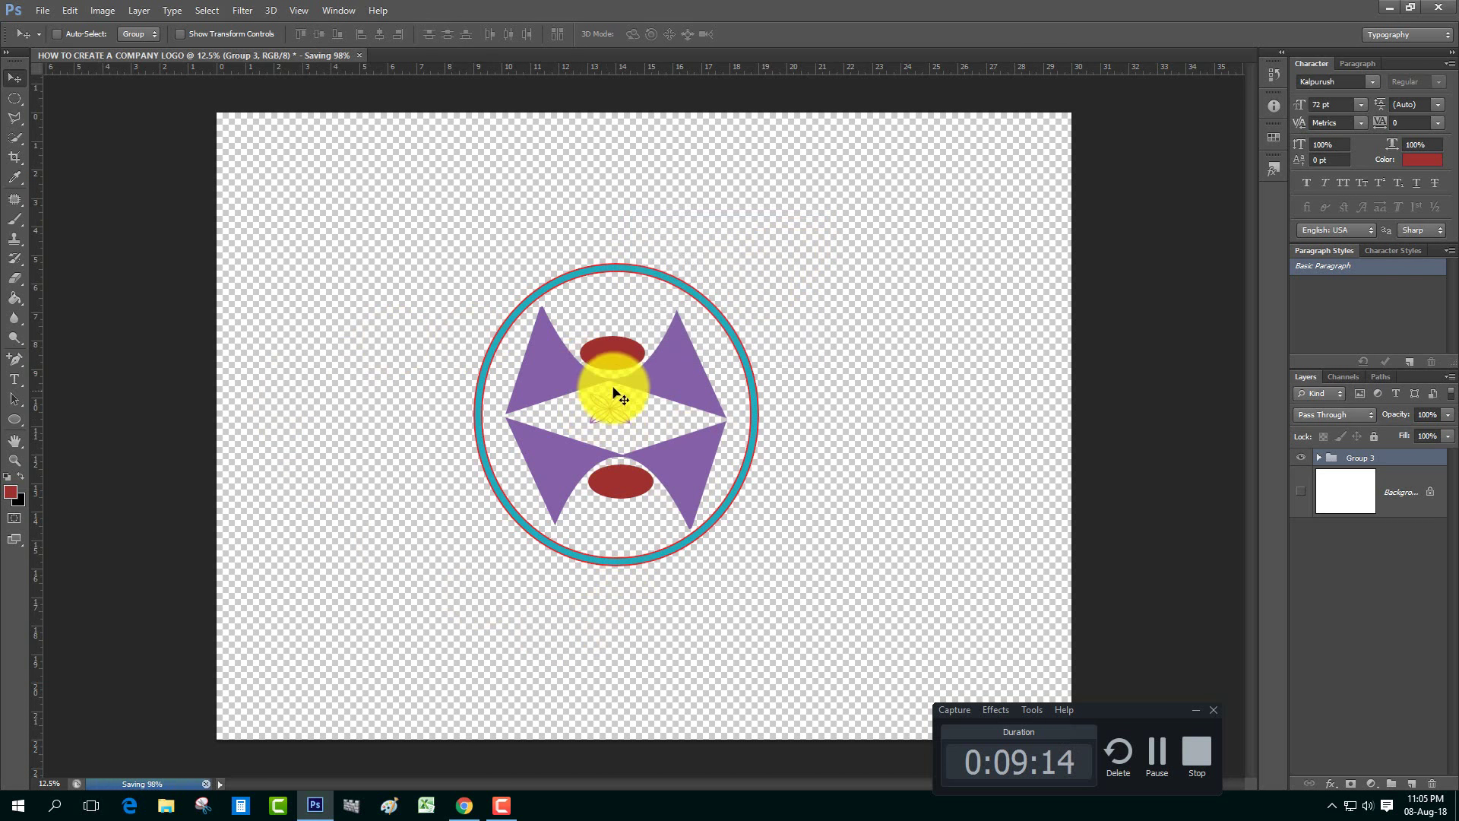